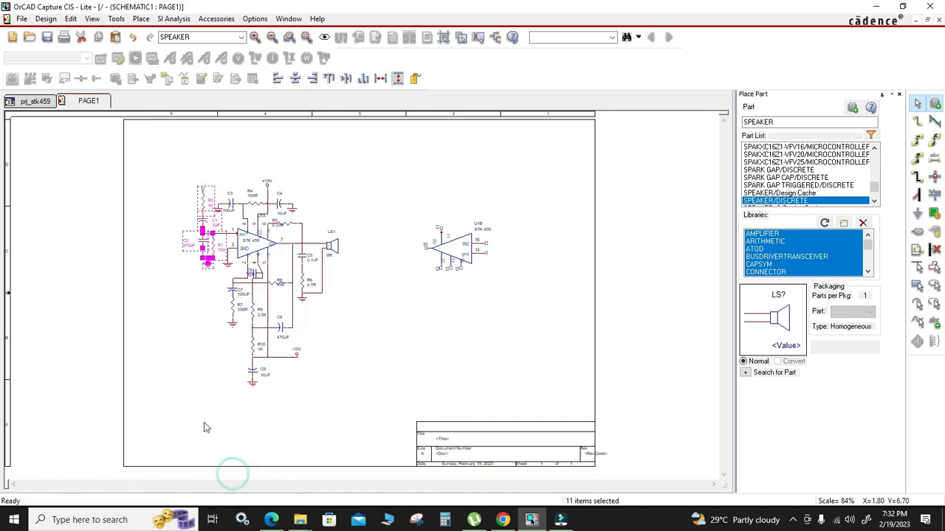
Step: Copy the R2, C1, C2 input network with its 33K resistor and ground beside U1A, and paste it to the right of U1B
{"action": "left_click", "coordinate": [388, 282]}
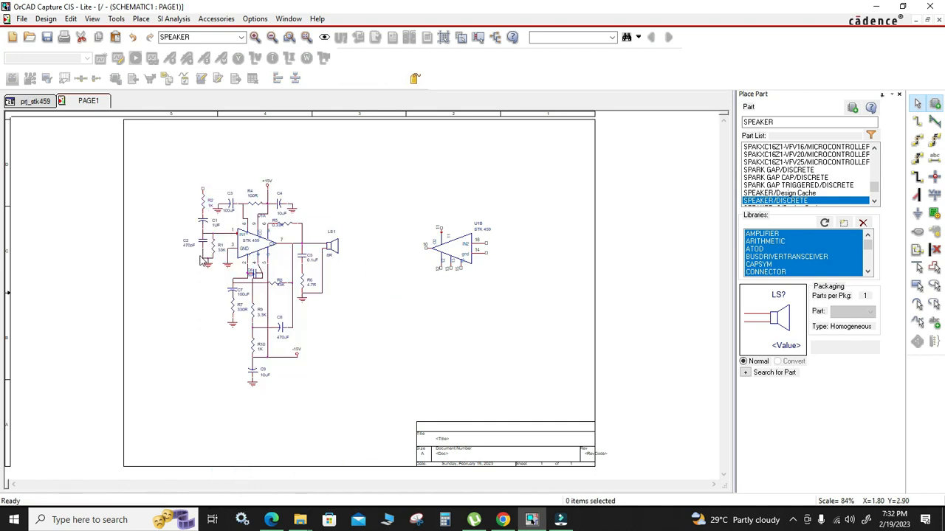
{"action": "left_click_drag", "start_coordinate": [164, 186], "coordinate": [208, 261]}
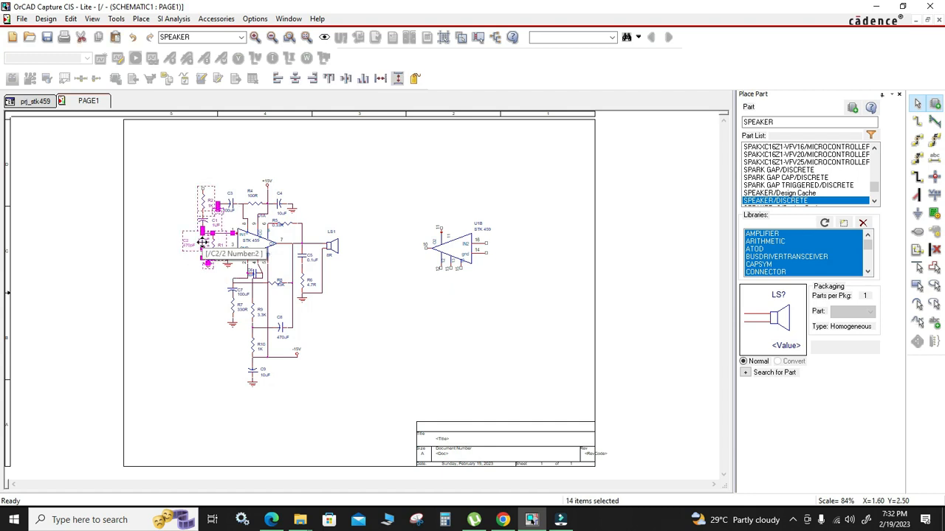
{"action": "key", "text": "ctrl+c"}
{"action": "key", "text": "ctrl+v"}
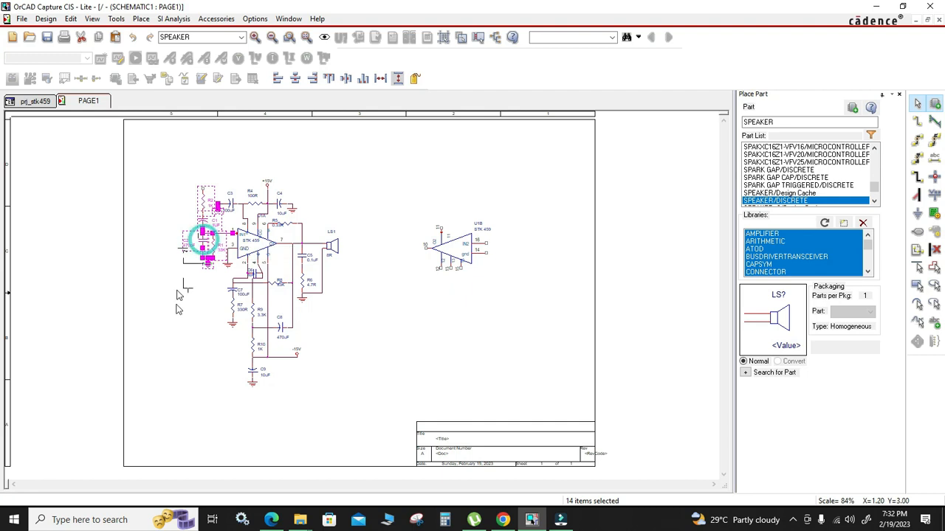
{"action": "left_click", "coordinate": [544, 244]}
{"action": "left_click", "coordinate": [527, 295]}
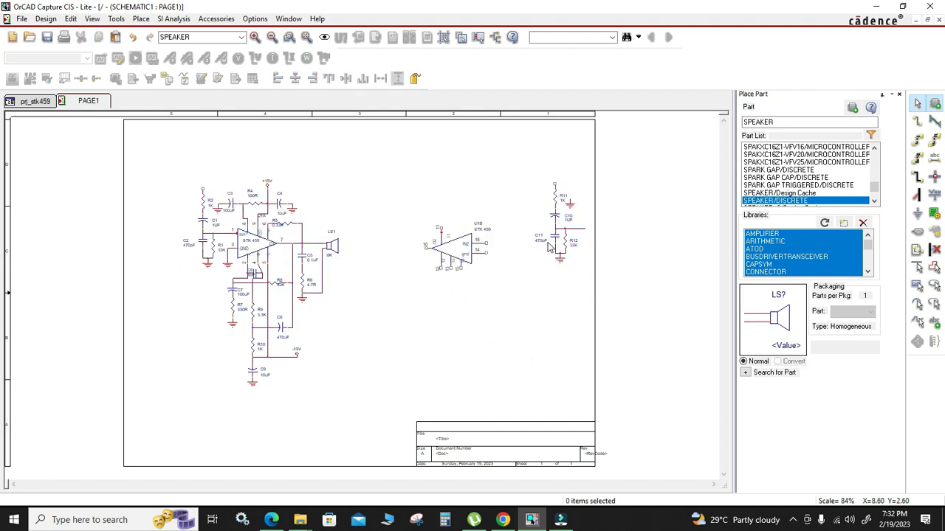
Step: Delete the stray ground symbol beside R11 and the loose wire stub extending right from the top of R12
{"action": "left_click_drag", "start_coordinate": [589, 157], "coordinate": [545, 259]}
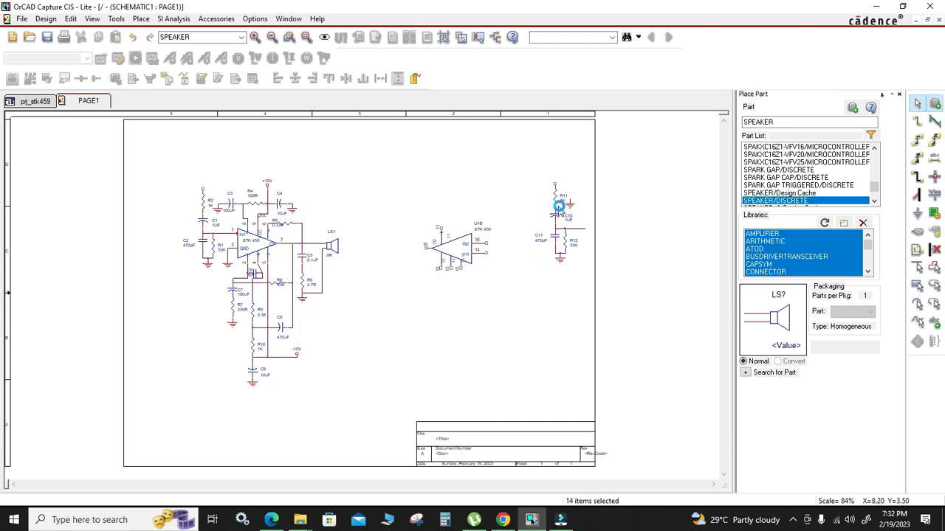
{"action": "left_click", "coordinate": [578, 182]}
{"action": "scroll", "coordinate": [581, 196], "scroll_direction": "up", "scroll_amount": 1, "text": "ctrl"}
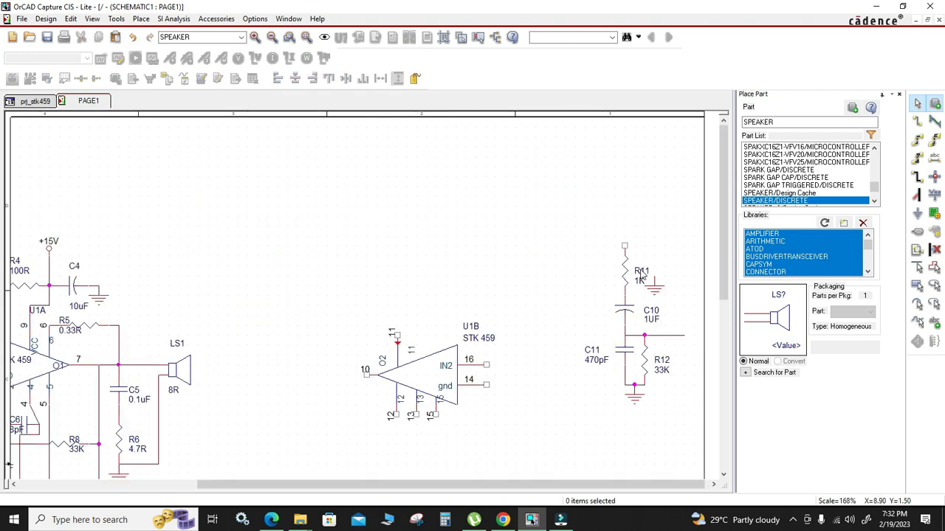
{"action": "scroll", "coordinate": [590, 275], "scroll_direction": "down", "scroll_amount": 1}
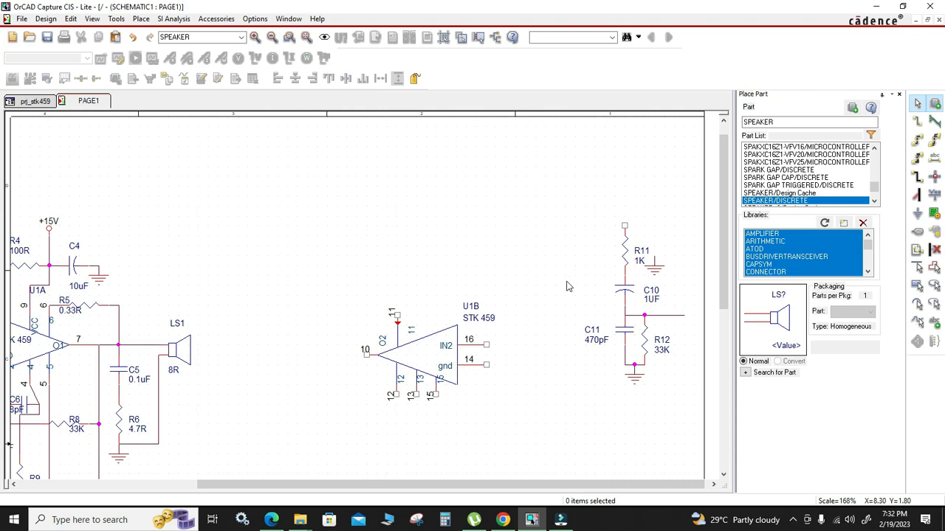
{"action": "scroll", "coordinate": [589, 282], "scroll_direction": "down", "scroll_amount": 1}
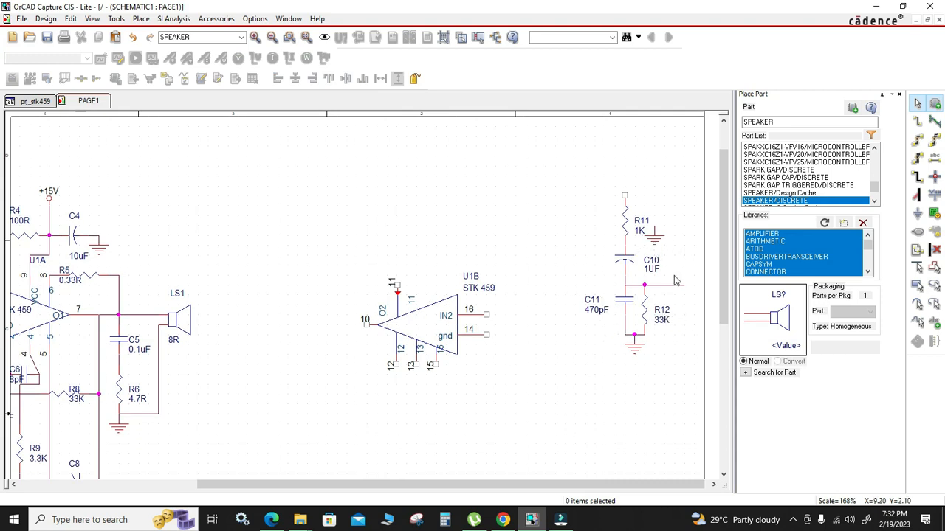
{"action": "left_click", "coordinate": [657, 247]}
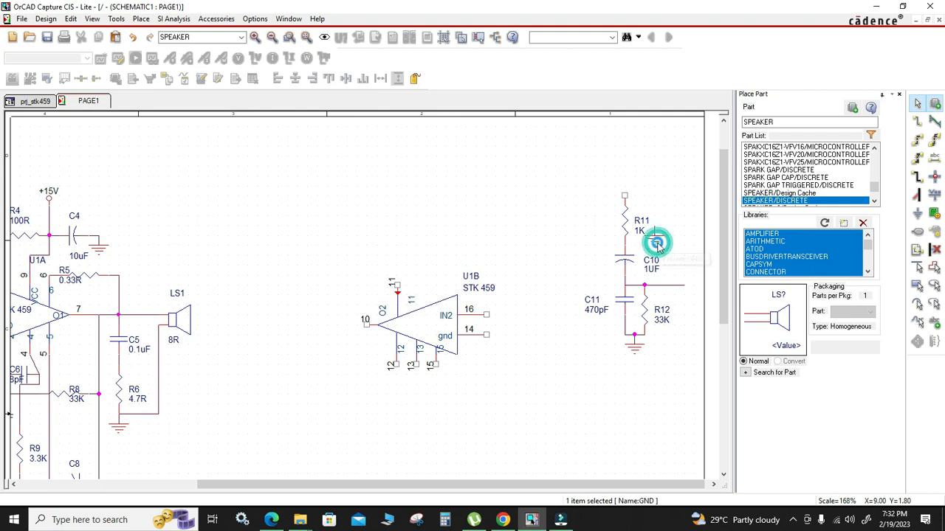
{"action": "left_click_drag", "start_coordinate": [657, 247], "coordinate": [673, 242]}
{"action": "left_click", "coordinate": [675, 237]}
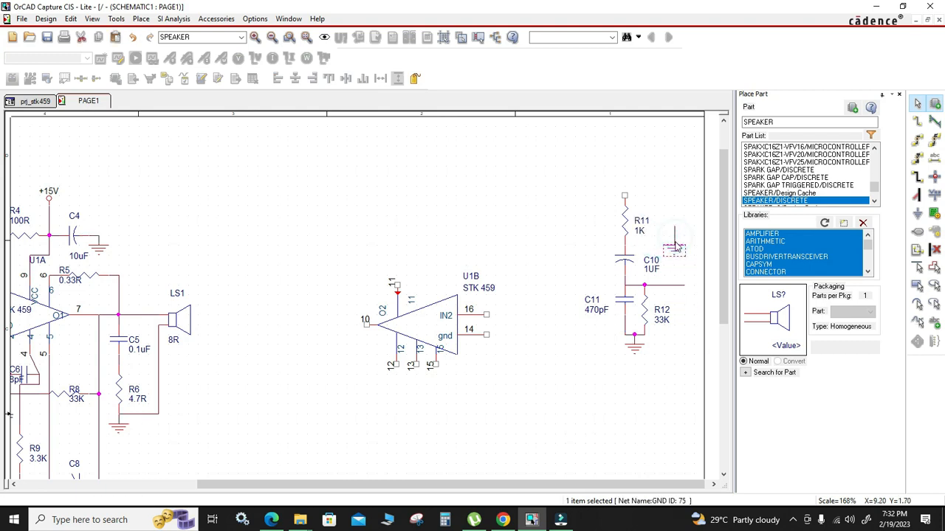
{"action": "key", "text": "Delete"}
{"action": "left_click", "coordinate": [676, 252]}
{"action": "key", "text": "Delete"}
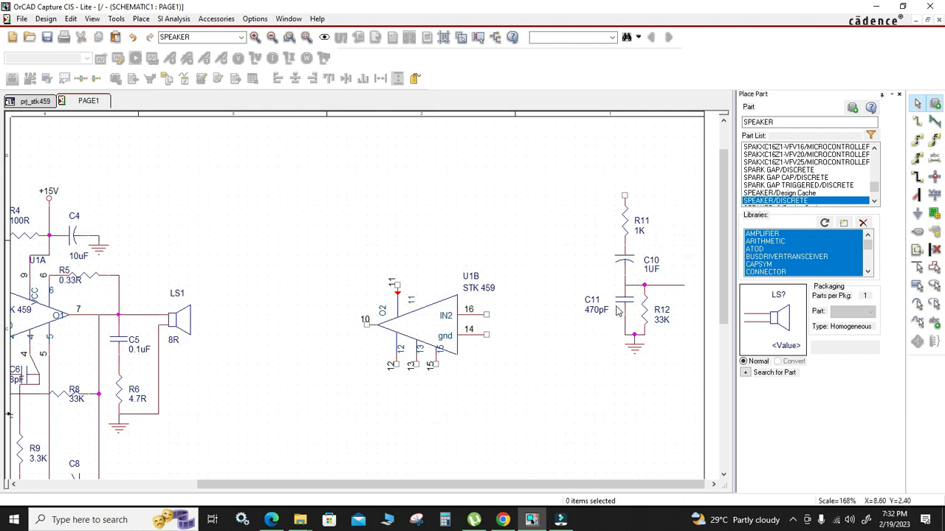
{"action": "left_click", "coordinate": [658, 288]}
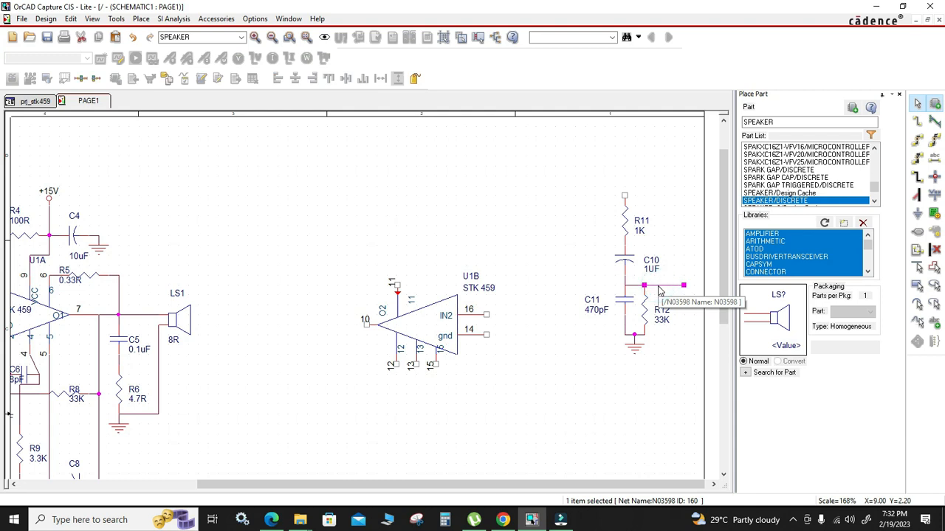
{"action": "key", "text": "Delete"}
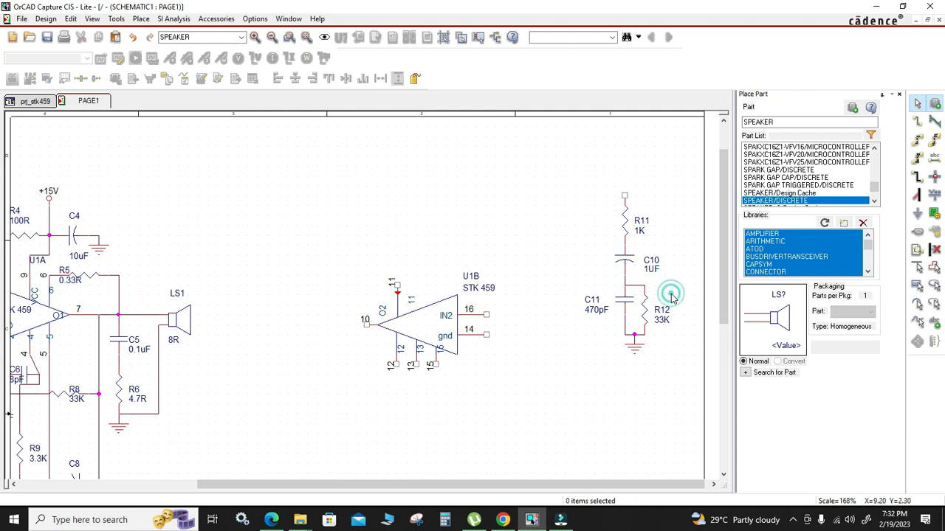
Step: Wire the node between C10 and C11 to U1B's IN2 input at pin 16
{"action": "key", "text": "w"}
{"action": "left_click", "coordinate": [624, 286]}
{"action": "left_click", "coordinate": [512, 310]}
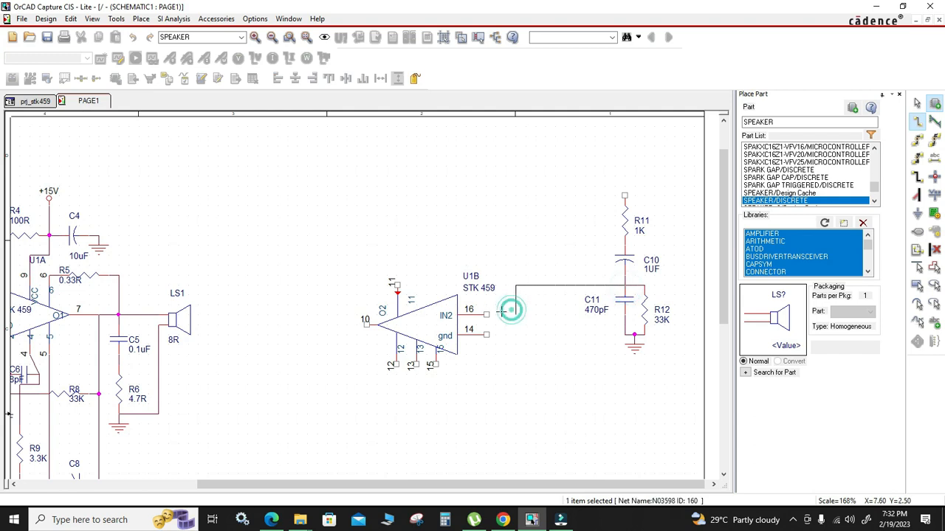
{"action": "key", "text": "Escape"}
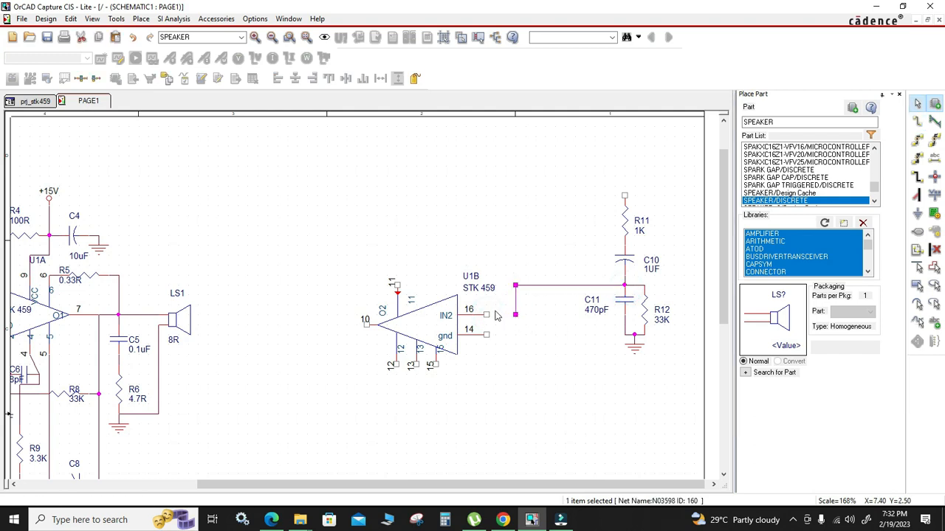
{"action": "key", "text": "w"}
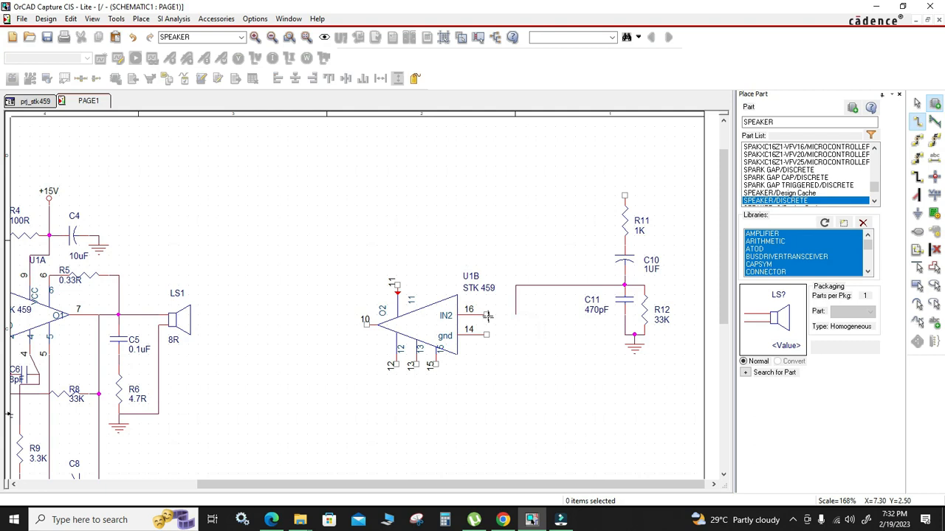
{"action": "left_click", "coordinate": [516, 314]}
{"action": "key", "text": "Escape"}
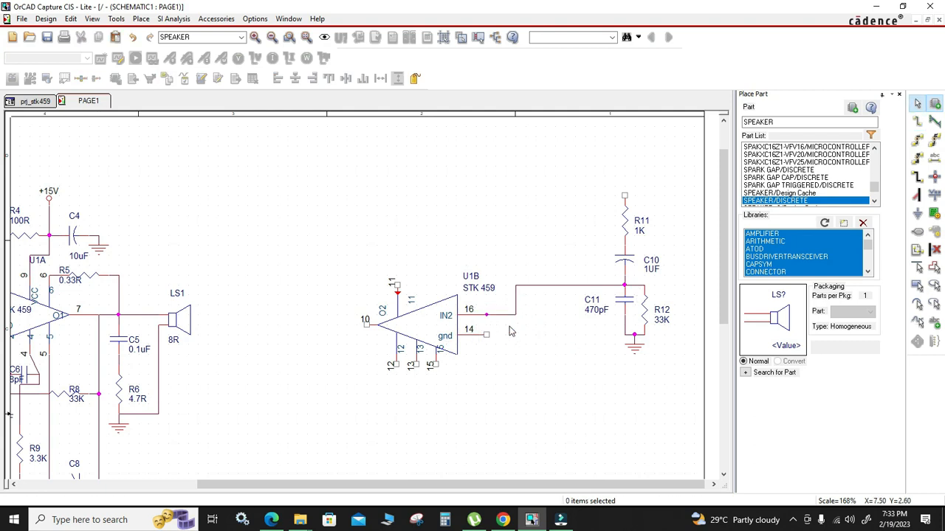
Step: Open U1B's STK 459 part for editing, widen its body outline on the pin 7 side and adjust the triangle's tip
{"action": "scroll", "coordinate": [509, 332], "scroll_direction": "up", "scroll_amount": 2, "text": "ctrl"}
{"action": "scroll", "coordinate": [258, 304], "scroll_direction": "down", "scroll_amount": 2, "text": "ctrl"}
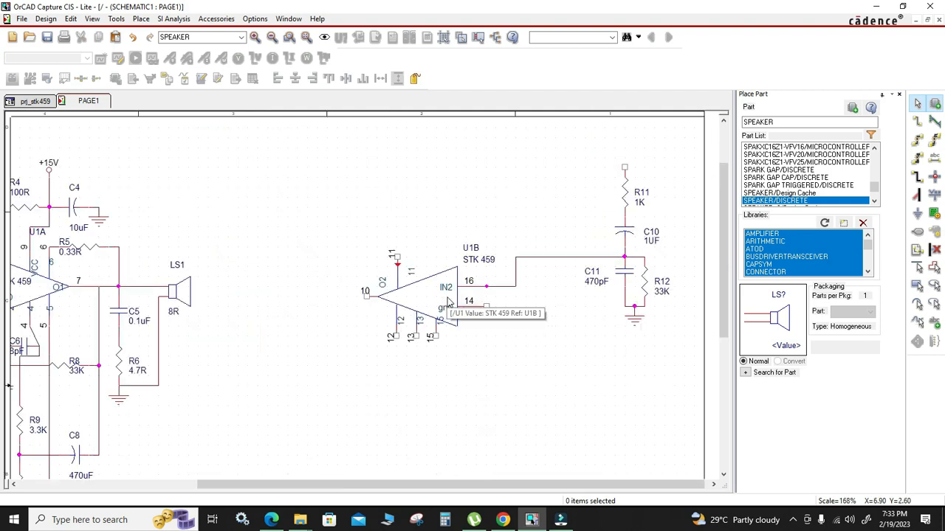
{"action": "left_click", "coordinate": [441, 296]}
{"action": "right_click", "coordinate": [441, 297]}
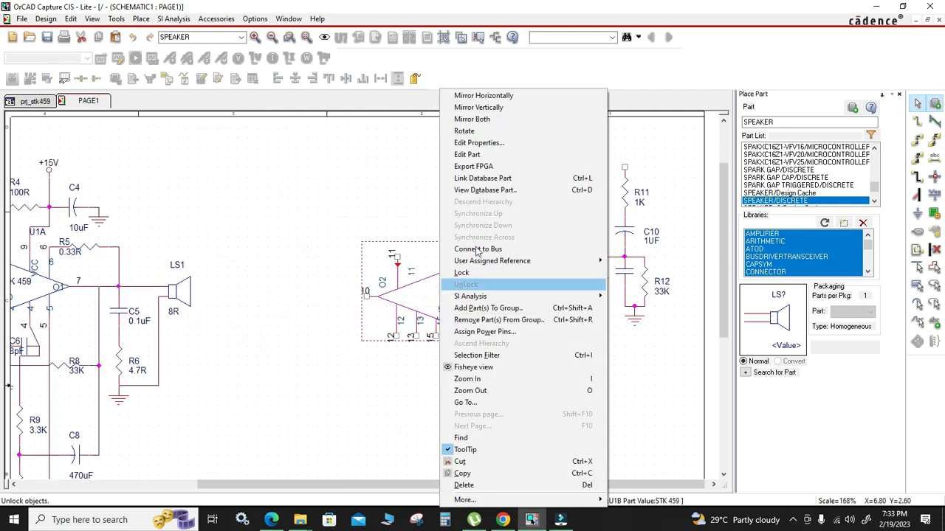
{"action": "left_click", "coordinate": [476, 154]}
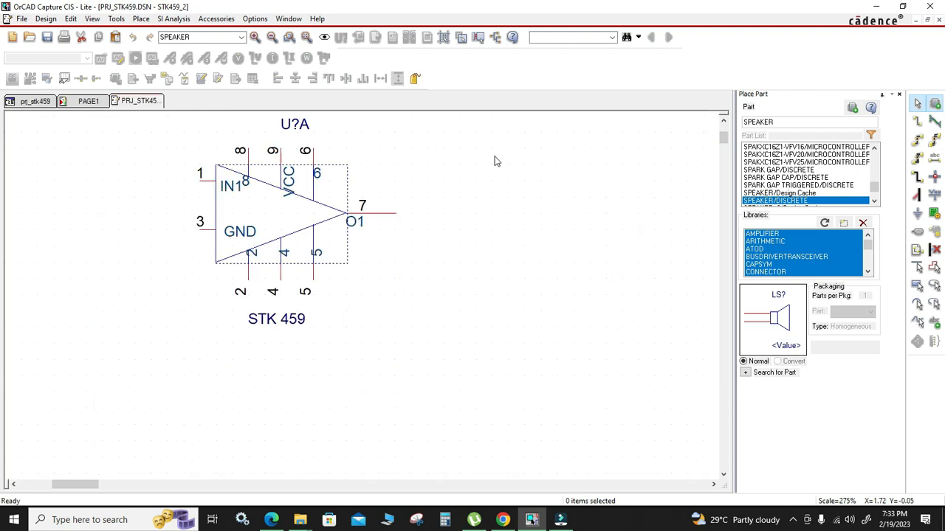
{"action": "scroll", "coordinate": [362, 295], "scroll_direction": "up", "scroll_amount": 2, "text": "ctrl"}
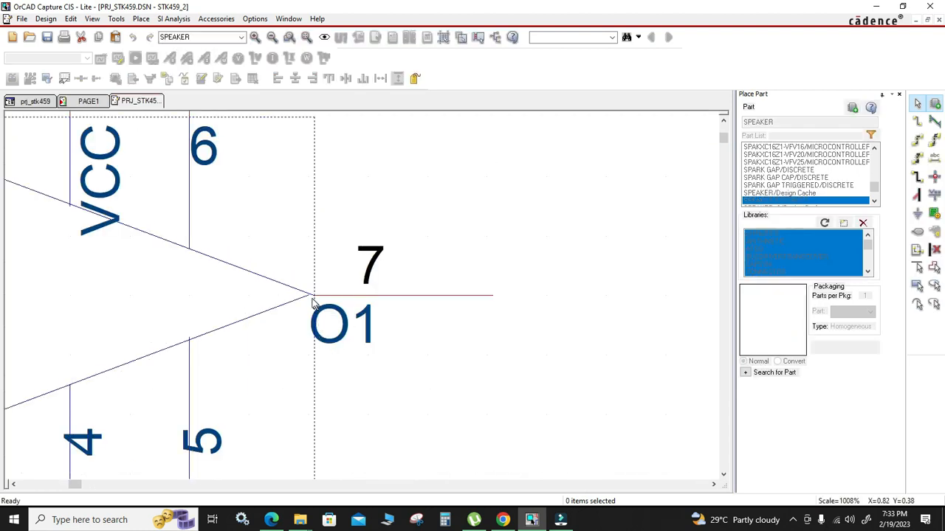
{"action": "left_click", "coordinate": [313, 396]}
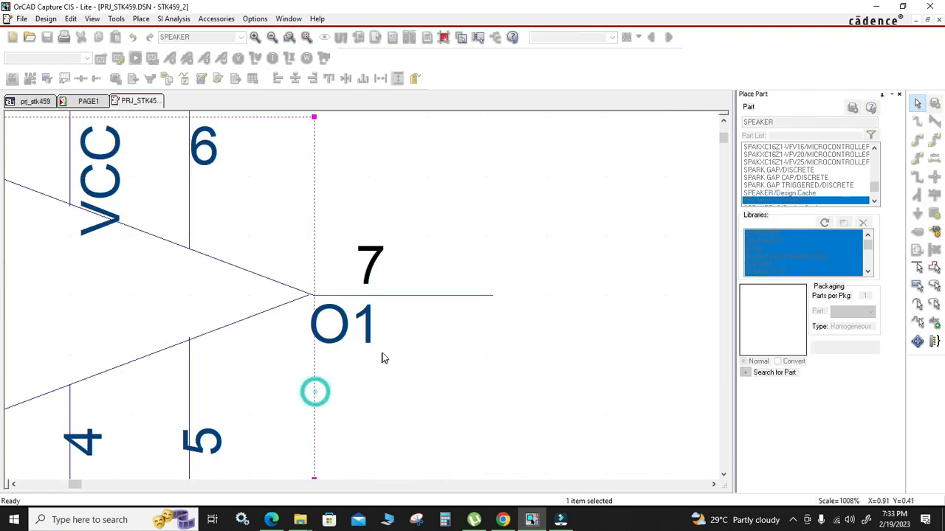
{"action": "scroll", "coordinate": [311, 364], "scroll_direction": "down", "scroll_amount": 3}
{"action": "left_click_drag", "start_coordinate": [314, 302], "coordinate": [374, 302]}
{"action": "scroll", "coordinate": [377, 347], "scroll_direction": "up", "scroll_amount": 4}
{"action": "left_click_drag", "start_coordinate": [314, 355], "coordinate": [309, 355]}
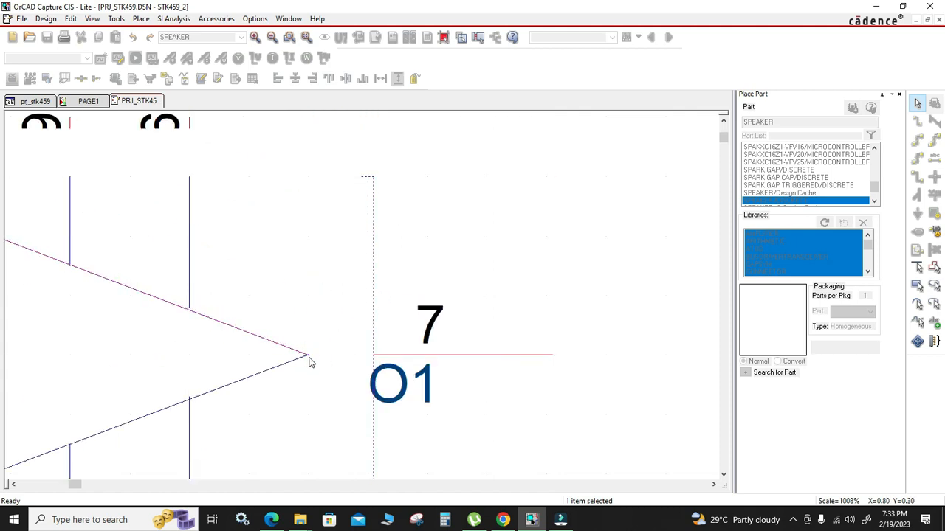
Step: Turn on grid snapping and shrink the body outline until its pin 7 side meets the triangle's tip
{"action": "scroll", "coordinate": [352, 369], "scroll_direction": "down", "scroll_amount": 2}
{"action": "left_click", "coordinate": [373, 363]}
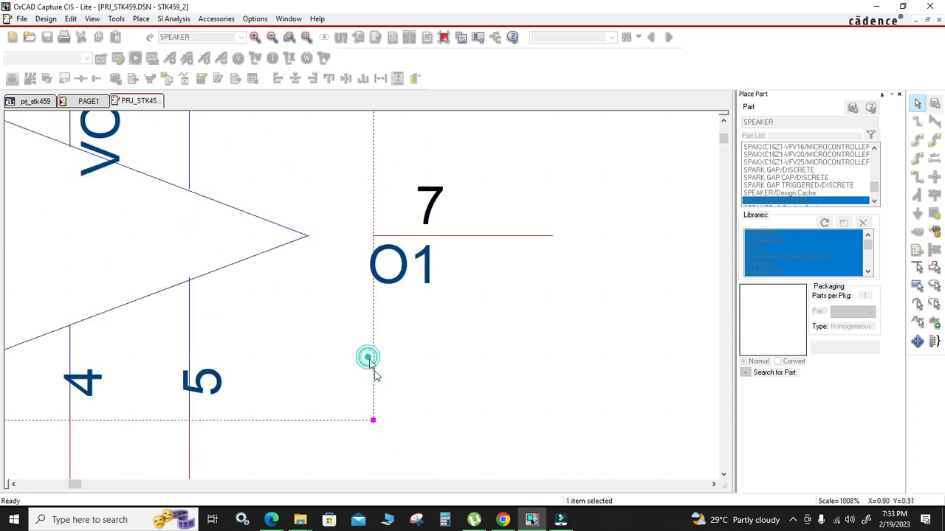
{"action": "left_click_drag", "start_coordinate": [373, 420], "coordinate": [344, 414]}
{"action": "left_click", "coordinate": [444, 39]}
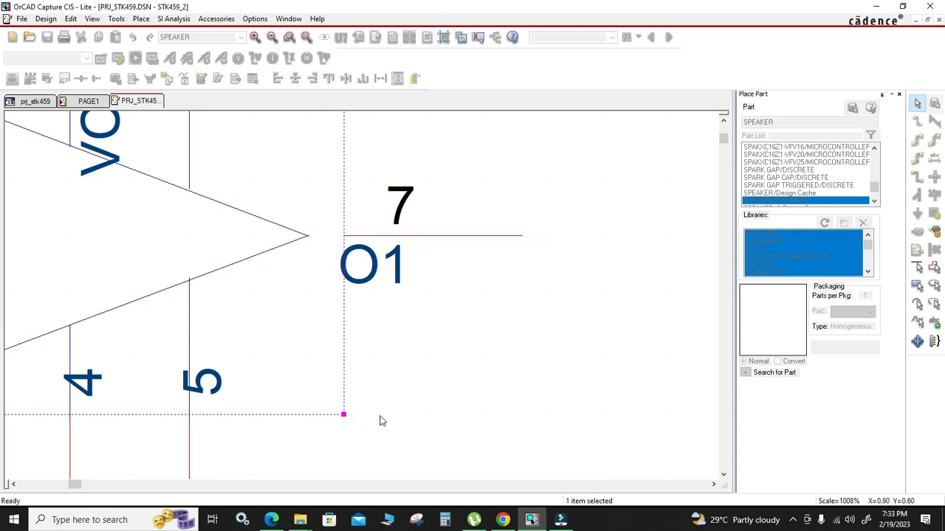
{"action": "left_click_drag", "start_coordinate": [344, 414], "coordinate": [320, 409]}
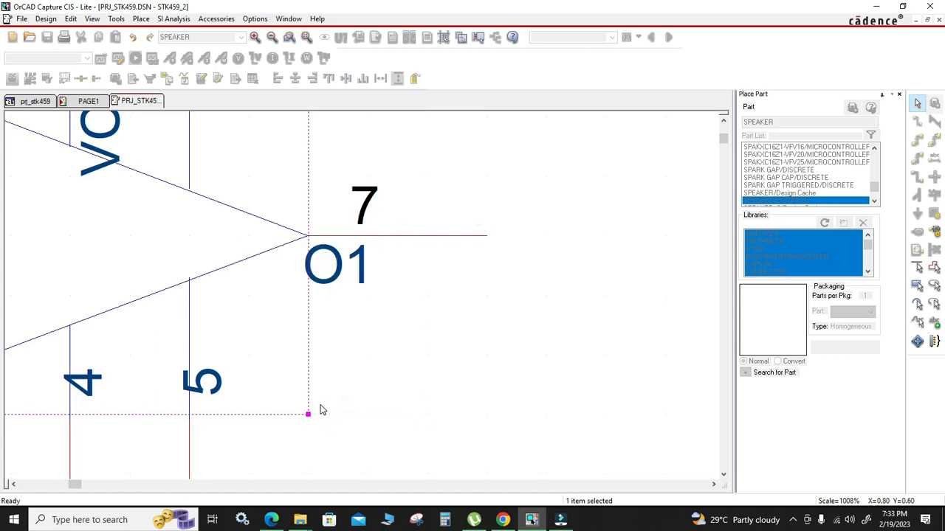
Step: Close the part editor and update the schematic with the edited STK 459 symbol
{"action": "right_click", "coordinate": [146, 105]}
{"action": "left_click", "coordinate": [177, 169]}
{"action": "left_click", "coordinate": [361, 278]}
{"action": "left_click", "coordinate": [488, 276]}
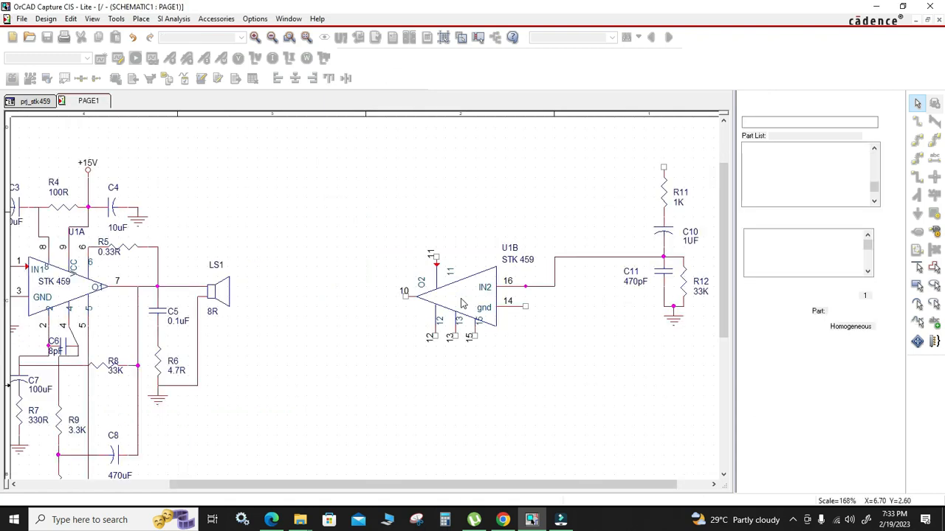
Step: Delete the short wire segment at U1B pin 16 and redraw it between the pin and the input network's wire
{"action": "left_click", "coordinate": [538, 288]}
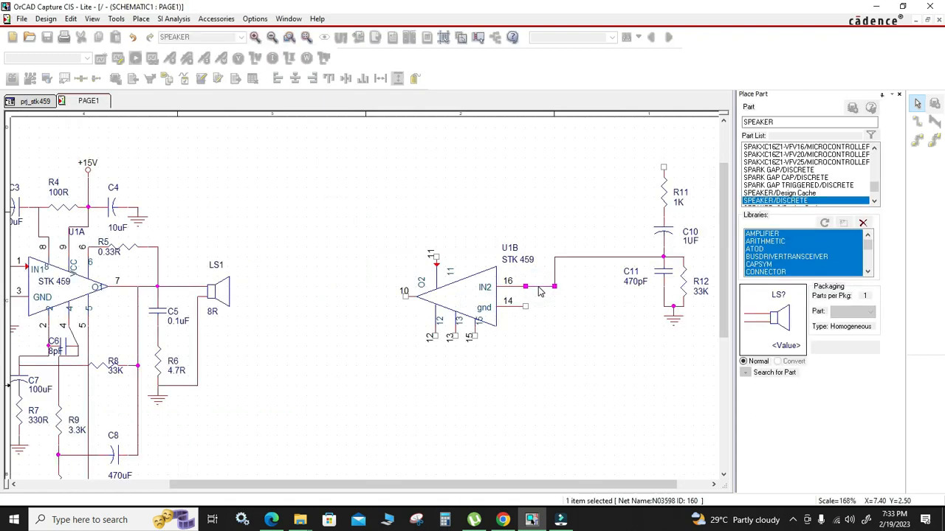
{"action": "key", "text": "Delete"}
{"action": "left_click", "coordinate": [525, 289]}
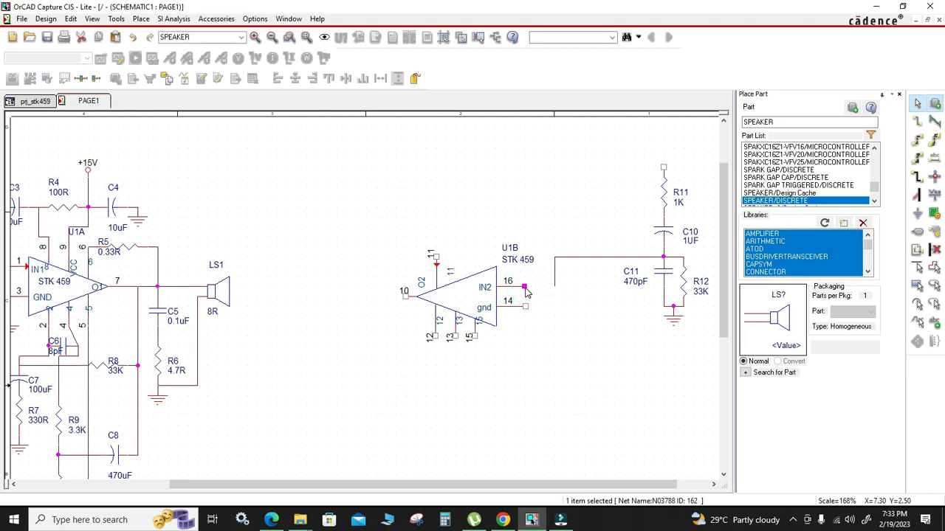
{"action": "left_click", "coordinate": [527, 295]}
{"action": "key", "text": "w"}
{"action": "left_click", "coordinate": [526, 287]}
{"action": "left_click", "coordinate": [554, 287]}
{"action": "key", "text": "Escape"}
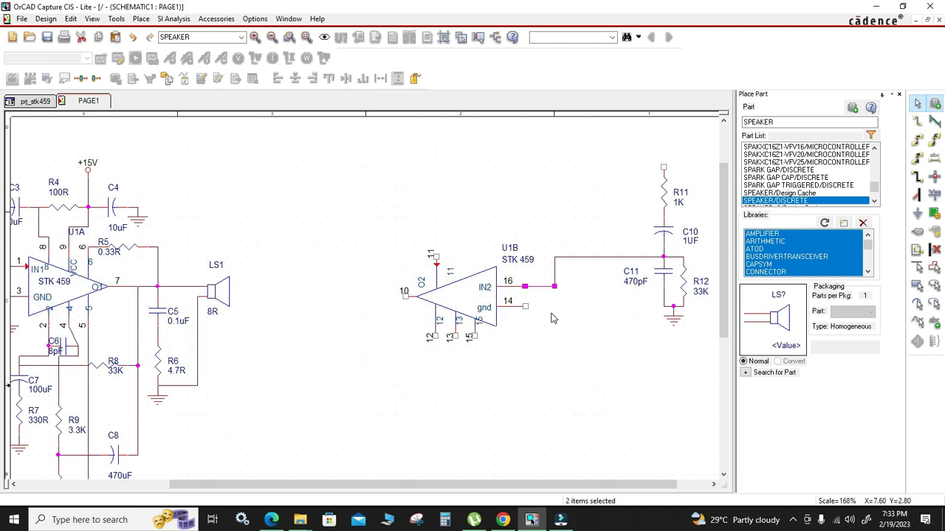
Step: Reopen U1B's STK 459 part for editing and extend the body outline outward on the pin 7 side
{"action": "left_click", "coordinate": [484, 295]}
{"action": "right_click", "coordinate": [485, 295]}
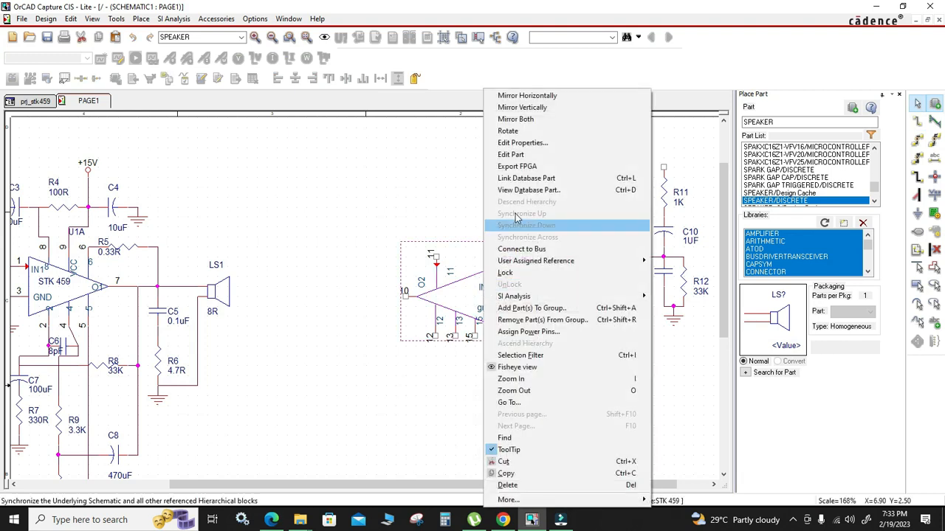
{"action": "left_click", "coordinate": [510, 154]}
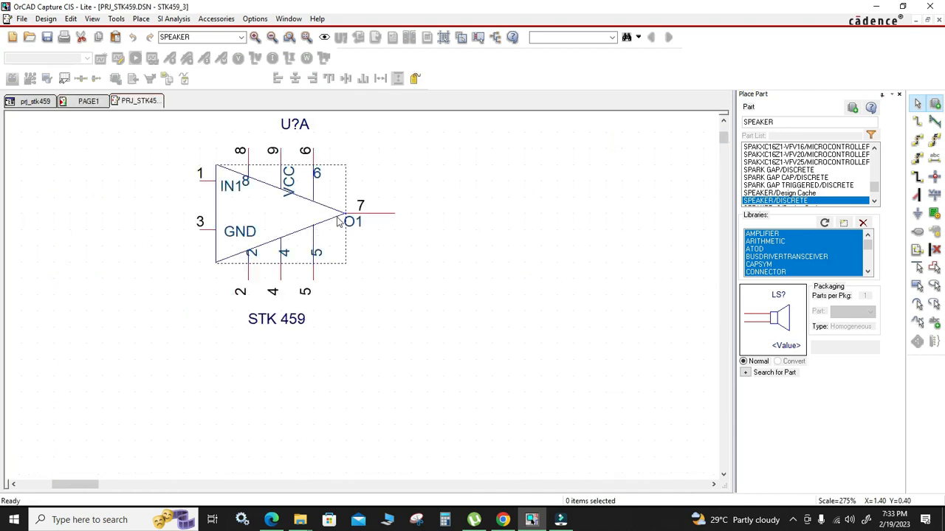
{"action": "scroll", "coordinate": [338, 222], "scroll_direction": "up", "scroll_amount": 1, "text": "ctrl"}
{"action": "left_click", "coordinate": [352, 401]}
{"action": "left_click_drag", "start_coordinate": [352, 401], "coordinate": [417, 399]}
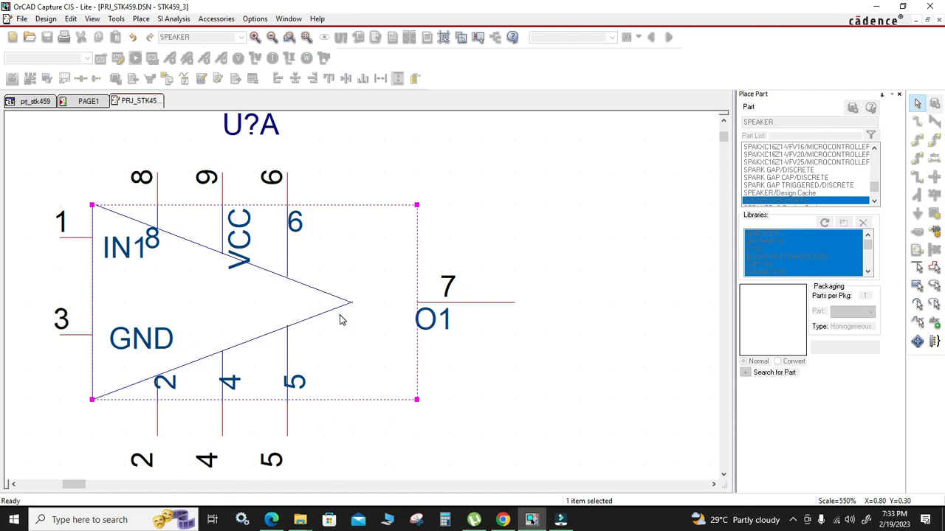
{"action": "left_click", "coordinate": [353, 302]}
{"action": "scroll", "coordinate": [361, 299], "scroll_direction": "up", "scroll_amount": 1, "text": "ctrl"}
{"action": "left_click", "coordinate": [378, 319]}
{"action": "double_click", "coordinate": [332, 308]}
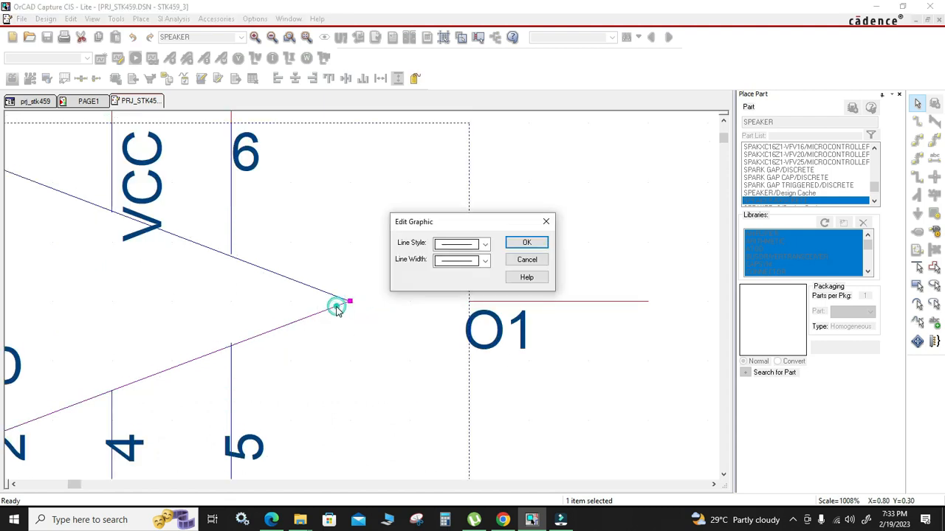
{"action": "left_click", "coordinate": [543, 223]}
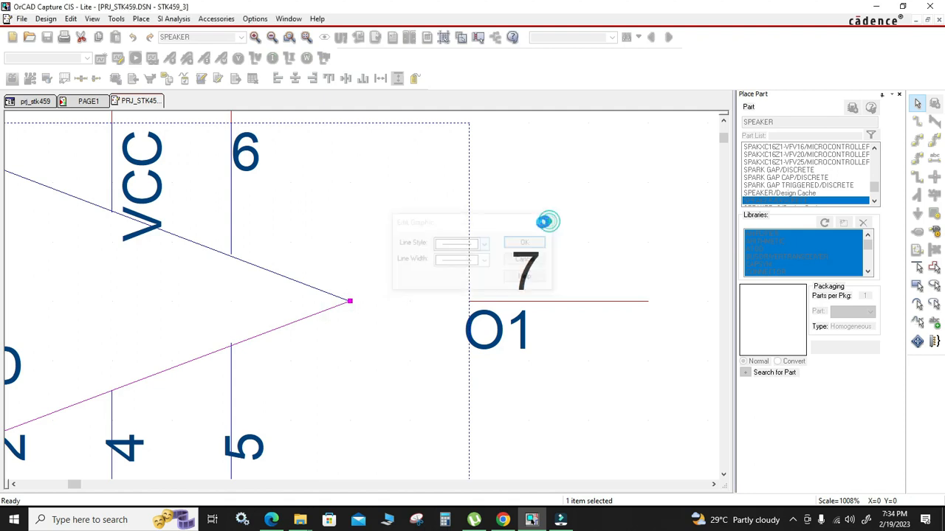
{"action": "left_click", "coordinate": [324, 313]}
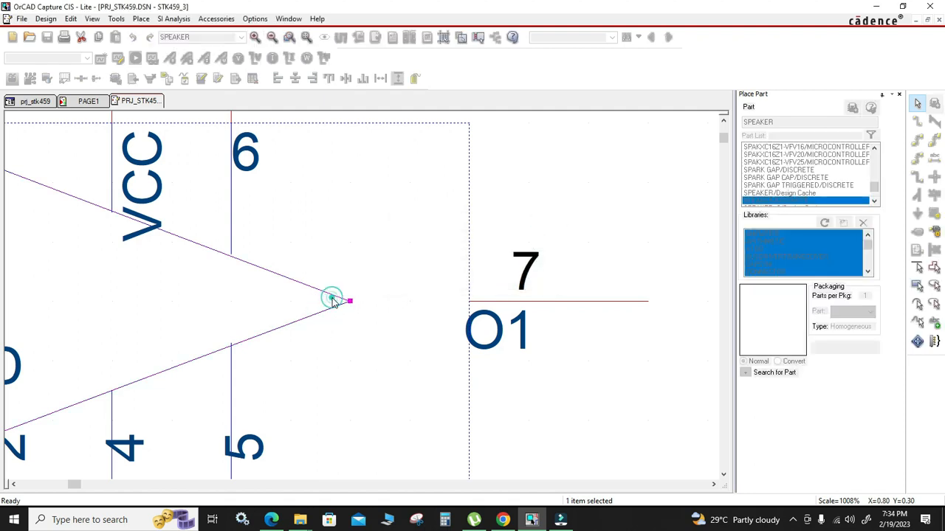
{"action": "left_click", "coordinate": [395, 325]}
{"action": "left_click", "coordinate": [328, 315]}
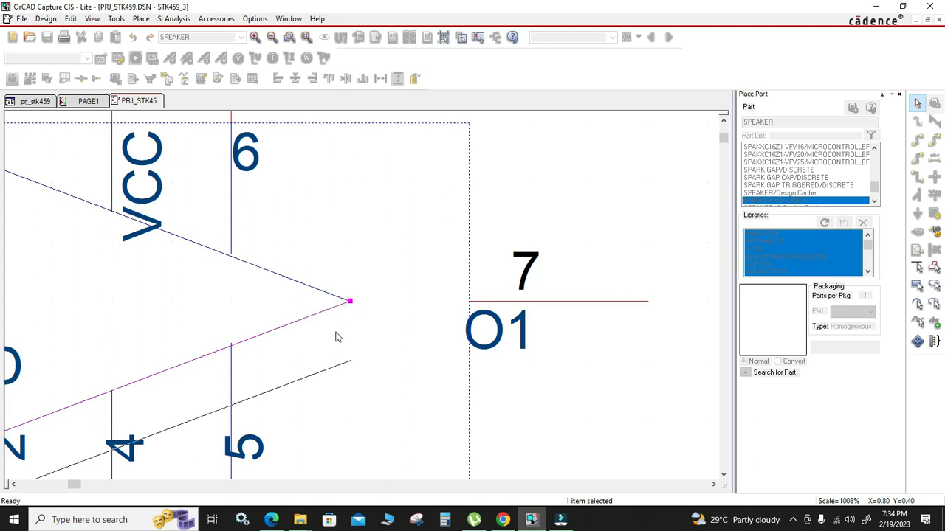
{"action": "left_click", "coordinate": [365, 318]}
{"action": "left_click", "coordinate": [327, 293]}
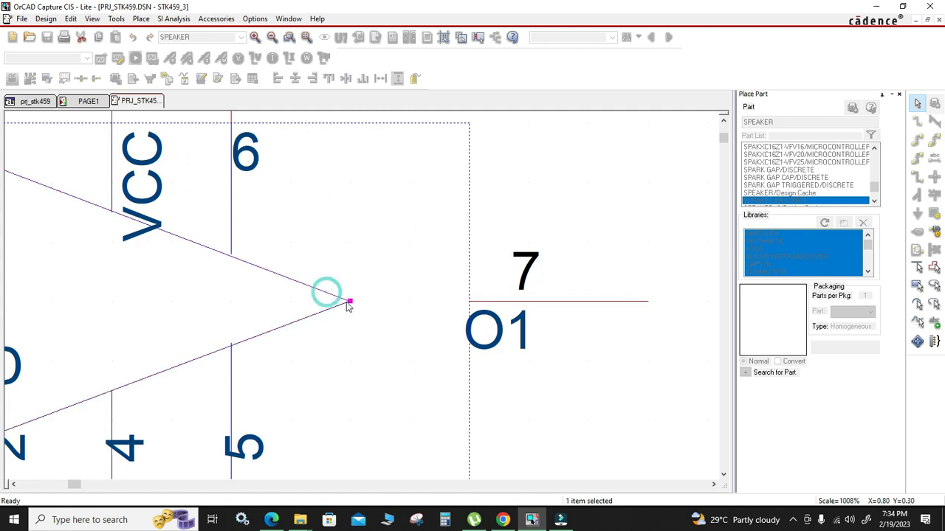
{"action": "mouse_move", "coordinate": [349, 302]}
{"action": "left_mouse_down"}
{"action": "mouse_move", "coordinate": [371, 274]}
{"action": "mouse_move", "coordinate": [371, 229]}
{"action": "mouse_move", "coordinate": [355, 348]}
{"action": "mouse_move", "coordinate": [352, 309]}
{"action": "left_mouse_up"}
{"action": "left_click", "coordinate": [332, 310]}
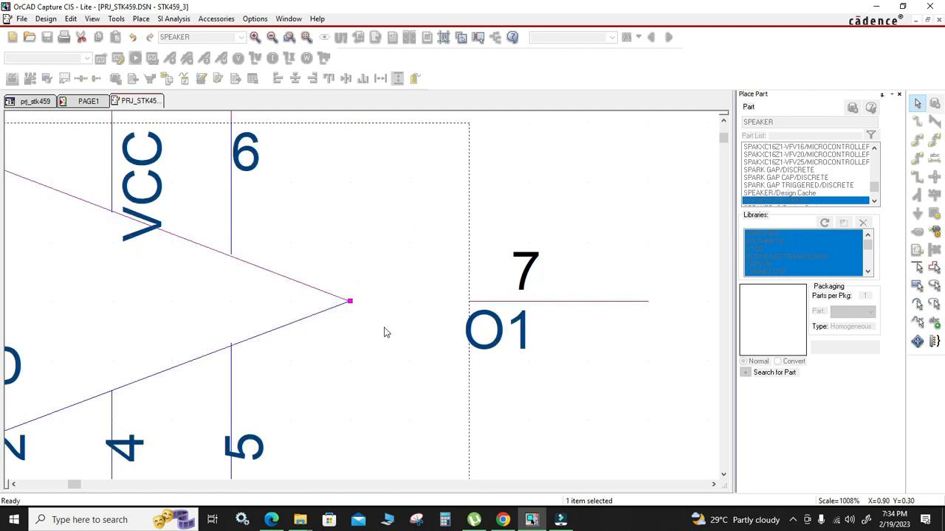
Step: Shrink the part's body outline on the pin 7 side until its edge meets the triangle's tip
{"action": "scroll", "coordinate": [386, 331], "scroll_direction": "down", "scroll_amount": 2, "text": "ctrl"}
{"action": "left_click", "coordinate": [406, 350]}
{"action": "left_click", "coordinate": [387, 341]}
{"action": "left_click_drag", "start_coordinate": [384, 341], "coordinate": [355, 340]}
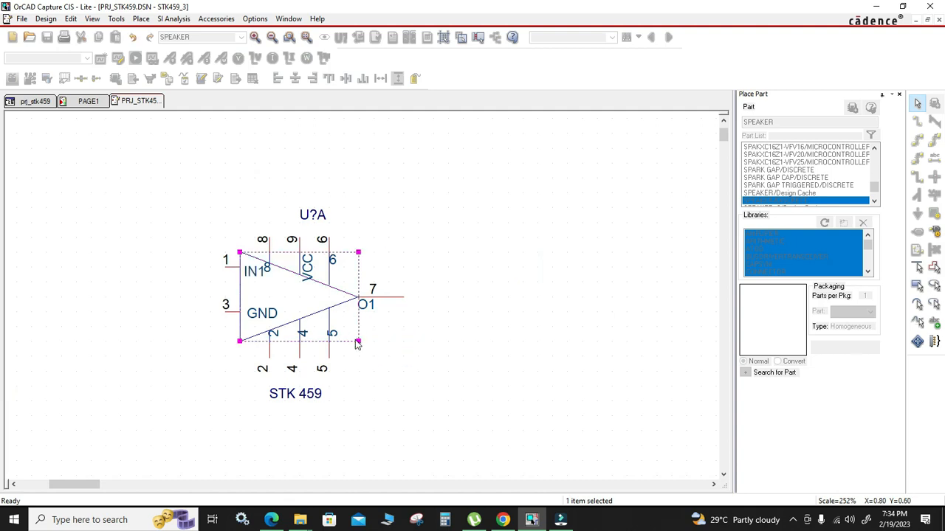
{"action": "scroll", "coordinate": [363, 298], "scroll_direction": "up", "scroll_amount": 2, "text": "ctrl"}
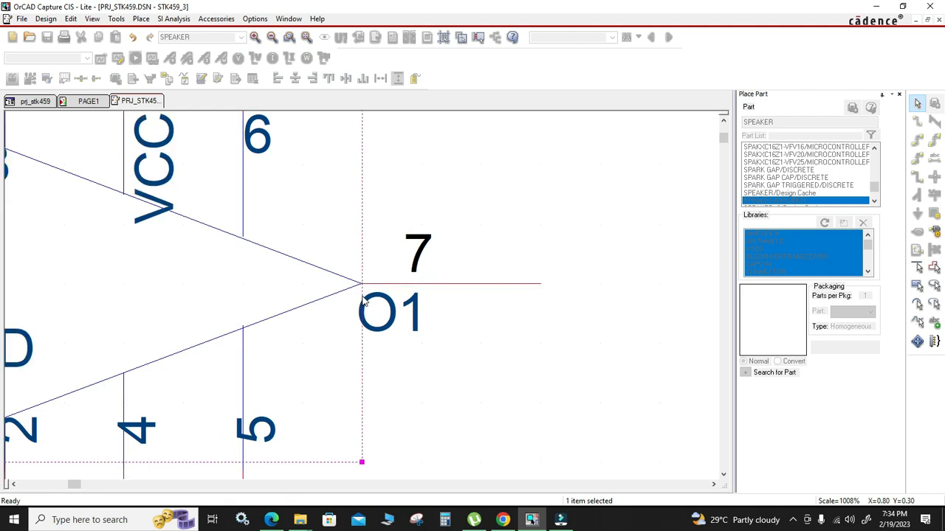
Step: Close the part editor and update the schematic with the corrected STK 459 symbol
{"action": "right_click", "coordinate": [132, 101]}
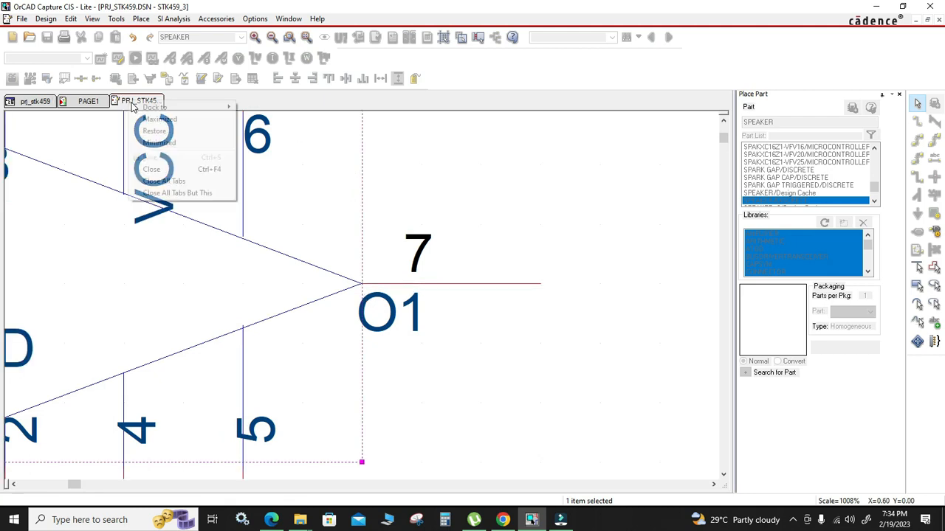
{"action": "left_click", "coordinate": [150, 169]}
{"action": "left_click", "coordinate": [346, 276]}
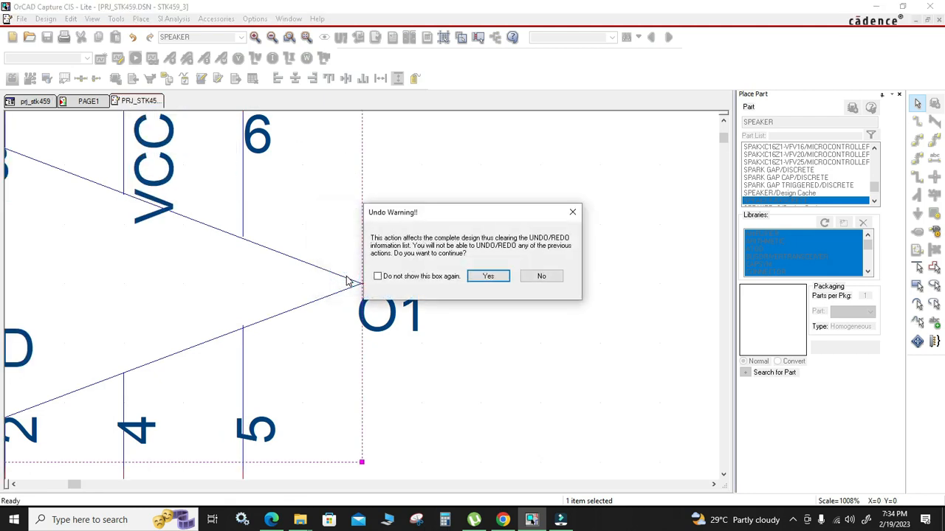
{"action": "left_click", "coordinate": [488, 276]}
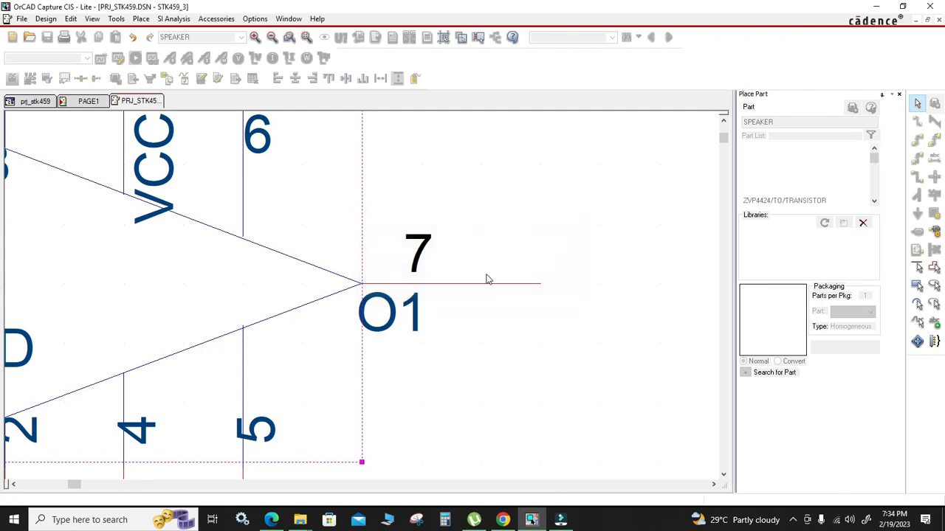
Step: Delete the wire and leftover junction at U1B pin 16 and redraw the wire to the input network's wire
{"action": "scroll", "coordinate": [556, 299], "scroll_direction": "up", "scroll_amount": 2, "text": "ctrl"}
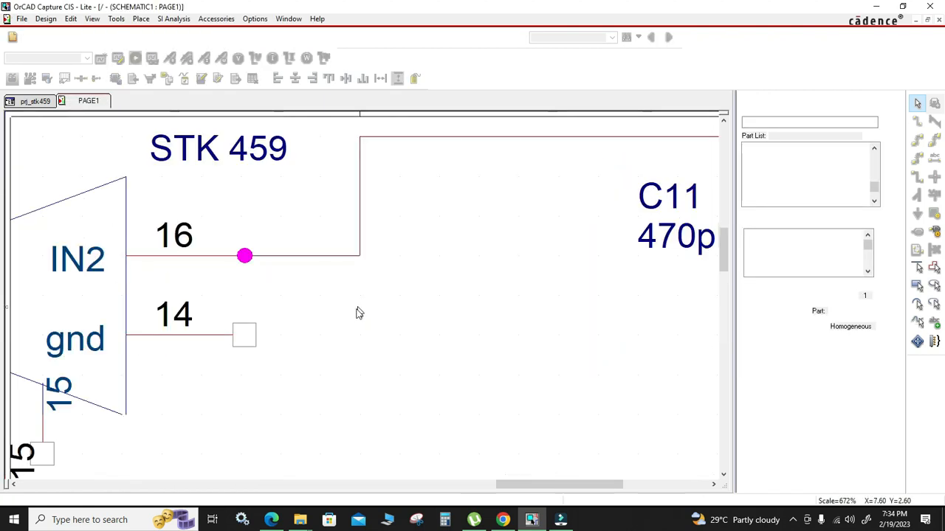
{"action": "left_click", "coordinate": [270, 255]}
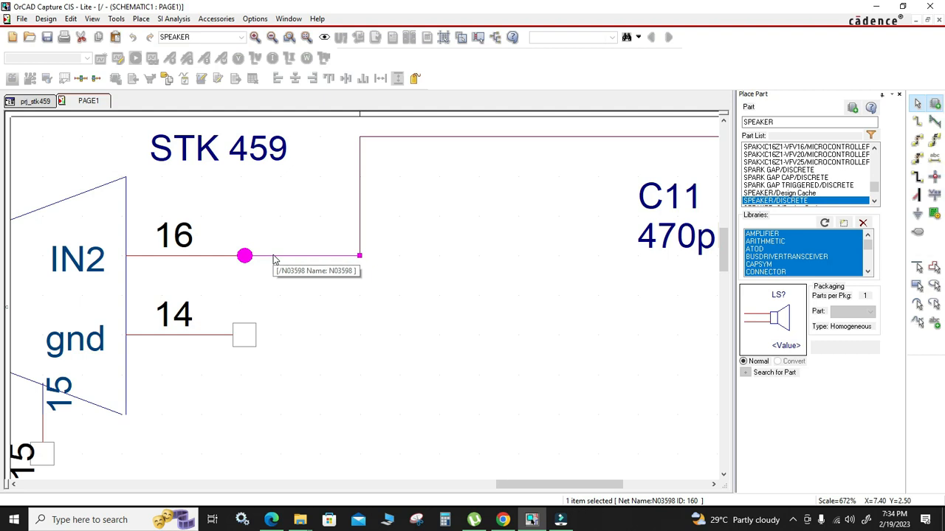
{"action": "key", "text": "Delete"}
{"action": "left_click", "coordinate": [245, 257]}
{"action": "key", "text": "Delete"}
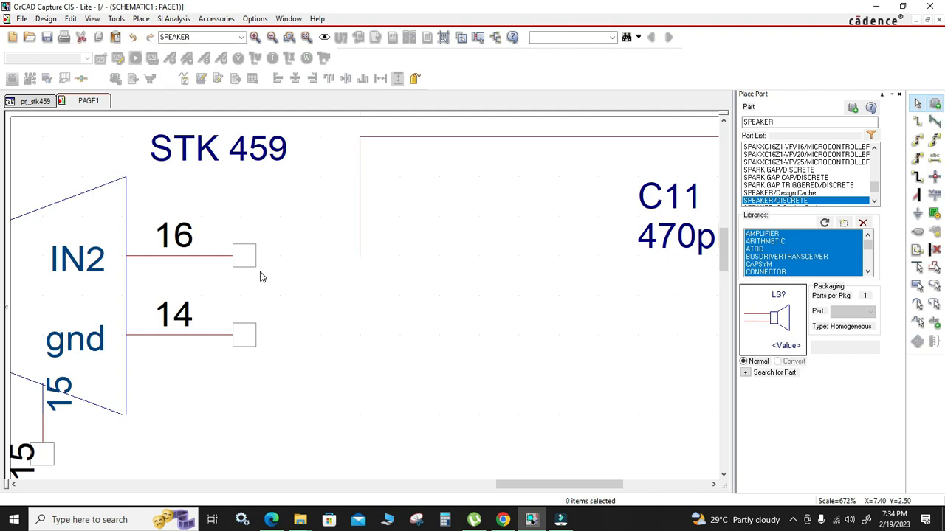
{"action": "key", "text": "w"}
{"action": "left_click_drag", "start_coordinate": [245, 255], "coordinate": [360, 256]}
{"action": "key", "text": "Escape"}
{"action": "left_click", "coordinate": [351, 328]}
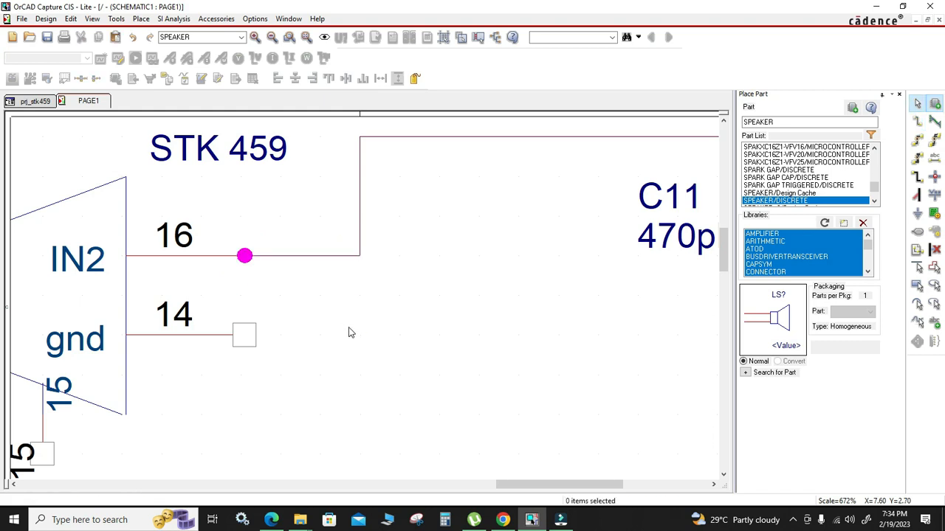
Step: Delete the horizontal wire at U1B pin 16 together with the stray segment on the pin's end
{"action": "left_click", "coordinate": [320, 256]}
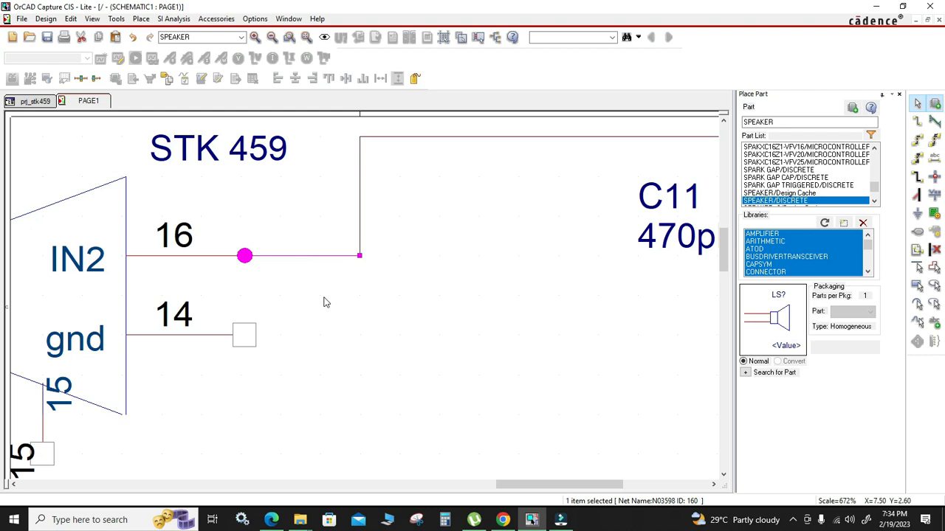
{"action": "key", "text": "Delete"}
{"action": "left_click", "coordinate": [241, 255]}
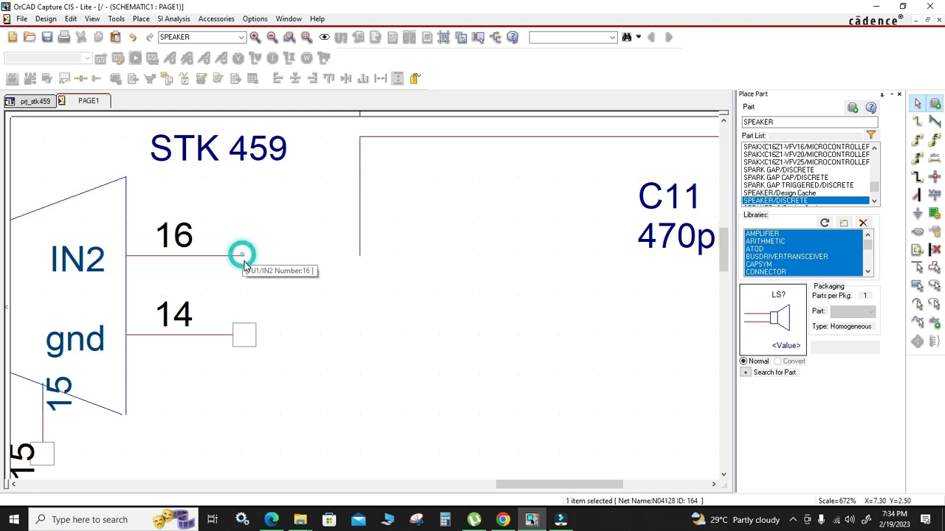
{"action": "key", "text": "Delete"}
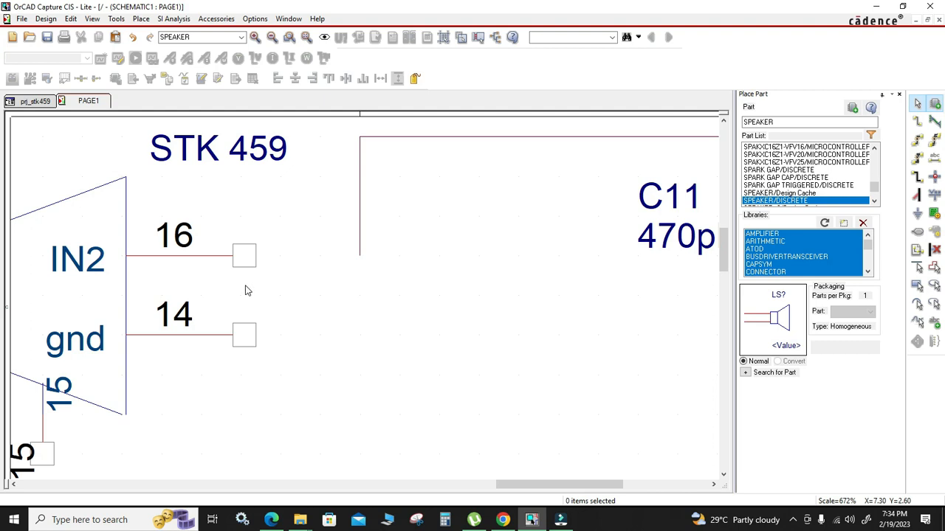
Step: With grid snapping turned off, draw a wire from U1B pin 16 to the lower end of the input network's wire
{"action": "left_click", "coordinate": [443, 38]}
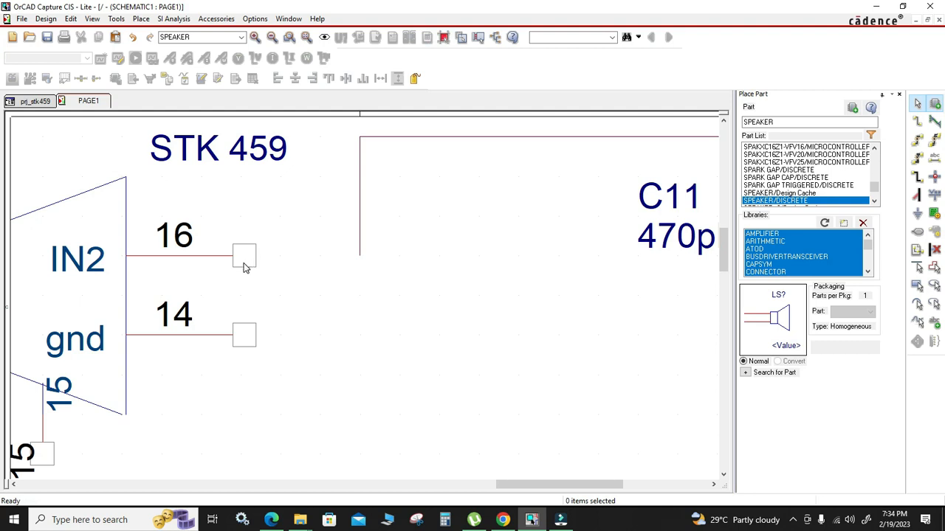
{"action": "key", "text": "w"}
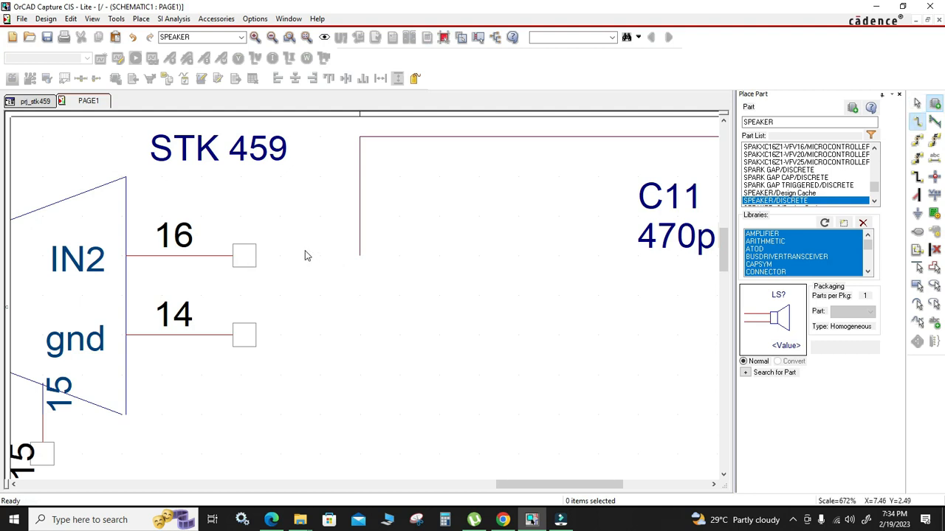
{"action": "left_click", "coordinate": [244, 255]}
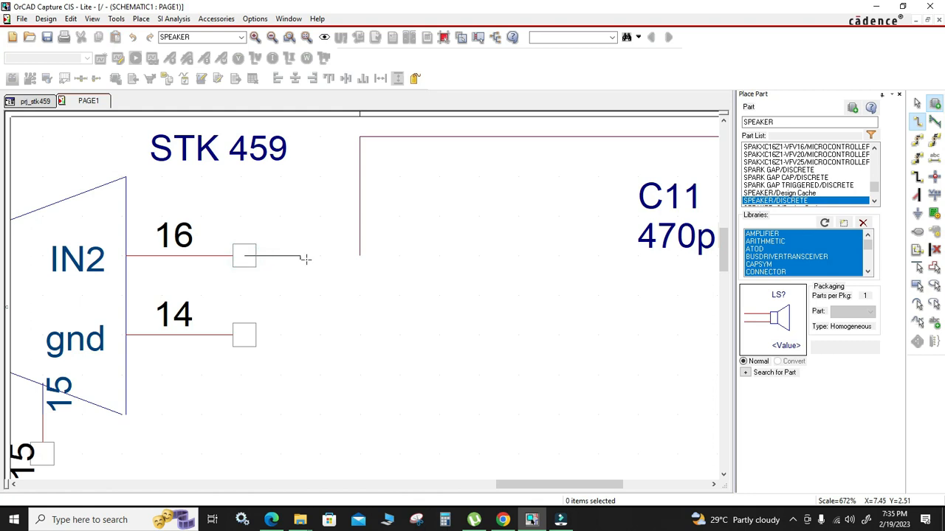
{"action": "left_click", "coordinate": [358, 256]}
{"action": "key", "text": "Escape"}
{"action": "left_click", "coordinate": [361, 320]}
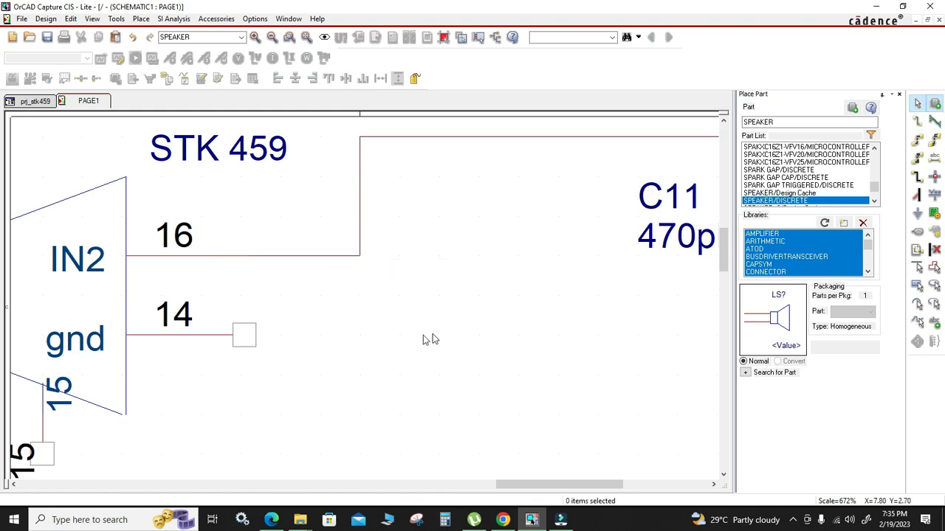
Step: Move the input network of R11, C10, C11 and R12 slightly closer to U1B
{"action": "scroll", "coordinate": [430, 339], "scroll_direction": "down", "scroll_amount": 3, "text": "ctrl"}
{"action": "scroll", "coordinate": [355, 311], "scroll_direction": "up", "scroll_amount": 1, "text": "ctrl"}
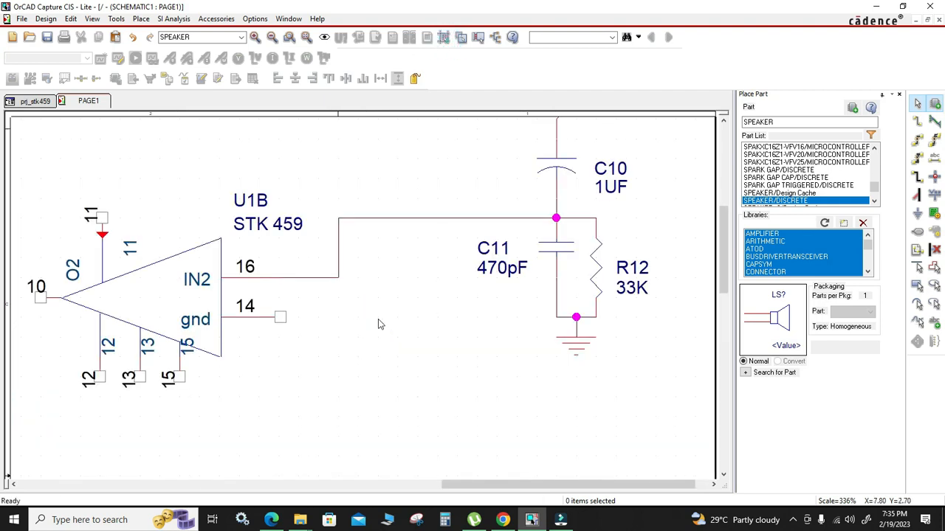
{"action": "scroll", "coordinate": [527, 318], "scroll_direction": "down", "scroll_amount": 1, "text": "ctrl"}
{"action": "left_click_drag", "start_coordinate": [675, 152], "coordinate": [602, 278]}
{"action": "left_click", "coordinate": [507, 272]}
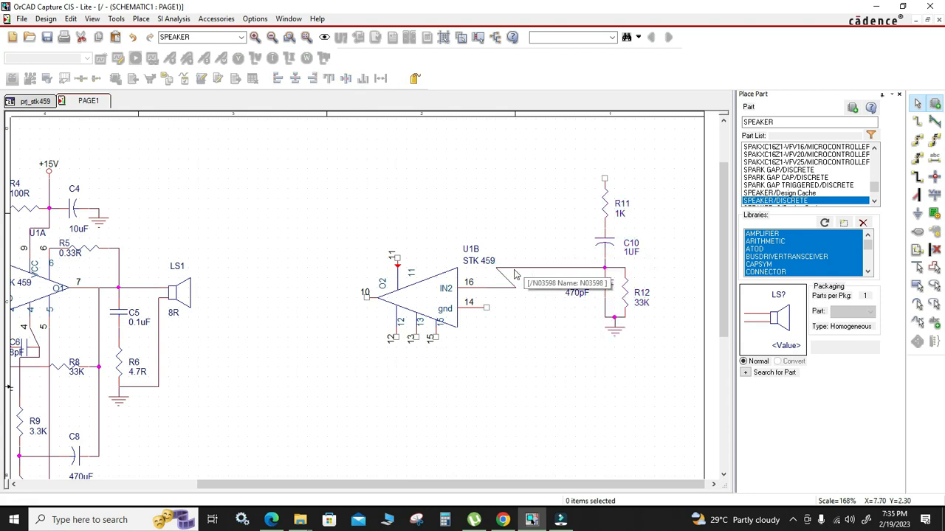
Step: Try lowering the network's horizontal wire to pin 16's level, undo it, and straighten the slanted segment into a right-angled connection
{"action": "left_click", "coordinate": [497, 268]}
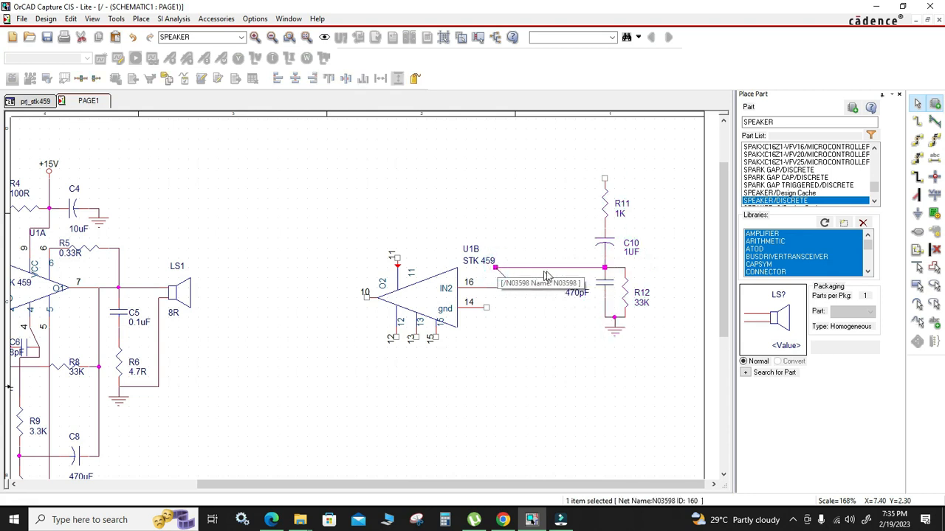
{"action": "left_click_drag", "start_coordinate": [525, 268], "coordinate": [517, 288]}
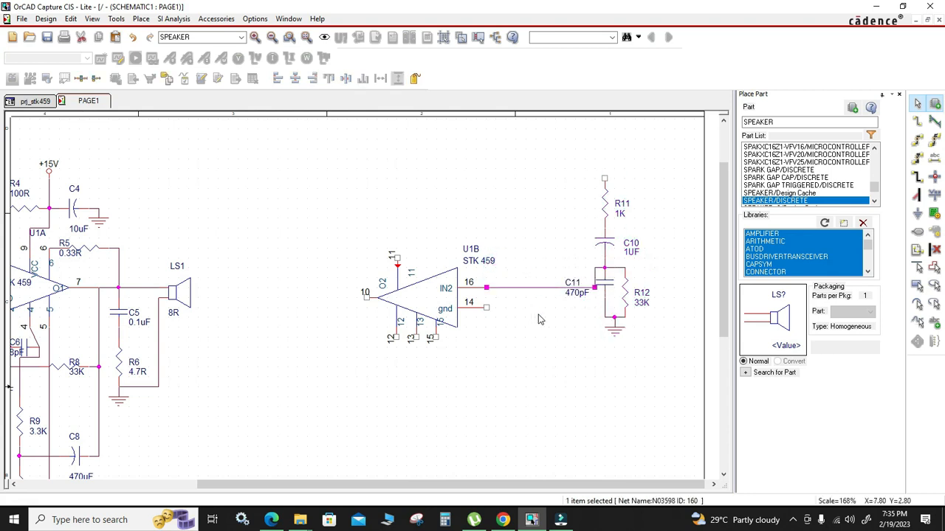
{"action": "key", "text": "ctrl+z"}
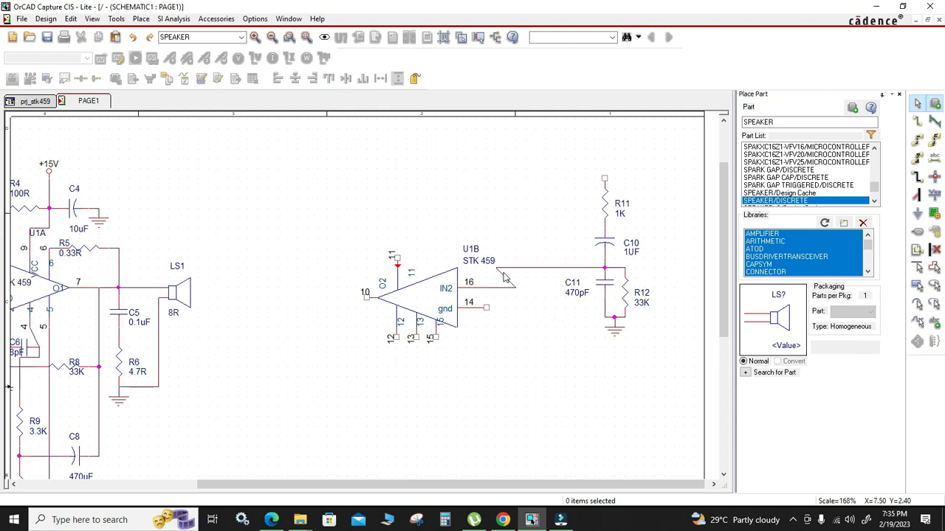
{"action": "left_click", "coordinate": [497, 268]}
{"action": "left_click", "coordinate": [495, 269]}
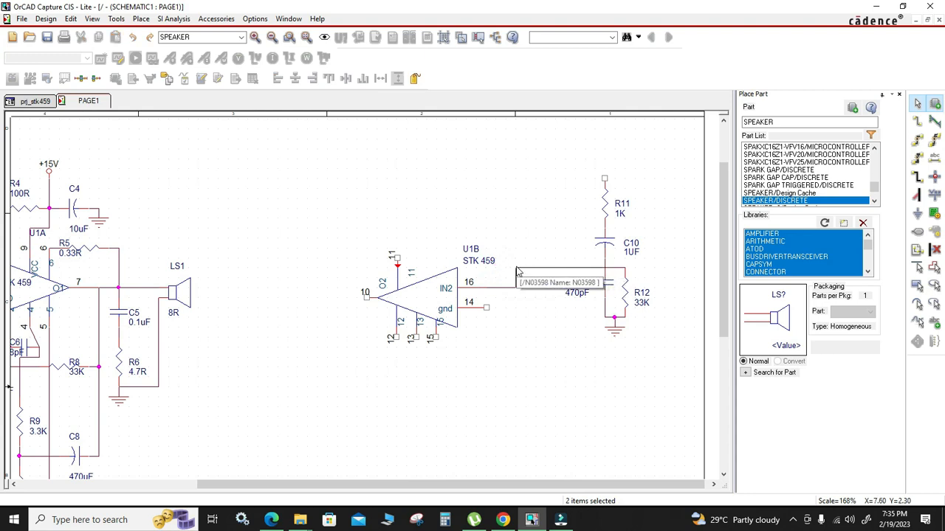
Step: Try moving the input network together with its connecting wire closer to U1B, and undo the move
{"action": "left_click_drag", "start_coordinate": [650, 137], "coordinate": [589, 405]}
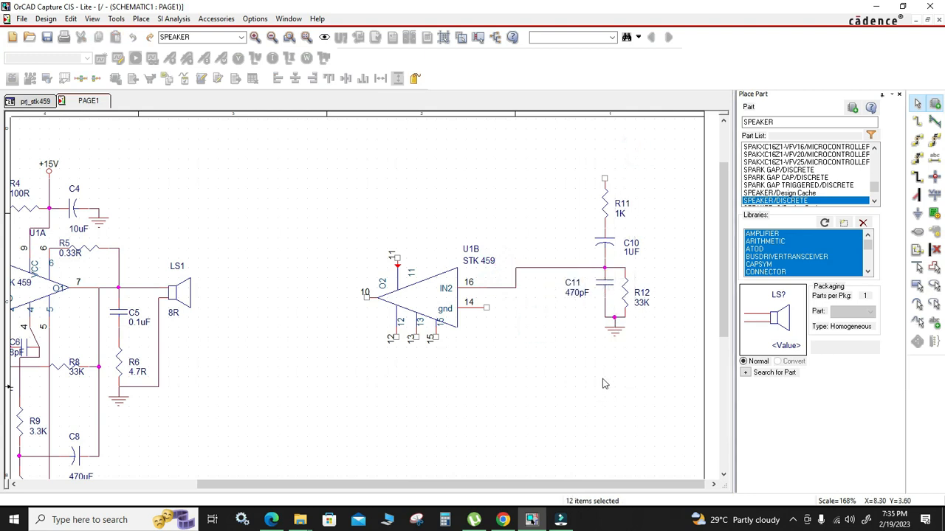
{"action": "left_click_drag", "start_coordinate": [611, 282], "coordinate": [555, 279]}
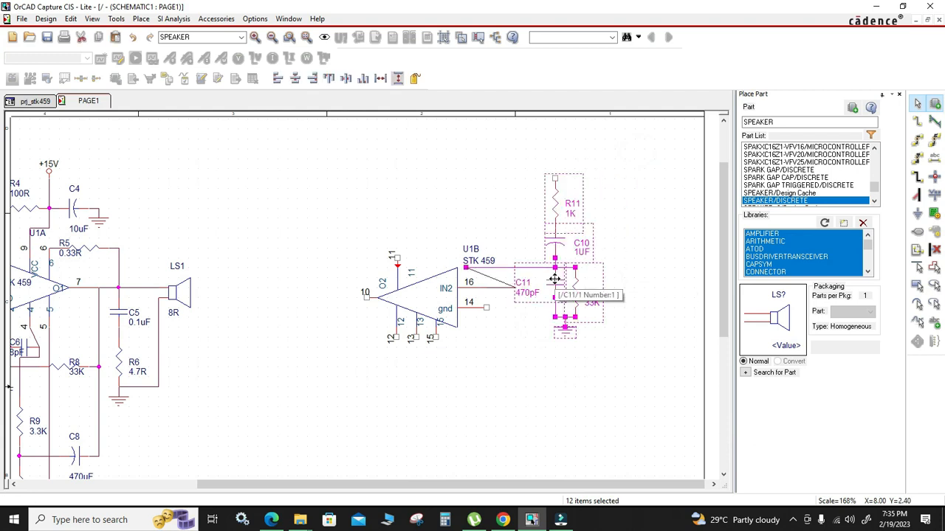
{"action": "key", "text": "ctrl+z"}
Step: Move R11, C10, C11 and R12 closer to U1B while leaving the horizontal connecting wire out of the selection
{"action": "left_click_drag", "start_coordinate": [654, 158], "coordinate": [609, 332]}
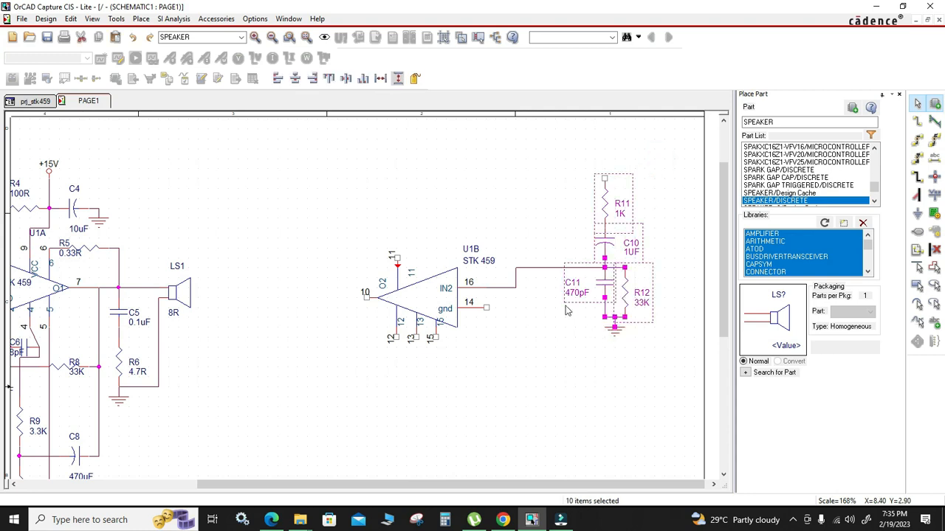
{"action": "left_click", "coordinate": [550, 268], "text": "ctrl"}
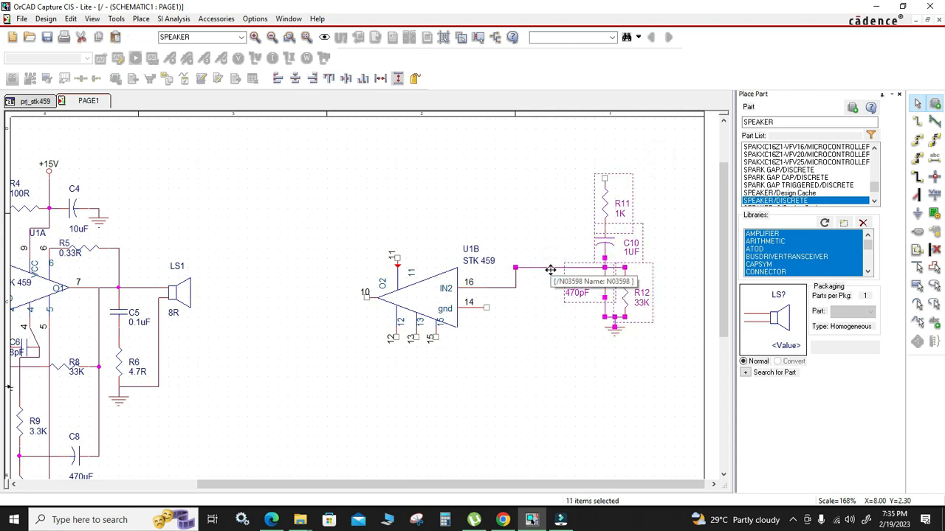
{"action": "left_click", "coordinate": [550, 270], "text": "ctrl"}
{"action": "left_click_drag", "start_coordinate": [606, 260], "coordinate": [548, 265]}
{"action": "left_click", "coordinate": [568, 430]}
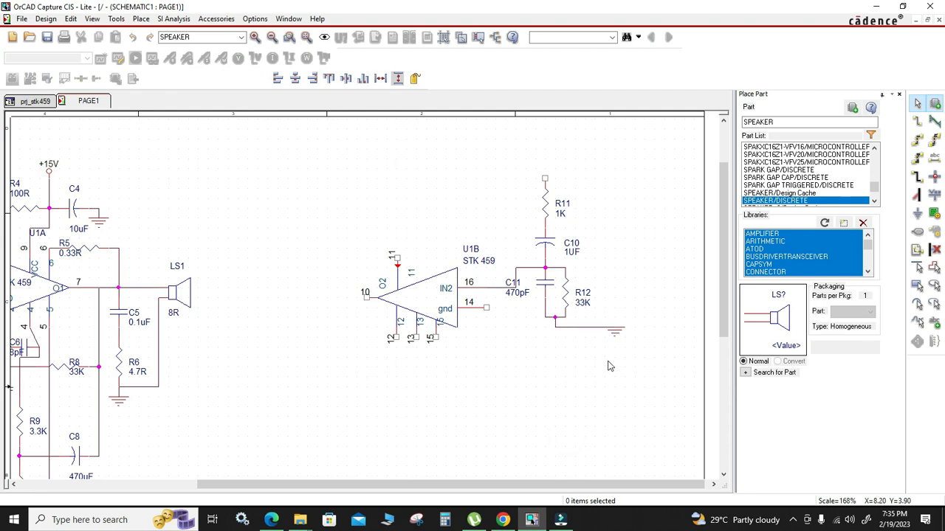
Step: Move the ground symbol directly beneath the junction of C11 and R12
{"action": "left_click", "coordinate": [614, 334]}
{"action": "left_click_drag", "start_coordinate": [603, 350], "coordinate": [569, 355]}
{"action": "left_click", "coordinate": [558, 361]}
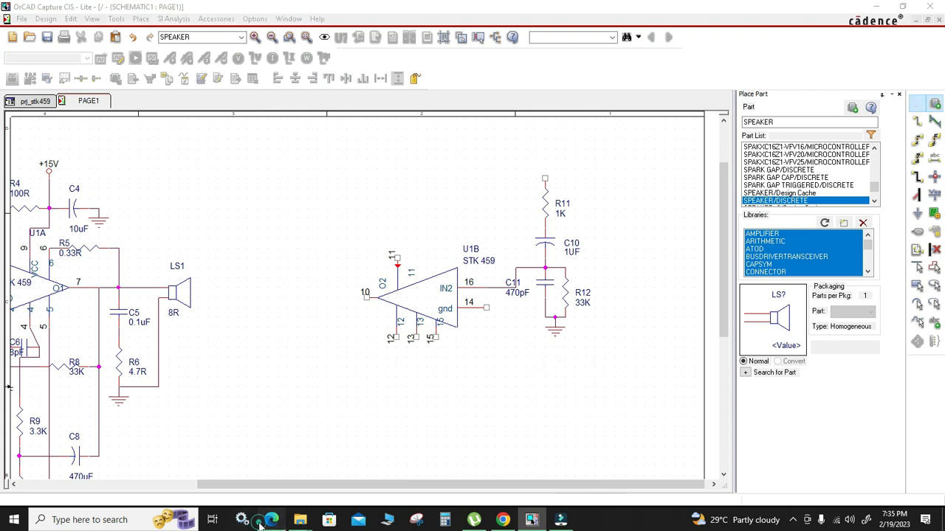
Step: Check the second channel in the STK459 reference PDF in Edge, and return to the OrCAD Capture schematic
{"action": "left_click", "coordinate": [259, 524]}
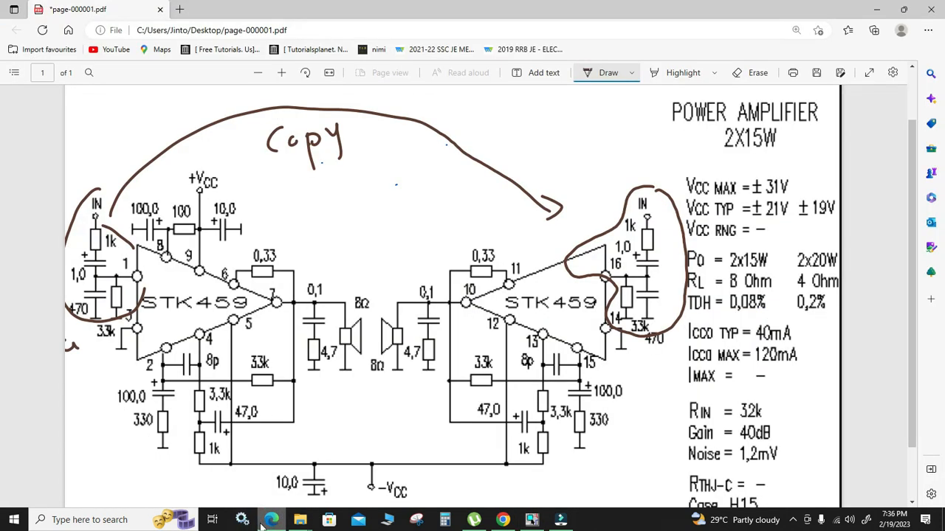
{"action": "left_click", "coordinate": [261, 525]}
{"action": "left_click", "coordinate": [261, 525]}
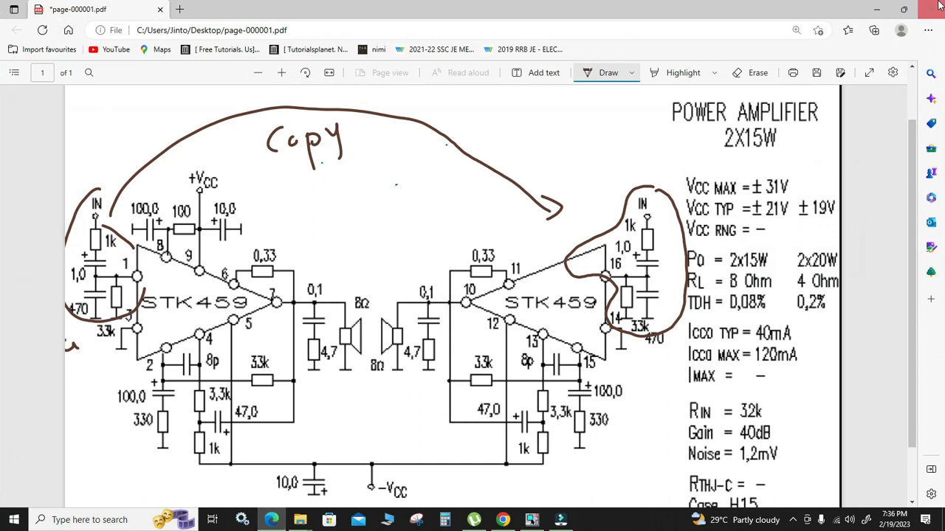
{"action": "left_click", "coordinate": [532, 519]}
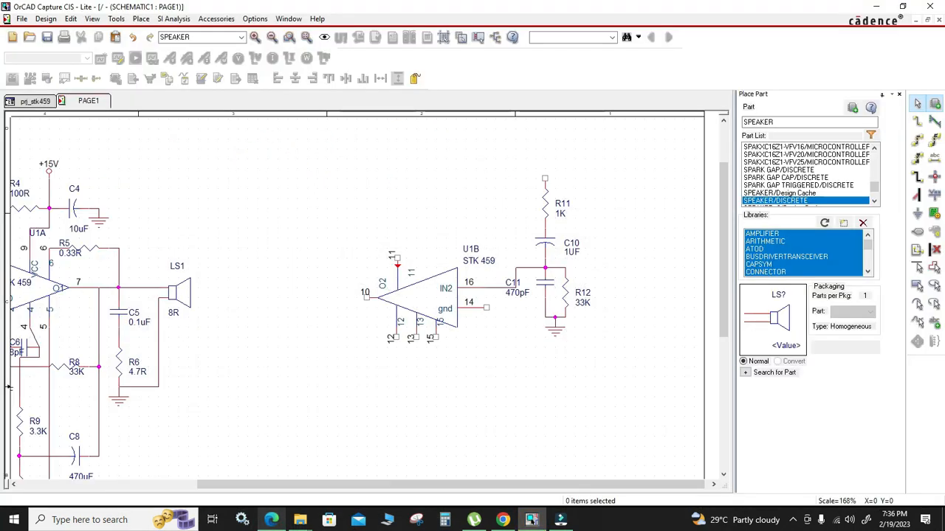
Step: Check the second channel in the reference PDF in Edge, and copy the C11/R12 ground symbol to below U1B pin 14
{"action": "left_click", "coordinate": [271, 520]}
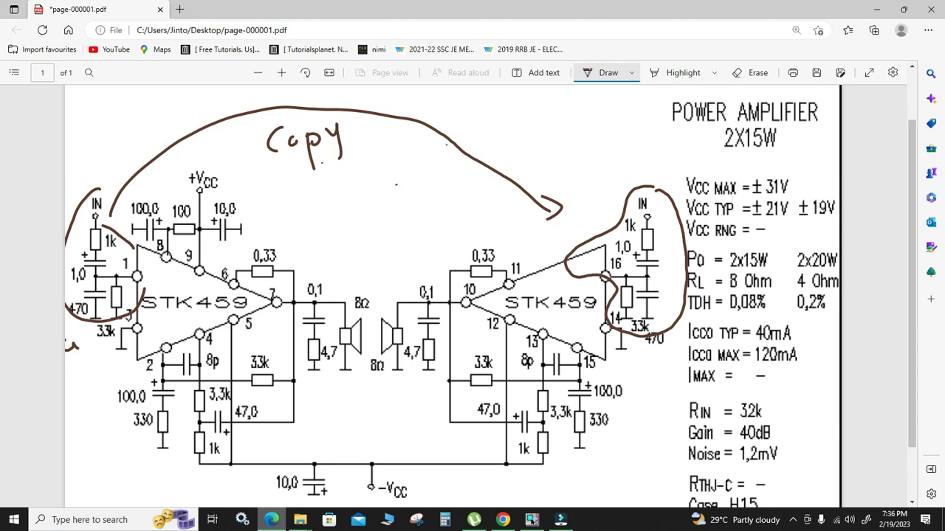
{"action": "left_click", "coordinate": [532, 521]}
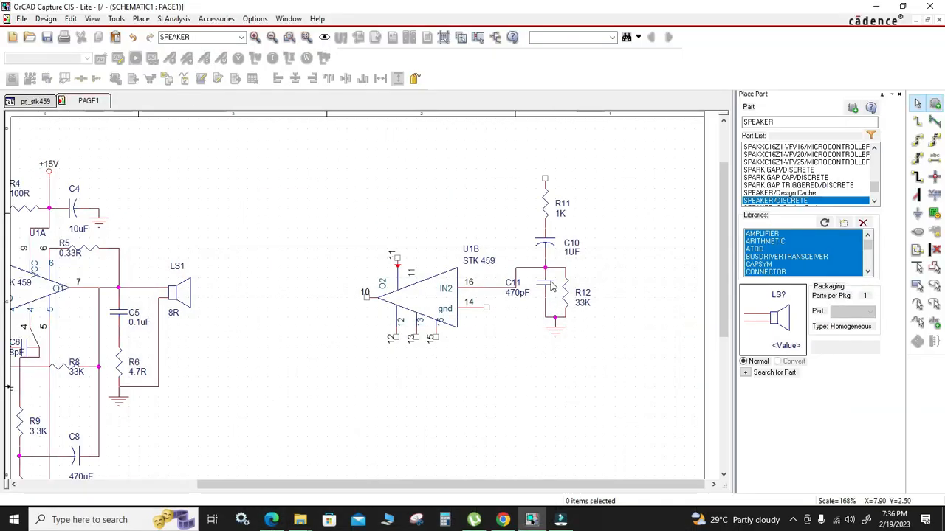
{"action": "left_click", "coordinate": [554, 333]}
{"action": "key", "text": "ctrl+c"}
{"action": "key", "text": "ctrl+v"}
{"action": "left_click", "coordinate": [487, 335]}
Step: Try wiring U1B pin 14 straight down to the copied ground symbol, and remove that wire
{"action": "key", "text": "w"}
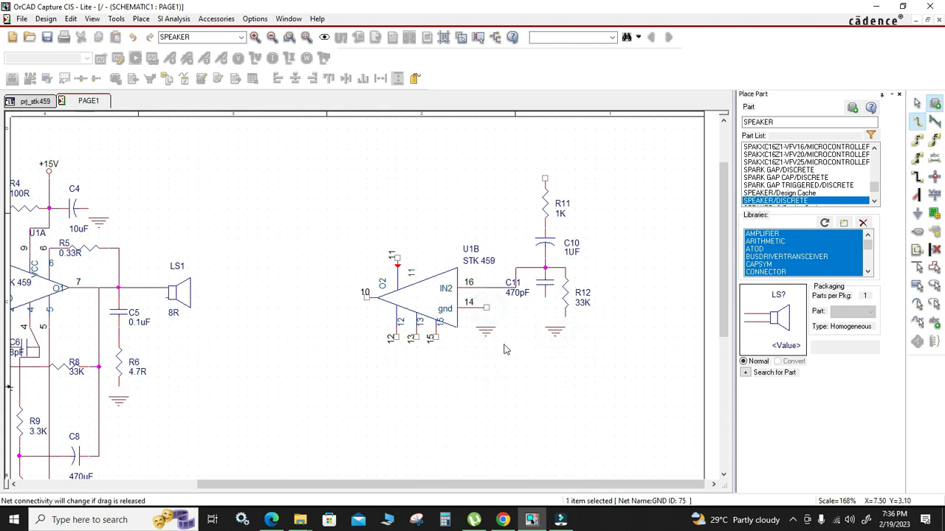
{"action": "key", "text": "Escape"}
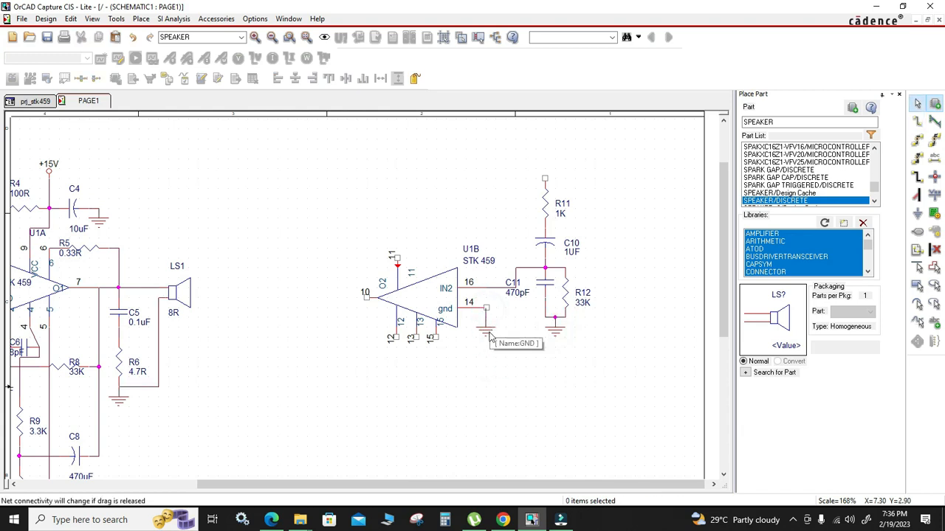
{"action": "scroll", "coordinate": [490, 339], "scroll_direction": "up", "scroll_amount": 2, "text": "ctrl"}
{"action": "scroll", "coordinate": [380, 315], "scroll_direction": "down", "scroll_amount": 2, "text": "ctrl"}
{"action": "left_click_drag", "start_coordinate": [487, 274], "coordinate": [504, 292]}
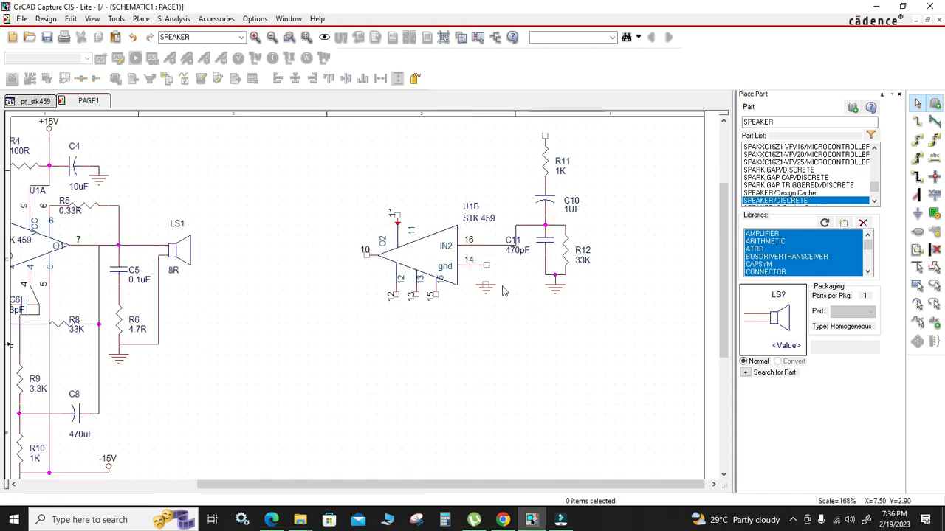
Step: Turn off pointer snap to grid and wire U1B pin 14 down to the copied ground symbol
{"action": "left_click", "coordinate": [444, 37]}
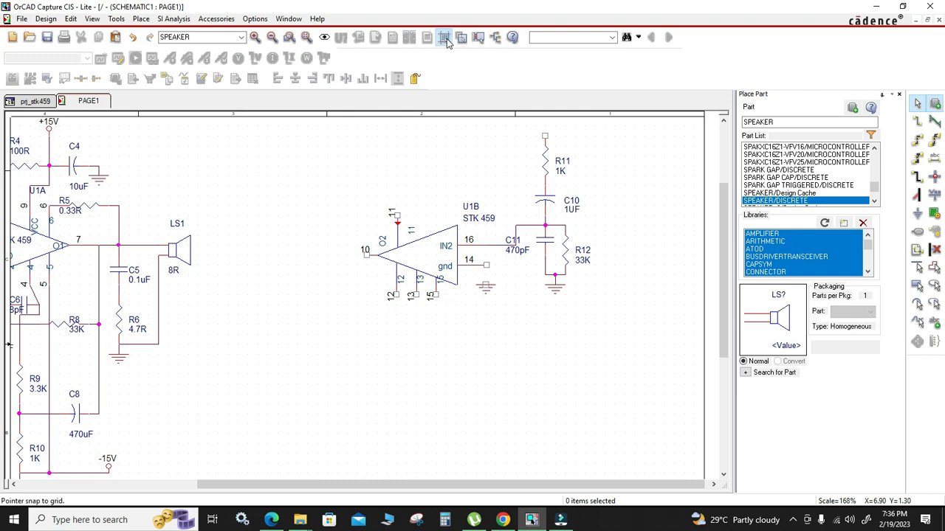
{"action": "scroll", "coordinate": [486, 264], "scroll_direction": "up", "scroll_amount": 2, "text": "ctrl"}
{"action": "key", "text": "w"}
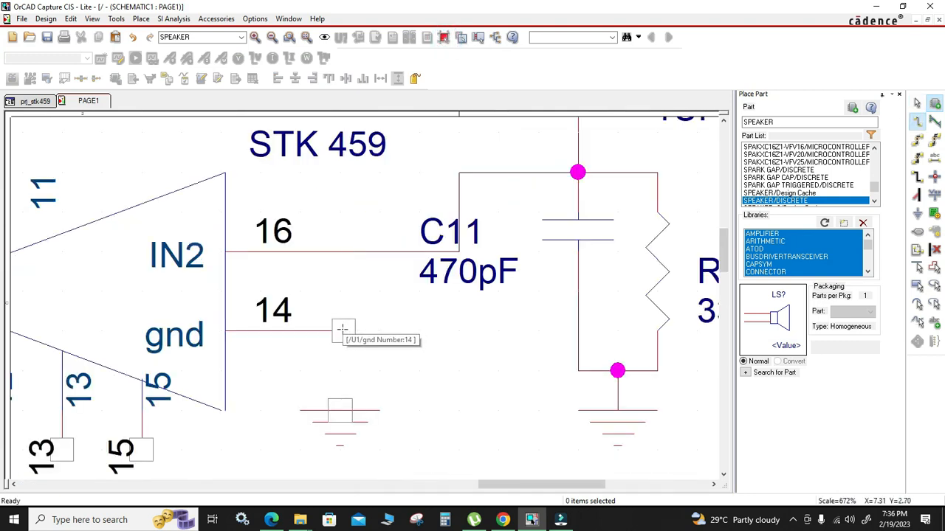
{"action": "left_click", "coordinate": [344, 329]}
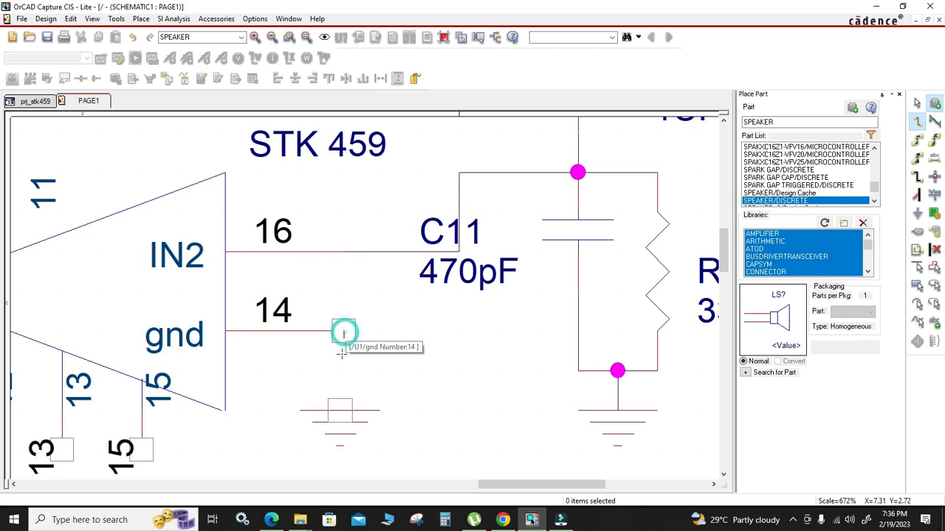
{"action": "left_click", "coordinate": [339, 406]}
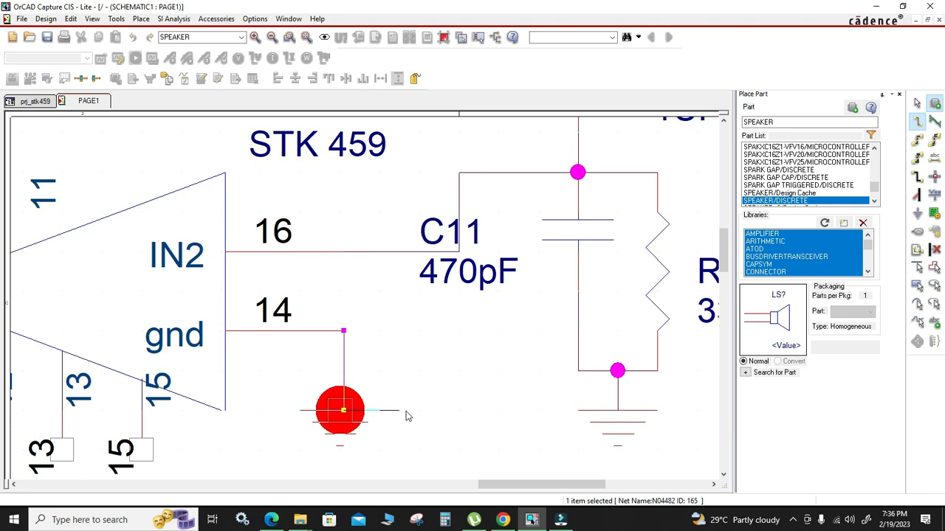
{"action": "key", "text": "Escape"}
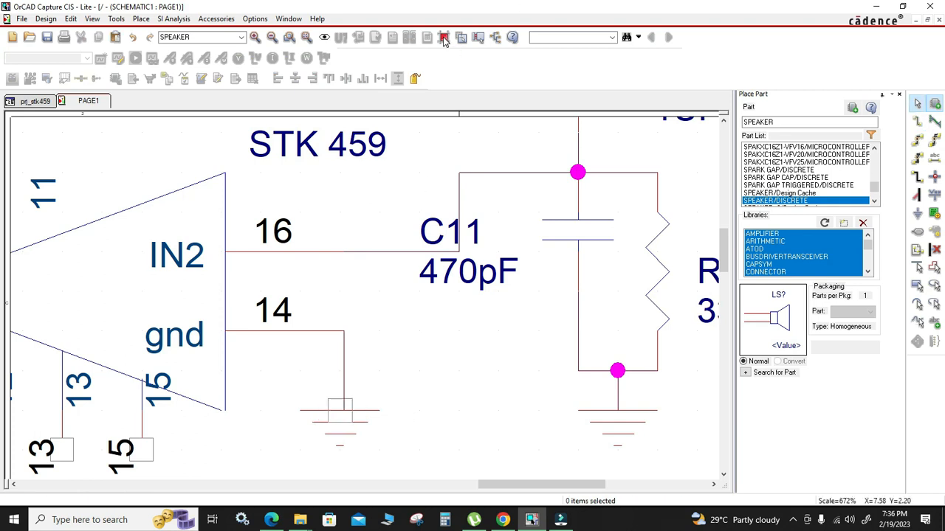
Step: Move the ground symbol under U1B pin 14 lower, away from the end of its wire
{"action": "left_click", "coordinate": [334, 433]}
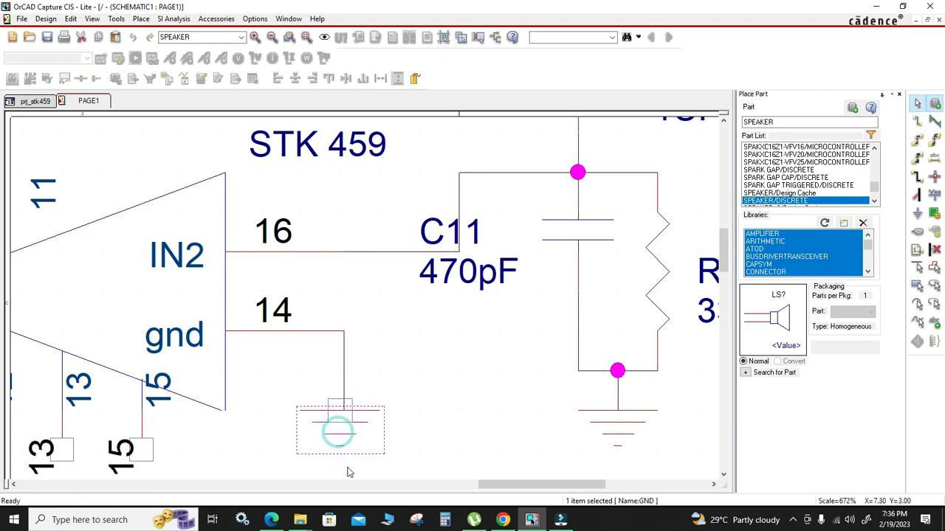
{"action": "scroll", "coordinate": [382, 370], "scroll_direction": "down", "scroll_amount": 2}
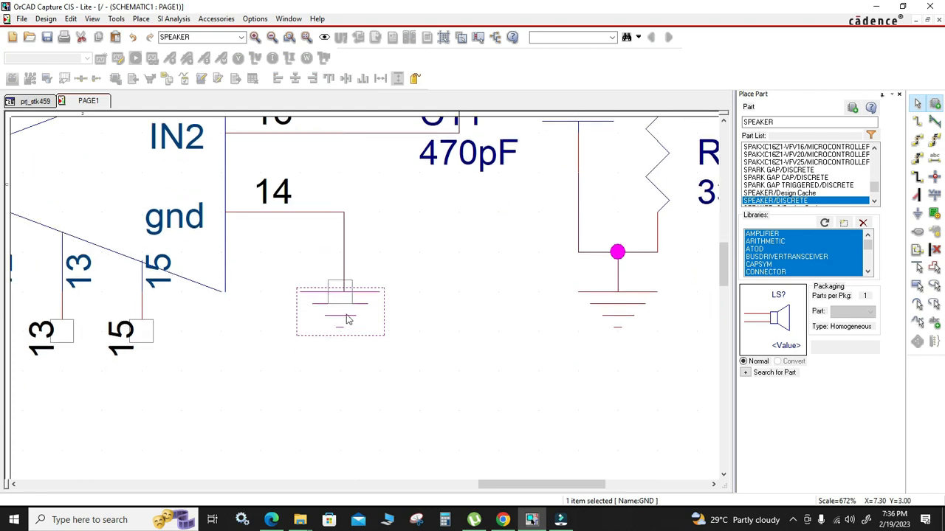
{"action": "left_click_drag", "start_coordinate": [349, 318], "coordinate": [359, 415]}
{"action": "left_click", "coordinate": [406, 364]}
{"action": "key", "text": "w"}
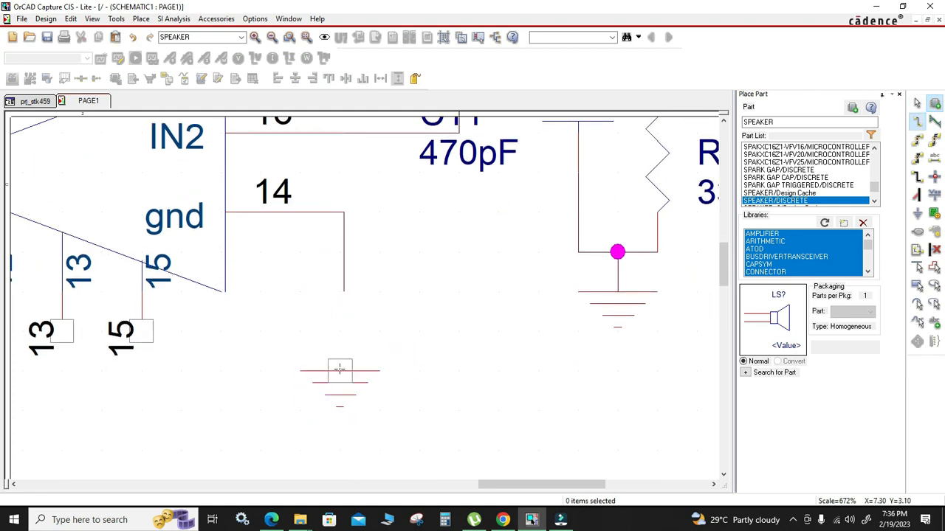
{"action": "key", "text": "Escape"}
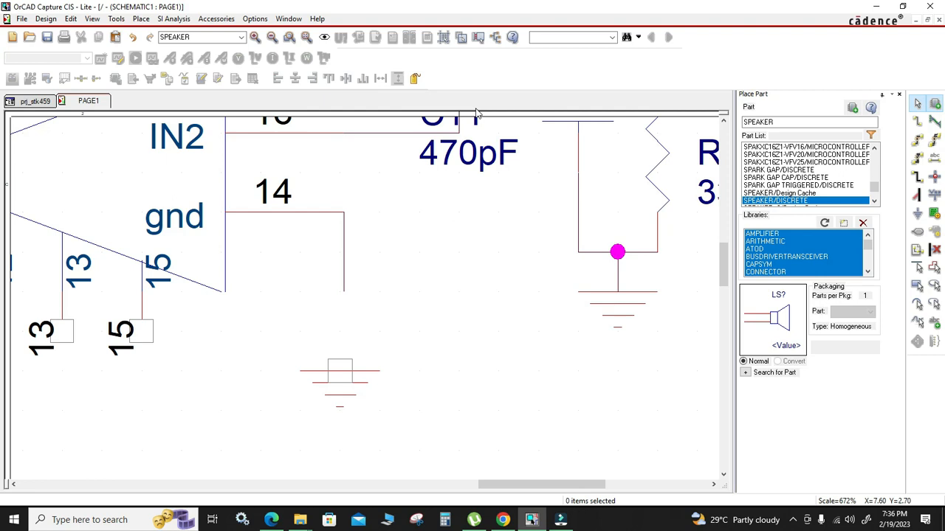
Step: With pointer snap to grid off, extend the pin 14 wire down to the lowered ground symbol
{"action": "left_click", "coordinate": [443, 37]}
{"action": "key", "text": "w"}
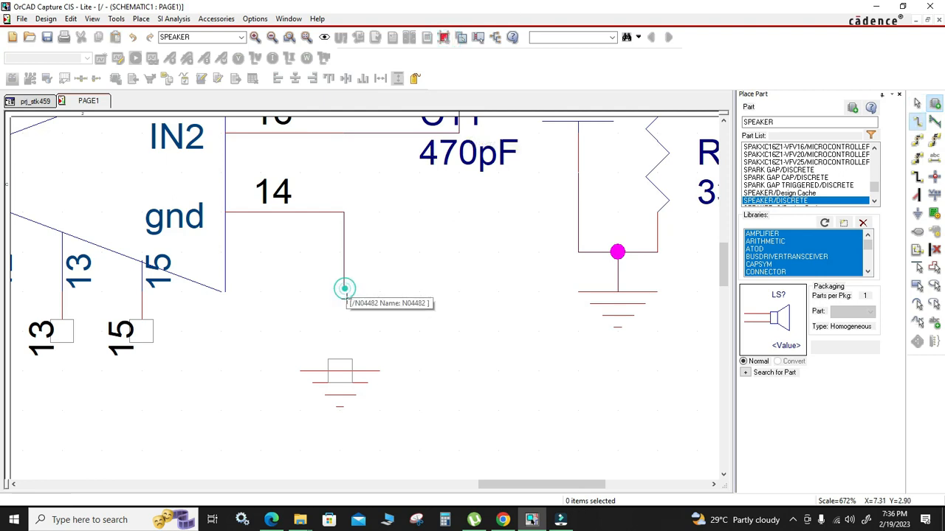
{"action": "left_click", "coordinate": [343, 290]}
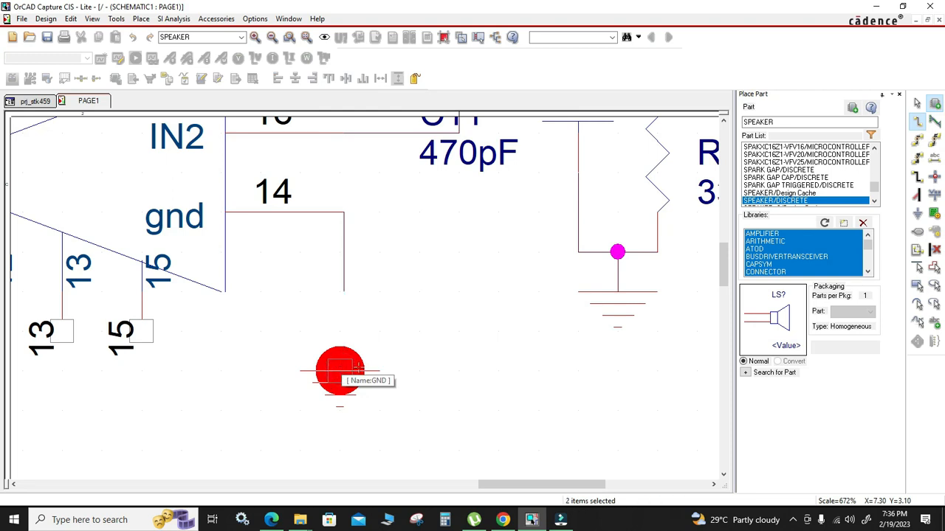
{"action": "left_click", "coordinate": [340, 370]}
{"action": "key", "text": "Escape"}
{"action": "left_click", "coordinate": [402, 353]}
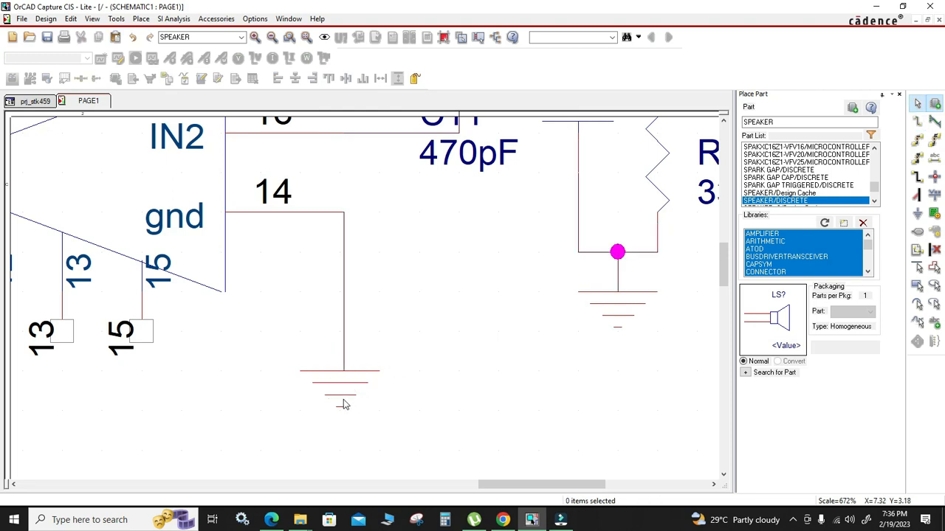
Step: Move the wired pin 14 ground symbol up and to the right, level with the C11/R12 ground symbol
{"action": "left_click", "coordinate": [342, 399]}
{"action": "left_click_drag", "start_coordinate": [343, 400], "coordinate": [407, 303]}
{"action": "left_click_drag", "start_coordinate": [399, 342], "coordinate": [398, 341]}
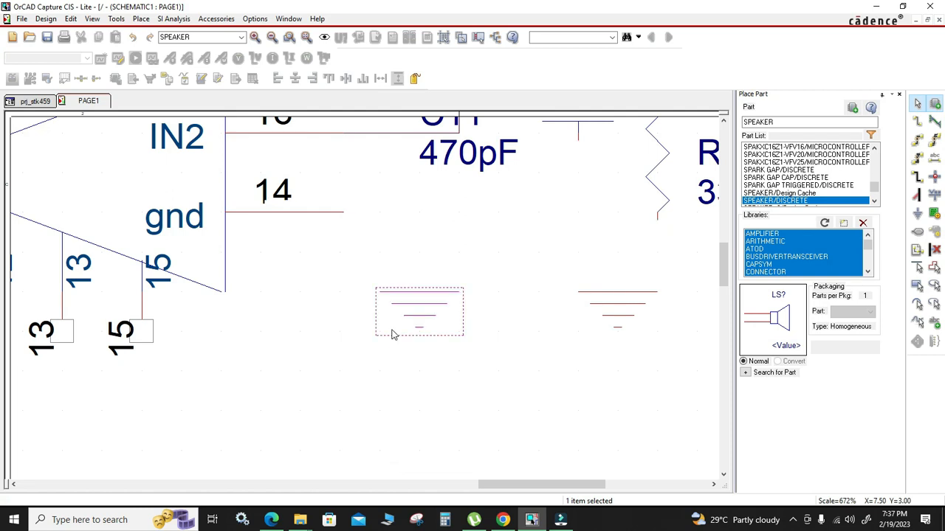
Step: Try straightening the bent ground wire at U1B pin 14 by raising its horizontal segment, and undo the changes
{"action": "left_click", "coordinate": [383, 253]}
{"action": "left_click_drag", "start_coordinate": [386, 253], "coordinate": [388, 221]}
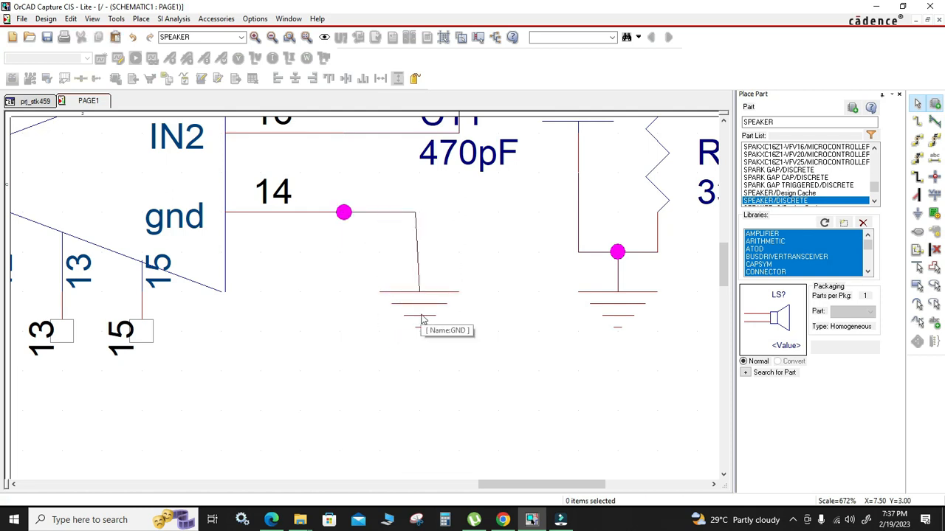
{"action": "key", "text": "Delete"}
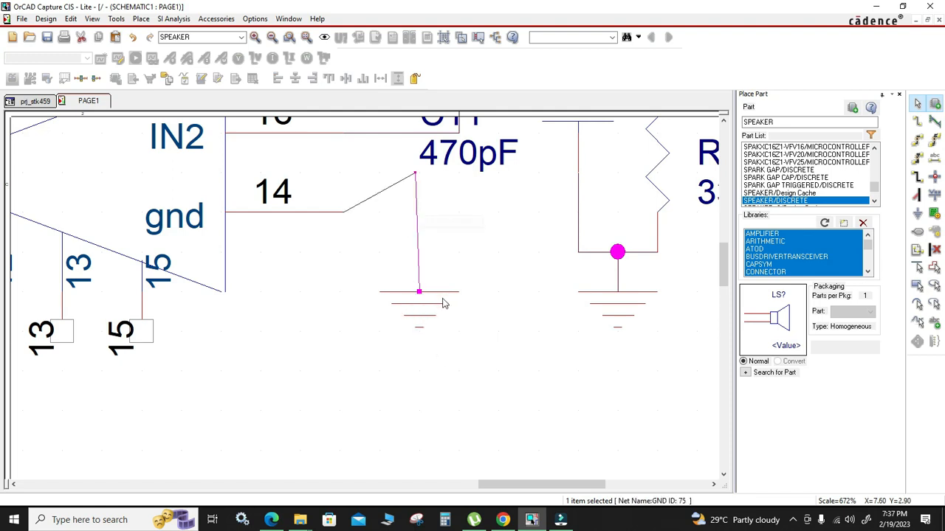
{"action": "key", "text": "ctrl+z"}
{"action": "key", "text": "ctrl+z"}
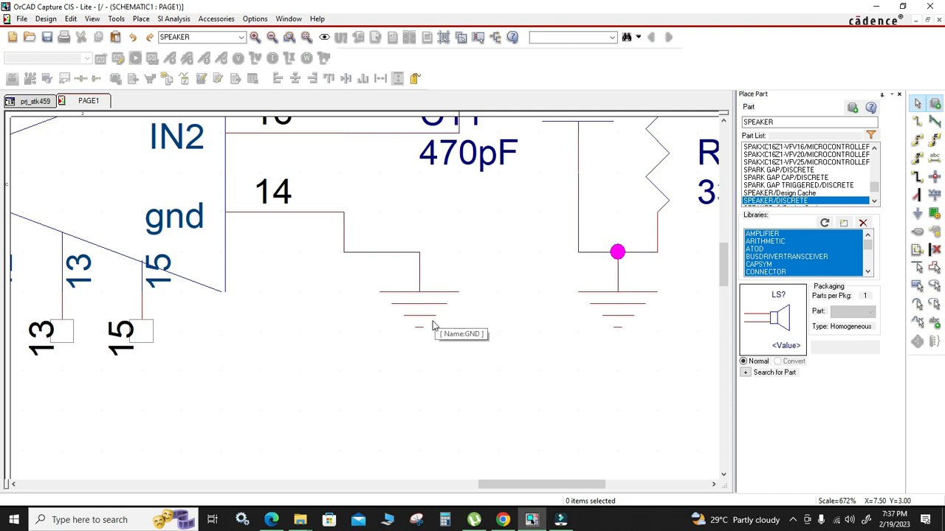
Step: Raise the horizontal segment of the ground wire level with U1B pin 14 and adjust the ground symbol beneath it
{"action": "left_click", "coordinate": [389, 252]}
{"action": "left_click_drag", "start_coordinate": [391, 262], "coordinate": [411, 229]}
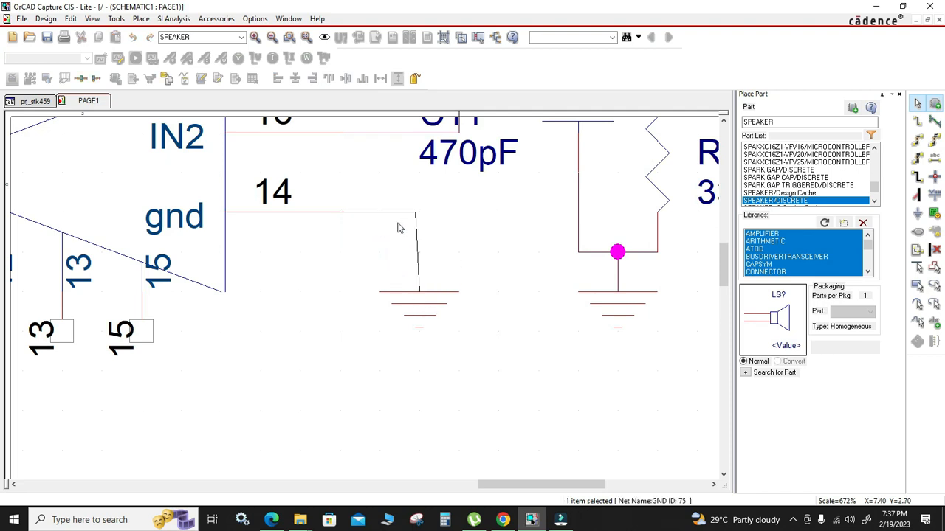
{"action": "left_click", "coordinate": [417, 313]}
{"action": "left_click_drag", "start_coordinate": [426, 321], "coordinate": [462, 320]}
{"action": "left_click", "coordinate": [414, 359]}
{"action": "key", "text": "o"}
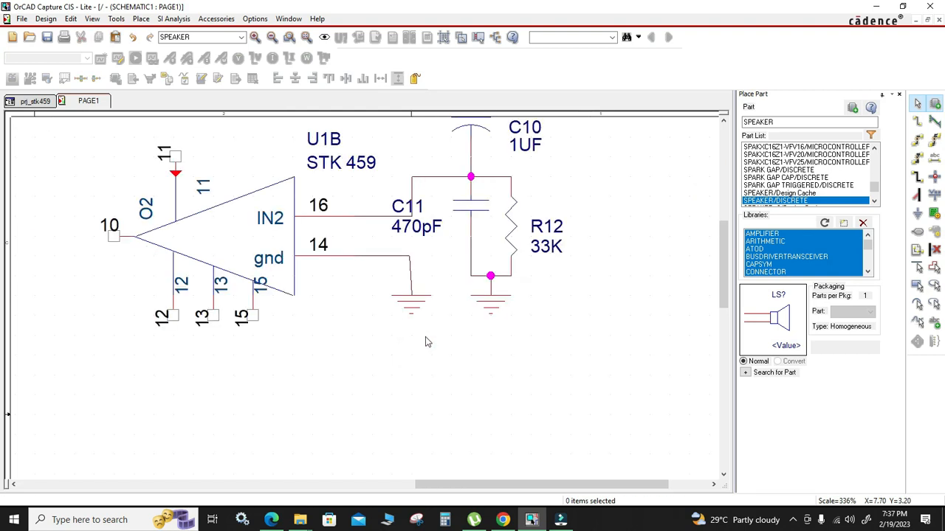
{"action": "scroll", "coordinate": [426, 338], "scroll_direction": "down", "scroll_amount": 2, "text": "ctrl"}
{"action": "scroll", "coordinate": [497, 262], "scroll_direction": "up", "scroll_amount": 2, "text": "ctrl"}
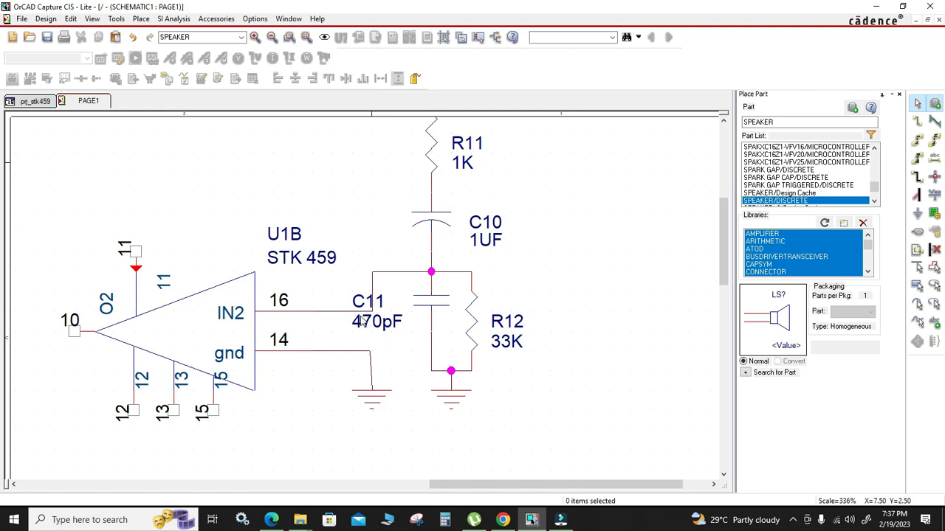
{"action": "scroll", "coordinate": [352, 346], "scroll_direction": "down", "scroll_amount": 1}
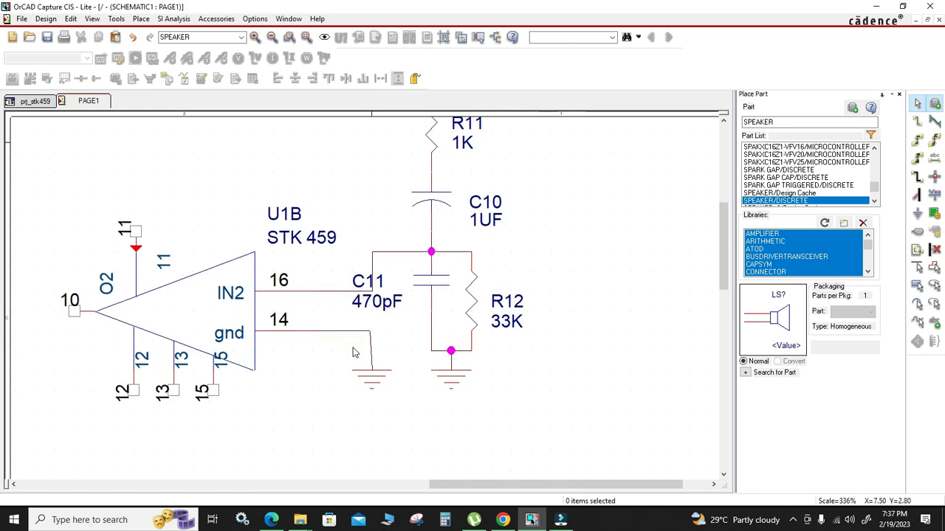
{"action": "key", "text": "o"}
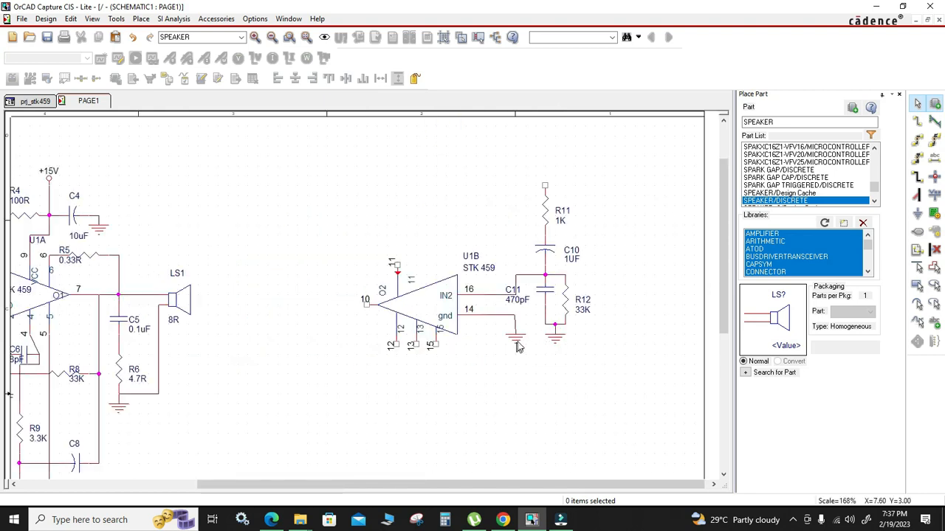
{"action": "key", "text": "o"}
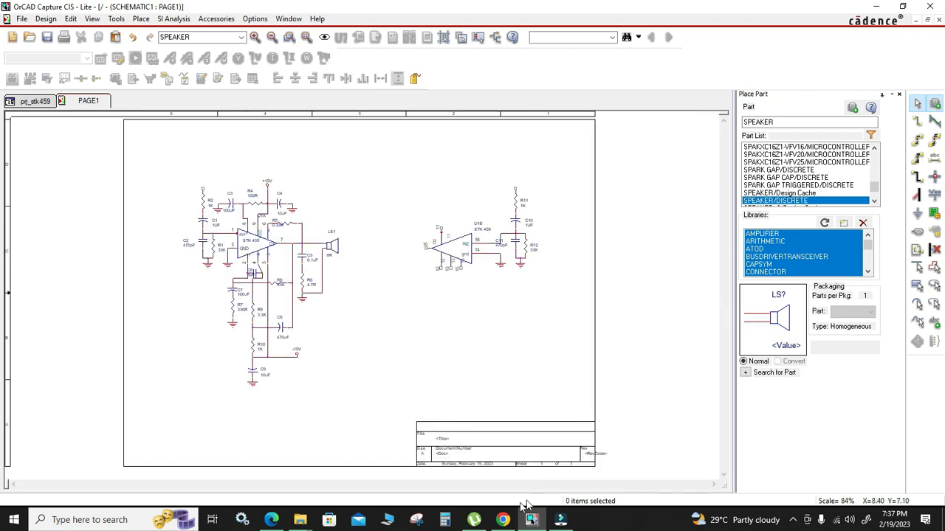
Step: Circle the 0.33 resistor between pins 6 and 7 in the reference PDF in Edge, and return to OrCAD Capture
{"action": "left_click", "coordinate": [271, 520]}
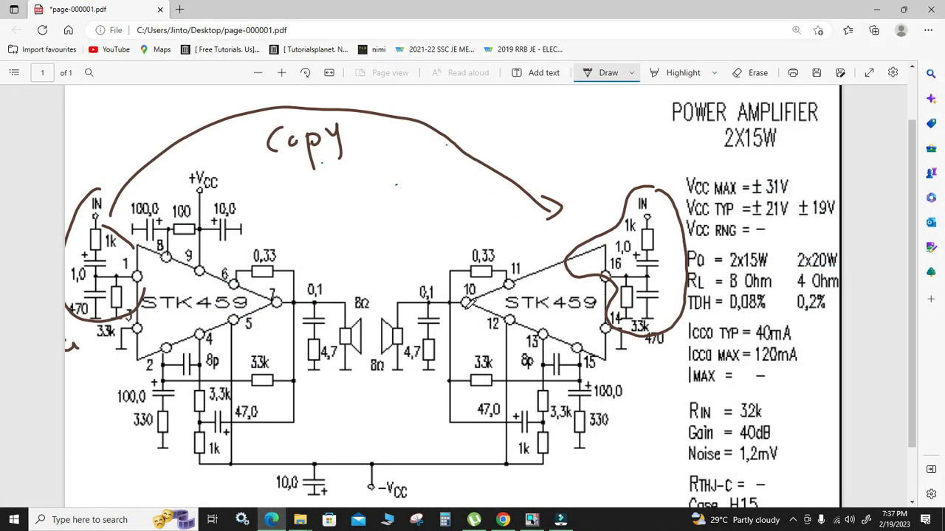
{"action": "left_click_drag", "start_coordinate": [283, 237], "coordinate": [293, 278]}
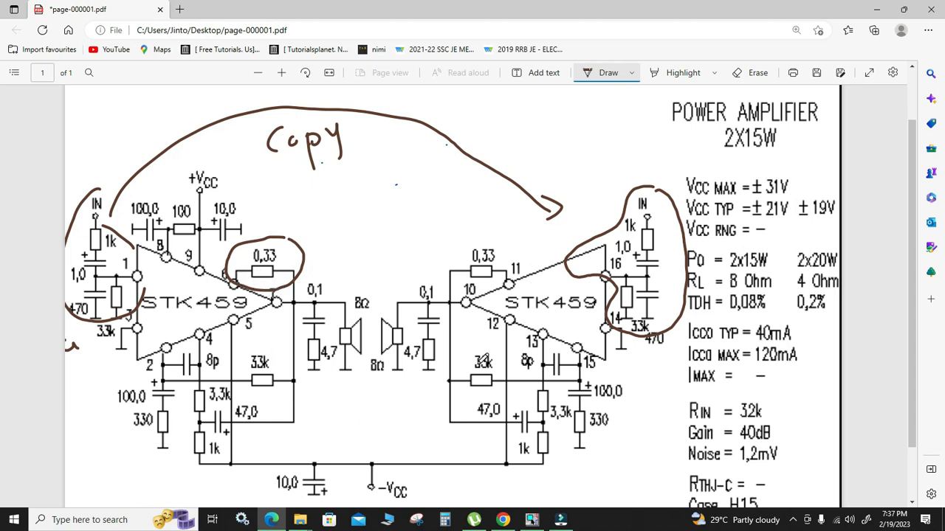
{"action": "left_click", "coordinate": [531, 519]}
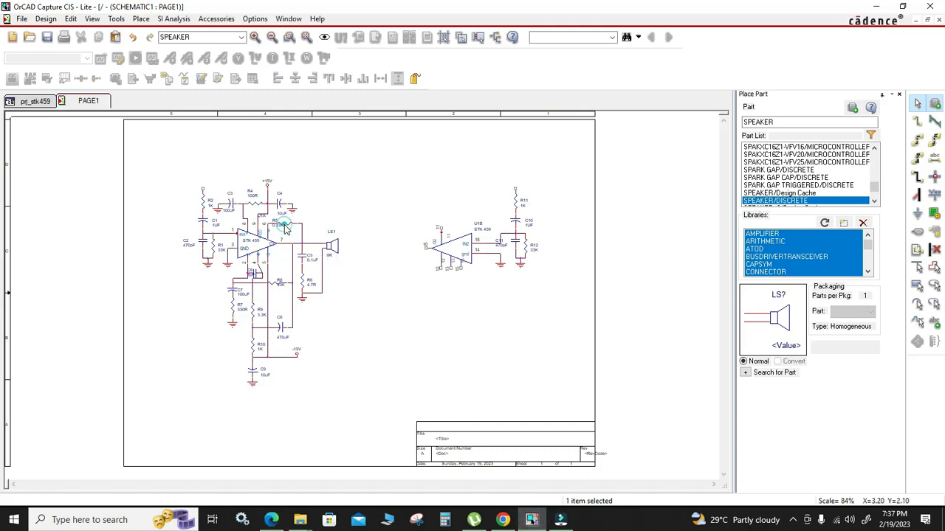
Step: Copy the 0.33R resistor R5 from the first channel to above U1B, beside pin 11
{"action": "key", "text": "i"}
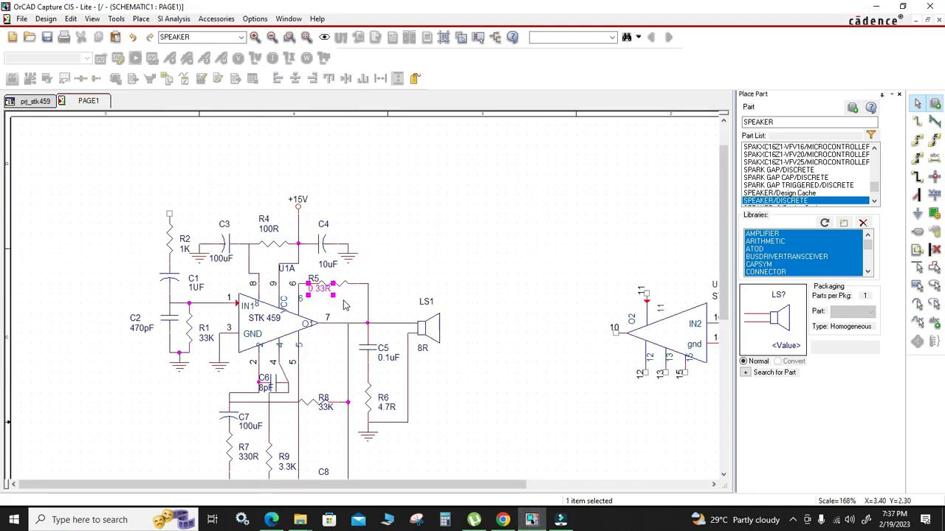
{"action": "key", "text": "o"}
{"action": "key", "text": "i"}
{"action": "left_click", "coordinate": [233, 244]}
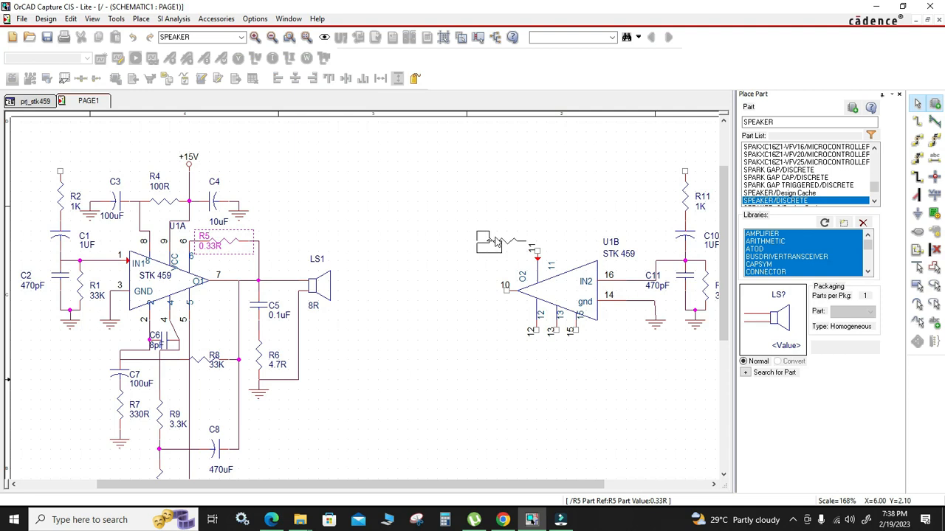
{"action": "left_click", "coordinate": [498, 234]}
{"action": "left_click", "coordinate": [476, 296]}
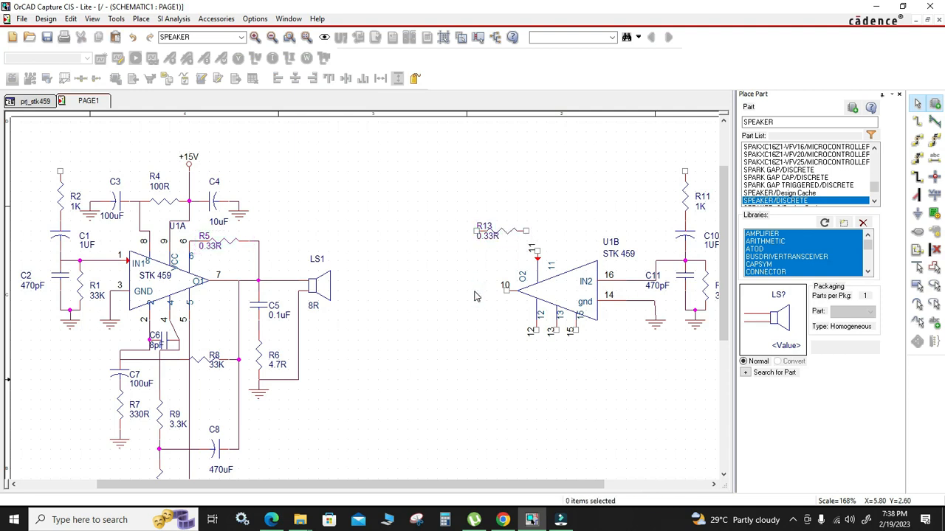
Step: Wire the free end of R13 nearest U1B to pin 11
{"action": "key", "text": "w"}
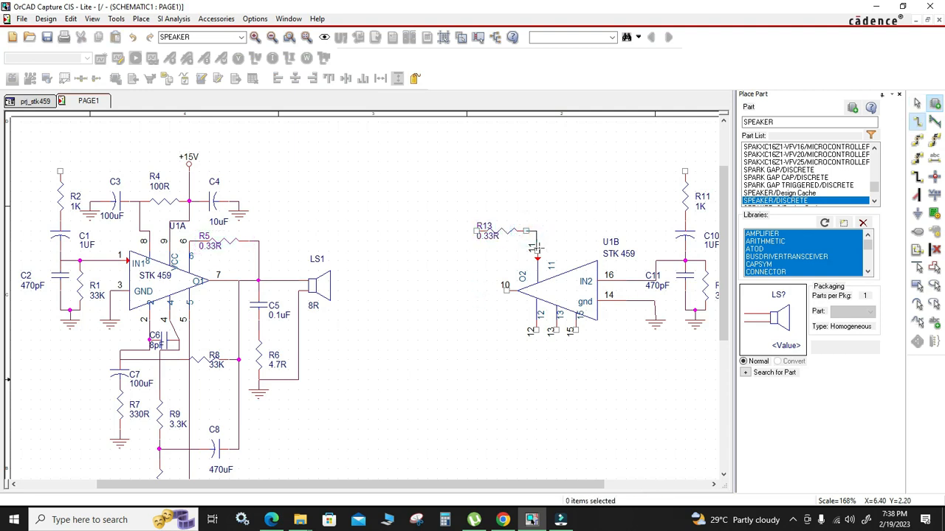
{"action": "left_click", "coordinate": [538, 250]}
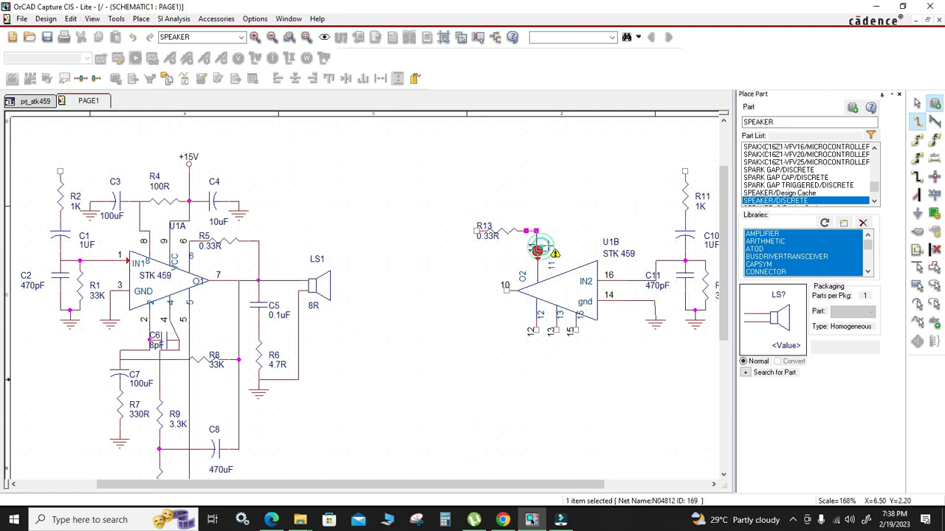
{"action": "key", "text": "Escape"}
{"action": "left_click", "coordinate": [569, 253]}
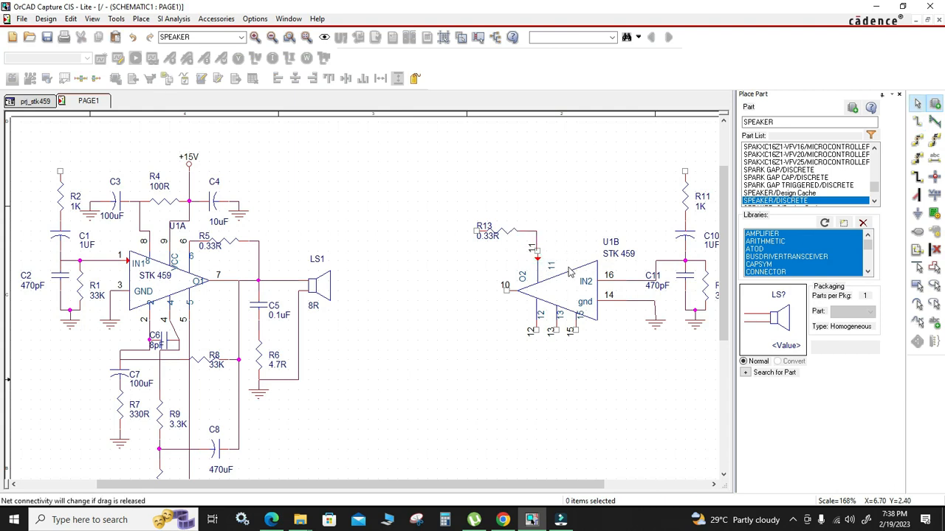
Step: Delete both wire segments between R13 and U1B pin 11 after pulling the vertical one aside
{"action": "scroll", "coordinate": [568, 264], "scroll_direction": "up", "scroll_amount": 2, "text": "ctrl"}
{"action": "left_click", "coordinate": [235, 204]}
{"action": "left_click_drag", "start_coordinate": [235, 207], "coordinate": [273, 214]}
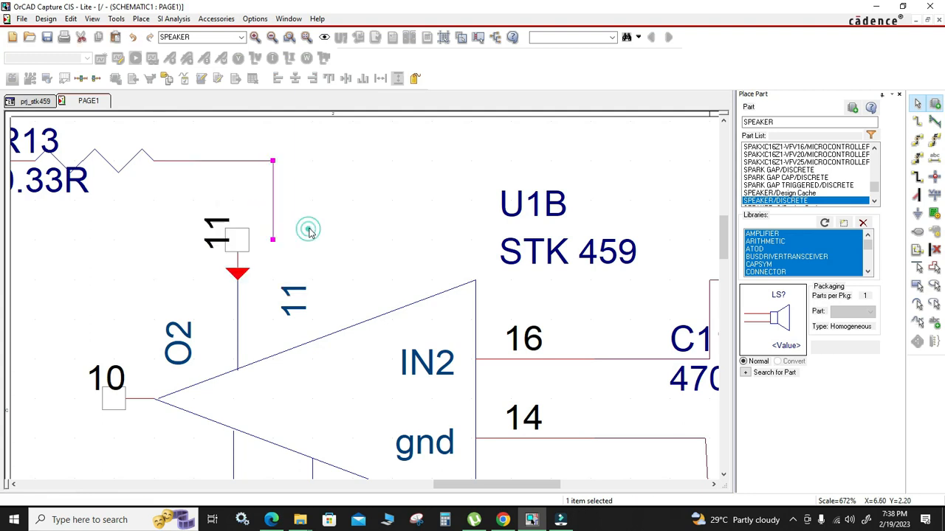
{"action": "key", "text": "Delete"}
{"action": "double_click", "coordinate": [248, 164]}
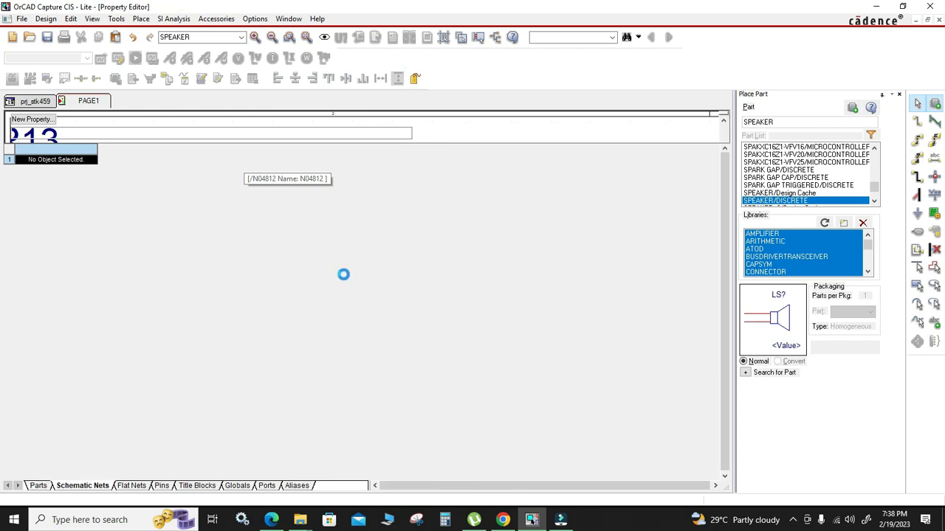
{"action": "right_click", "coordinate": [139, 101]}
{"action": "left_click", "coordinate": [163, 173]}
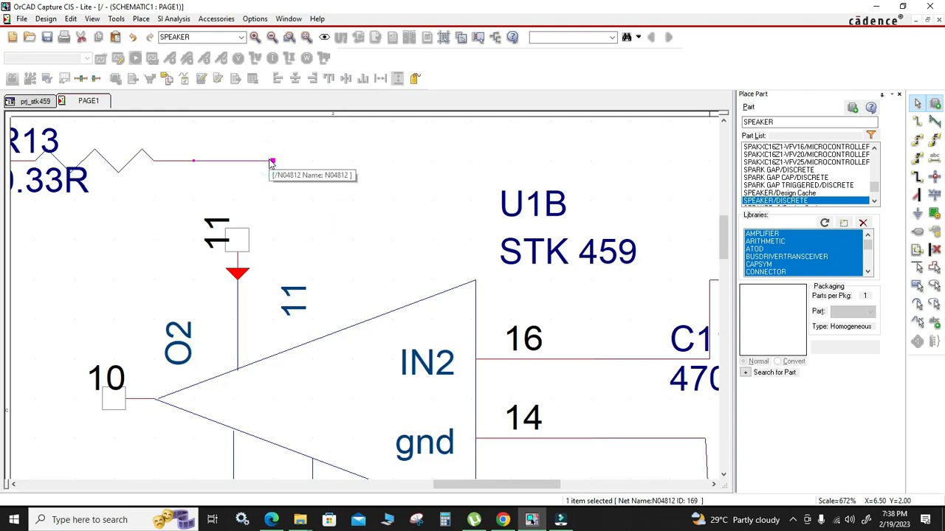
{"action": "key", "text": "Delete"}
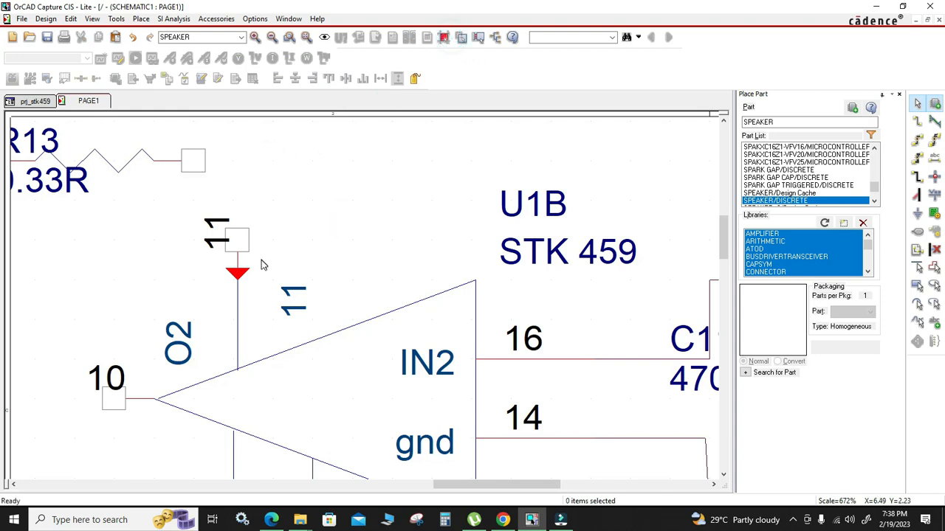
Step: Wire R13 to U1B pin 11 again and shift the resistor down closer to the pin
{"action": "key", "text": "w"}
{"action": "left_click", "coordinate": [237, 241]}
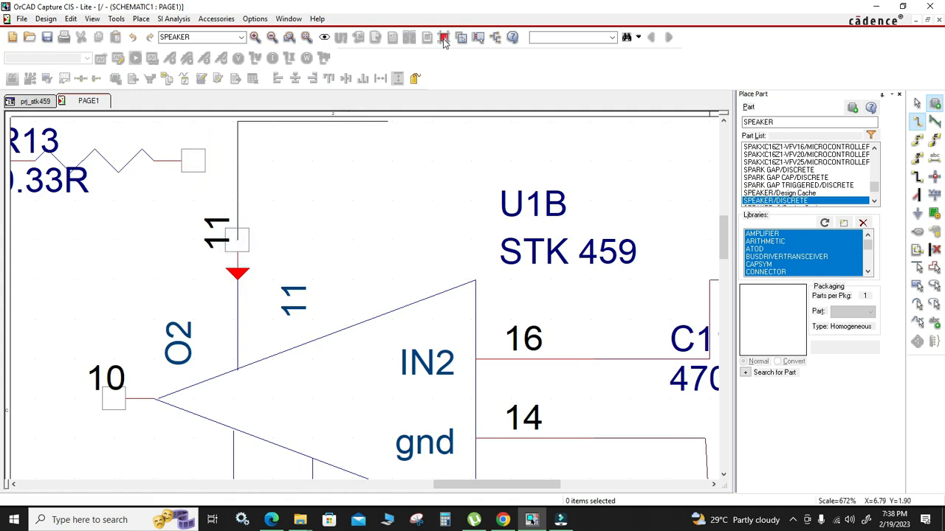
{"action": "left_click", "coordinate": [194, 160]}
{"action": "key", "text": "Escape"}
{"action": "left_click", "coordinate": [315, 241]}
{"action": "scroll", "coordinate": [362, 293], "scroll_direction": "down", "scroll_amount": 1, "text": "ctrl"}
{"action": "scroll", "coordinate": [380, 301], "scroll_direction": "down", "scroll_amount": 1, "text": "ctrl"}
{"action": "left_click", "coordinate": [362, 266]}
{"action": "left_click_drag", "start_coordinate": [362, 268], "coordinate": [378, 281]}
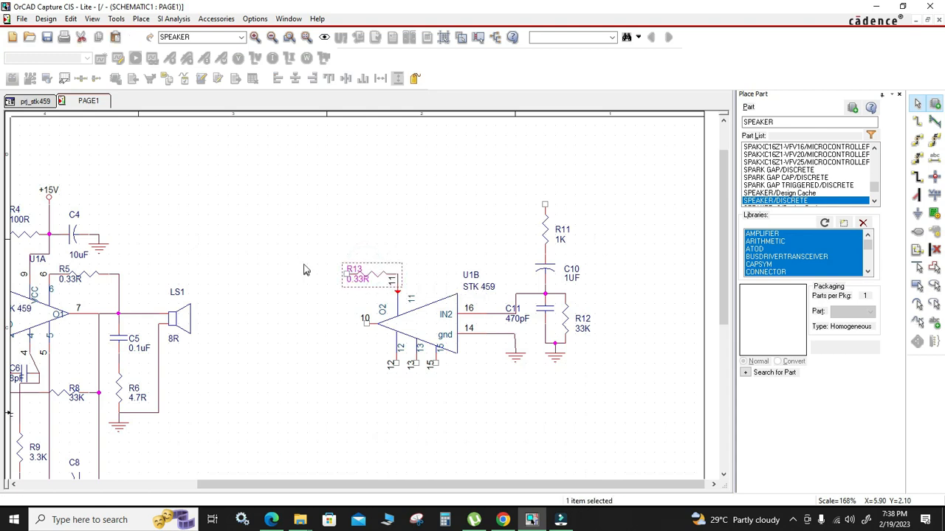
Step: Wire the other end of R13 around to U1B pin 10
{"action": "left_click", "coordinate": [301, 267]}
{"action": "key", "text": "w"}
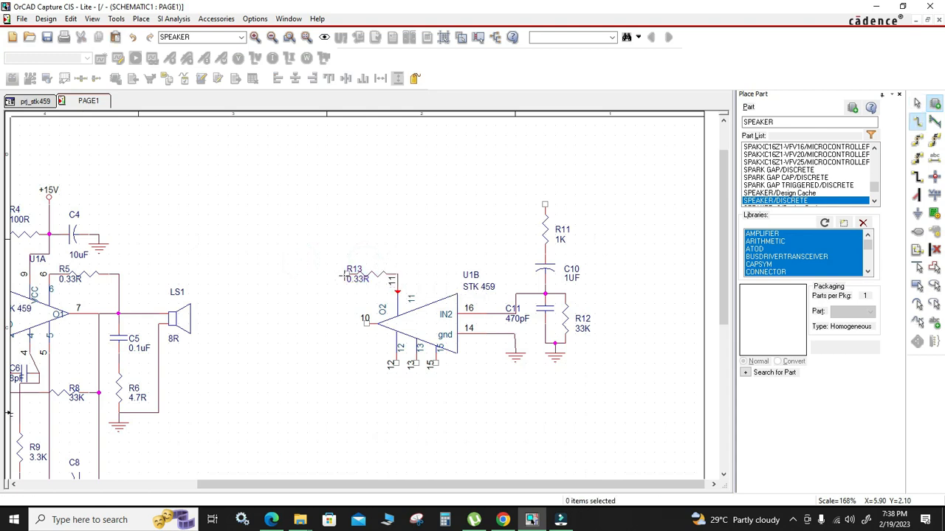
{"action": "left_click", "coordinate": [344, 274]}
{"action": "double_click", "coordinate": [323, 314]}
{"action": "left_click", "coordinate": [366, 323]}
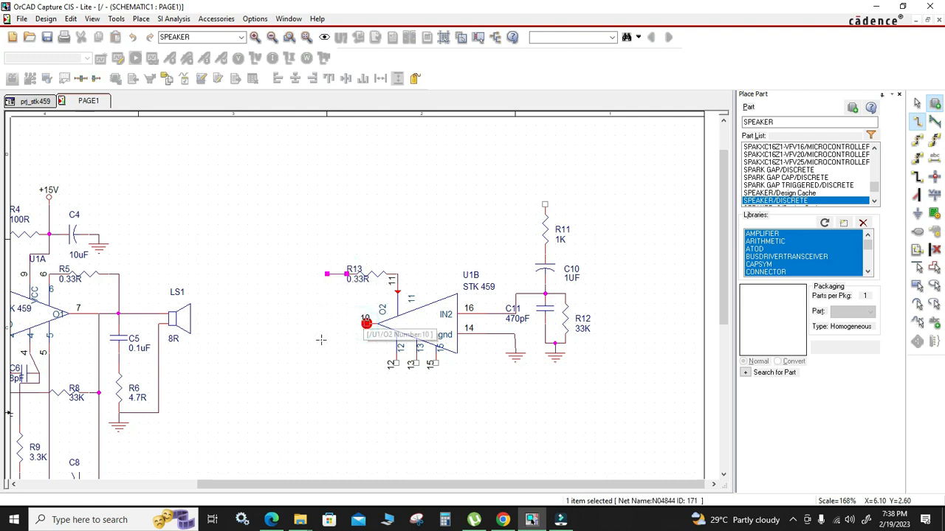
{"action": "key", "text": "Escape"}
{"action": "left_click", "coordinate": [321, 340]}
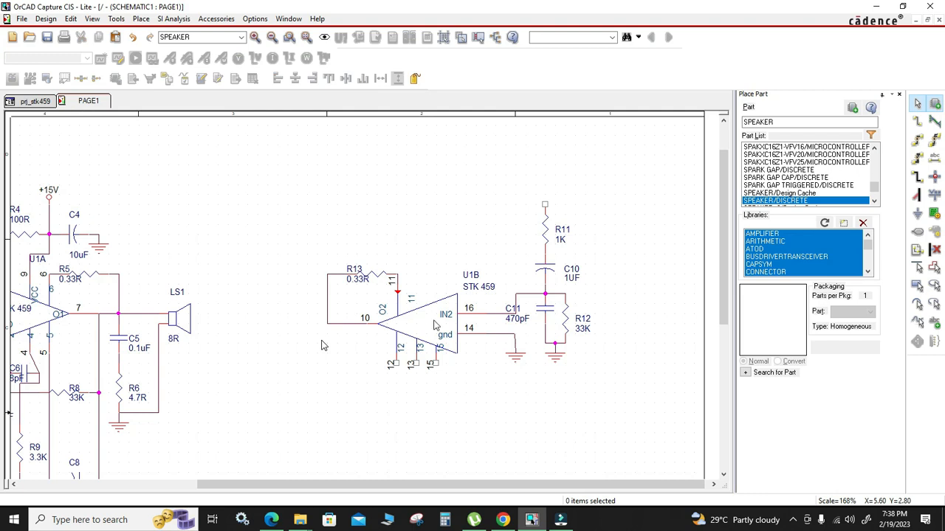
Step: Circle both channels' speaker and 0.1/4.7 output networks in the reference PDF in Edge, and return to OrCAD Capture
{"action": "scroll", "coordinate": [337, 349], "scroll_direction": "down", "scroll_amount": 1, "text": "ctrl"}
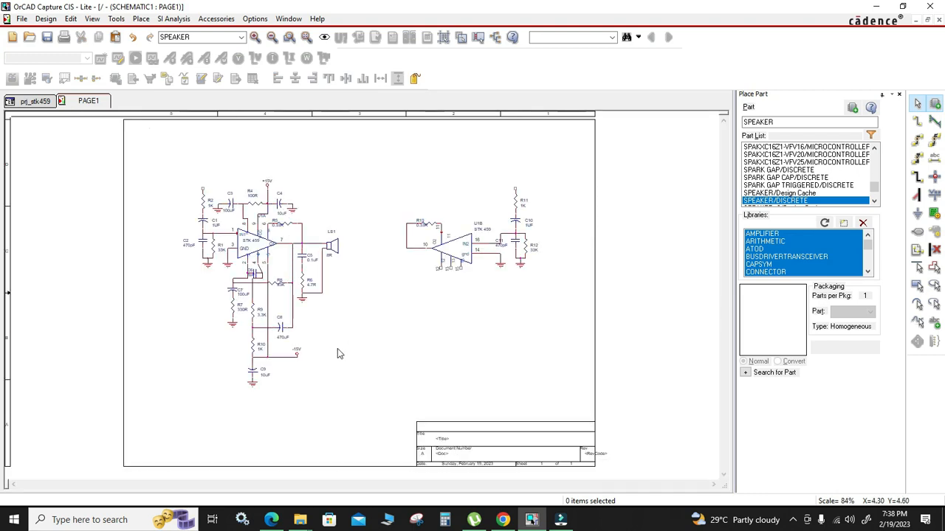
{"action": "left_click", "coordinate": [272, 520]}
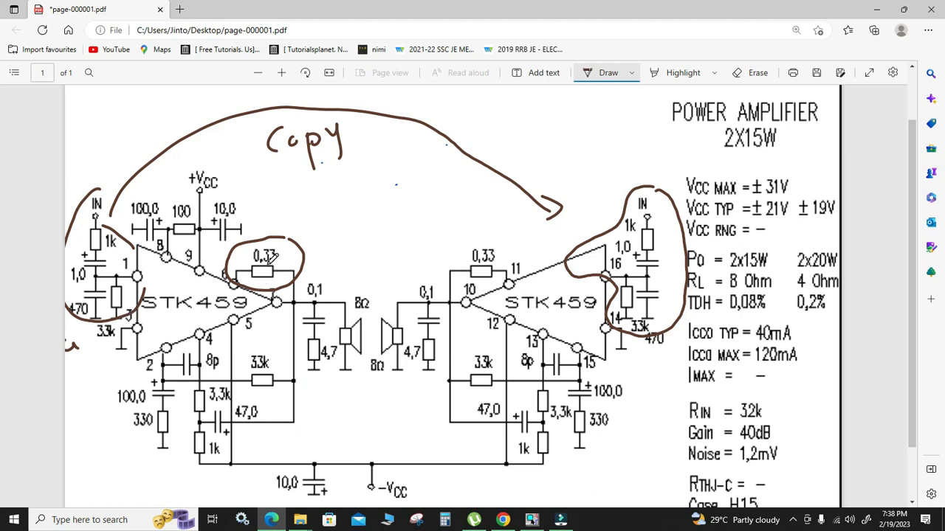
{"action": "mouse_move", "coordinate": [351, 281]}
{"action": "left_mouse_down"}
{"action": "mouse_move", "coordinate": [297, 323]}
{"action": "mouse_move", "coordinate": [382, 355]}
{"action": "mouse_move", "coordinate": [371, 290]}
{"action": "left_mouse_up"}
{"action": "mouse_move", "coordinate": [445, 278]}
{"action": "left_mouse_down"}
{"action": "mouse_move", "coordinate": [372, 316]}
{"action": "mouse_move", "coordinate": [391, 375]}
{"action": "mouse_move", "coordinate": [457, 351]}
{"action": "mouse_move", "coordinate": [459, 283]}
{"action": "mouse_move", "coordinate": [452, 344]}
{"action": "left_mouse_up"}
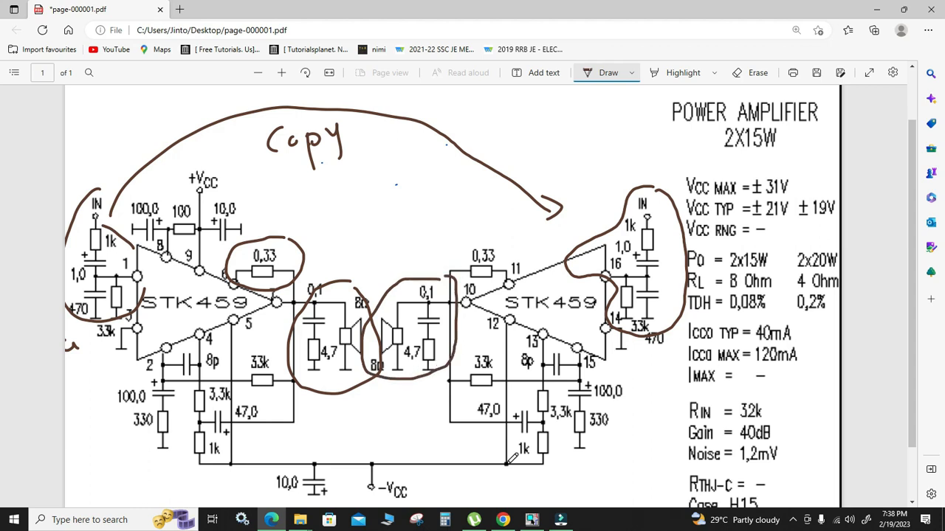
{"action": "left_click", "coordinate": [531, 520]}
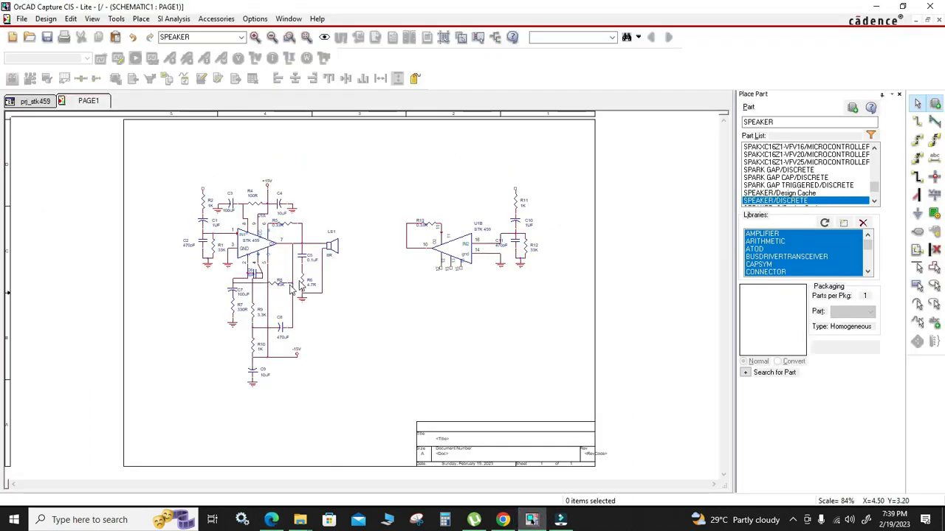
Step: Copy the first channel's output network of LS1, C5, R6 and ground to the empty area between the two amplifiers
{"action": "scroll", "coordinate": [270, 248], "scroll_direction": "up", "scroll_amount": 1, "text": "ctrl"}
{"action": "left_click_drag", "start_coordinate": [457, 366], "coordinate": [330, 255]}
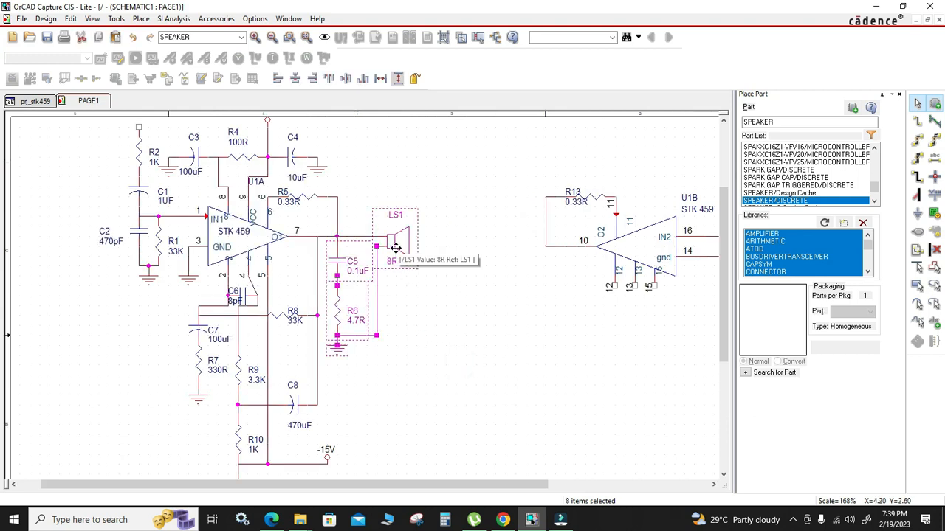
{"action": "left_click_drag", "start_coordinate": [396, 249], "coordinate": [512, 304]}
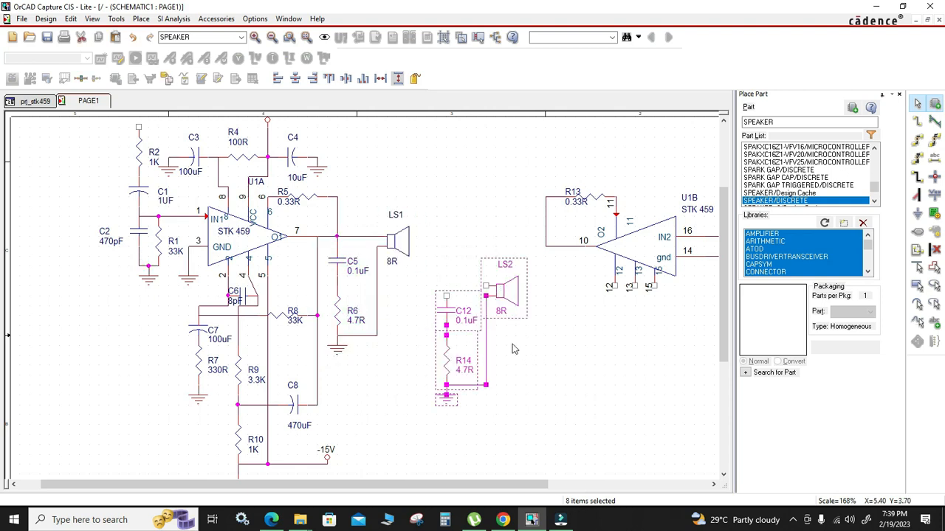
Step: Try mirroring the copied speaker network vertically, and undo it
{"action": "right_click", "coordinate": [501, 297]}
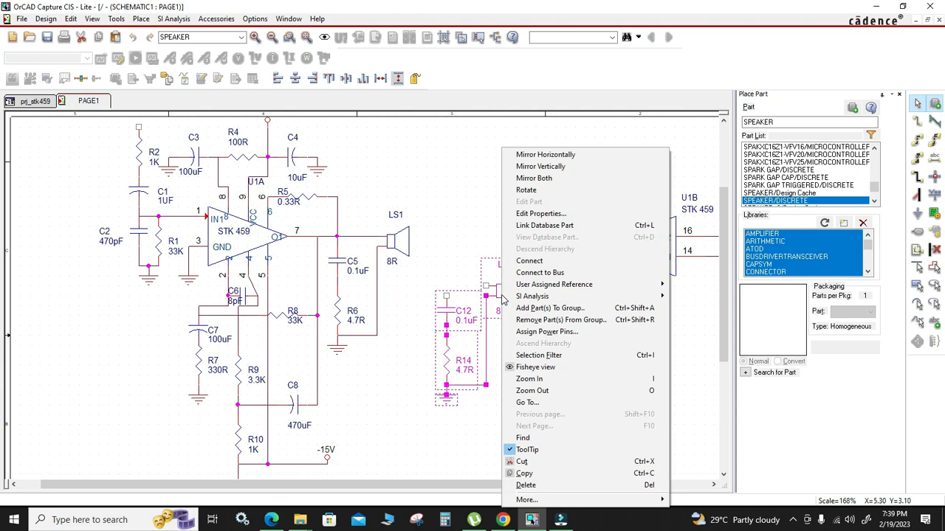
{"action": "left_click", "coordinate": [579, 169]}
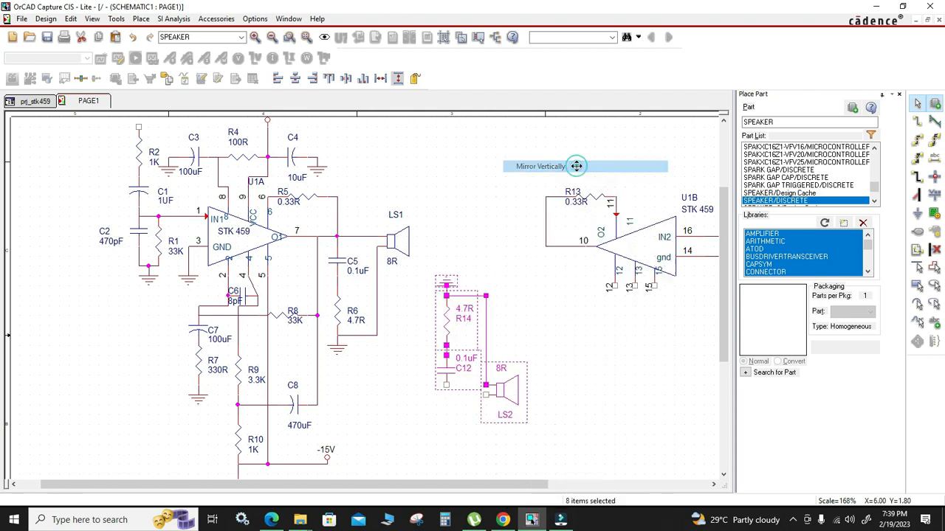
{"action": "right_click", "coordinate": [461, 292]}
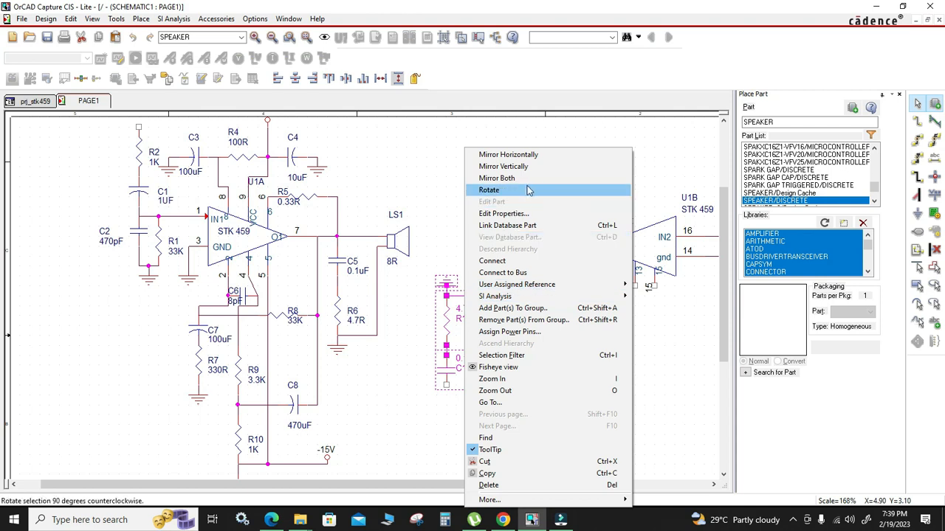
{"action": "left_click", "coordinate": [434, 184]}
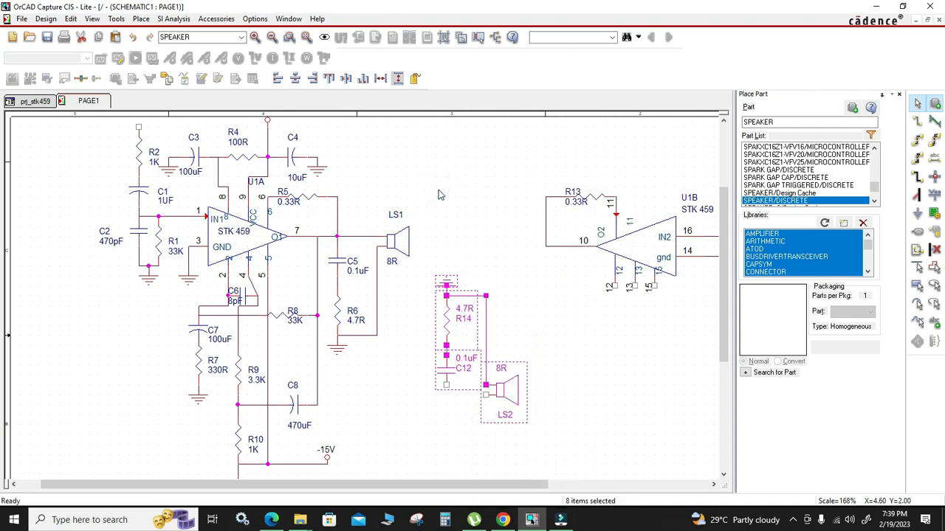
{"action": "key", "text": "ctrl+z"}
Step: Mirror the copied LS2, C12 and R14 network horizontally and move it up level with LS1
{"action": "left_click_drag", "start_coordinate": [525, 236], "coordinate": [426, 416]}
{"action": "right_click", "coordinate": [476, 318]}
{"action": "left_click", "coordinate": [526, 156]}
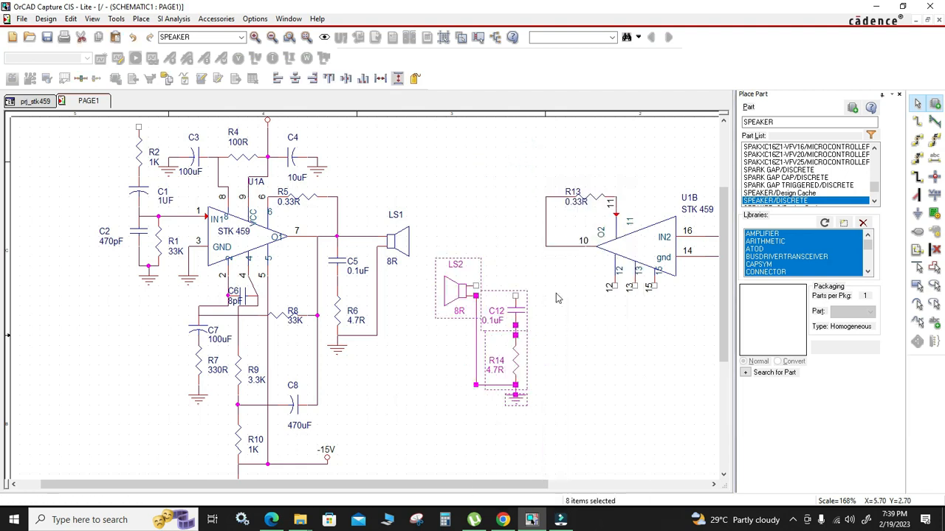
{"action": "left_click", "coordinate": [578, 369]}
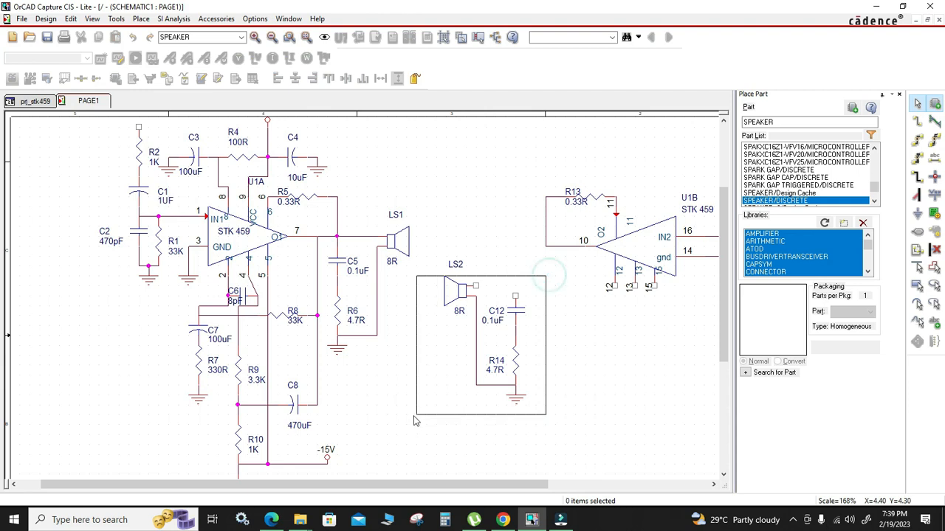
{"action": "left_click_drag", "start_coordinate": [475, 327], "coordinate": [476, 277]}
{"action": "left_click", "coordinate": [437, 348]}
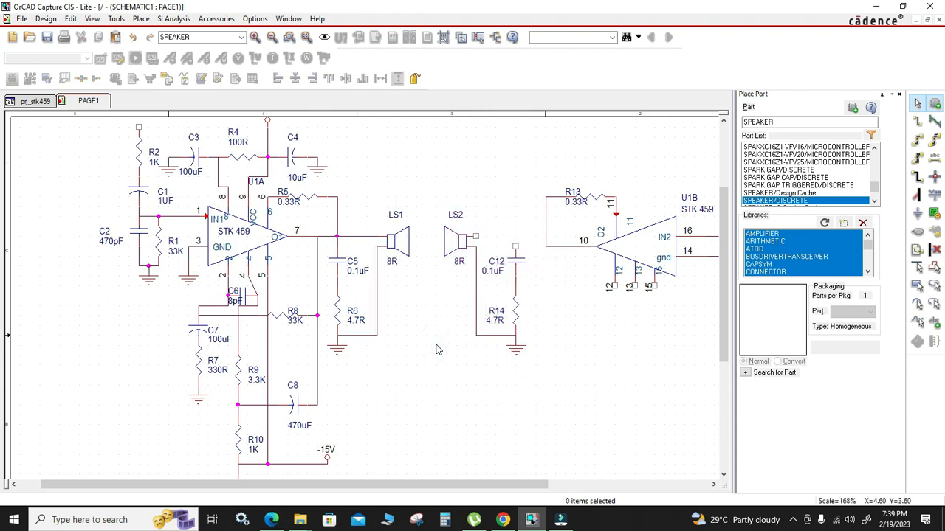
Step: Wire speaker LS2 to the U1B pin 10 net and connect the top of C12 to that wire
{"action": "key", "text": "w"}
{"action": "left_click", "coordinate": [476, 235]}
{"action": "left_click", "coordinate": [546, 236]}
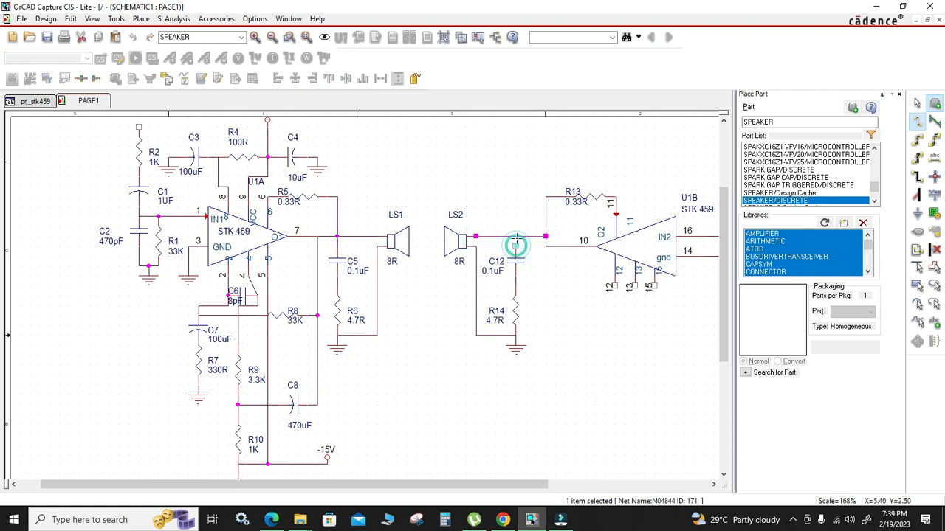
{"action": "left_click", "coordinate": [516, 246]}
{"action": "left_click", "coordinate": [516, 237]}
{"action": "key", "text": "Escape"}
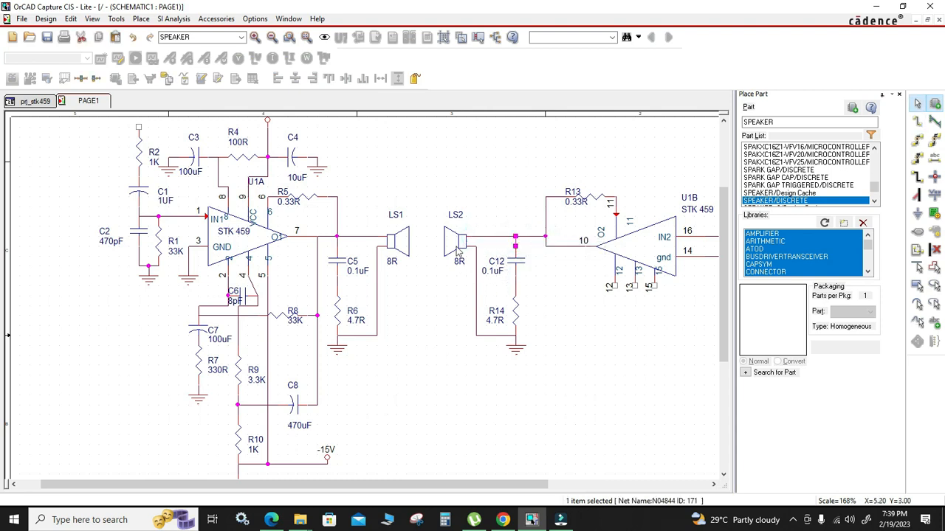
{"action": "left_click", "coordinate": [438, 203]}
Step: Move U1B with R13 and its input parts up so pin 10 lines up with the LS2 wire
{"action": "scroll", "coordinate": [555, 343], "scroll_direction": "down", "scroll_amount": 1, "text": "ctrl"}
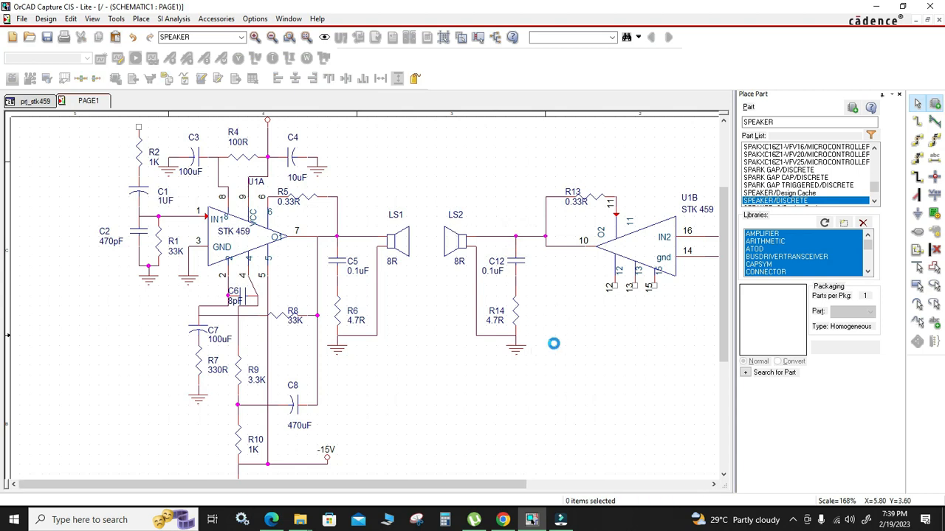
{"action": "left_click_drag", "start_coordinate": [559, 169], "coordinate": [445, 247]}
{"action": "left_click", "coordinate": [445, 251]}
{"action": "left_click", "coordinate": [424, 303]}
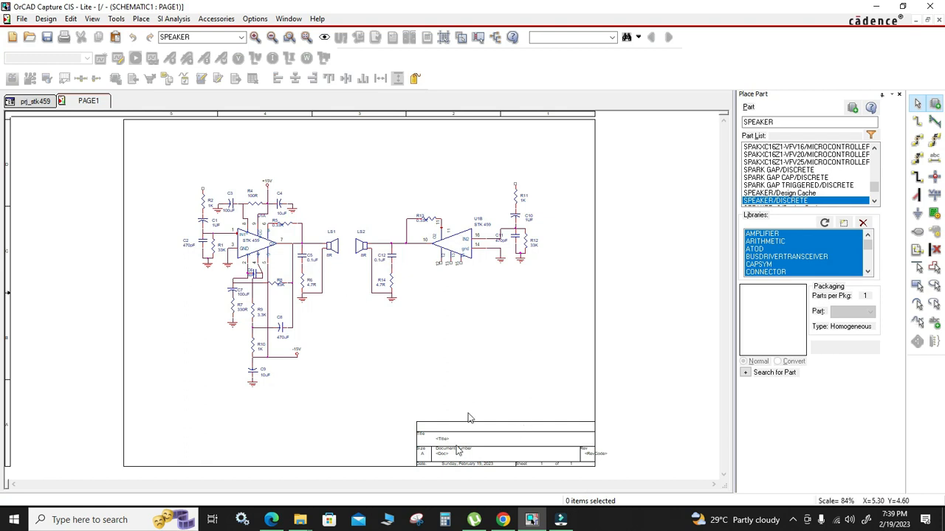
Step: Outline the component networks below pin 2 and pin 15 in the reference PDF in Edge, and return to OrCAD Capture
{"action": "left_click", "coordinate": [271, 520]}
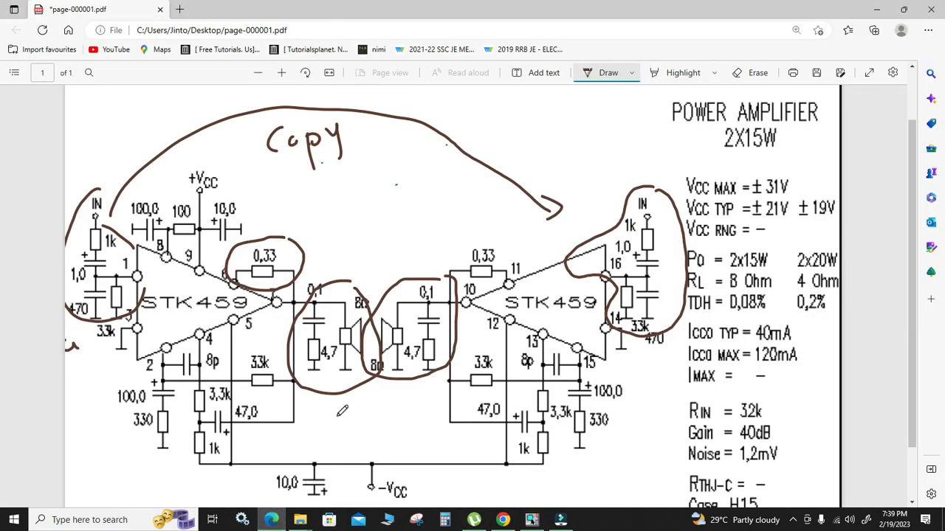
{"action": "scroll", "coordinate": [342, 413], "scroll_direction": "down", "scroll_amount": 2}
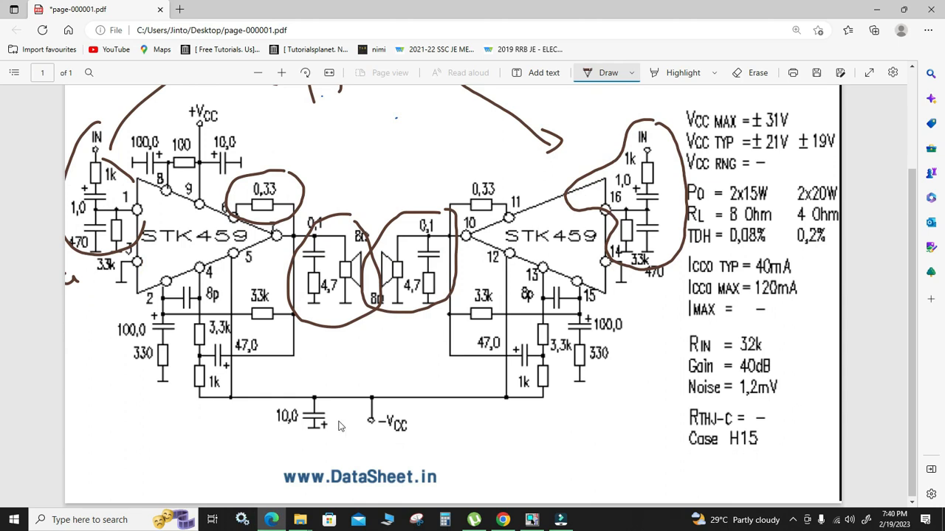
{"action": "left_click_drag", "start_coordinate": [138, 271], "coordinate": [144, 397]}
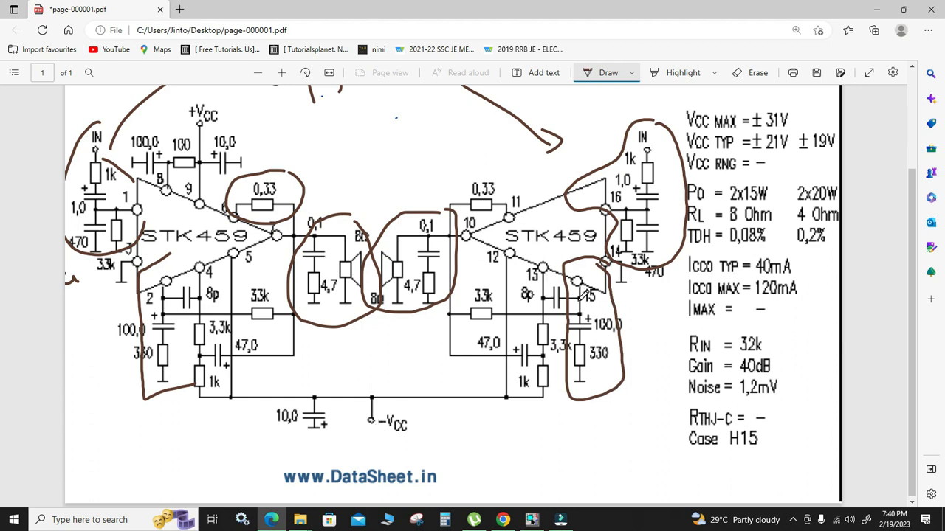
{"action": "left_click", "coordinate": [531, 519]}
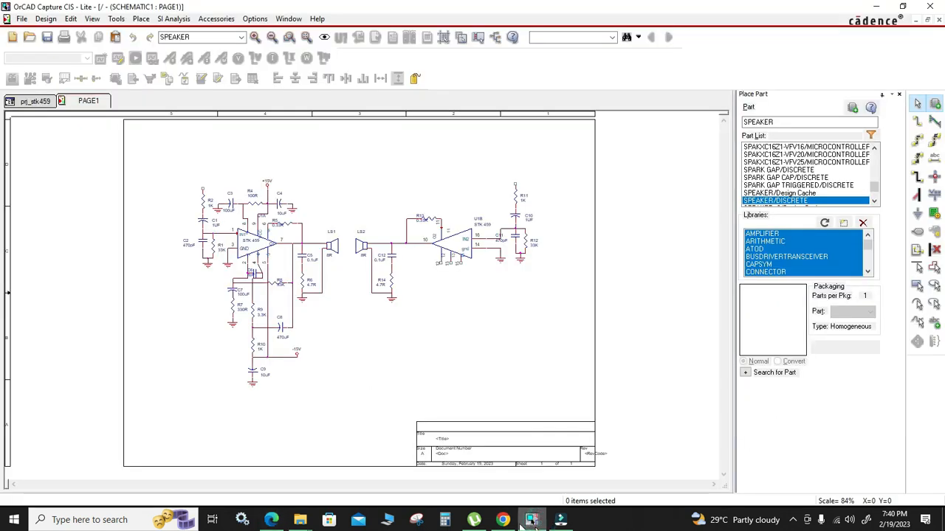
Step: Copy the 8pF capacitor C6 from the first channel to below U1B's lower pins
{"action": "scroll", "coordinate": [233, 279], "scroll_direction": "up", "scroll_amount": 1, "text": "ctrl"}
{"action": "left_click", "coordinate": [277, 306]}
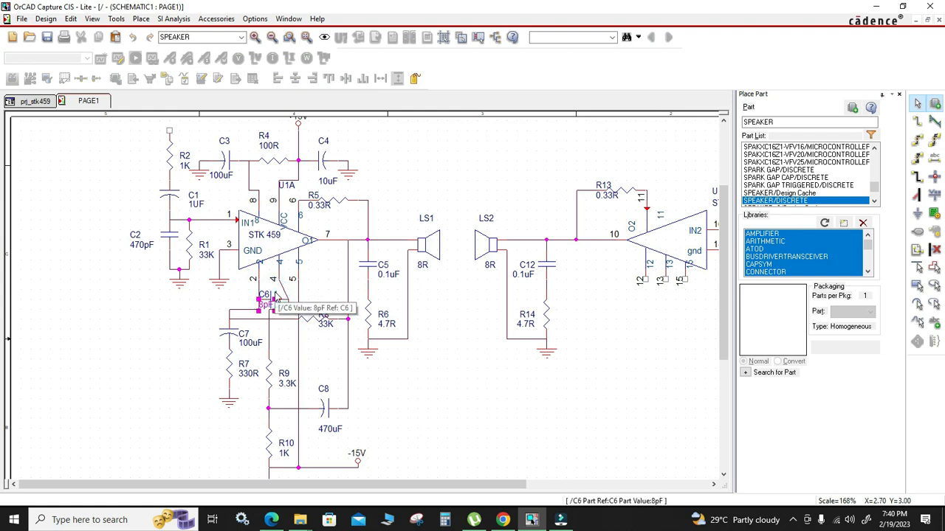
{"action": "left_click_drag", "start_coordinate": [274, 297], "coordinate": [641, 329], "text": "ctrl"}
{"action": "scroll", "coordinate": [649, 376], "scroll_direction": "down", "scroll_amount": 1, "text": "ctrl"}
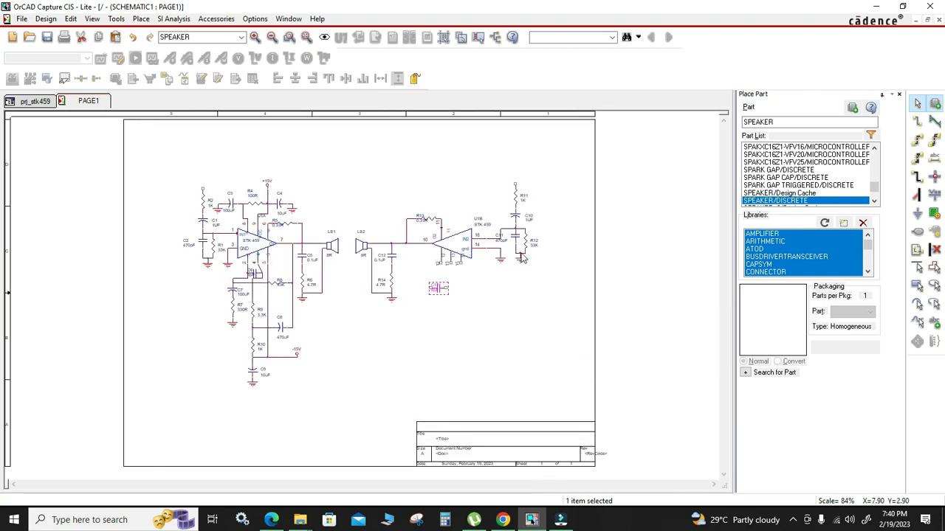
Step: Check how the 8p capacitor connects between pins 13 and 15 in the reference PDF in Edge, and return to OrCAD Capture
{"action": "scroll", "coordinate": [520, 254], "scroll_direction": "up", "scroll_amount": 2, "text": "ctrl"}
{"action": "scroll", "coordinate": [373, 340], "scroll_direction": "down", "scroll_amount": 1, "text": "ctrl"}
{"action": "scroll", "coordinate": [415, 382], "scroll_direction": "up", "scroll_amount": 1, "text": "ctrl"}
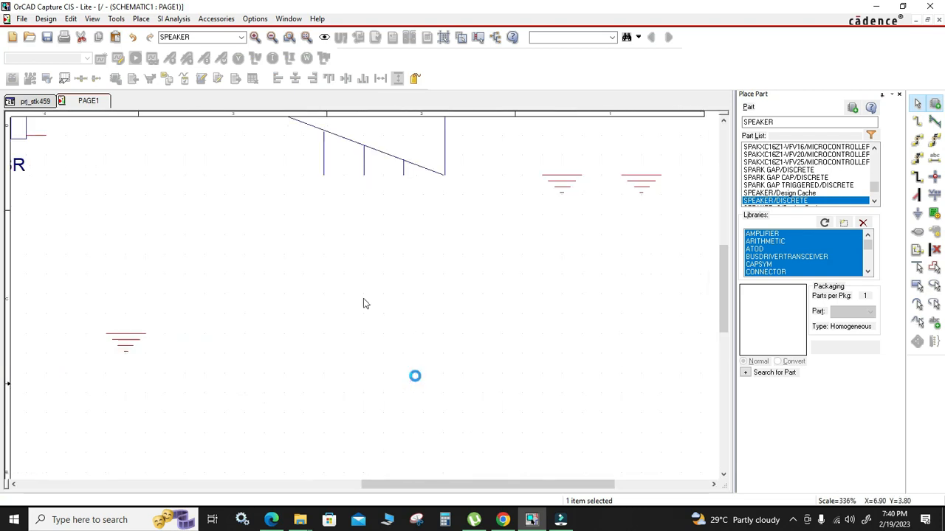
{"action": "scroll", "coordinate": [368, 317], "scroll_direction": "up", "scroll_amount": 1}
{"action": "left_click", "coordinate": [272, 520]}
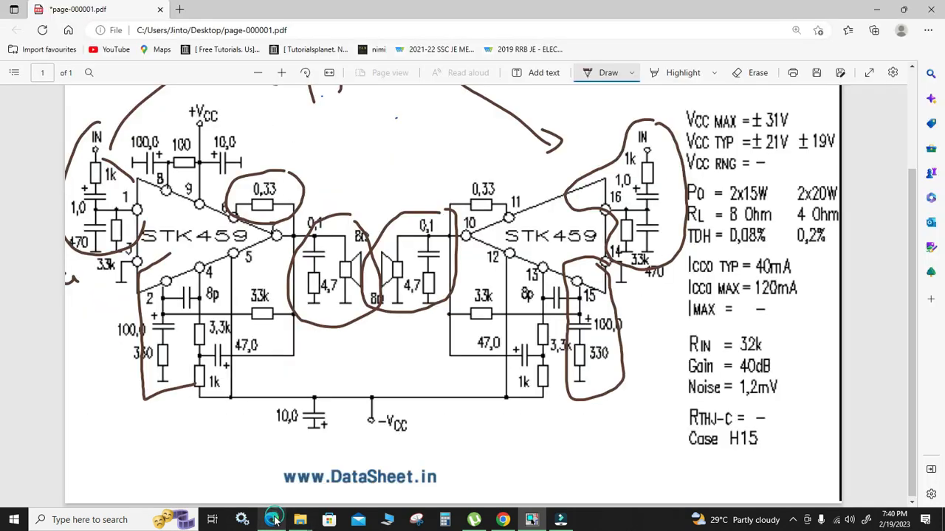
{"action": "left_click", "coordinate": [272, 520]}
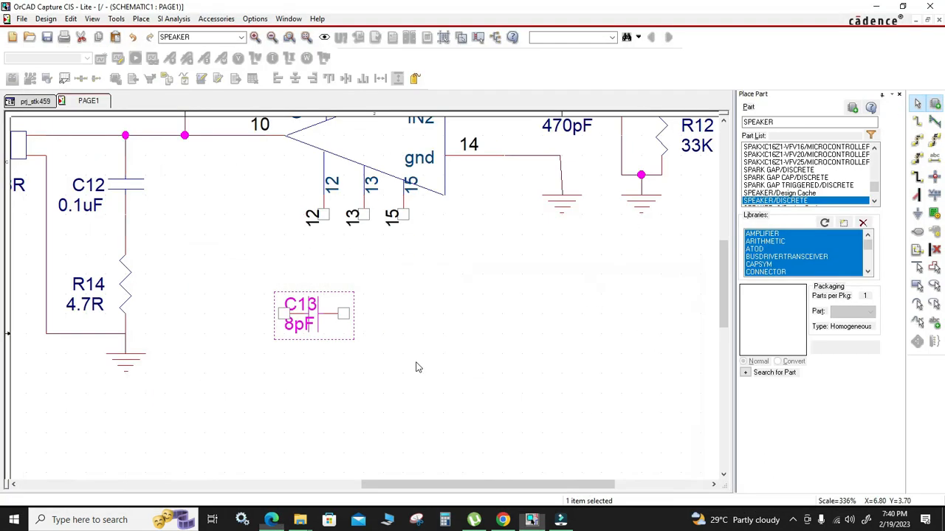
{"action": "left_click_drag", "start_coordinate": [311, 324], "coordinate": [411, 305]}
{"action": "key", "text": "ctrl+z"}
{"action": "left_click", "coordinate": [425, 359]}
{"action": "left_click", "coordinate": [320, 327]}
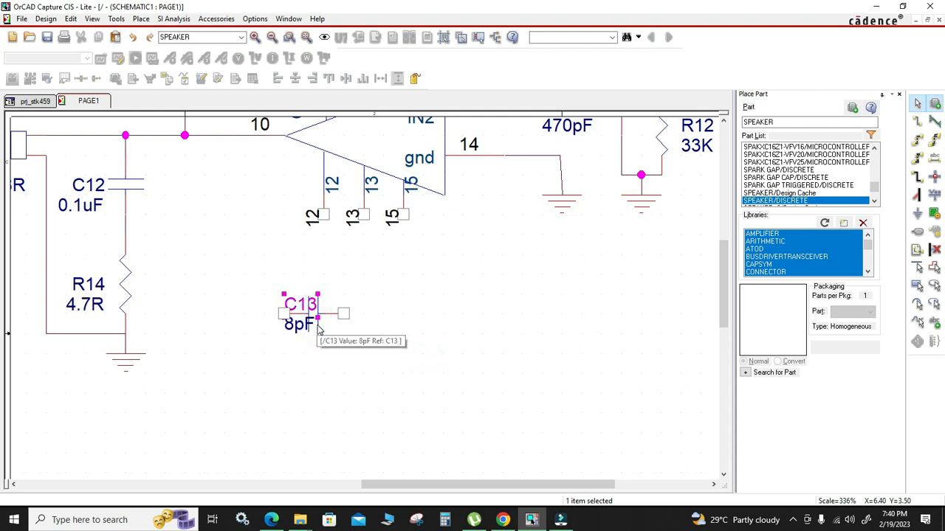
{"action": "left_click", "coordinate": [314, 329]}
{"action": "left_click_drag", "start_coordinate": [360, 310], "coordinate": [399, 270]}
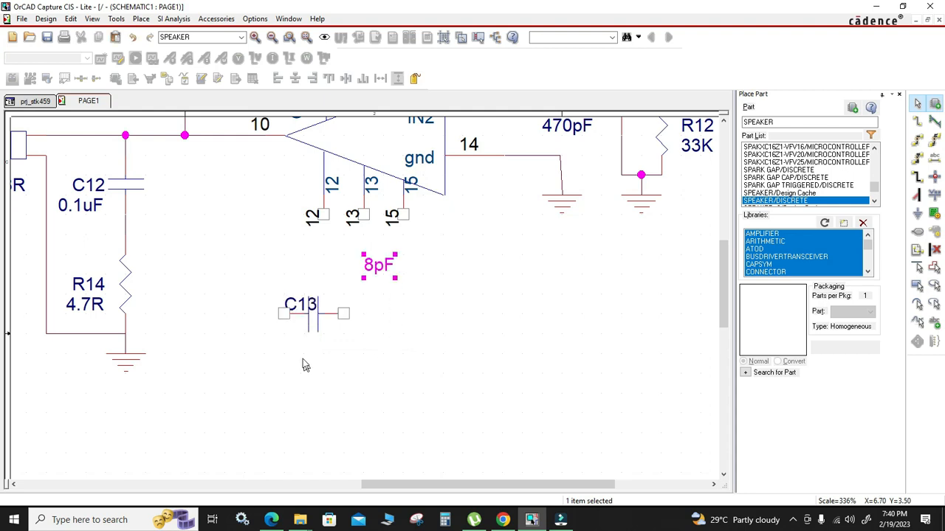
{"action": "key", "text": "ctrl+z"}
Step: Move the 8pF capacitor C13 up to just below U1B pins 13 and 15, with its end aligned under pin 15
{"action": "left_click", "coordinate": [316, 329]}
{"action": "left_click_drag", "start_coordinate": [327, 341], "coordinate": [386, 280]}
{"action": "left_click", "coordinate": [401, 342]}
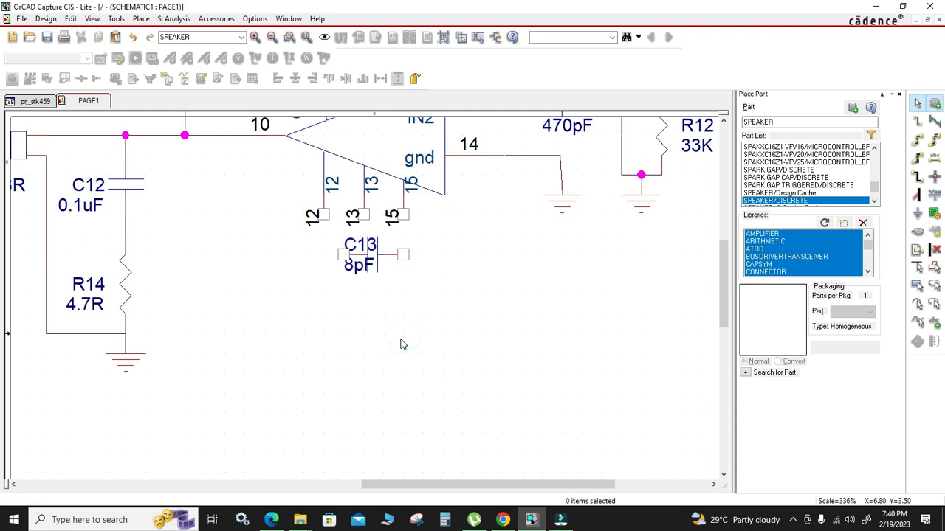
Step: Wire the two ends of C13 to U1B pins 15 and 13, and shift the capacitor slightly down
{"action": "key", "text": "w"}
{"action": "left_click", "coordinate": [403, 255]}
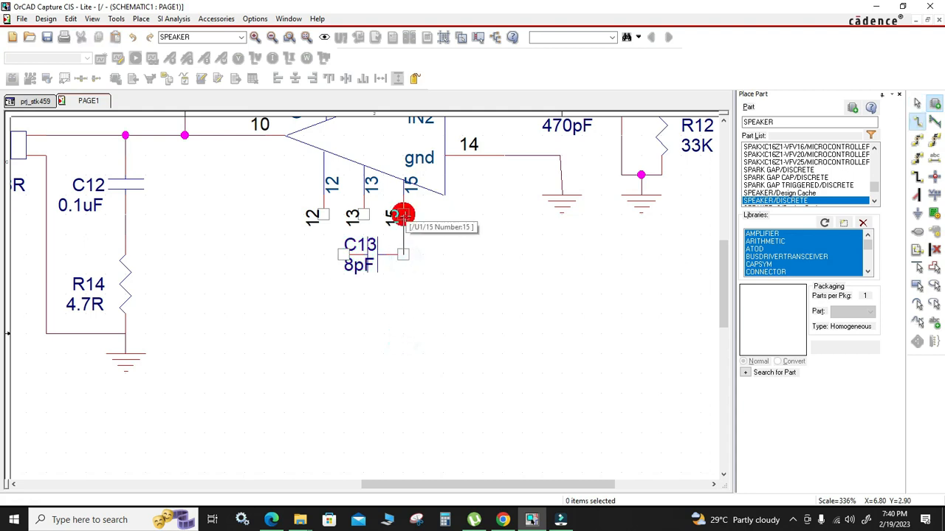
{"action": "left_click", "coordinate": [403, 215]}
{"action": "left_click", "coordinate": [344, 255]}
{"action": "left_click", "coordinate": [364, 214]}
{"action": "key", "text": "Escape"}
{"action": "left_click", "coordinate": [378, 278]}
{"action": "left_click_drag", "start_coordinate": [378, 279], "coordinate": [423, 304]}
{"action": "left_click", "coordinate": [439, 327]}
Step: Copy the 33K resistor R8 from the first channel to just below C13, with one end aligned under pin 15
{"action": "scroll", "coordinate": [438, 327], "scroll_direction": "down", "scroll_amount": 2, "text": "ctrl"}
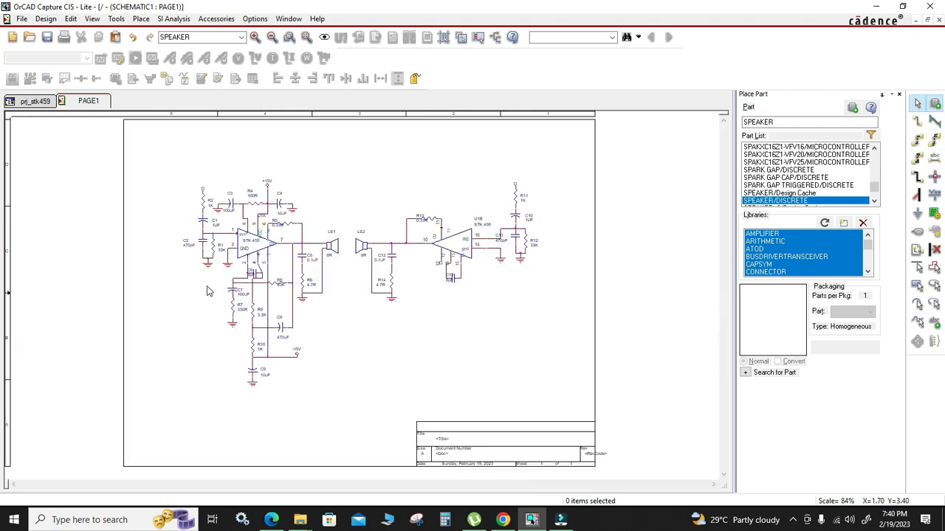
{"action": "scroll", "coordinate": [212, 301], "scroll_direction": "up", "scroll_amount": 1, "text": "ctrl"}
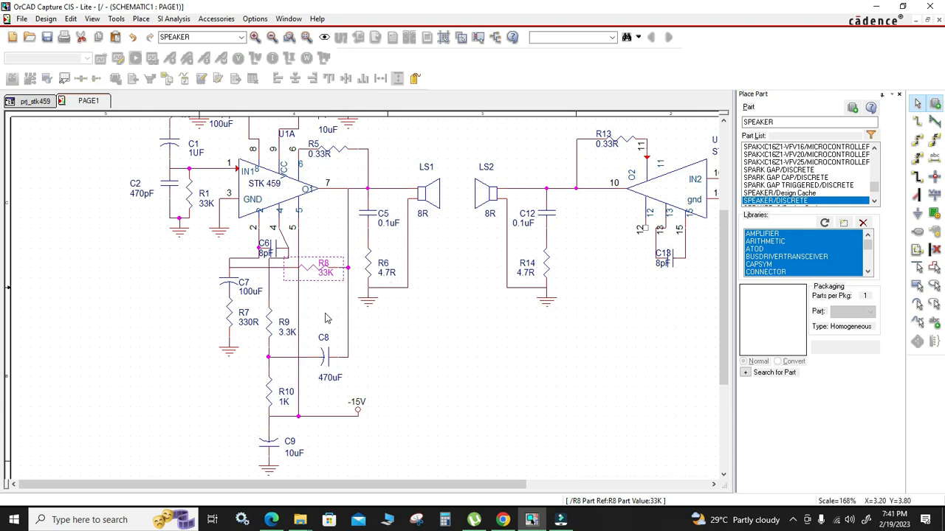
{"action": "scroll", "coordinate": [172, 318], "scroll_direction": "down", "scroll_amount": 1, "text": "ctrl"}
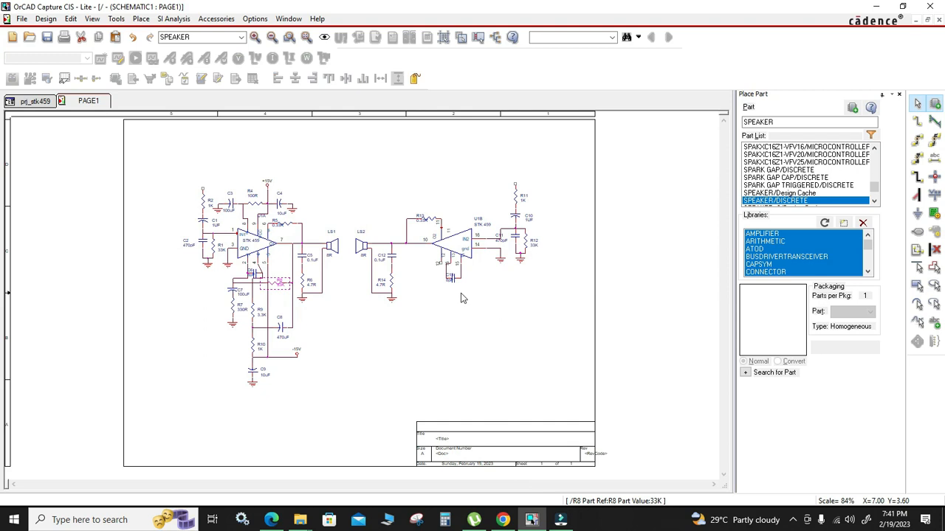
{"action": "scroll", "coordinate": [420, 302], "scroll_direction": "up", "scroll_amount": 1, "text": "ctrl"}
{"action": "key", "text": "ctrl+v"}
{"action": "left_click", "coordinate": [413, 269]}
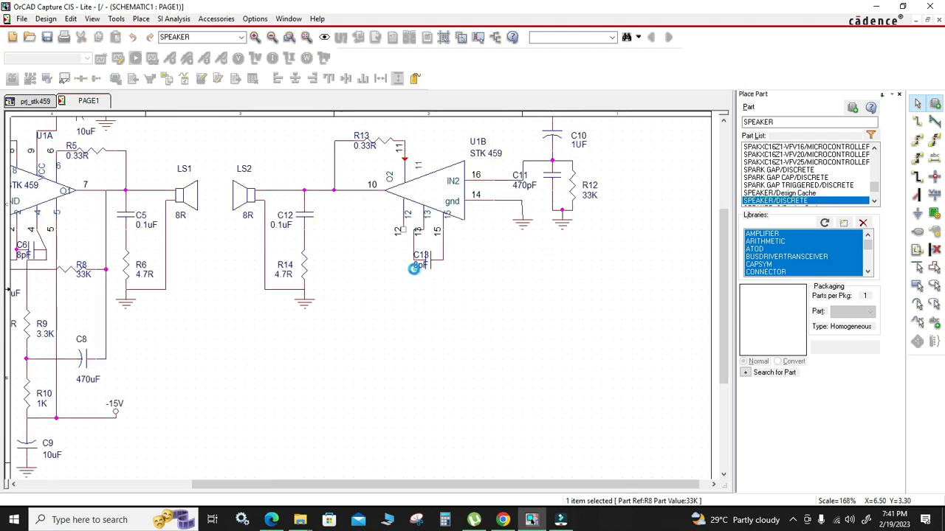
{"action": "left_click", "coordinate": [442, 279]}
{"action": "left_click_drag", "start_coordinate": [435, 300], "coordinate": [408, 293]}
{"action": "left_click", "coordinate": [441, 353]}
Step: Wire one end of R15 to the pin 15 side of C13 and the other end to the U1B pin 10 net
{"action": "key", "text": "w"}
{"action": "left_click", "coordinate": [442, 289]}
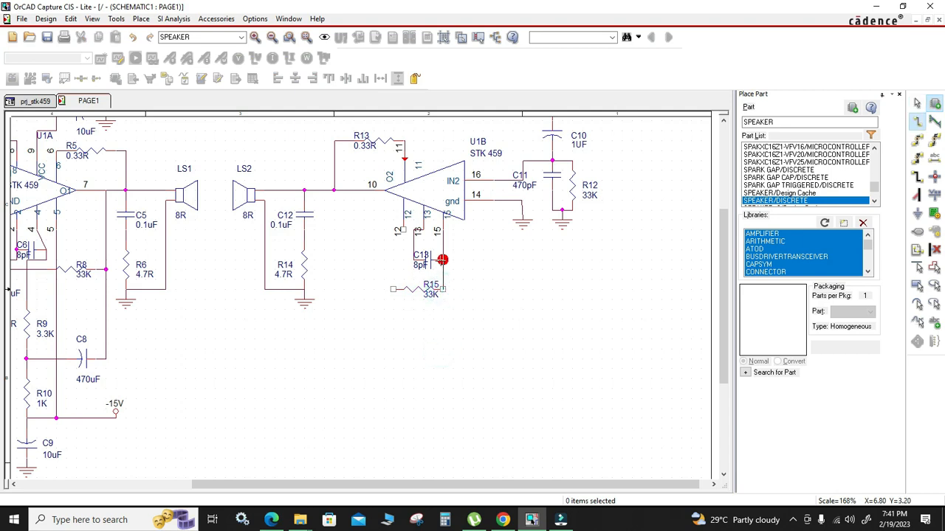
{"action": "left_click", "coordinate": [442, 260]}
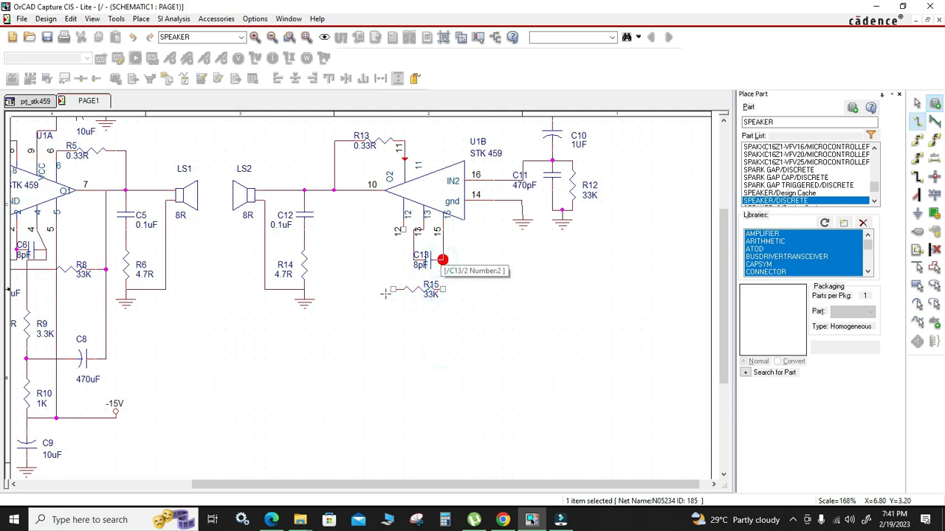
{"action": "left_click", "coordinate": [334, 191]}
{"action": "key", "text": "Escape"}
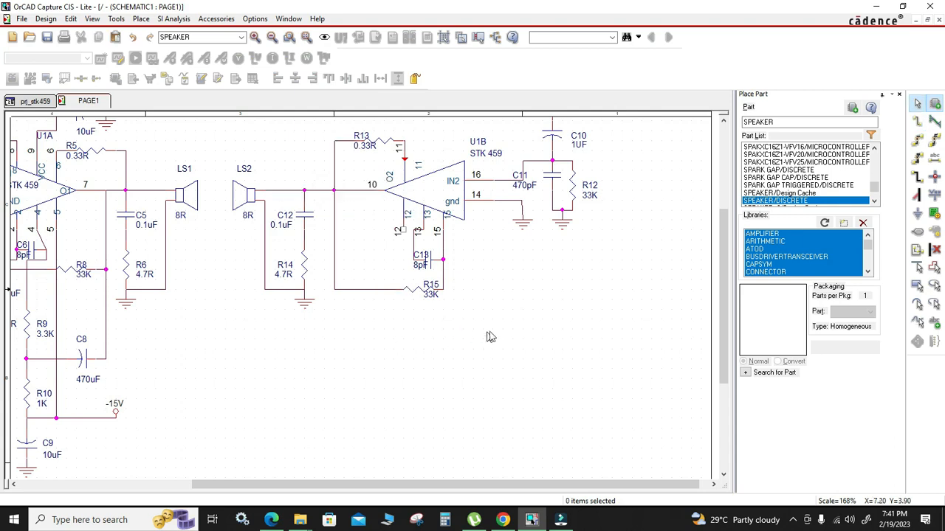
Step: Copy the first channel's C7 100uF and R7 330R branch with its ground to the area below R15
{"action": "scroll", "coordinate": [493, 335], "scroll_direction": "down", "scroll_amount": 1, "text": "ctrl"}
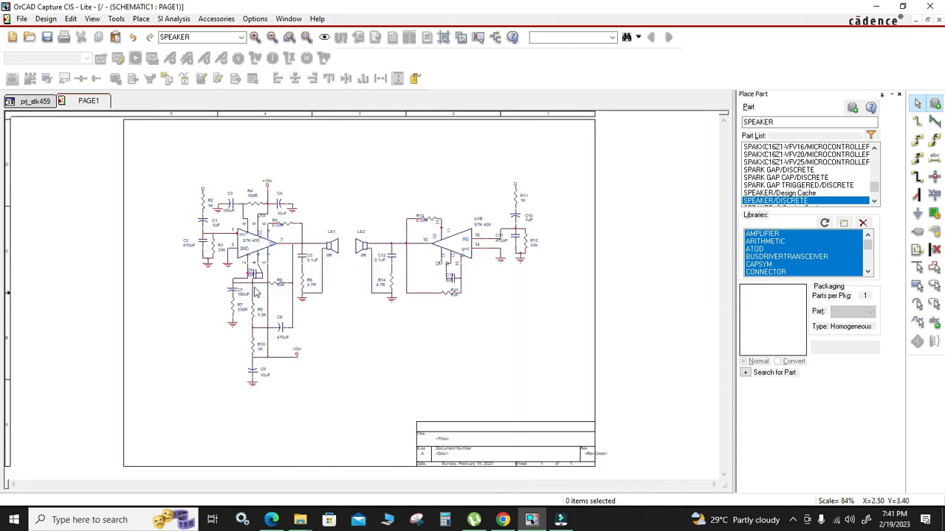
{"action": "scroll", "coordinate": [248, 297], "scroll_direction": "up", "scroll_amount": 1, "text": "ctrl"}
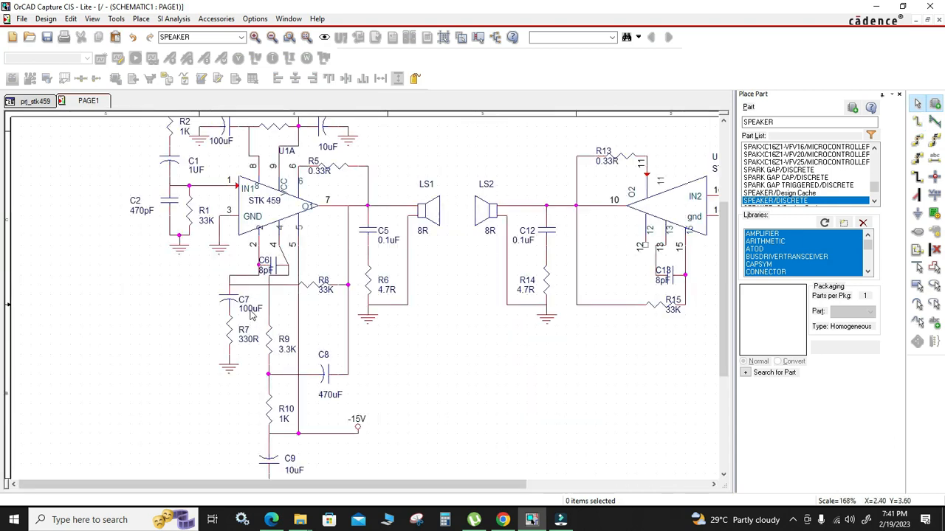
{"action": "left_click_drag", "start_coordinate": [251, 397], "coordinate": [206, 288]}
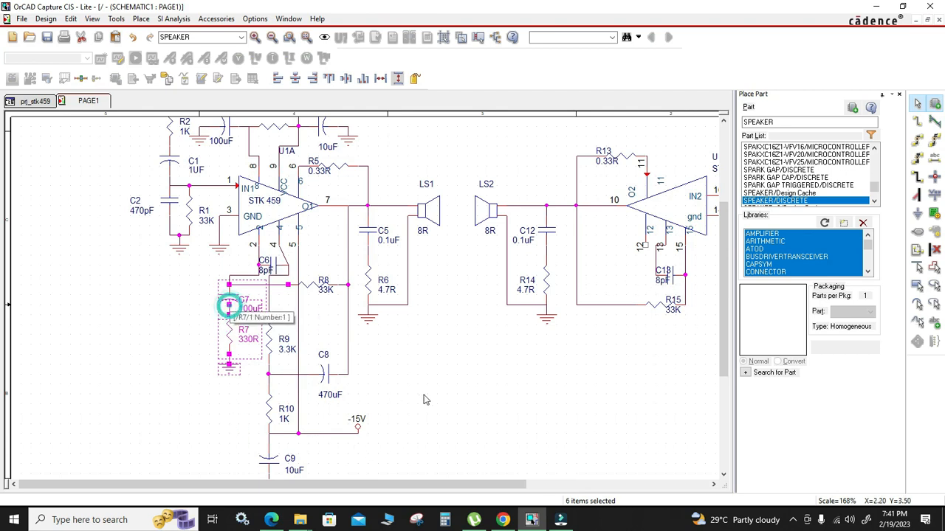
{"action": "key", "text": "ctrl+c"}
{"action": "key", "text": "ctrl+v"}
{"action": "scroll", "coordinate": [464, 391], "scroll_direction": "down", "scroll_amount": 1, "text": "ctrl"}
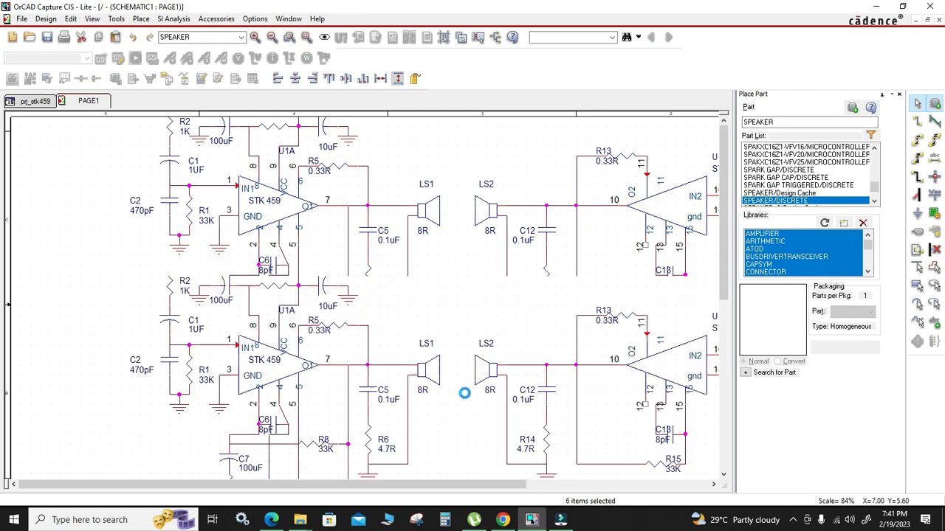
{"action": "left_click", "coordinate": [472, 314]}
Step: Delete the leftover wire stub at the top of the pasted capacitor C14
{"action": "scroll", "coordinate": [473, 314], "scroll_direction": "up", "scroll_amount": 2, "text": "ctrl"}
{"action": "left_click", "coordinate": [343, 341]}
{"action": "left_click", "coordinate": [334, 295]}
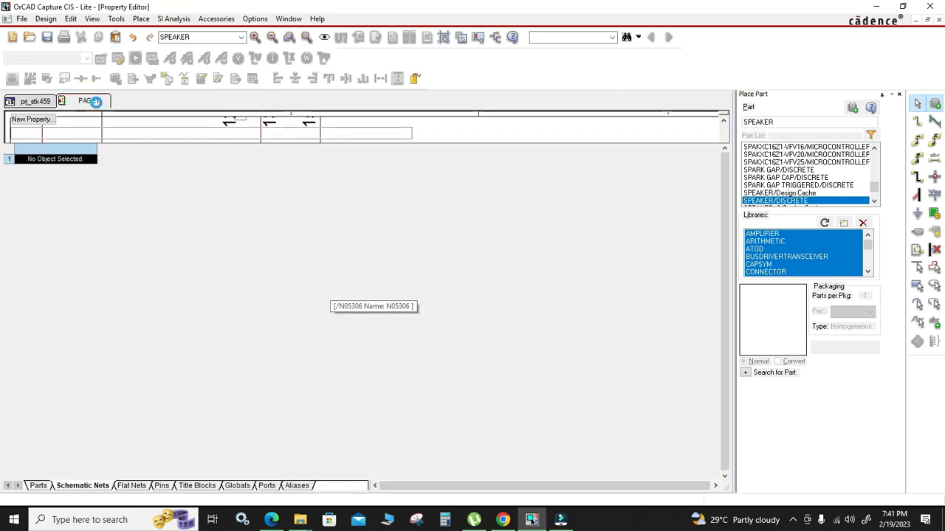
{"action": "right_click", "coordinate": [136, 104]}
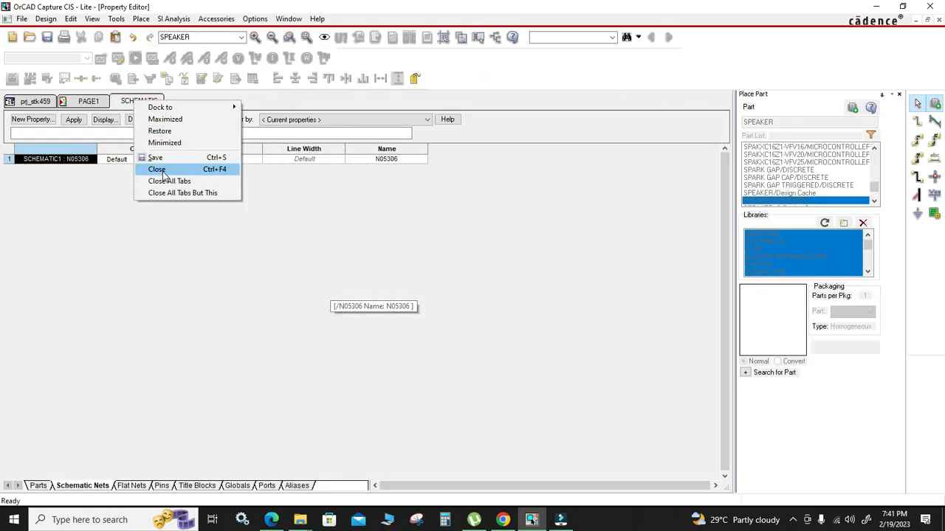
{"action": "left_click", "coordinate": [158, 169]}
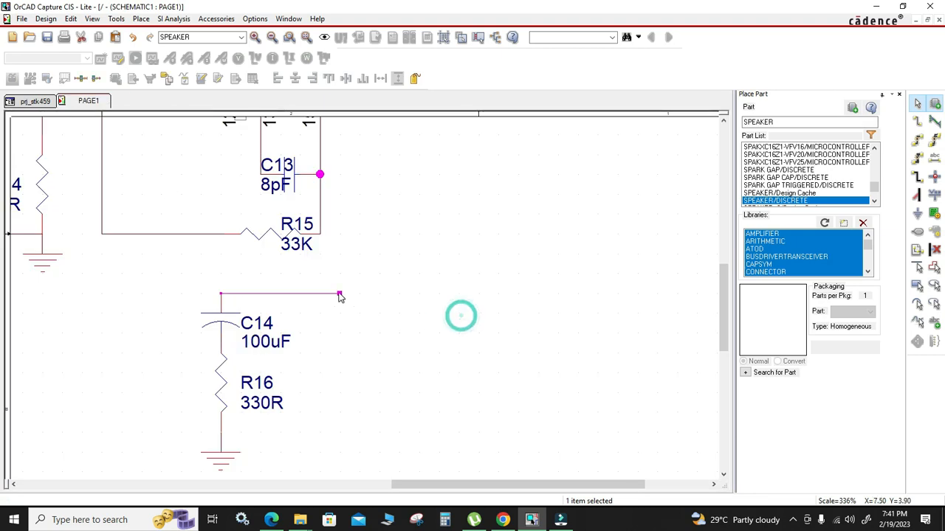
{"action": "key", "text": "Delete"}
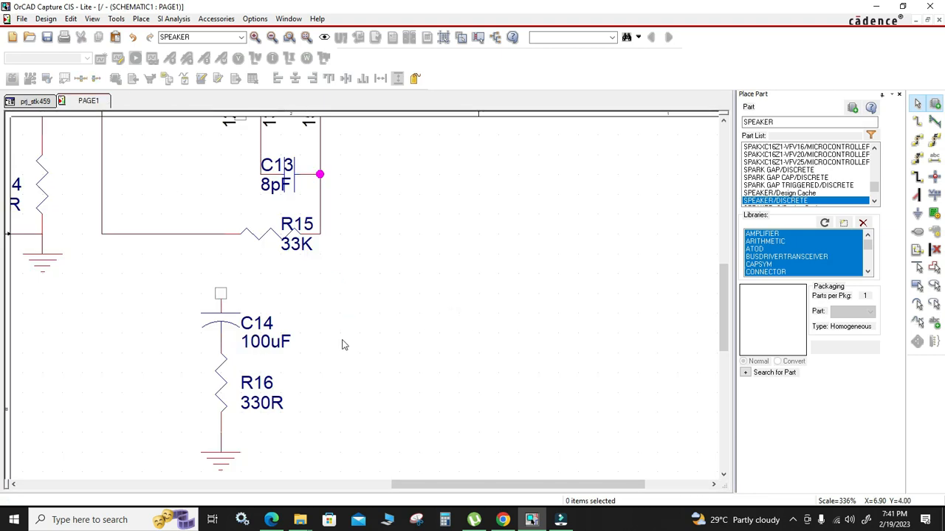
Step: Move the C14, R16 and ground branch up beside C13, with its top level with the pin 15 node
{"action": "scroll", "coordinate": [343, 343], "scroll_direction": "down", "scroll_amount": 1, "text": "ctrl"}
{"action": "left_click_drag", "start_coordinate": [423, 415], "coordinate": [367, 286]}
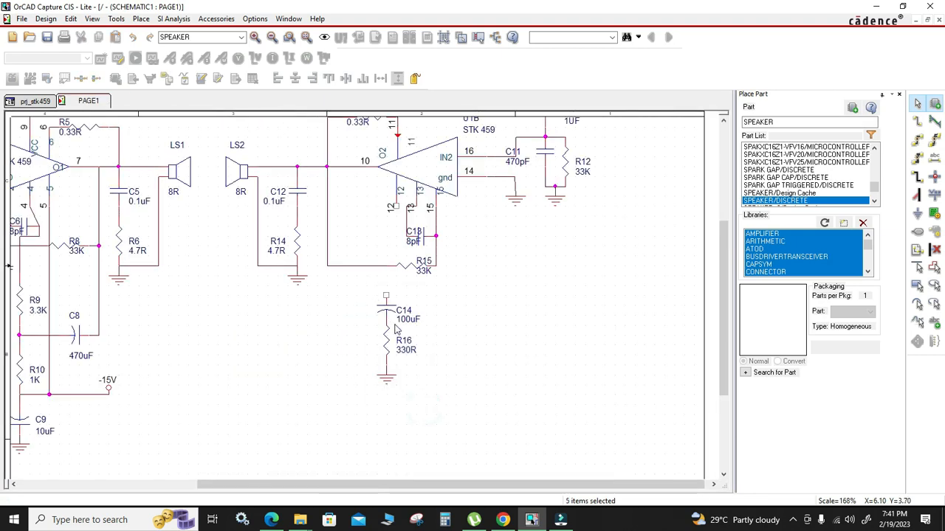
{"action": "left_click_drag", "start_coordinate": [441, 327], "coordinate": [459, 247]}
{"action": "left_click", "coordinate": [552, 305]}
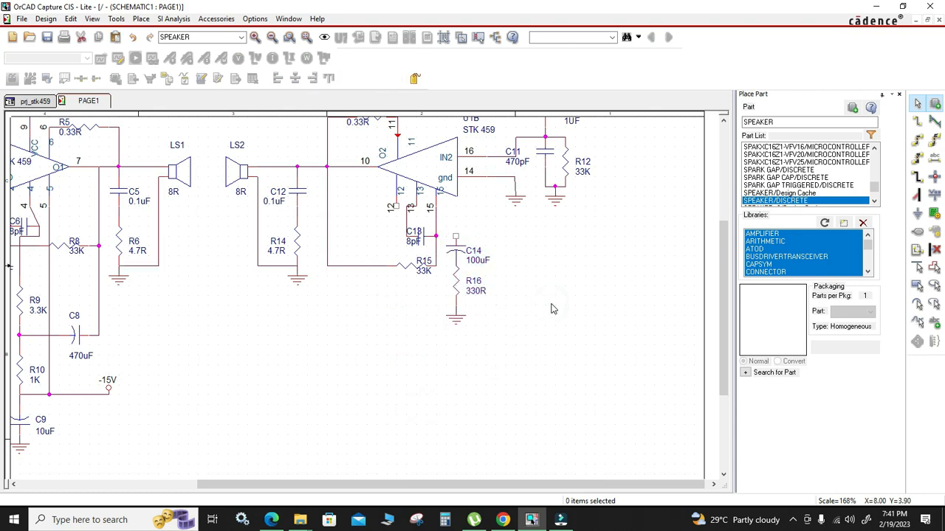
Step: Wire the top of C14 to the pin 15 node at C13
{"action": "key", "text": "w"}
{"action": "left_click", "coordinate": [455, 237]}
{"action": "left_click", "coordinate": [436, 236]}
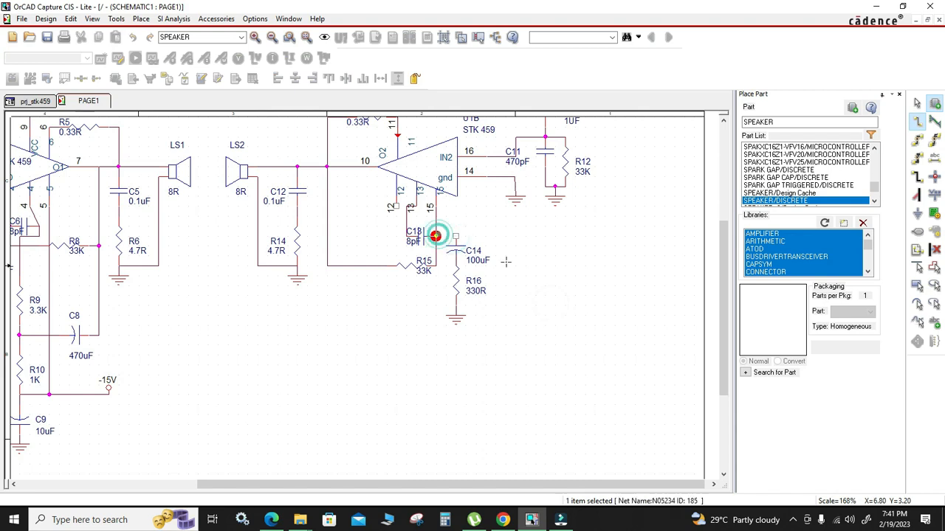
{"action": "key", "text": "Escape"}
{"action": "left_click", "coordinate": [528, 293]}
Step: Trace the line from pin 12 down to the -VCC rail in the reference PDF in Edge, and return to OrCAD Capture
{"action": "scroll", "coordinate": [527, 305], "scroll_direction": "down", "scroll_amount": 1, "text": "ctrl"}
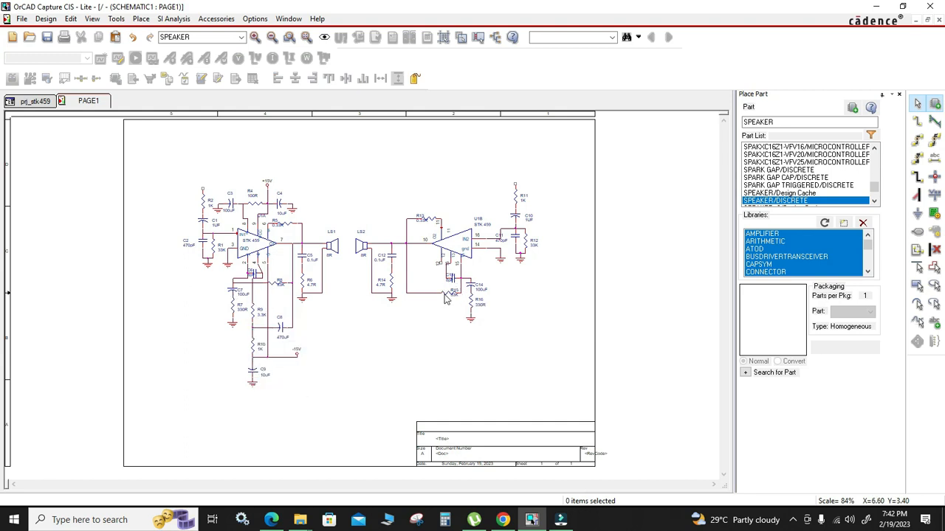
{"action": "scroll", "coordinate": [486, 298], "scroll_direction": "up", "scroll_amount": 1, "text": "ctrl"}
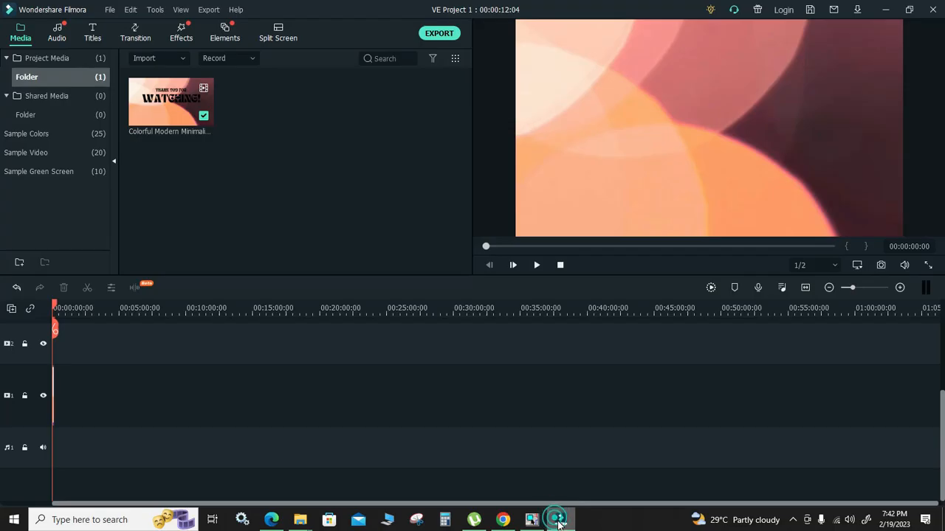
{"action": "left_click", "coordinate": [557, 519]}
{"action": "left_click", "coordinate": [279, 520]}
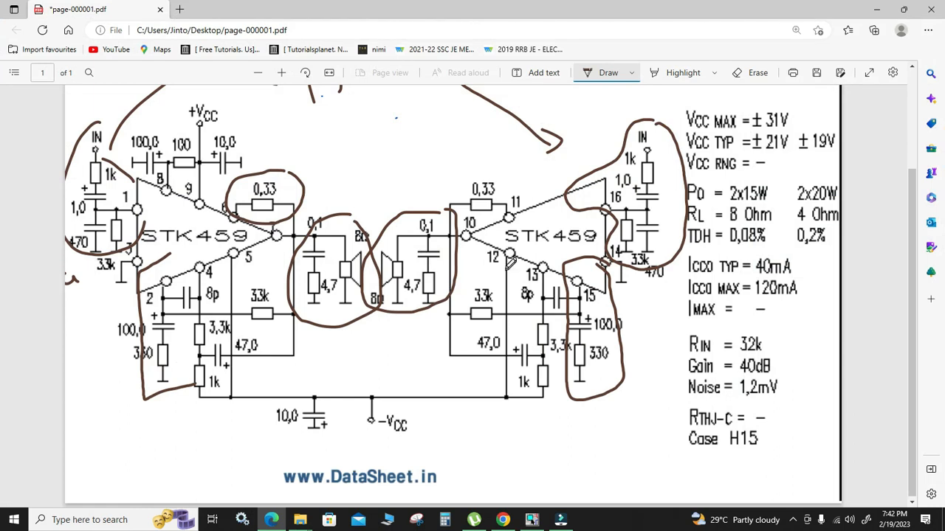
{"action": "left_click_drag", "start_coordinate": [510, 254], "coordinate": [508, 400]}
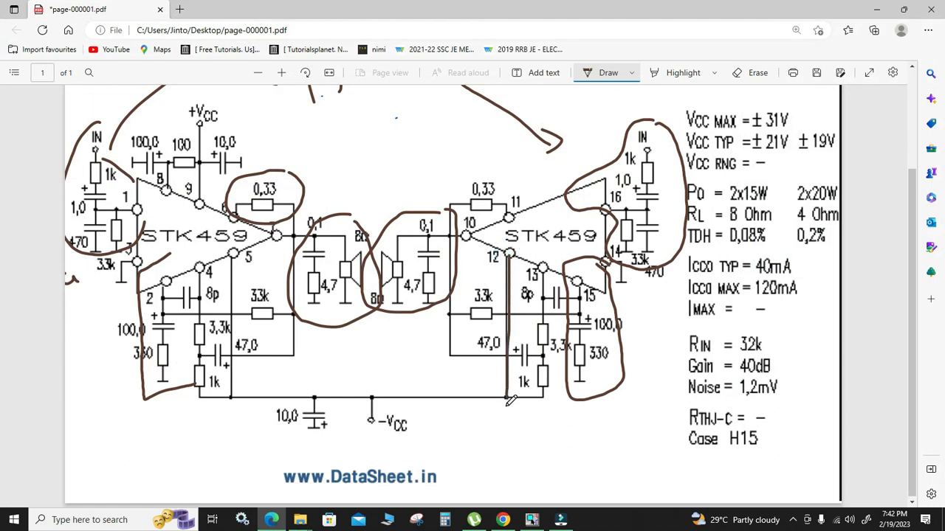
{"action": "left_click", "coordinate": [533, 521]}
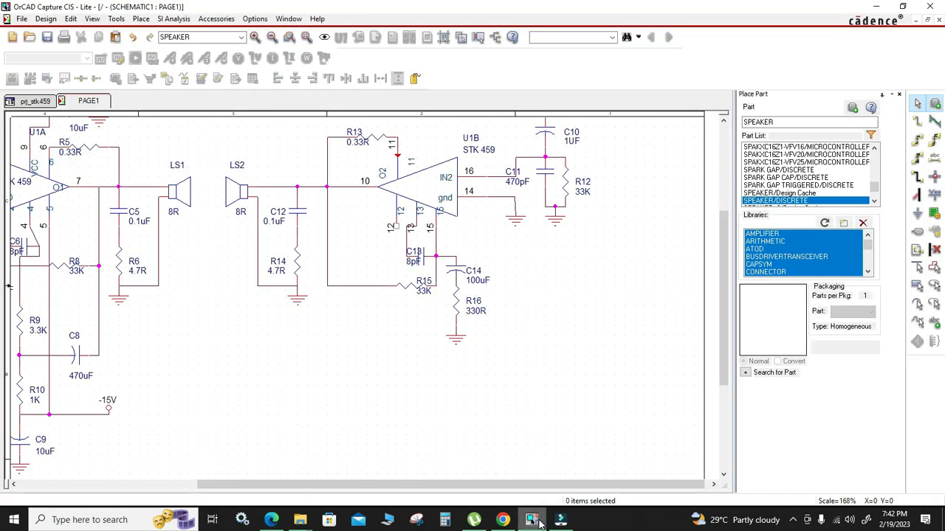
Step: Draw a wire from U1B pin 12 straight down to a point below R15
{"action": "scroll", "coordinate": [471, 350], "scroll_direction": "down", "scroll_amount": 1, "text": "ctrl"}
{"action": "scroll", "coordinate": [274, 382], "scroll_direction": "up", "scroll_amount": 1, "text": "ctrl"}
{"action": "scroll", "coordinate": [338, 324], "scroll_direction": "up", "scroll_amount": 1}
{"action": "scroll", "coordinate": [338, 324], "scroll_direction": "down", "scroll_amount": 1, "text": "ctrl"}
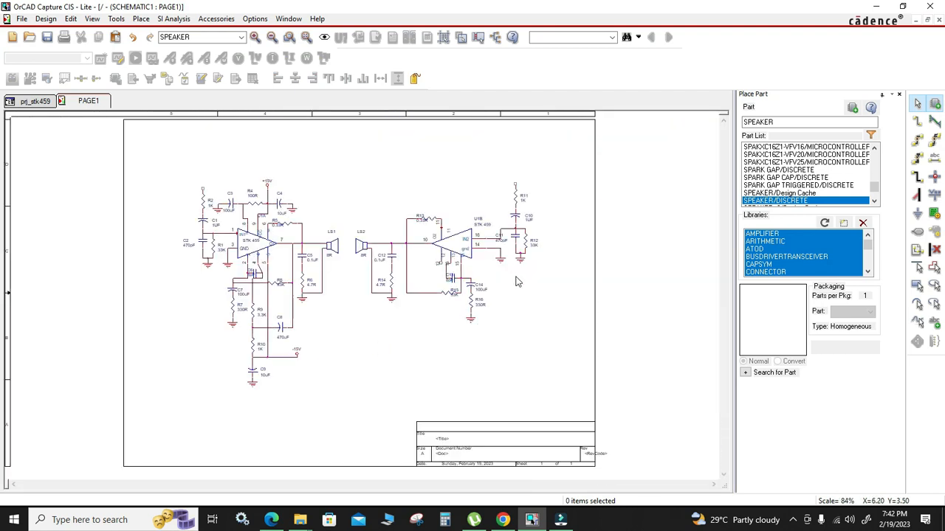
{"action": "scroll", "coordinate": [424, 303], "scroll_direction": "up", "scroll_amount": 1, "text": "ctrl"}
{"action": "key", "text": "w"}
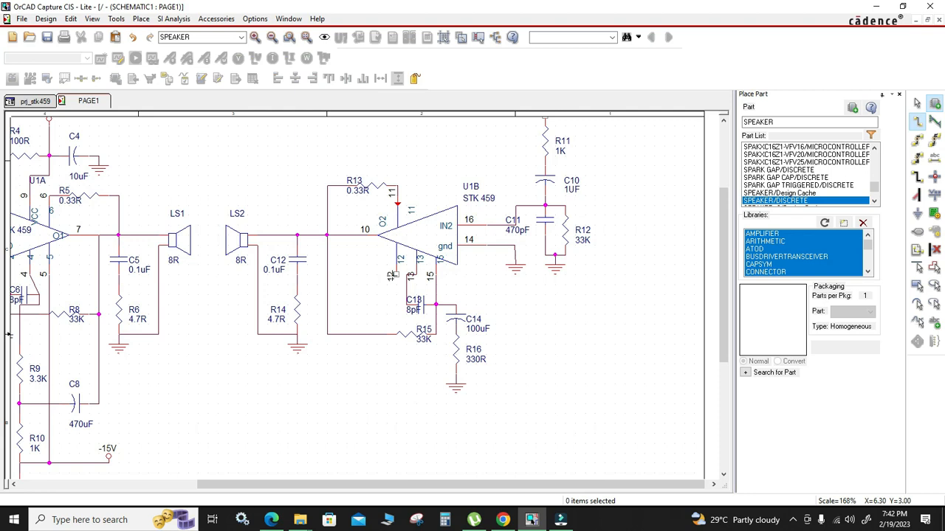
{"action": "left_click", "coordinate": [392, 277]}
{"action": "left_click", "coordinate": [394, 363]}
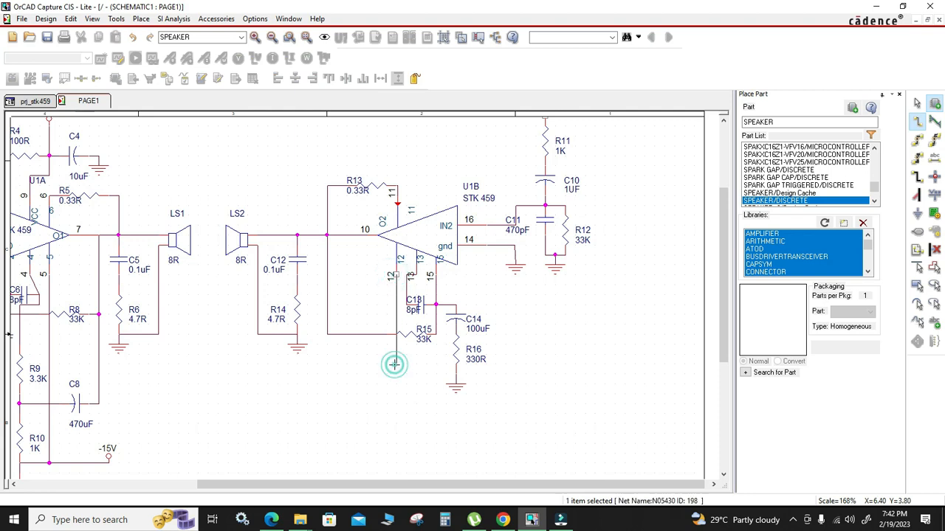
{"action": "key", "text": "Escape"}
{"action": "scroll", "coordinate": [404, 385], "scroll_direction": "down", "scroll_amount": 1, "text": "ctrl"}
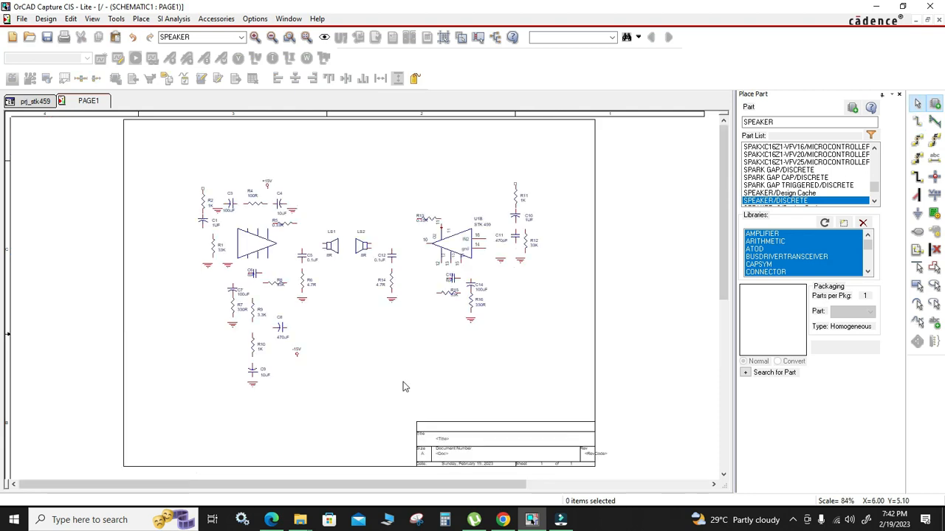
Step: Place a copy of the first channel's -15V power symbol below the second channel and delete the wire stub copied with it
{"action": "scroll", "coordinate": [287, 350], "scroll_direction": "up", "scroll_amount": 1, "text": "ctrl"}
{"action": "left_click_drag", "start_coordinate": [391, 274], "coordinate": [352, 334]}
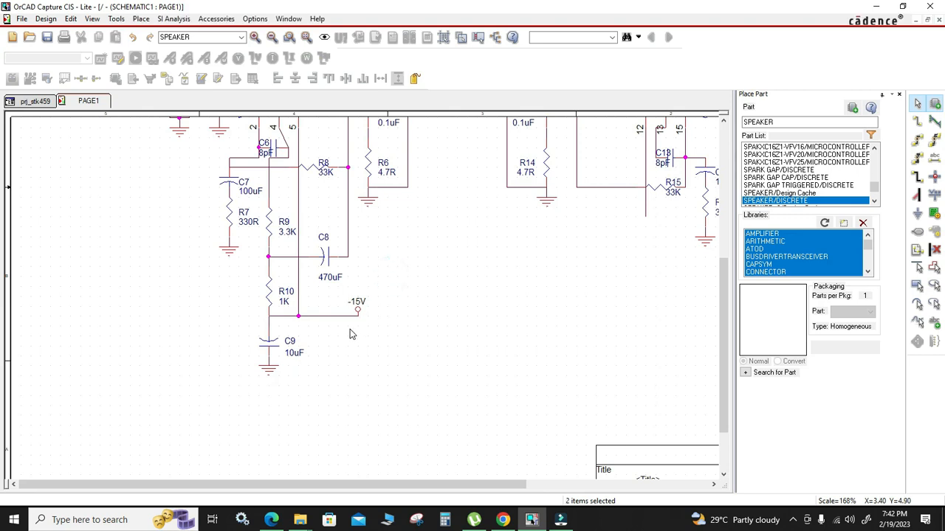
{"action": "left_click", "coordinate": [353, 314]}
{"action": "left_click_drag", "start_coordinate": [560, 347], "coordinate": [611, 325], "text": "ctrl"}
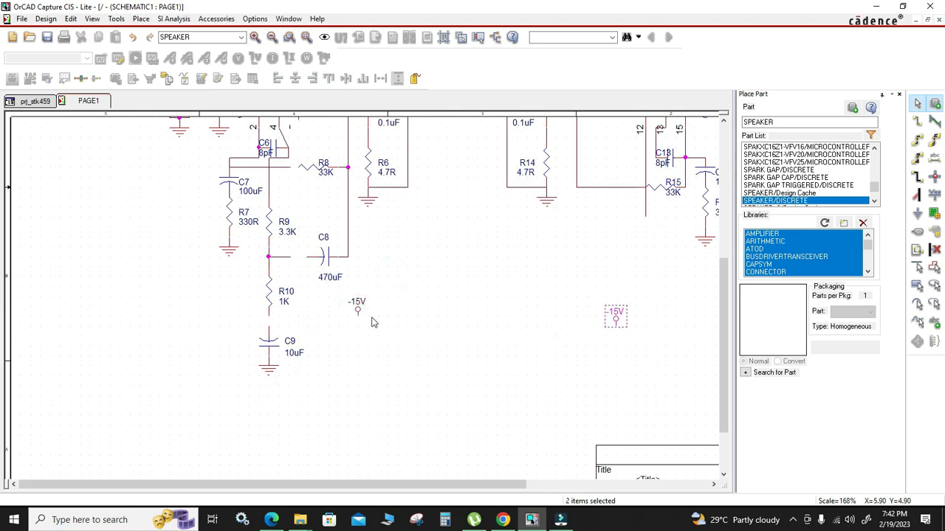
{"action": "scroll", "coordinate": [430, 323], "scroll_direction": "down", "scroll_amount": 1, "text": "ctrl"}
{"action": "scroll", "coordinate": [435, 325], "scroll_direction": "up", "scroll_amount": 2, "text": "ctrl"}
{"action": "left_click", "coordinate": [285, 373]}
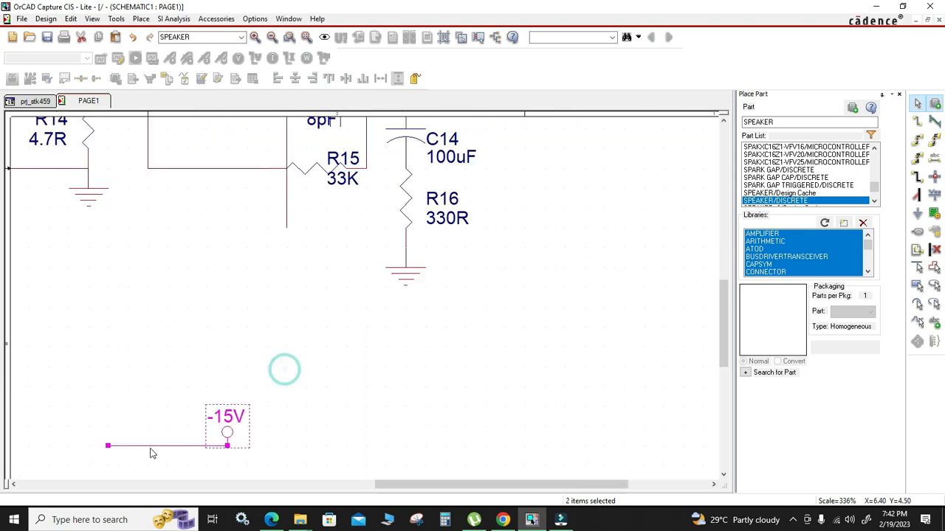
{"action": "left_click", "coordinate": [152, 446]}
{"action": "key", "text": "Delete"}
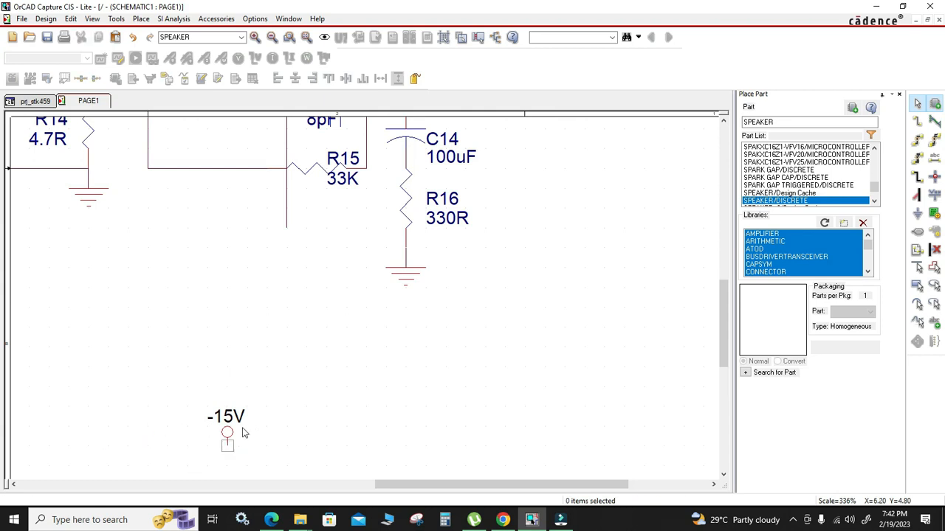
Step: Flip the copied -15V symbol vertically, move it under the pin 12 wire of U1B, and wire the two together
{"action": "left_click", "coordinate": [228, 433]}
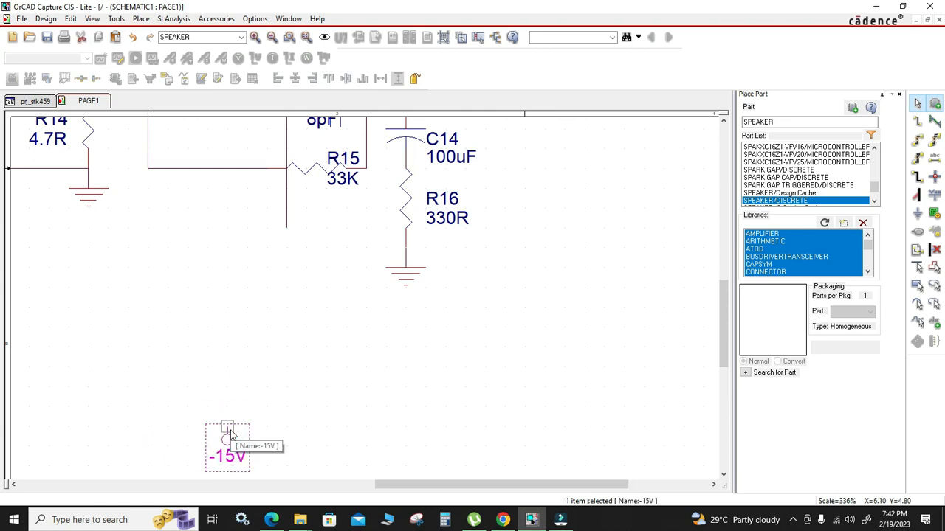
{"action": "left_click_drag", "start_coordinate": [229, 436], "coordinate": [293, 267]}
{"action": "key", "text": "w"}
{"action": "left_click", "coordinate": [287, 248]}
{"action": "left_click", "coordinate": [286, 227]}
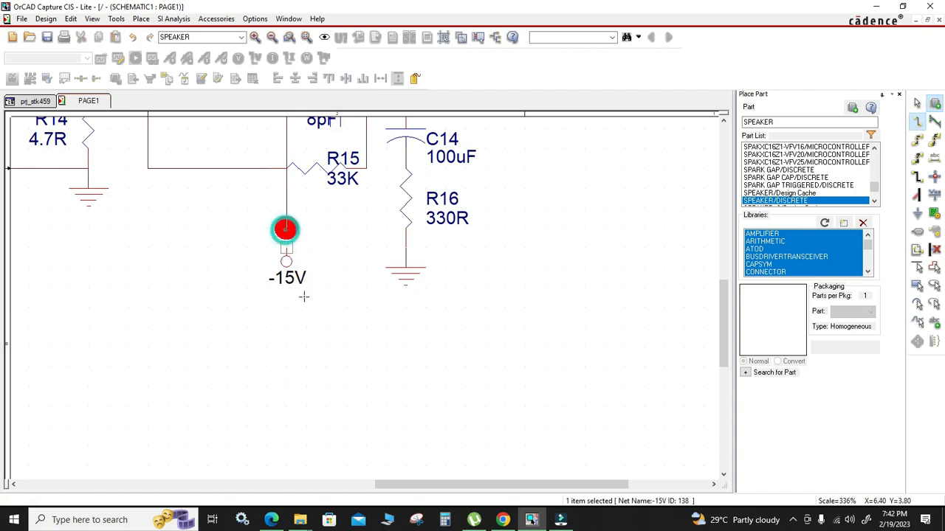
{"action": "key", "text": "Escape"}
{"action": "scroll", "coordinate": [325, 344], "scroll_direction": "down", "scroll_amount": 2, "text": "ctrl"}
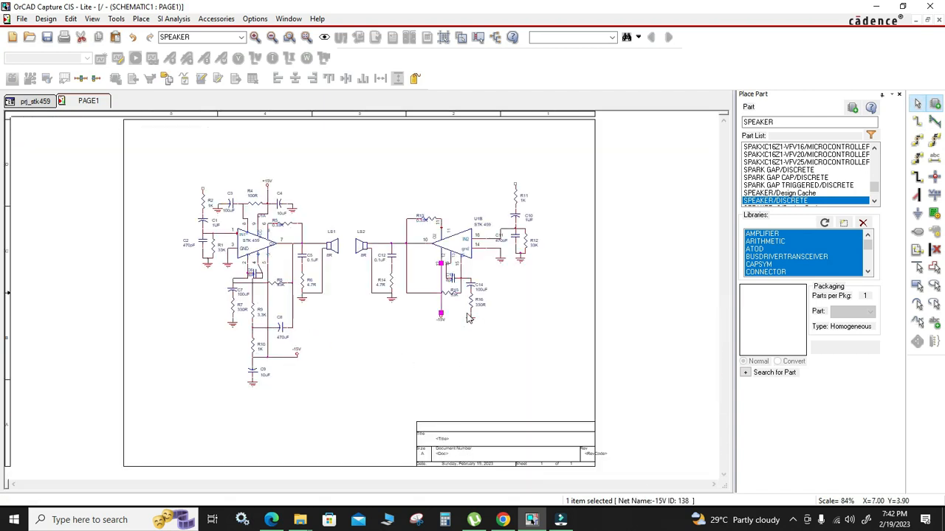
{"action": "scroll", "coordinate": [480, 325], "scroll_direction": "up", "scroll_amount": 1, "text": "ctrl"}
{"action": "left_click", "coordinate": [518, 353]}
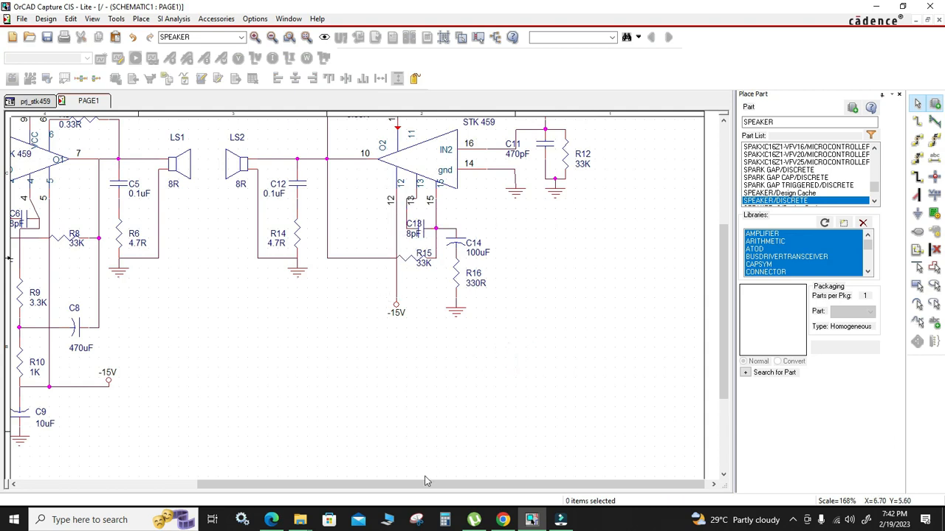
Step: Mark the 3.3k, 47 and 1k network under pin 13 in the reference PDF in Edge, and return to OrCAD Capture
{"action": "left_click", "coordinate": [275, 521]}
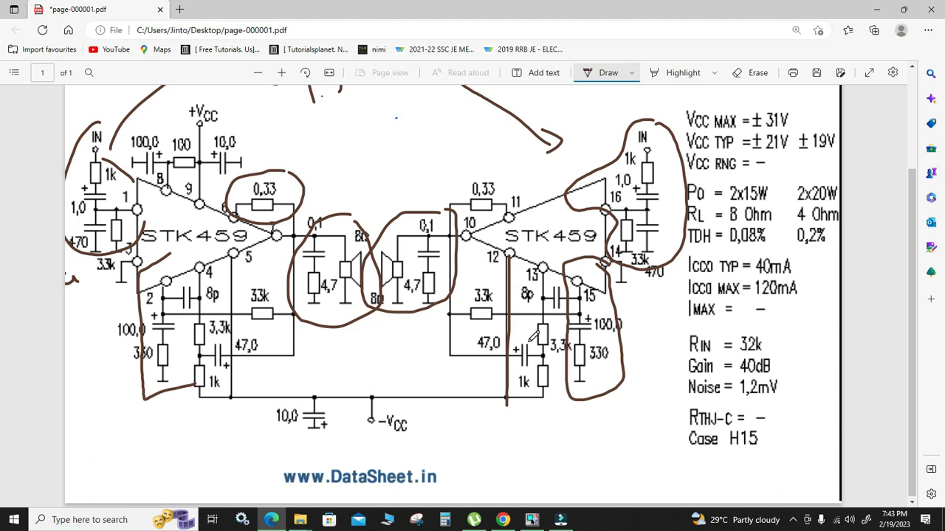
{"action": "mouse_move", "coordinate": [551, 323]}
{"action": "left_mouse_down"}
{"action": "mouse_move", "coordinate": [513, 344]}
{"action": "mouse_move", "coordinate": [561, 404]}
{"action": "mouse_move", "coordinate": [562, 317]}
{"action": "left_mouse_up"}
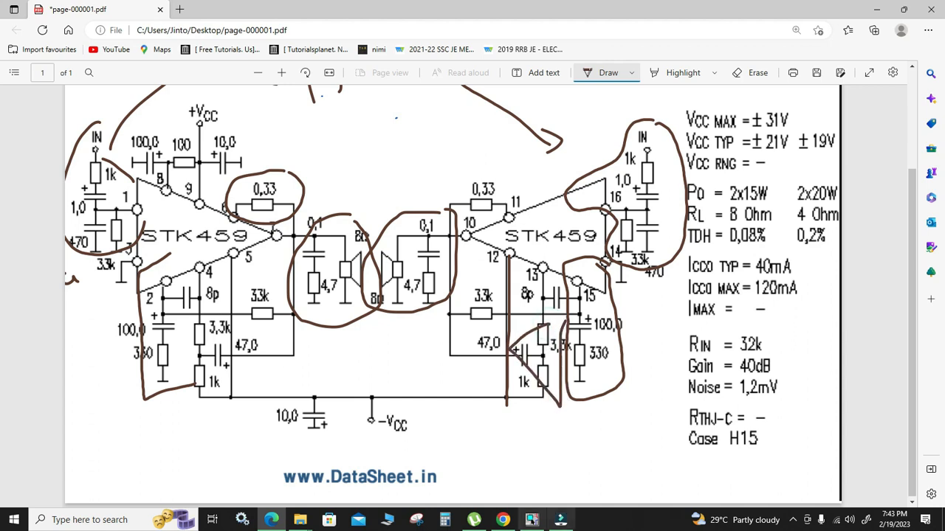
{"action": "left_click", "coordinate": [529, 519]}
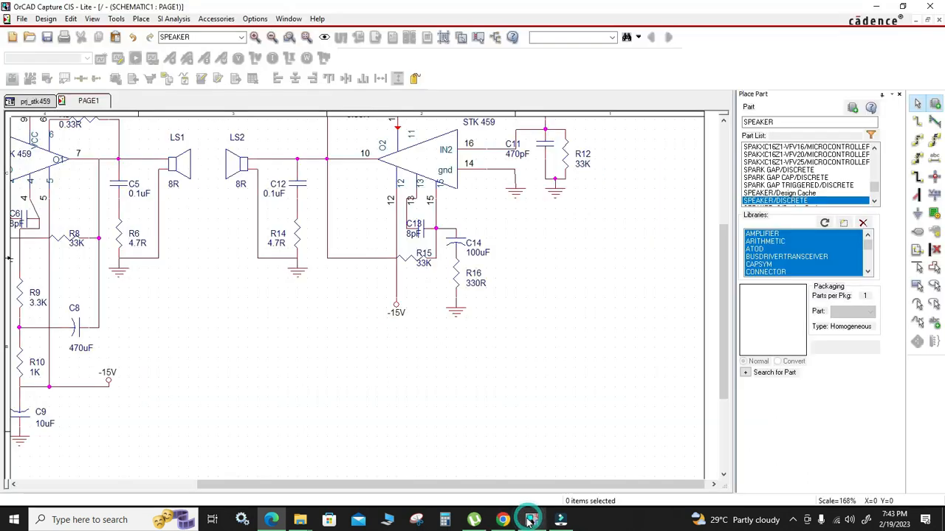
Step: Compare the first channel's R9, C8 and R10 network in OrCAD Capture with the reference PDF in Edge
{"action": "scroll", "coordinate": [481, 403], "scroll_direction": "down", "scroll_amount": 3, "text": "ctrl"}
{"action": "scroll", "coordinate": [158, 302], "scroll_direction": "up", "scroll_amount": 3, "text": "ctrl"}
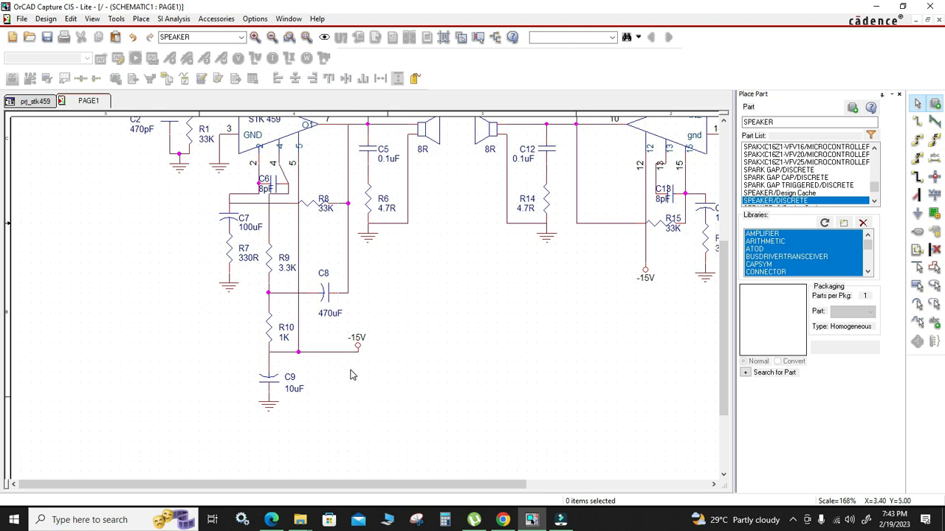
{"action": "scroll", "coordinate": [341, 374], "scroll_direction": "up", "scroll_amount": 2}
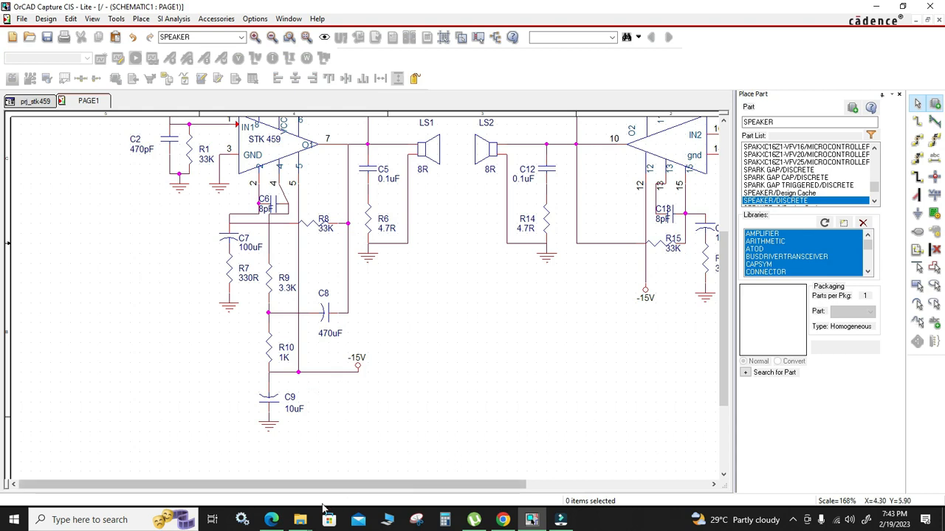
{"action": "left_click", "coordinate": [273, 519]}
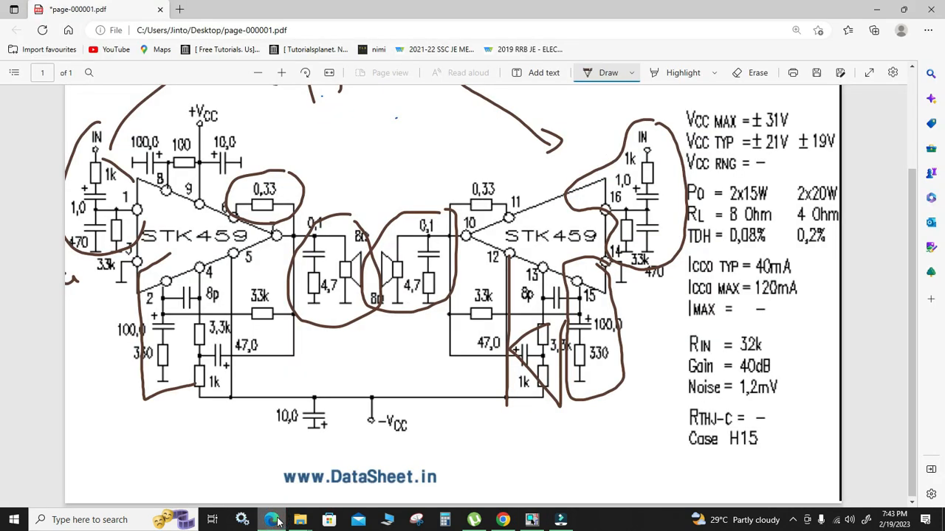
{"action": "left_click", "coordinate": [273, 520]}
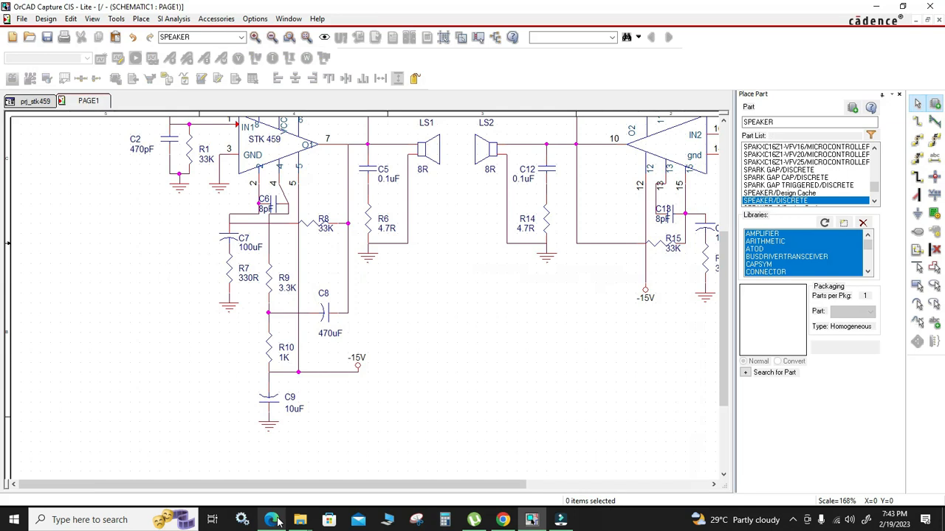
{"action": "left_click", "coordinate": [273, 520]}
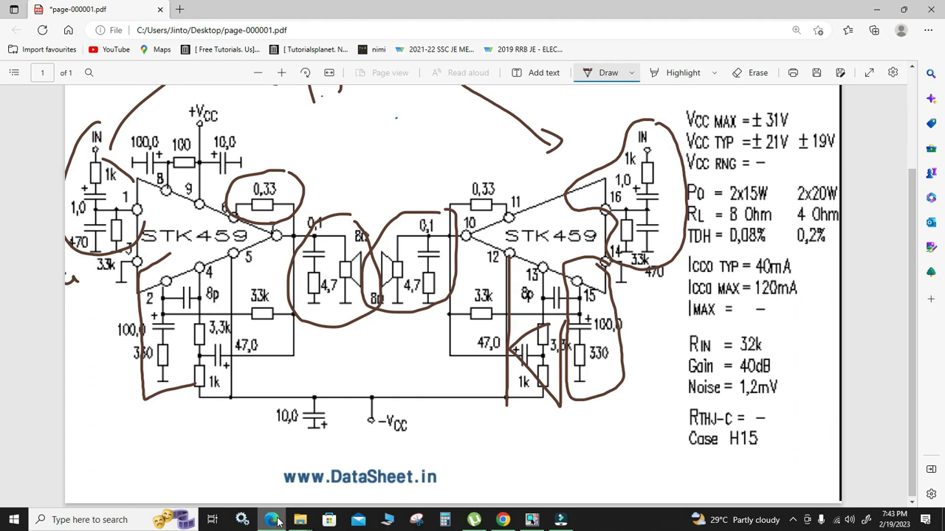
{"action": "left_click", "coordinate": [273, 520]}
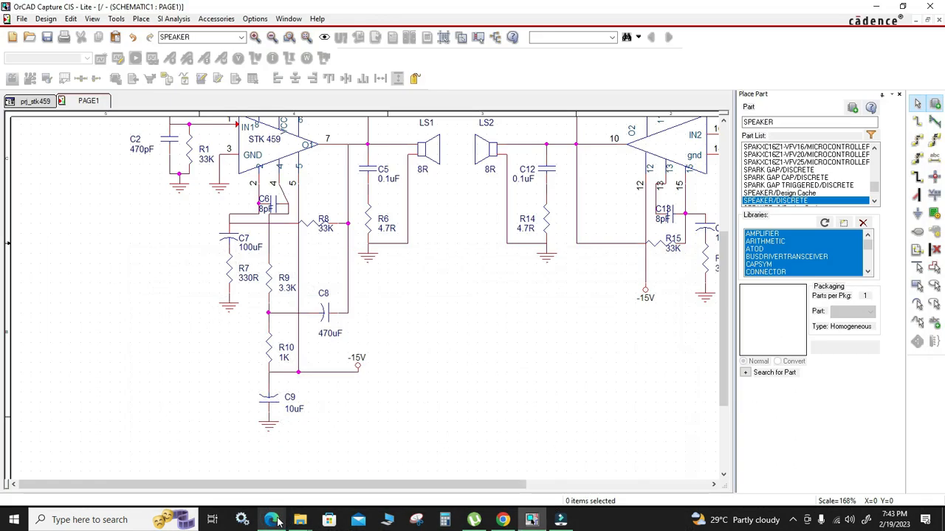
{"action": "left_click", "coordinate": [273, 520]}
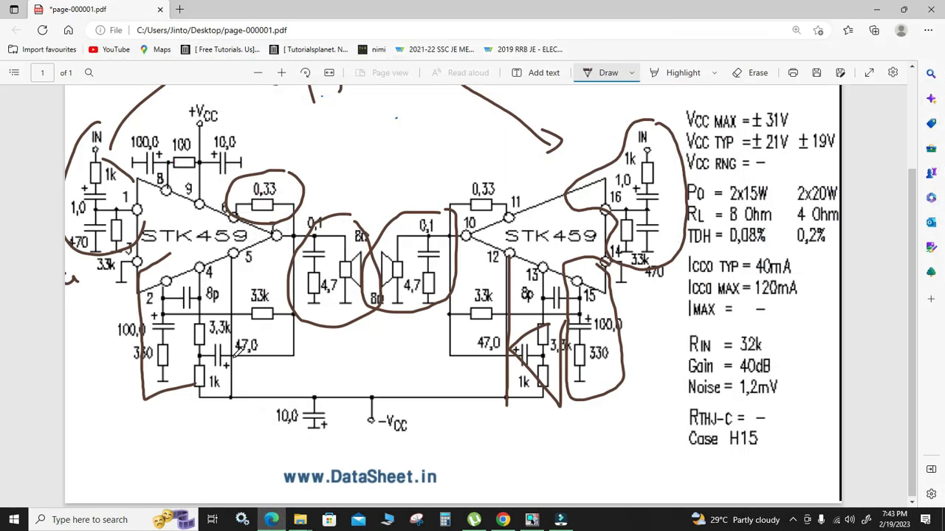
{"action": "left_click", "coordinate": [273, 520]}
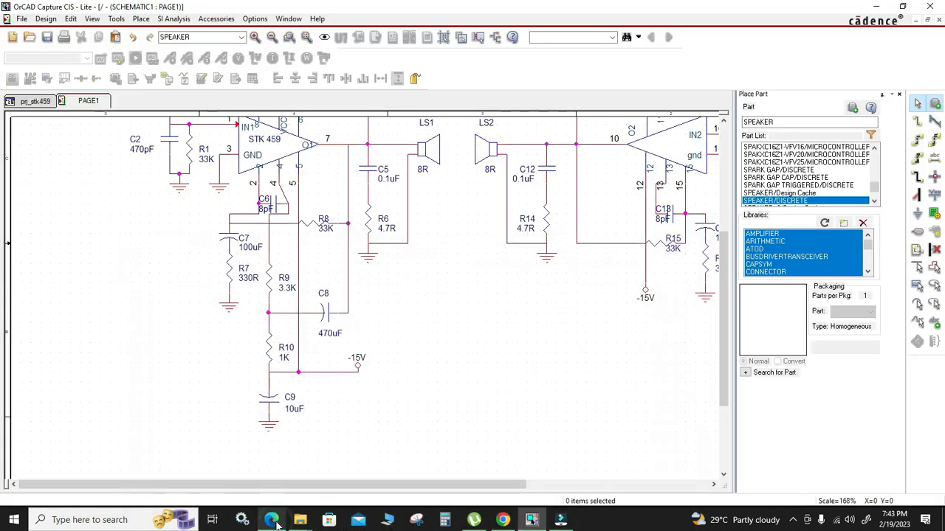
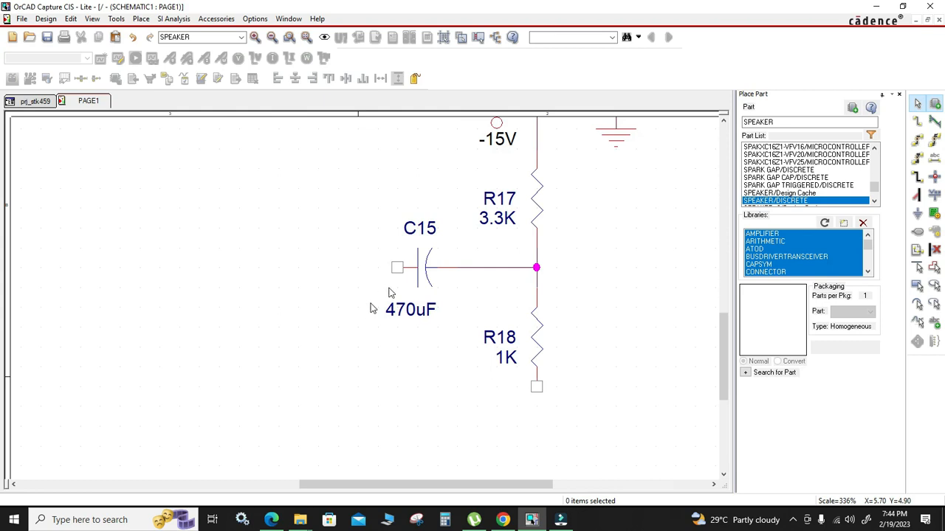
Step: Wire the open end of C15 up to the junction of the R15 feedback line and the pin 10 output line
{"action": "left_click", "coordinate": [397, 267]}
{"action": "scroll", "coordinate": [357, 242], "scroll_direction": "down", "scroll_amount": 1}
{"action": "scroll", "coordinate": [358, 242], "scroll_direction": "up", "scroll_amount": 5}
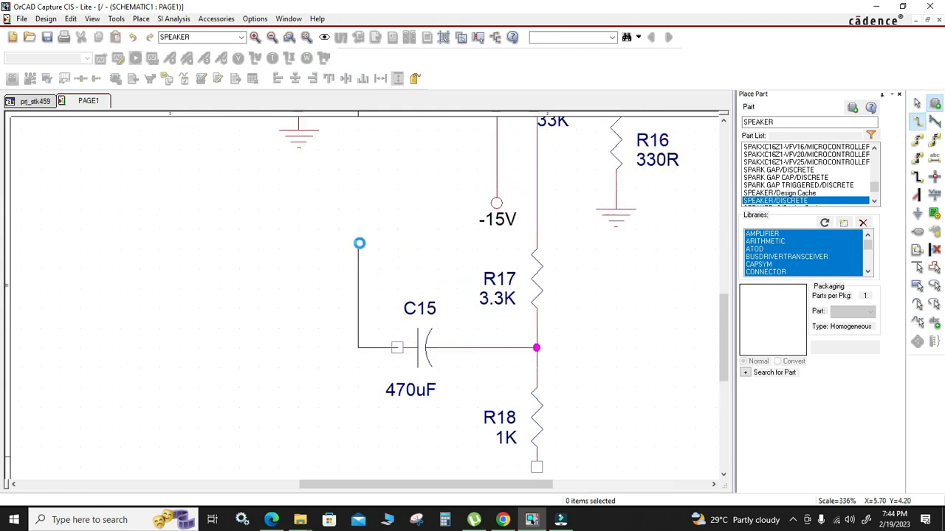
{"action": "scroll", "coordinate": [359, 243], "scroll_direction": "up", "scroll_amount": 3}
{"action": "left_click", "coordinate": [357, 230]}
{"action": "key", "text": "Escape"}
{"action": "left_click", "coordinate": [378, 303]}
{"action": "scroll", "coordinate": [388, 308], "scroll_direction": "down", "scroll_amount": 3, "text": "ctrl"}
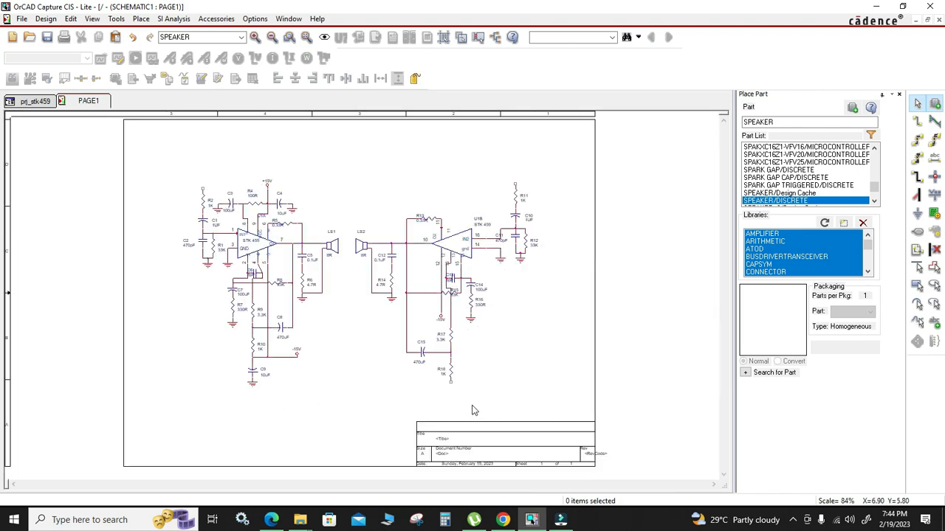
Step: Check the reference PDF in Edge, and back in OrCAD Capture move the -15V symbol up beside U1B pin 12
{"action": "left_click", "coordinate": [271, 519]}
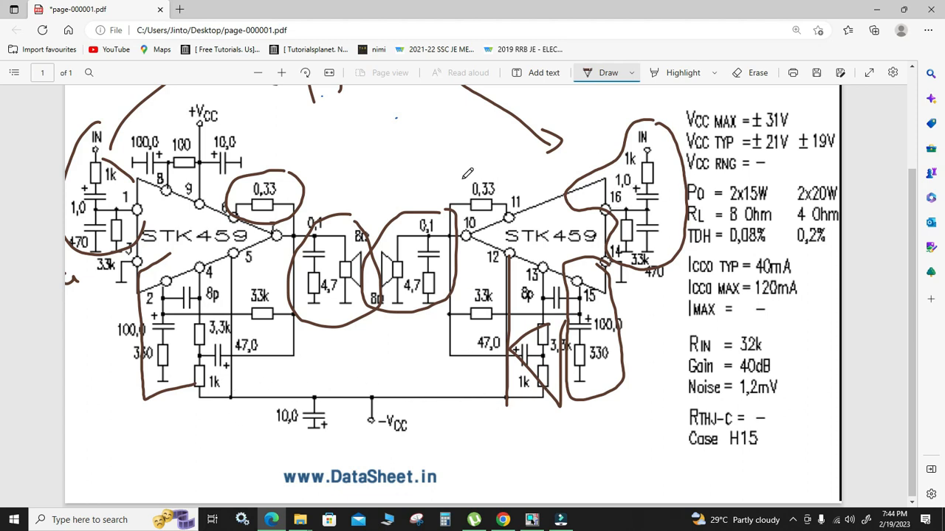
{"action": "left_click", "coordinate": [532, 520]}
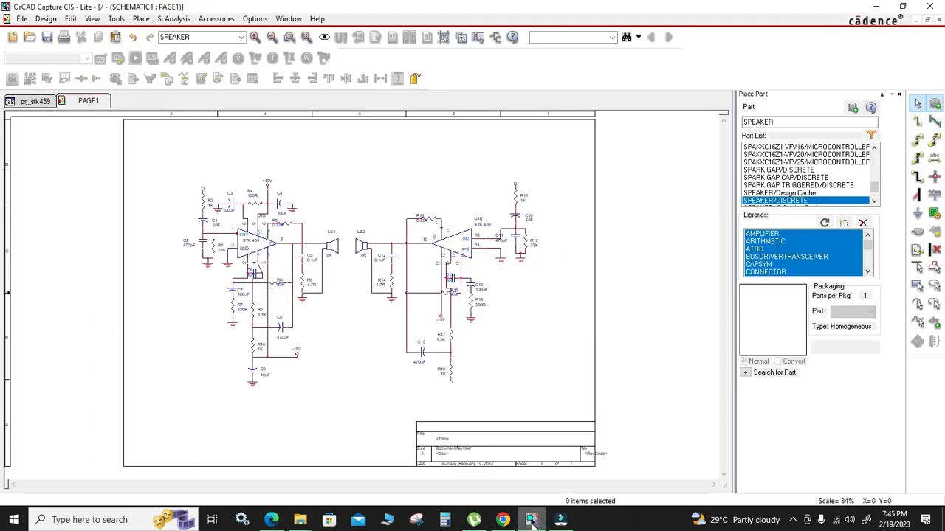
{"action": "scroll", "coordinate": [431, 265], "scroll_direction": "up", "scroll_amount": 1, "text": "ctrl"}
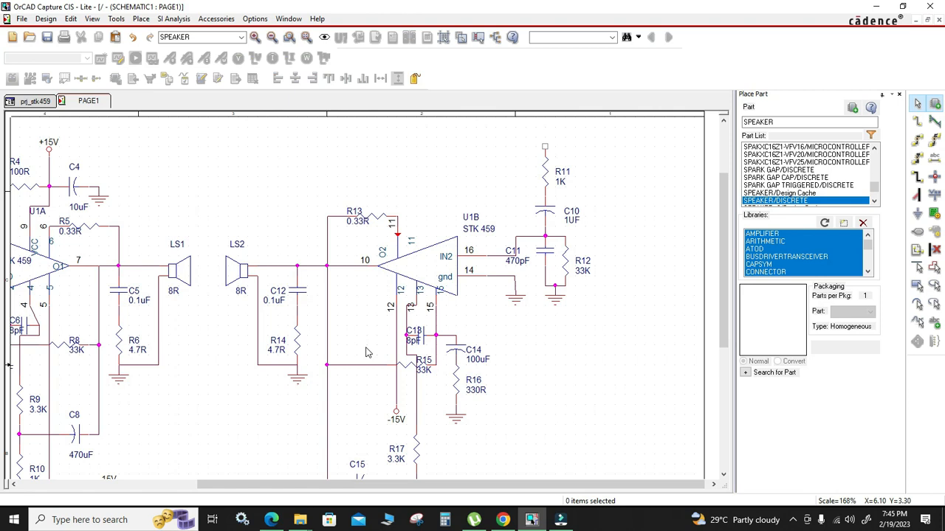
{"action": "left_click", "coordinate": [397, 419]}
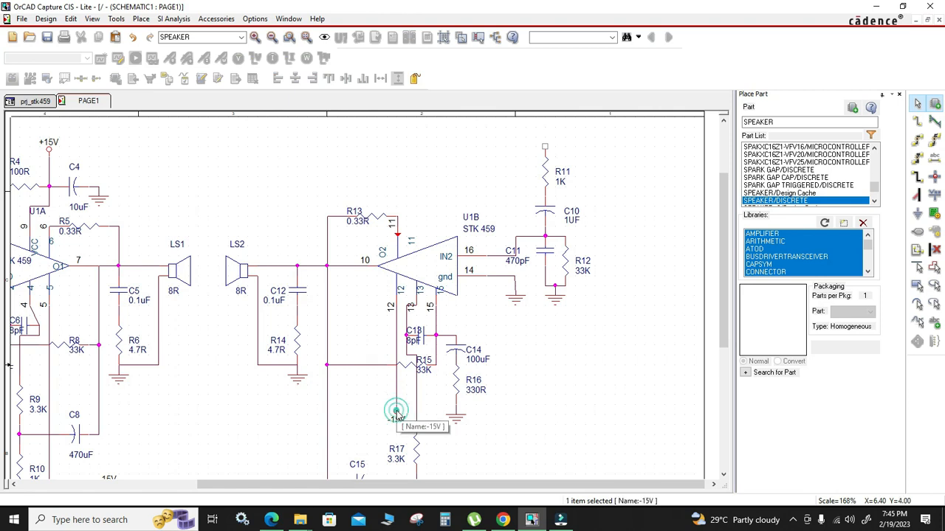
{"action": "left_click_drag", "start_coordinate": [394, 415], "coordinate": [360, 318]}
{"action": "left_click", "coordinate": [354, 338]}
{"action": "scroll", "coordinate": [420, 358], "scroll_direction": "down", "scroll_amount": 1}
{"action": "scroll", "coordinate": [420, 358], "scroll_direction": "down", "scroll_amount": 1}
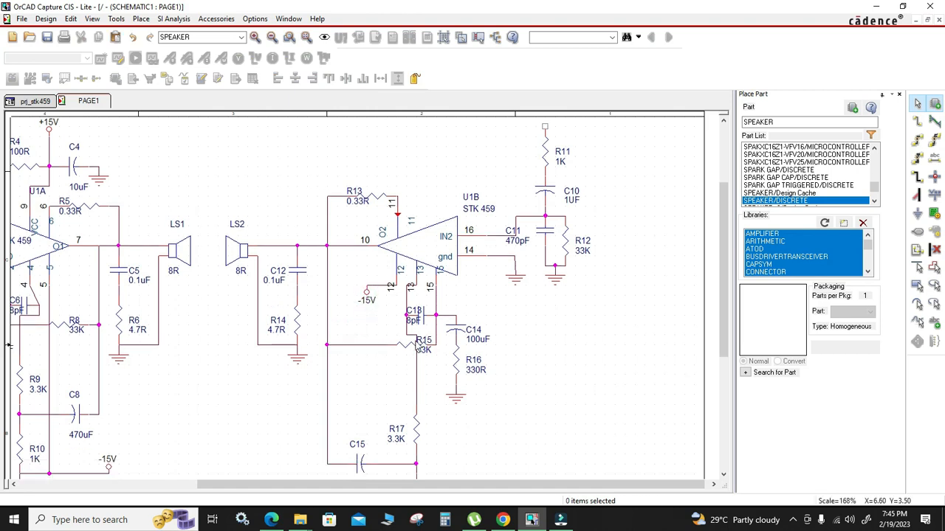
Step: Move C13 up closer to U1B pins 13 and 15, keeping its wires attached
{"action": "left_click", "coordinate": [423, 326]}
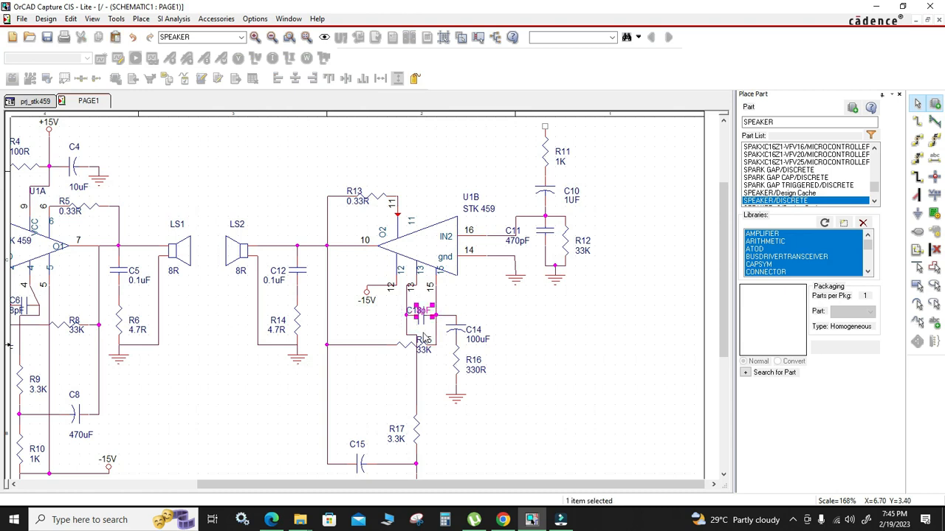
{"action": "key", "text": "i"}
{"action": "left_click", "coordinate": [373, 295]}
{"action": "left_click", "coordinate": [364, 280]}
{"action": "left_click_drag", "start_coordinate": [363, 280], "coordinate": [362, 269]}
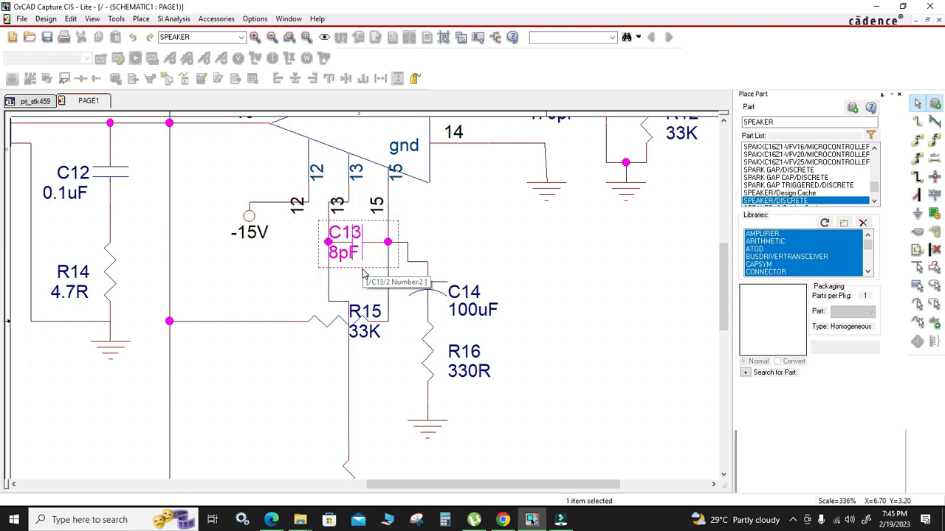
{"action": "left_click", "coordinate": [482, 218]}
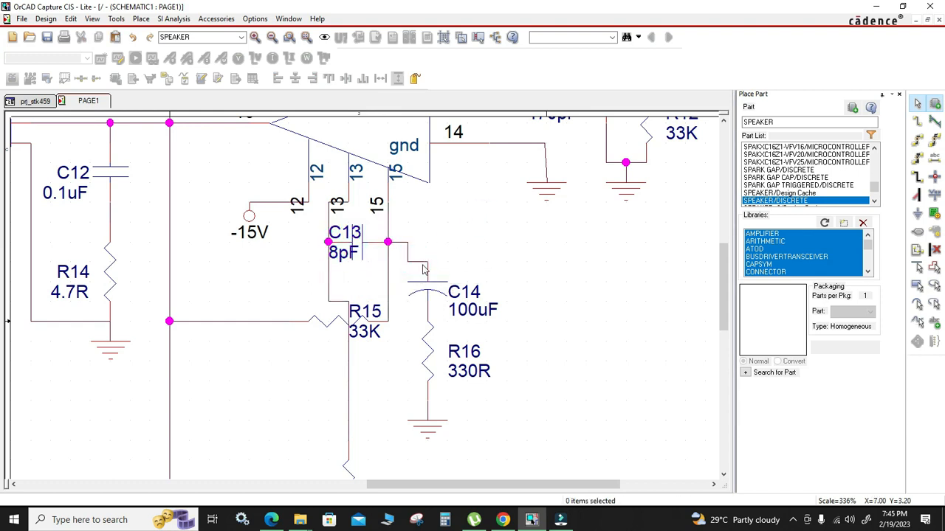
Step: Straighten the wire from C13 to C14 by raising its lower horizontal segment level with C13
{"action": "left_click", "coordinate": [416, 262]}
{"action": "left_click_drag", "start_coordinate": [418, 262], "coordinate": [420, 244]}
{"action": "left_click", "coordinate": [467, 266]}
{"action": "scroll", "coordinate": [487, 333], "scroll_direction": "down", "scroll_amount": 2, "text": "ctrl"}
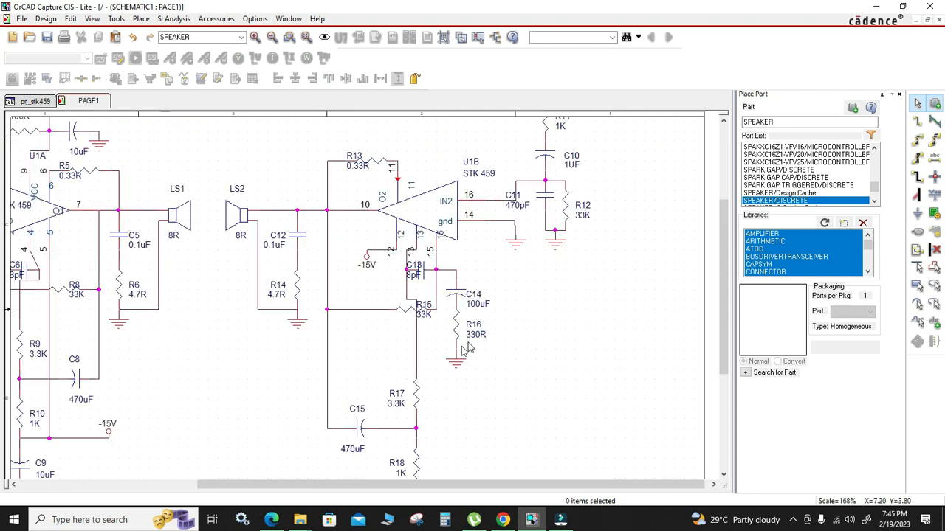
Step: Reroute the pin 13 wire to R17 around the left of R15 and raise its lower horizontal segment
{"action": "left_click", "coordinate": [415, 332]}
{"action": "left_click_drag", "start_coordinate": [414, 334], "coordinate": [374, 347]}
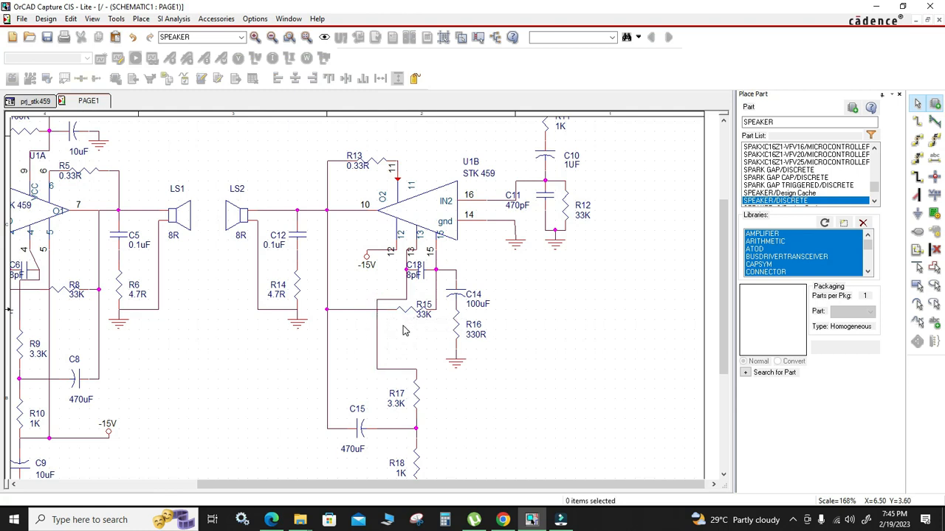
{"action": "left_click", "coordinate": [404, 368]}
{"action": "left_click_drag", "start_coordinate": [394, 367], "coordinate": [394, 346]}
Step: Move R17 up to the raised horizontal segment of the pin 13 wire
{"action": "scroll", "coordinate": [399, 358], "scroll_direction": "down", "scroll_amount": 1}
{"action": "left_click", "coordinate": [418, 397]}
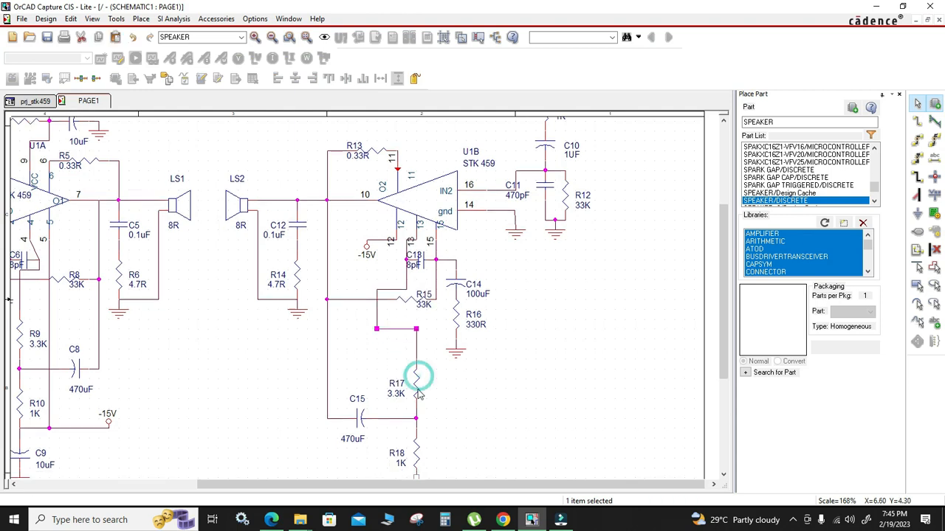
{"action": "left_click_drag", "start_coordinate": [417, 397], "coordinate": [417, 367]}
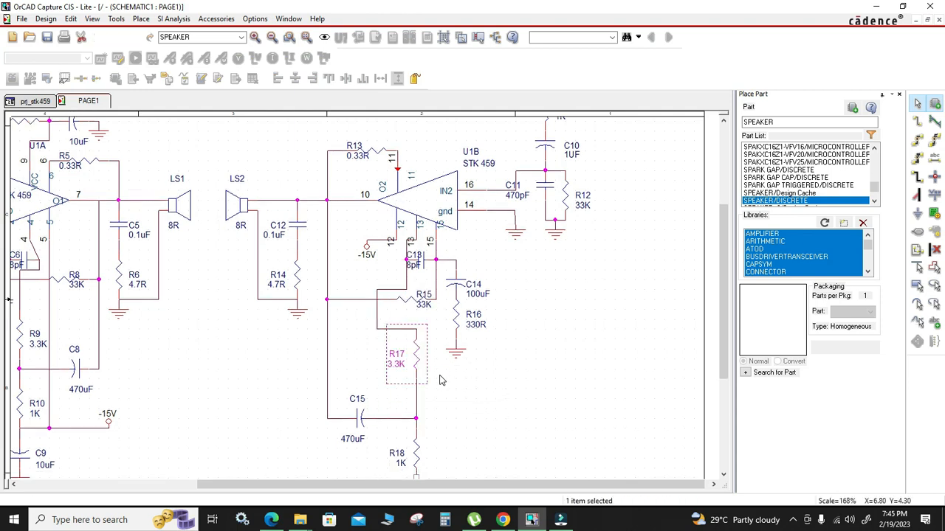
Step: Move C15 up closer to the lower end of R17, keeping its wires attached
{"action": "scroll", "coordinate": [367, 414], "scroll_direction": "down", "scroll_amount": 1}
{"action": "left_click", "coordinate": [360, 408]}
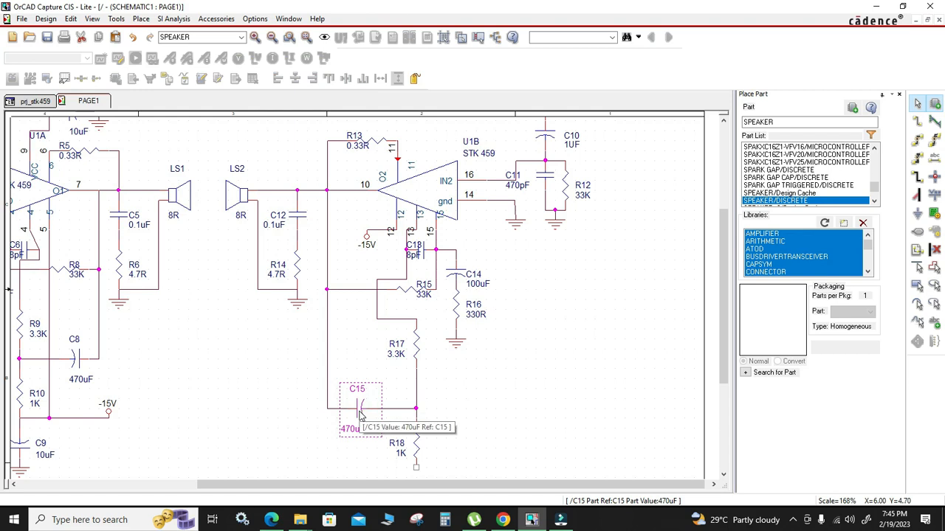
{"action": "left_click", "coordinate": [361, 405]}
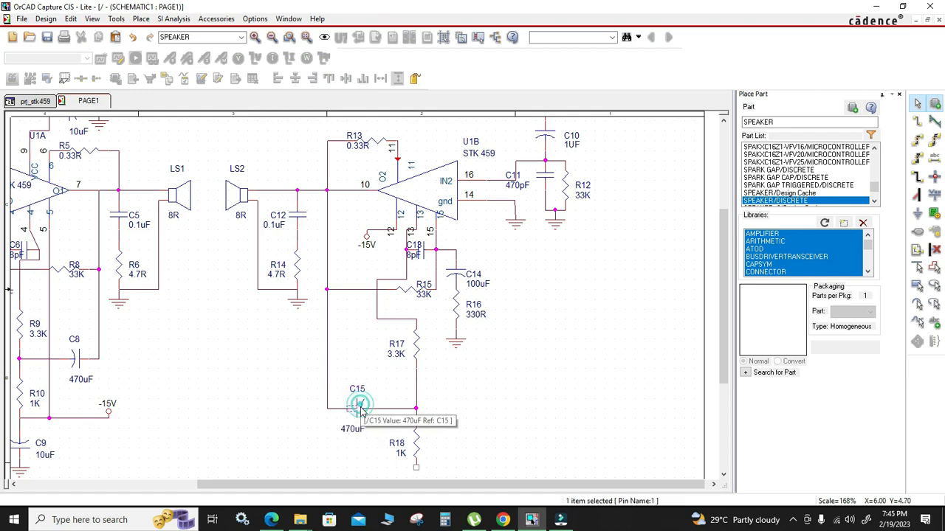
{"action": "left_click", "coordinate": [362, 411]}
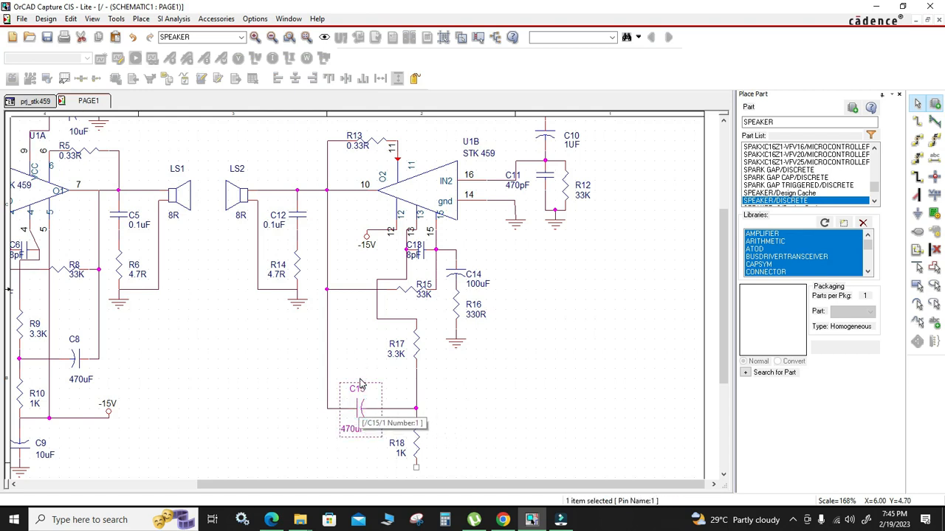
{"action": "left_click_drag", "start_coordinate": [362, 410], "coordinate": [358, 386]}
Step: Move R18 up to the C15 and R17 junction
{"action": "scroll", "coordinate": [474, 395], "scroll_direction": "down", "scroll_amount": 1}
{"action": "left_click", "coordinate": [420, 420]}
{"action": "left_click_drag", "start_coordinate": [417, 434], "coordinate": [417, 415]}
{"action": "left_click", "coordinate": [463, 404]}
{"action": "scroll", "coordinate": [474, 395], "scroll_direction": "down", "scroll_amount": 1}
{"action": "scroll", "coordinate": [474, 393], "scroll_direction": "down", "scroll_amount": 1, "text": "ctrl"}
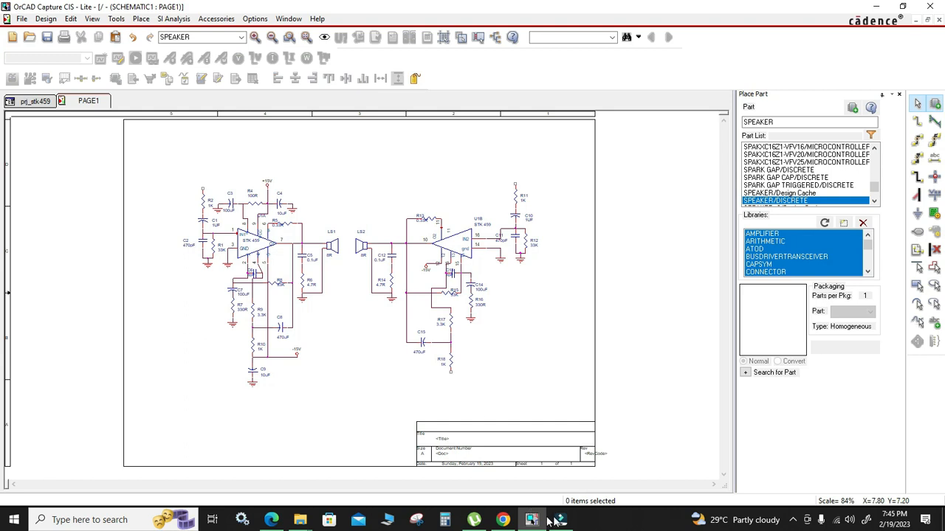
Step: Switch to the STK459 datasheet PDF in Edge and mark the -VCC line running to the second channel's 1k resistor
{"action": "left_click", "coordinate": [281, 522]}
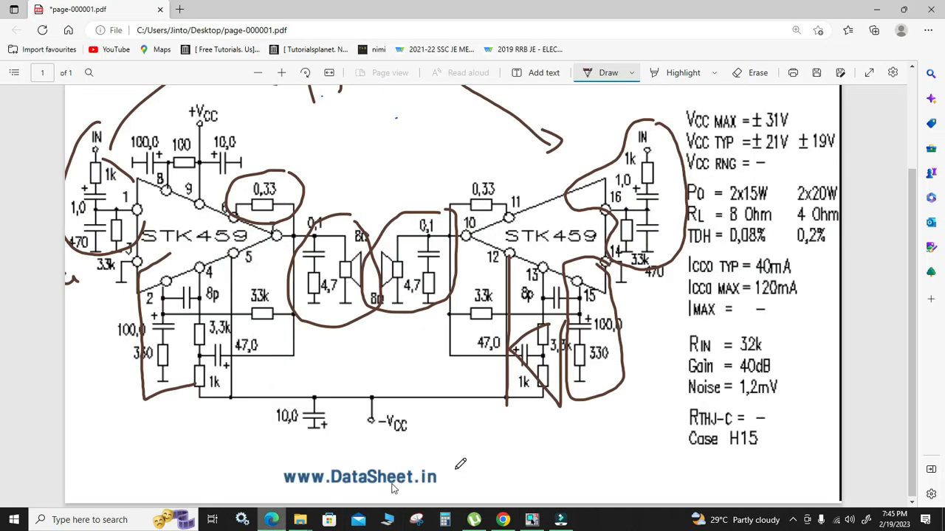
{"action": "mouse_move", "coordinate": [543, 390]}
{"action": "left_mouse_down"}
{"action": "mouse_move", "coordinate": [516, 403]}
{"action": "mouse_move", "coordinate": [375, 399]}
{"action": "left_mouse_up"}
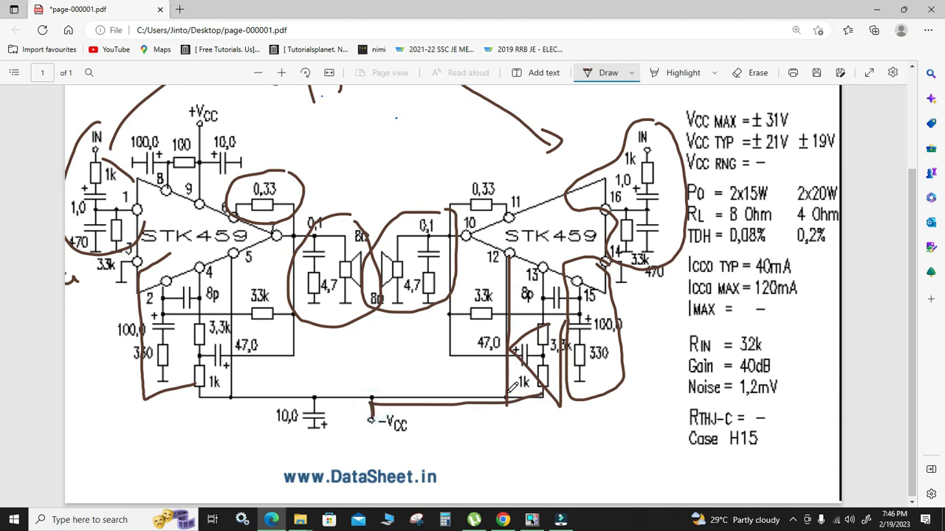
{"action": "mouse_move", "coordinate": [506, 372]}
{"action": "left_mouse_down"}
{"action": "mouse_move", "coordinate": [508, 403]}
{"action": "mouse_move", "coordinate": [542, 383]}
{"action": "left_mouse_up"}
{"action": "mouse_move", "coordinate": [509, 410]}
{"action": "left_mouse_down"}
{"action": "mouse_move", "coordinate": [511, 426]}
{"action": "mouse_move", "coordinate": [543, 415]}
{"action": "left_mouse_up"}
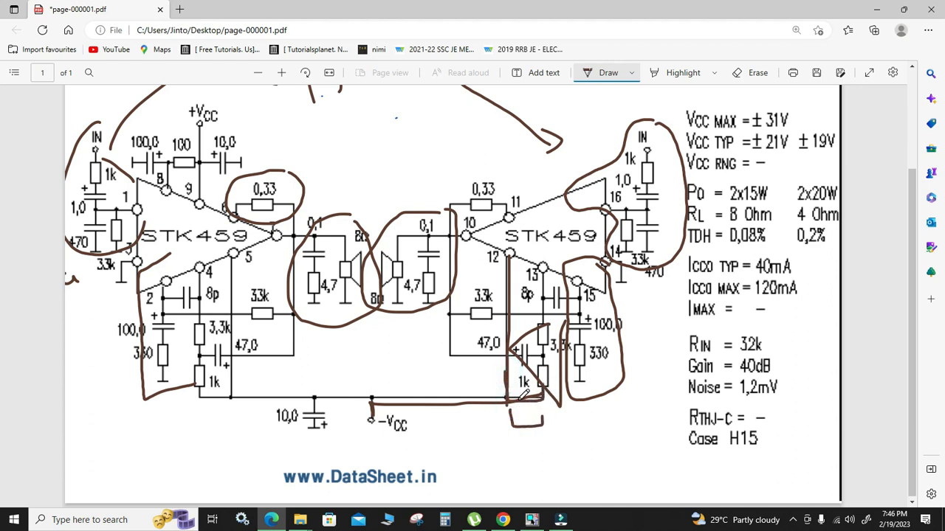
Step: Back in OrCAD Capture, copy the -15V power symbol below R18 and rotate it to hang downward
{"action": "left_click", "coordinate": [534, 521]}
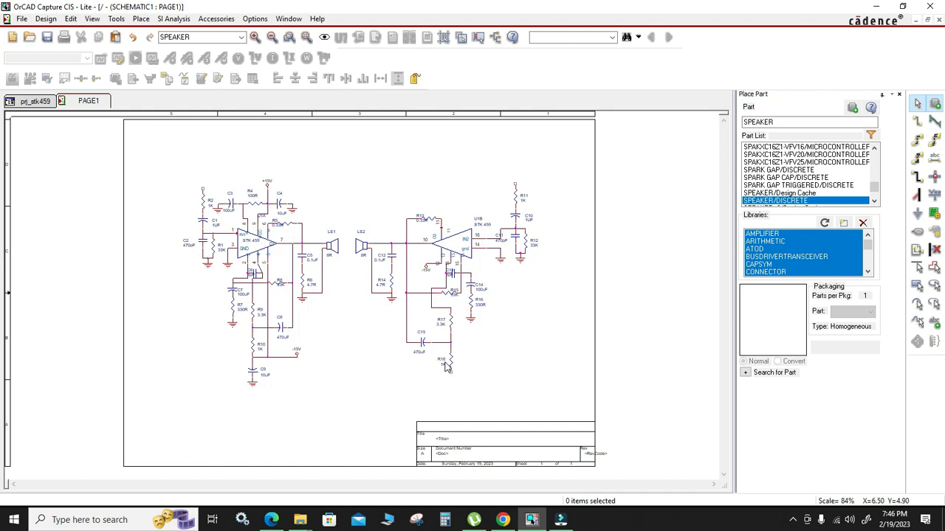
{"action": "left_click", "coordinate": [298, 359]}
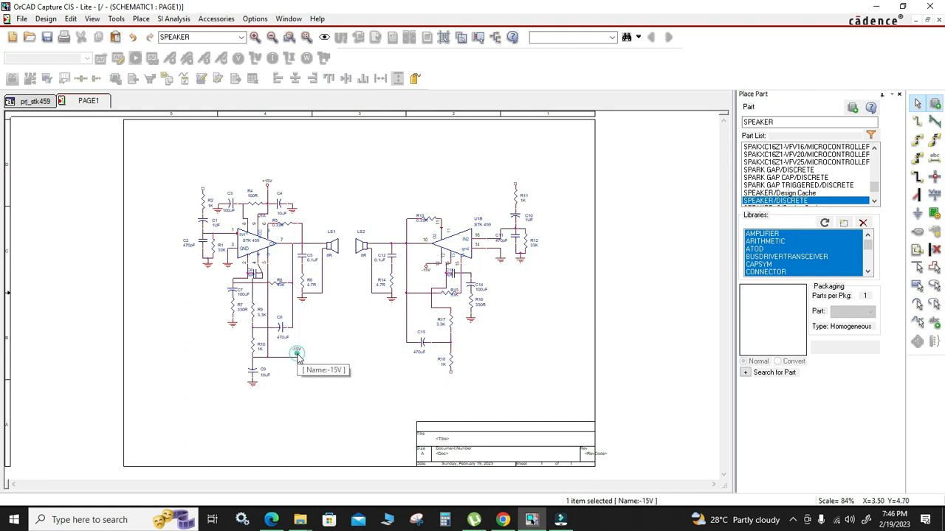
{"action": "left_click", "coordinate": [451, 388]}
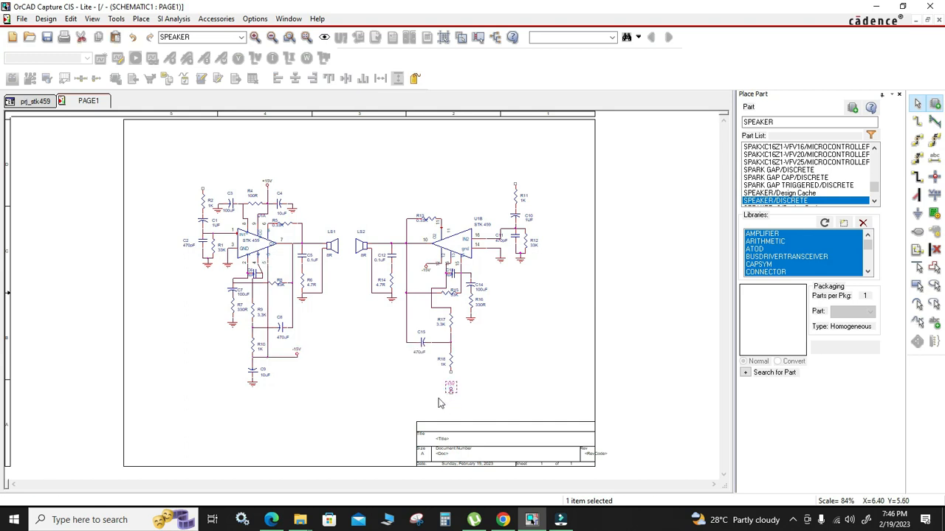
{"action": "key", "text": "r"}
Step: Wire the new -15V power symbol to the open lower end of R18
{"action": "key", "text": "w"}
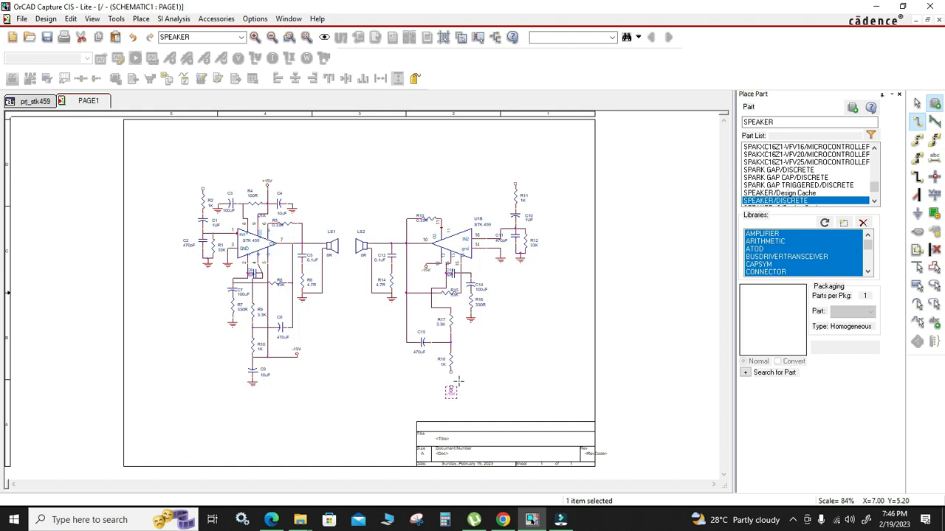
{"action": "left_click", "coordinate": [450, 386]}
{"action": "left_click", "coordinate": [450, 371]}
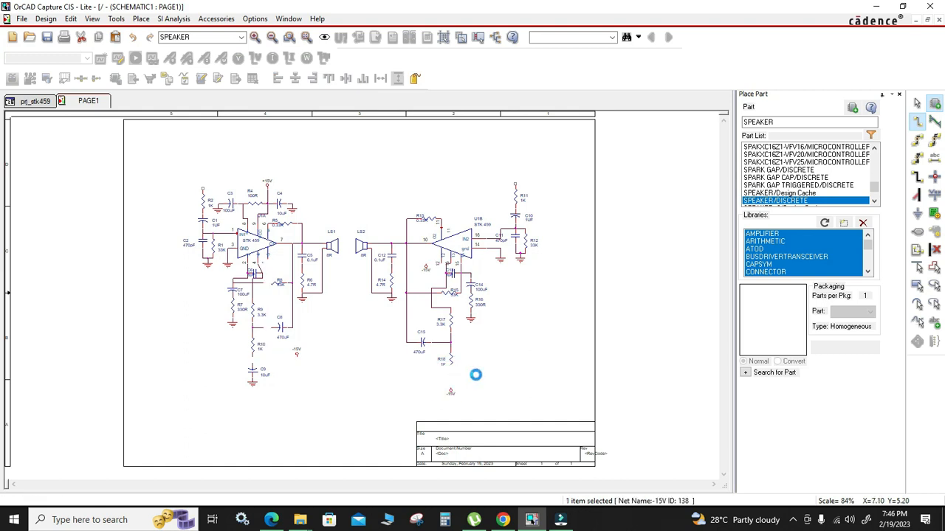
{"action": "key", "text": "Escape"}
{"action": "left_click", "coordinate": [453, 404]}
Step: Move the new -15V power symbol closer to the lower end of R18
{"action": "scroll", "coordinate": [454, 405], "scroll_direction": "up", "scroll_amount": 1, "text": "ctrl"}
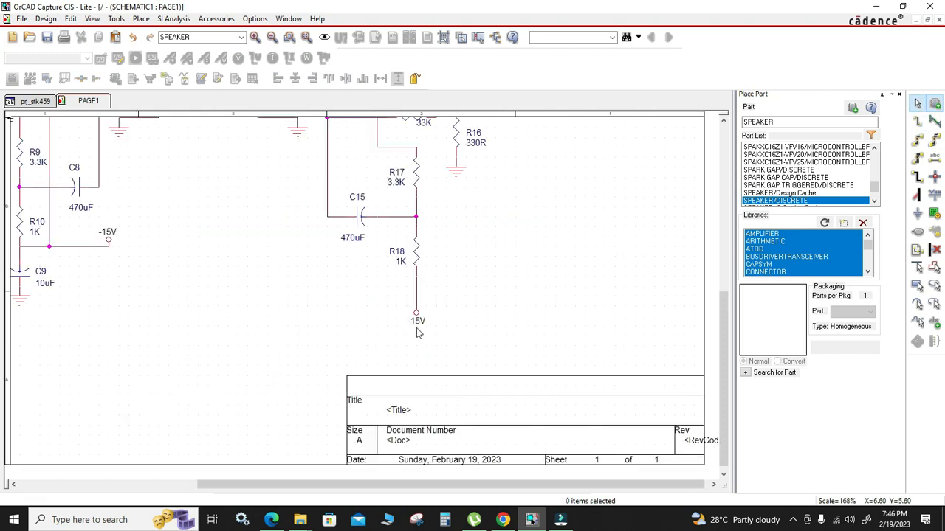
{"action": "left_click", "coordinate": [415, 315]}
{"action": "left_click_drag", "start_coordinate": [417, 315], "coordinate": [418, 296]}
{"action": "left_click", "coordinate": [451, 329]}
{"action": "scroll", "coordinate": [455, 337], "scroll_direction": "down", "scroll_amount": 1, "text": "ctrl"}
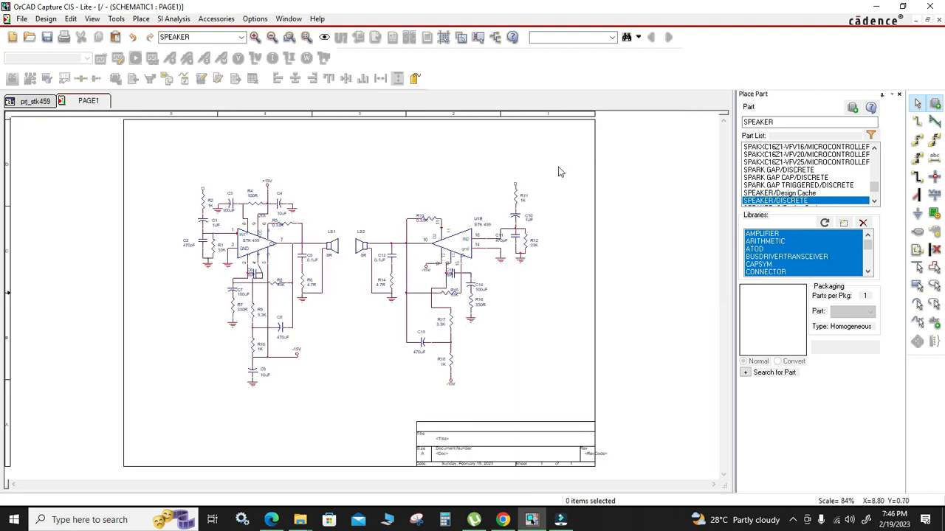
Step: Shift the vertical R13 feedback wire and its output junction closer to pin 10 of U1B
{"action": "left_click", "coordinate": [406, 257]}
{"action": "left_click", "coordinate": [406, 265]}
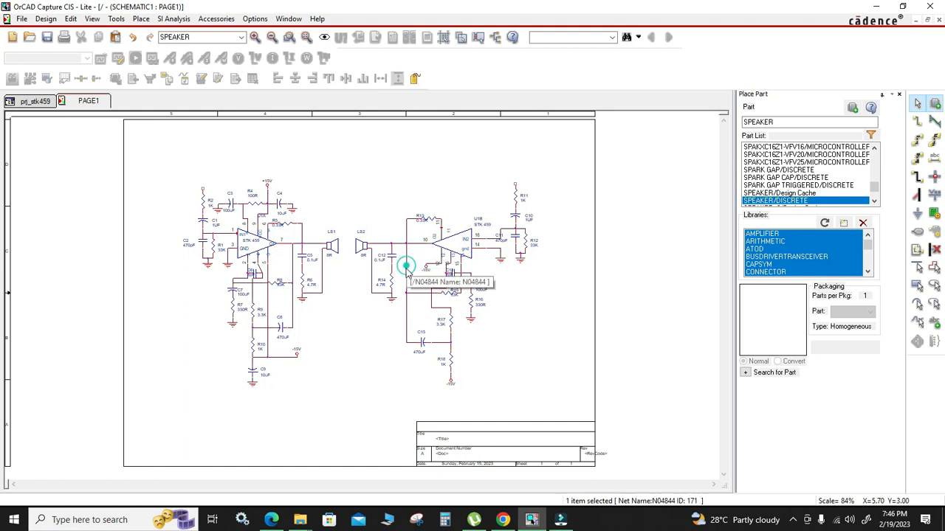
{"action": "left_click_drag", "start_coordinate": [408, 270], "coordinate": [415, 265]}
{"action": "scroll", "coordinate": [413, 240], "scroll_direction": "up", "scroll_amount": 2, "text": "ctrl"}
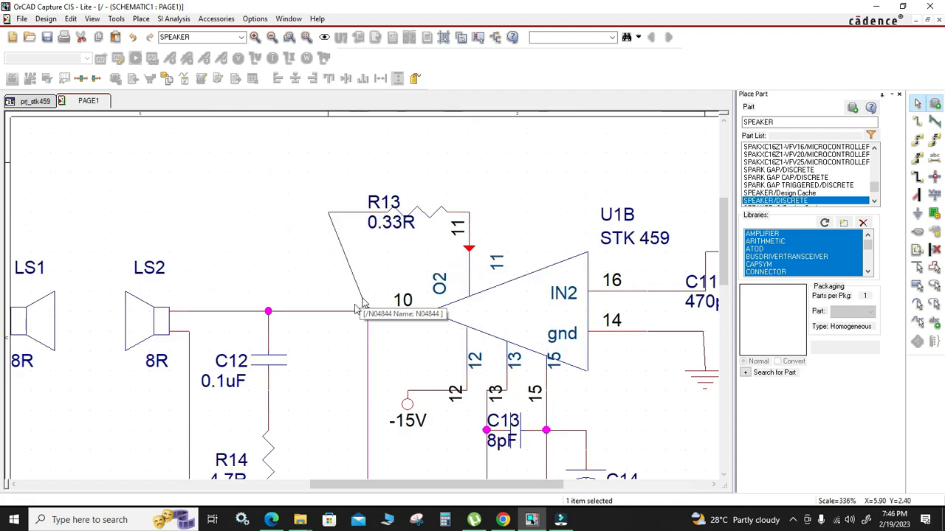
{"action": "left_click", "coordinate": [331, 221]}
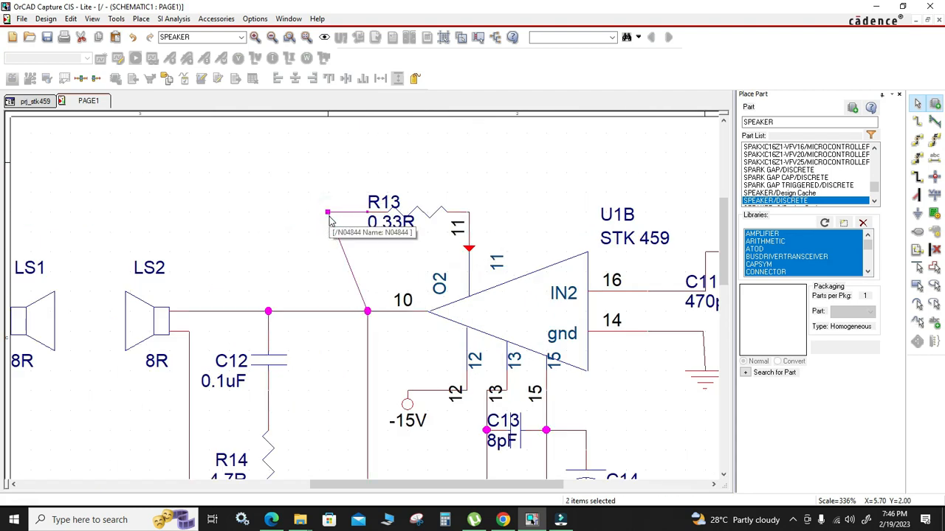
{"action": "left_click_drag", "start_coordinate": [329, 213], "coordinate": [363, 222]}
{"action": "left_click_drag", "start_coordinate": [367, 262], "coordinate": [344, 265]}
{"action": "scroll", "coordinate": [354, 295], "scroll_direction": "down", "scroll_amount": 5}
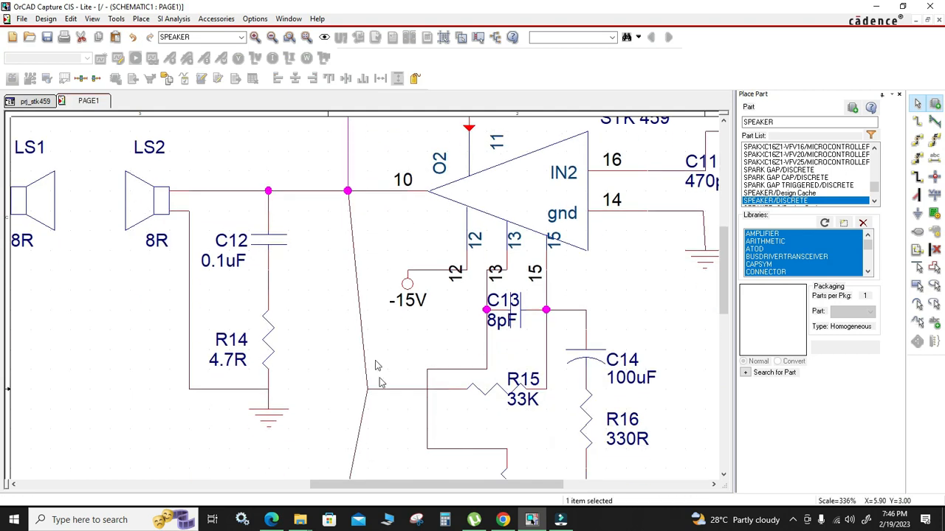
{"action": "left_click_drag", "start_coordinate": [367, 374], "coordinate": [327, 377]}
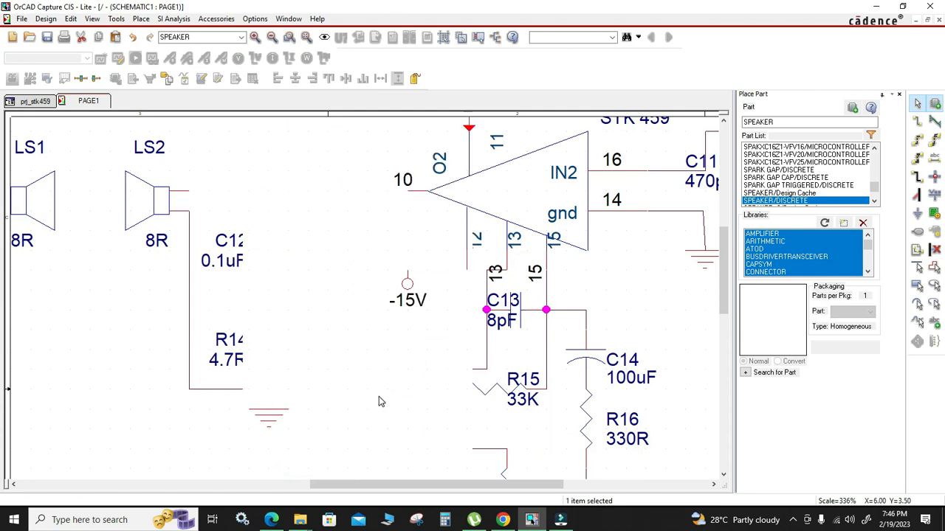
{"action": "key", "text": "o"}
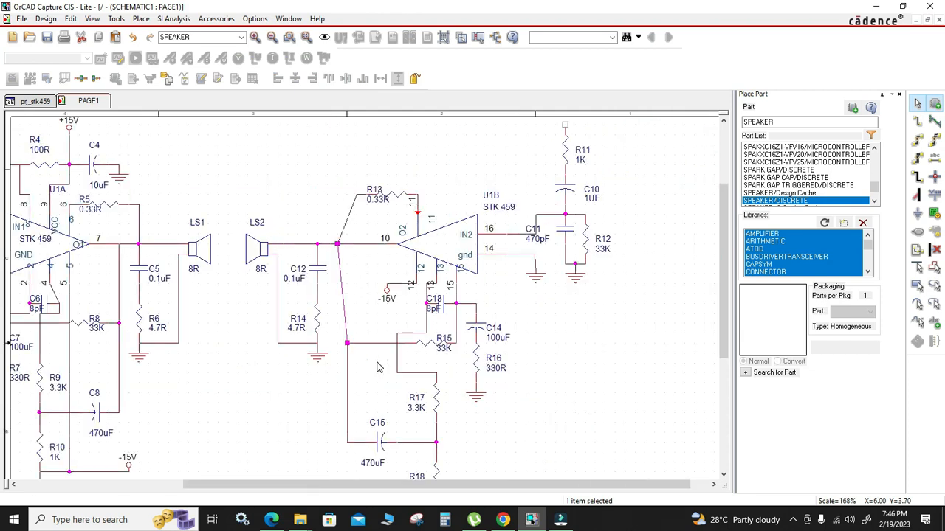
{"action": "key", "text": "ctrl+z"}
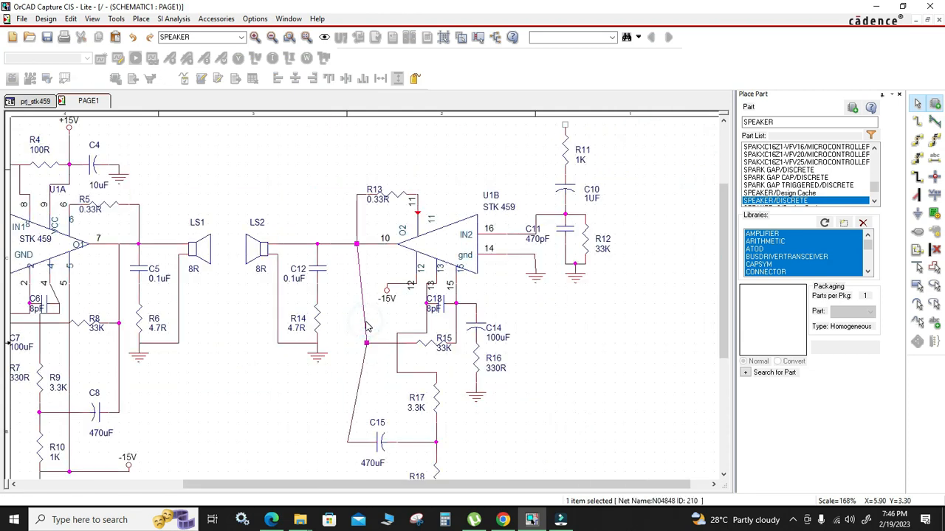
Step: Delete the slanted wires and leftover stubs linking the pin 10 junction, R15 and C15
{"action": "key", "text": "Delete"}
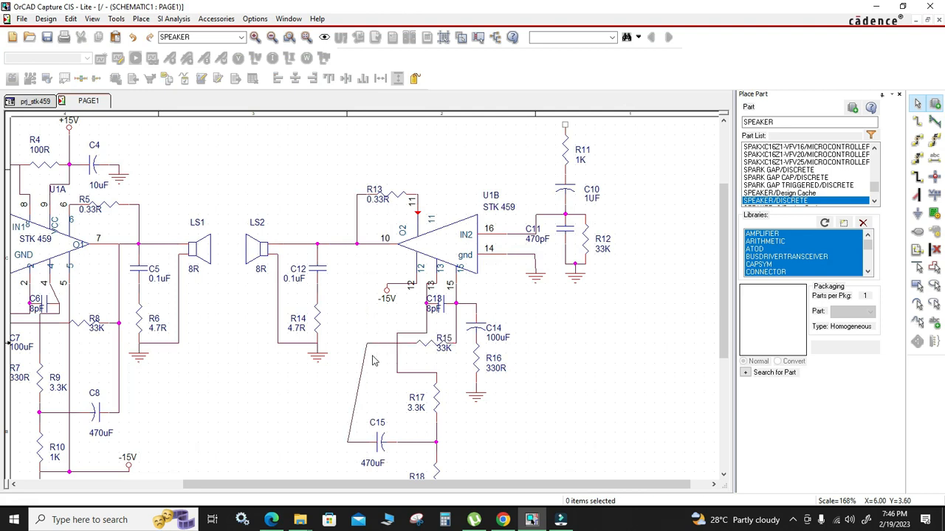
{"action": "left_click", "coordinate": [361, 373]}
{"action": "key", "text": "Delete"}
{"action": "left_click", "coordinate": [372, 345]}
{"action": "key", "text": "Delete"}
{"action": "left_click", "coordinate": [352, 442]}
{"action": "key", "text": "Delete"}
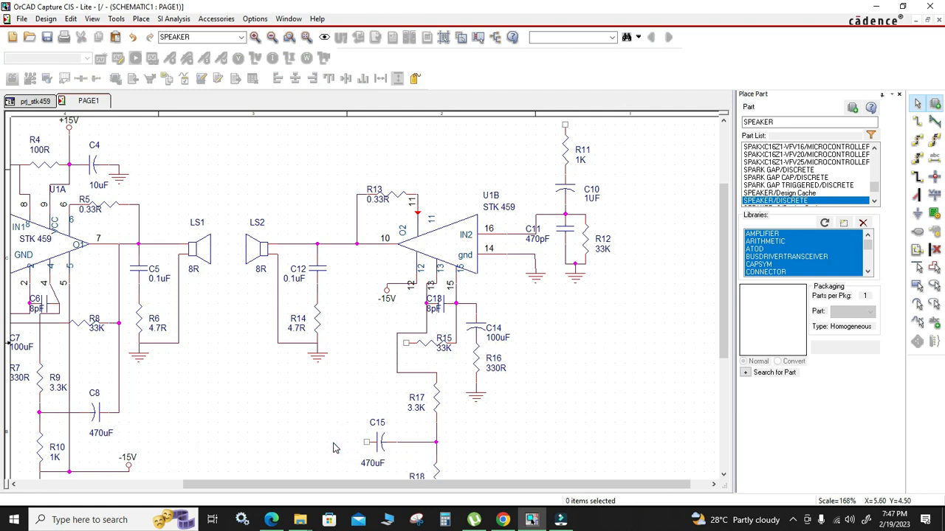
Step: Wire C15 straight up to the pin 10 output junction and connect R15 to that vertical wire
{"action": "key", "text": "w"}
{"action": "left_click", "coordinate": [366, 442]}
{"action": "left_click", "coordinate": [357, 244]}
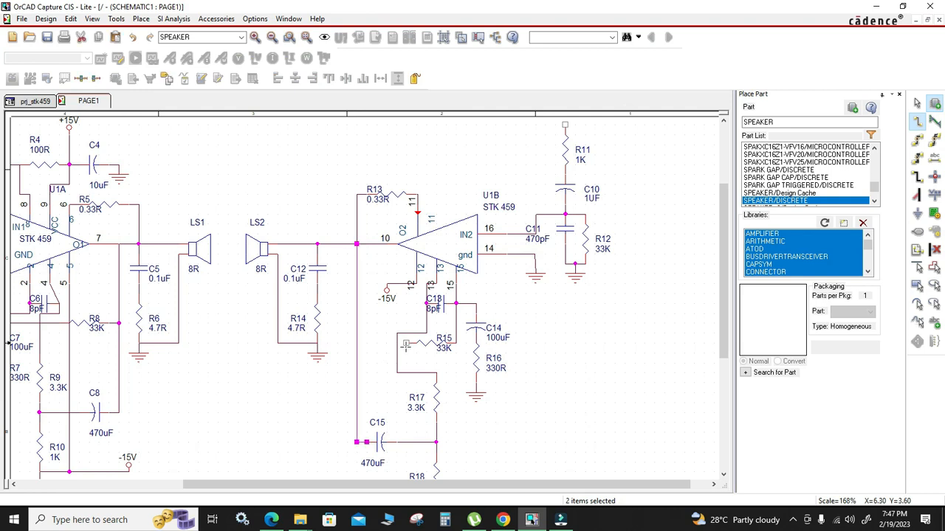
{"action": "left_click", "coordinate": [356, 342]}
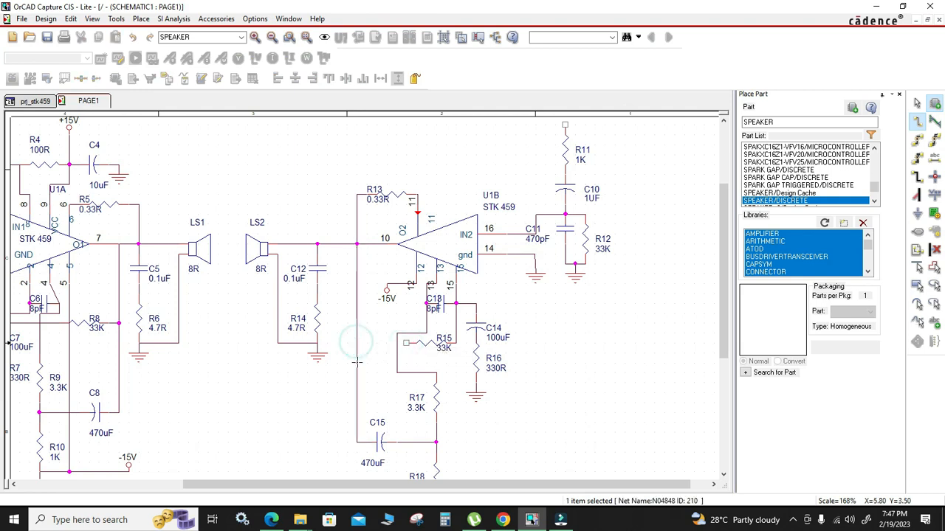
{"action": "key", "text": "Escape"}
{"action": "key", "text": "Escape"}
{"action": "scroll", "coordinate": [357, 363], "scroll_direction": "down", "scroll_amount": 1, "text": "ctrl"}
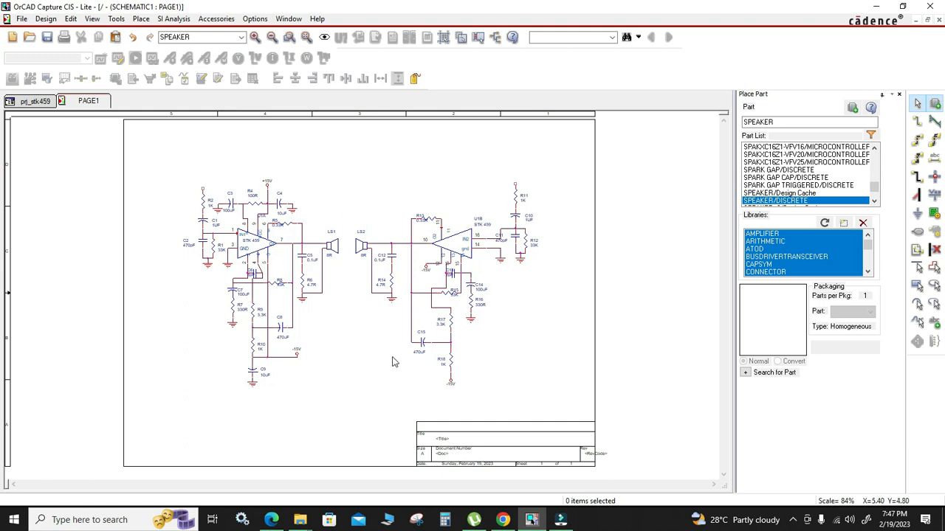
Step: Search the part libraries for "connector" and look through the matching parts and their previews for a suitable one
{"action": "double_click", "coordinate": [785, 123]}
{"action": "type", "text": "conn"}
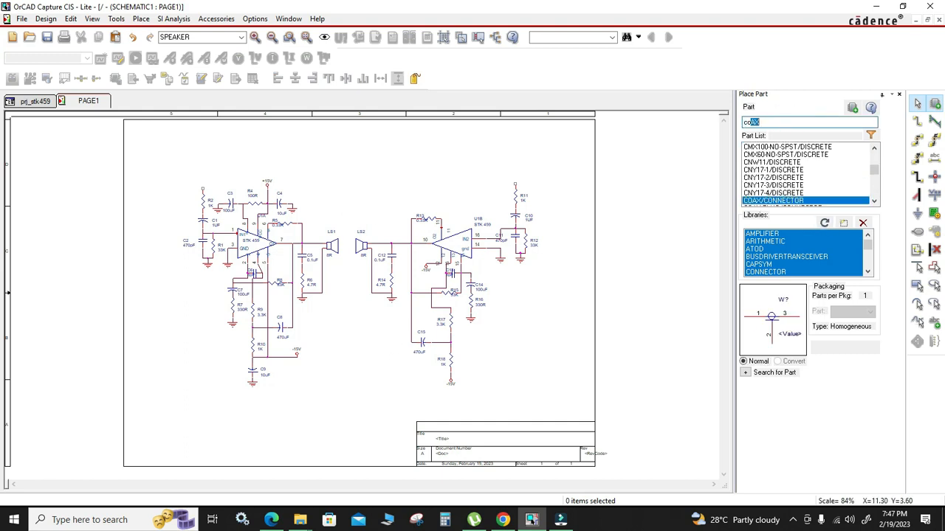
{"action": "type", "text": "ec"}
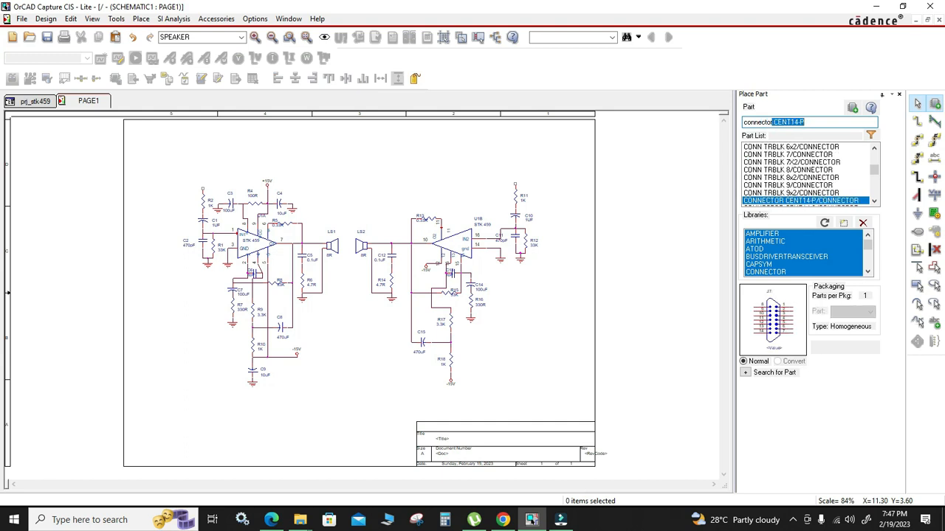
{"action": "type", "text": "tor"}
{"action": "key", "text": "Down"}
{"action": "key", "text": "Down"}
{"action": "key", "text": "Down"}
{"action": "key", "text": "Down"}
{"action": "key", "text": "Down"}
{"action": "key", "text": "Down"}
{"action": "key", "text": "Down"}
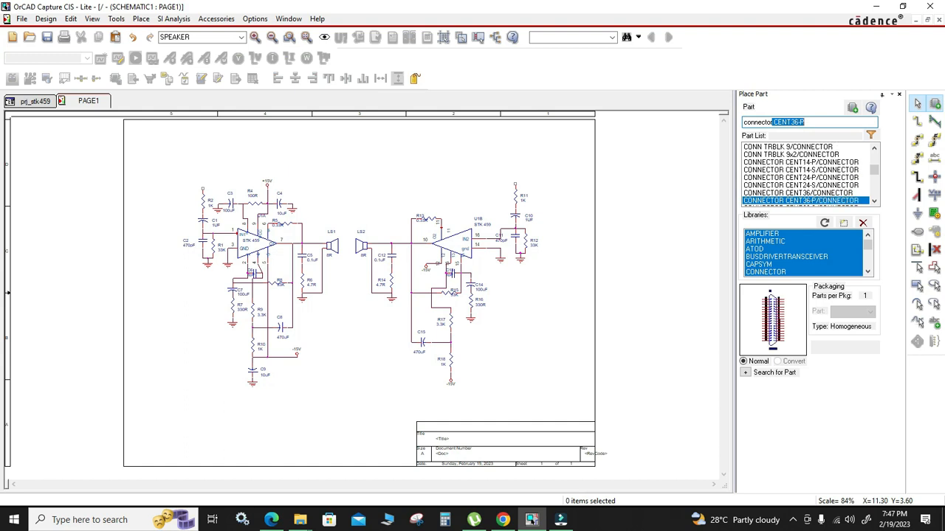
{"action": "key", "text": "Down"}
{"action": "key", "text": "Down"}
{"action": "key", "text": "Down"}
{"action": "key", "text": "Down"}
{"action": "key", "text": "Down"}
{"action": "key", "text": "Down"}
{"action": "key", "text": "Down"}
{"action": "key", "text": "Down"}
{"action": "key", "text": "Down"}
{"action": "key", "text": "Down"}
{"action": "key", "text": "Down"}
{"action": "key", "text": "Down"}
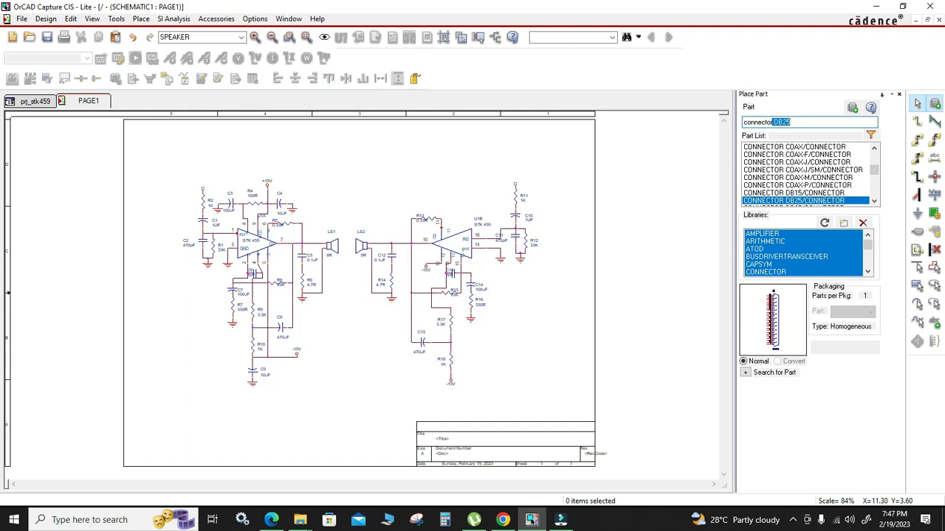
{"action": "key", "text": "Down"}
{"action": "key", "text": "Down"}
{"action": "key", "text": "Down"}
{"action": "key", "text": "Down"}
{"action": "key", "text": "Down"}
{"action": "key", "text": "Down"}
{"action": "key", "text": "Down"}
{"action": "key", "text": "Down"}
{"action": "key", "text": "Down"}
{"action": "key", "text": "Down"}
{"action": "key", "text": "Down"}
{"action": "key", "text": "Down"}
{"action": "key", "text": "Down"}
{"action": "key", "text": "Down"}
{"action": "key", "text": "Down"}
{"action": "key", "text": "Down"}
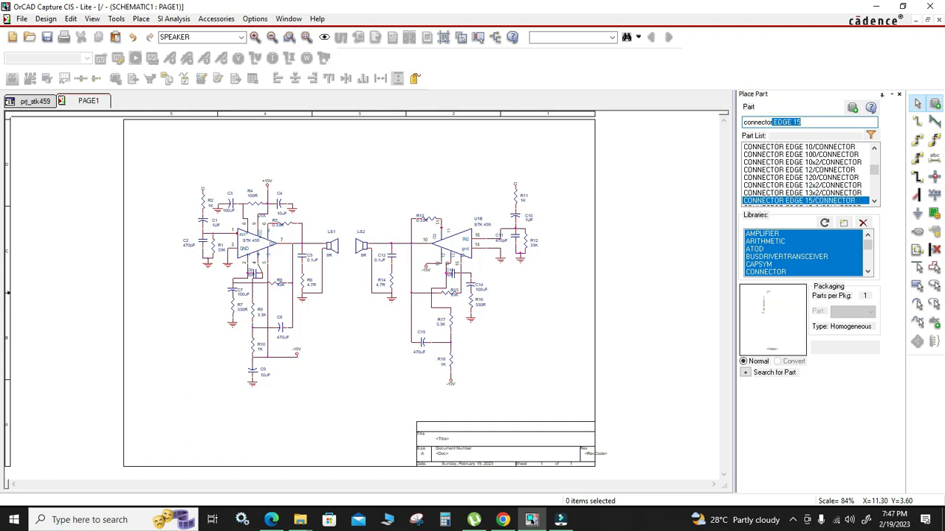
{"action": "key", "text": "Down"}
{"action": "key", "text": "Down"}
{"action": "key", "text": "Down"}
{"action": "key", "text": "Down"}
{"action": "key", "text": "Down"}
{"action": "key", "text": "Down"}
{"action": "key", "text": "Down"}
{"action": "key", "text": "Down"}
{"action": "key", "text": "Down"}
{"action": "key", "text": "Down"}
{"action": "key", "text": "Down"}
{"action": "key", "text": "Down"}
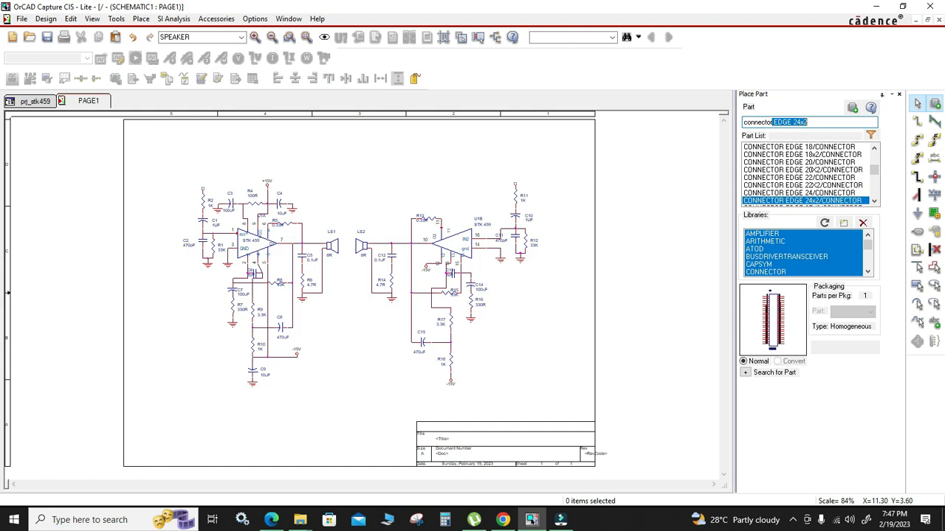
{"action": "key", "text": "Down"}
{"action": "key", "text": "Down"}
{"action": "key", "text": "Down"}
{"action": "key", "text": "Down"}
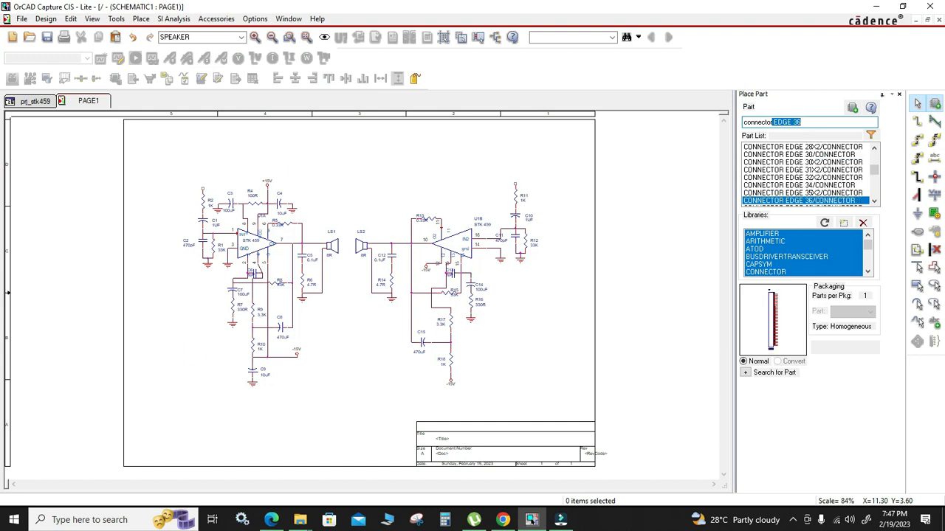
{"action": "key", "text": "Down"}
{"action": "key", "text": "Down"}
{"action": "key", "text": "Down"}
{"action": "key", "text": "Down"}
{"action": "key", "text": "Down"}
{"action": "key", "text": "Down"}
{"action": "key", "text": "Down"}
{"action": "key", "text": "Down"}
{"action": "key", "text": "Down"}
{"action": "key", "text": "Down"}
{"action": "key", "text": "Down"}
{"action": "key", "text": "Down"}
{"action": "key", "text": "Down"}
{"action": "key", "text": "Down"}
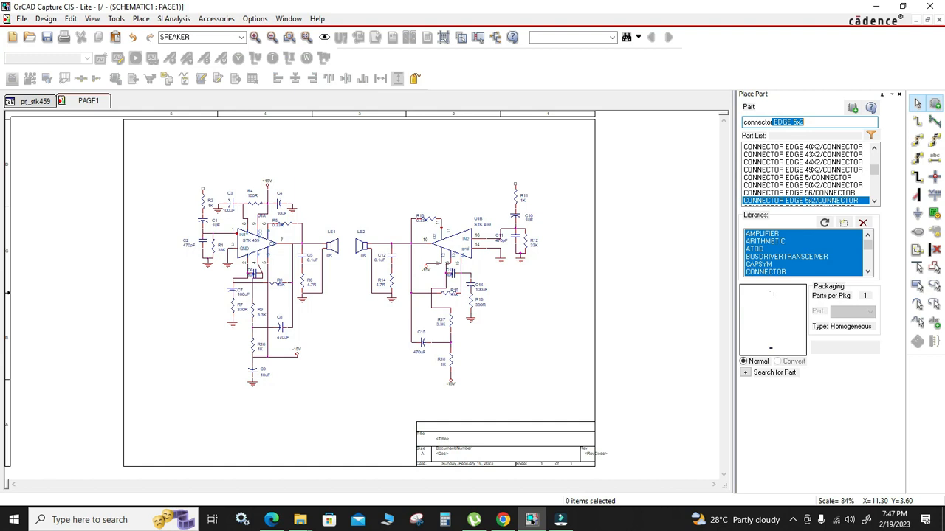
{"action": "key", "text": "Down"}
{"action": "key", "text": "Down"}
{"action": "key", "text": "Down"}
{"action": "key", "text": "Down"}
{"action": "key", "text": "Down"}
{"action": "key", "text": "Down"}
{"action": "key", "text": "Down"}
{"action": "key", "text": "Down"}
{"action": "key", "text": "Down"}
{"action": "key", "text": "Down"}
{"action": "key", "text": "Down"}
{"action": "key", "text": "Down"}
{"action": "key", "text": "Down"}
{"action": "key", "text": "Down"}
{"action": "key", "text": "Down"}
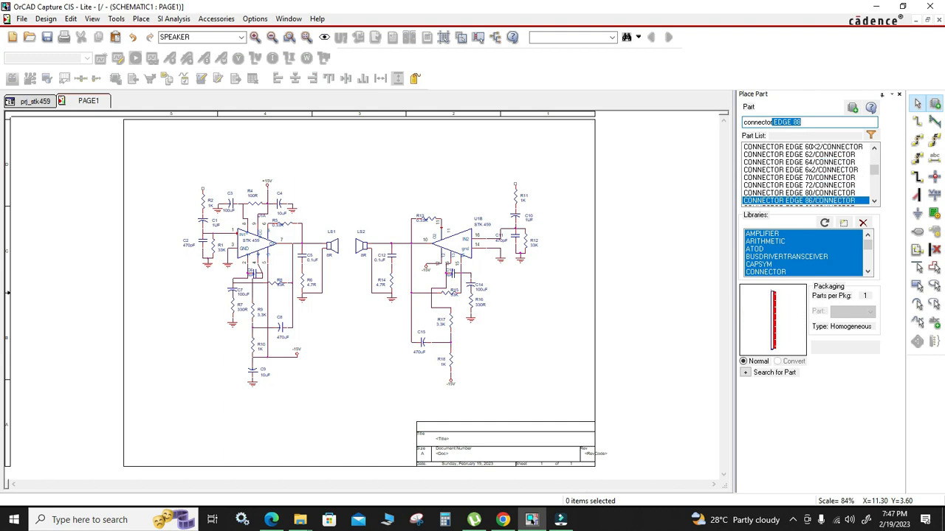
{"action": "key", "text": "Down"}
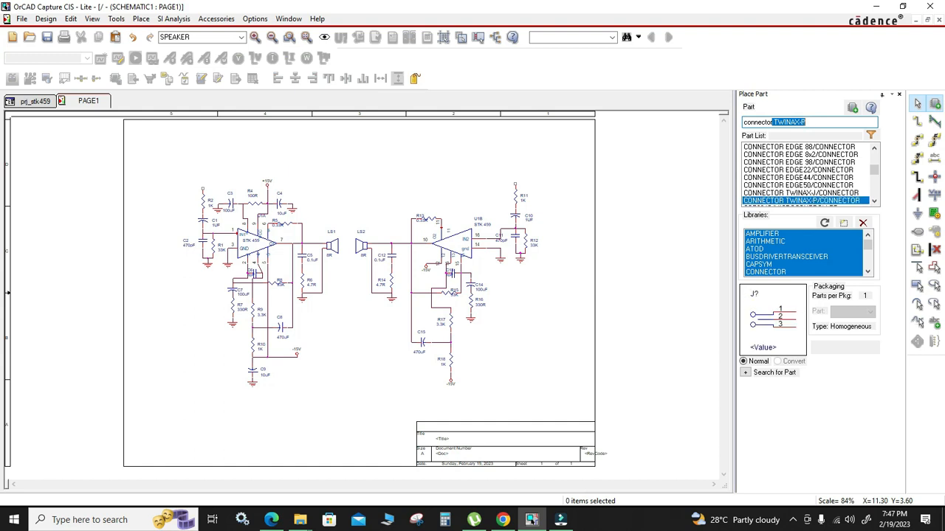
{"action": "key", "text": "Up"}
{"action": "key", "text": "Up"}
{"action": "key", "text": "Up"}
{"action": "key", "text": "Up"}
{"action": "key", "text": "Up"}
{"action": "key", "text": "Up"}
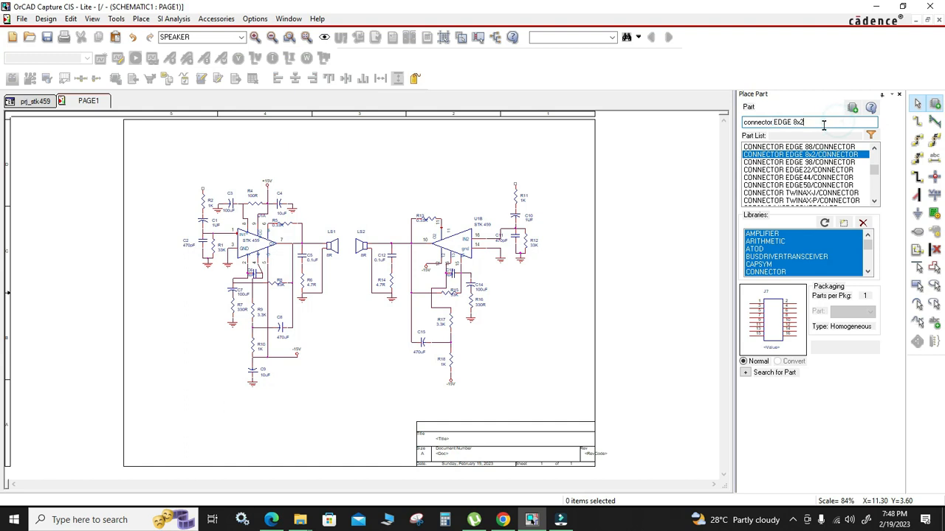
Step: Search the part libraries for "header", find the three-pin HEADER 3 in the CONNECTOR library and place one above the circuits
{"action": "left_click_drag", "start_coordinate": [822, 122], "coordinate": [698, 138]}
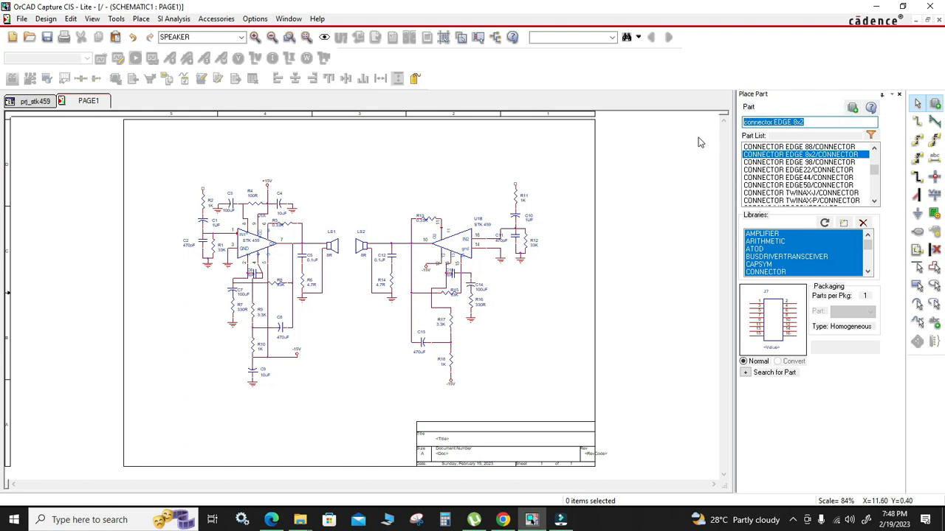
{"action": "type", "text": "he"}
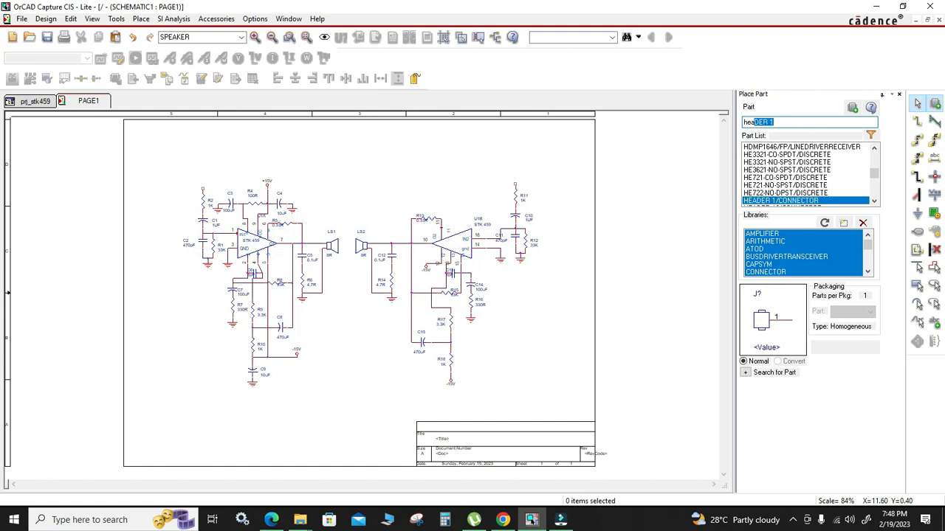
{"action": "type", "text": "e"}
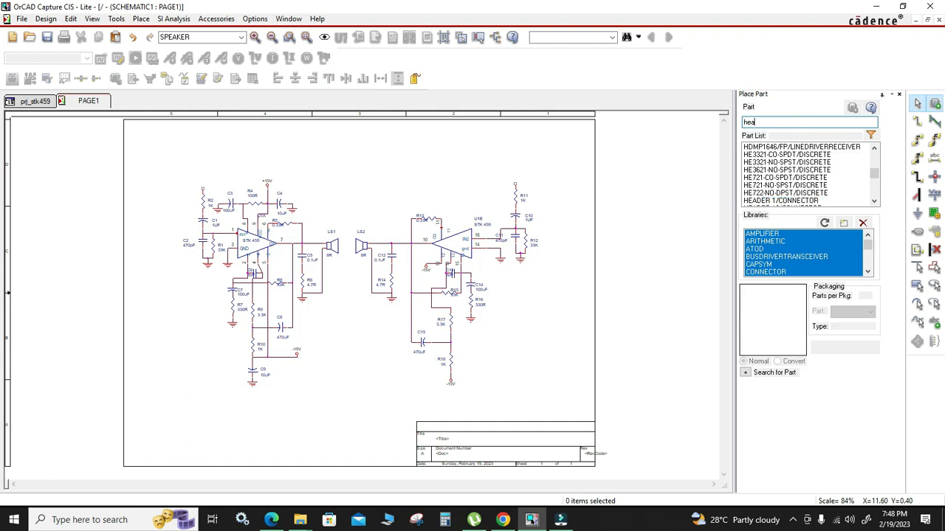
{"action": "type", "text": "hea"}
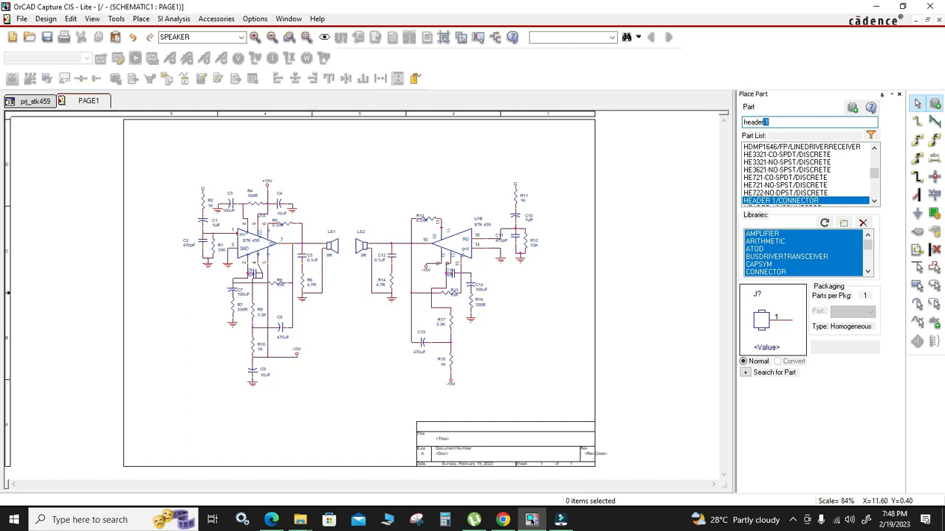
{"action": "type", "text": "der"}
{"action": "key", "text": "Down"}
{"action": "key", "text": "Down"}
{"action": "key", "text": "Down"}
{"action": "key", "text": "Down"}
{"action": "key", "text": "Down"}
{"action": "key", "text": "Down"}
{"action": "key", "text": "Down"}
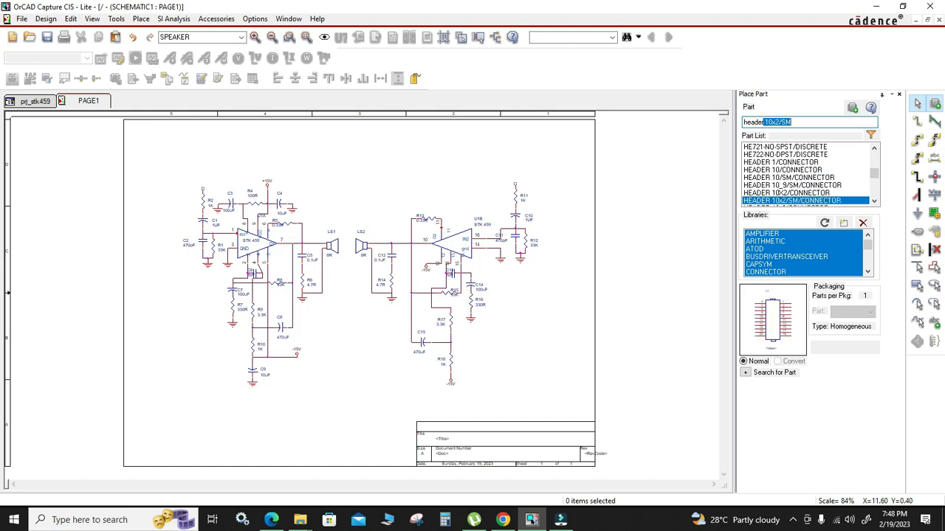
{"action": "key", "text": "Down"}
{"action": "key", "text": "Down"}
{"action": "key", "text": "Down"}
{"action": "key", "text": "Down"}
{"action": "key", "text": "Down"}
{"action": "key", "text": "Down"}
{"action": "key", "text": "Down"}
{"action": "key", "text": "Down"}
{"action": "key", "text": "Down"}
{"action": "key", "text": "Down"}
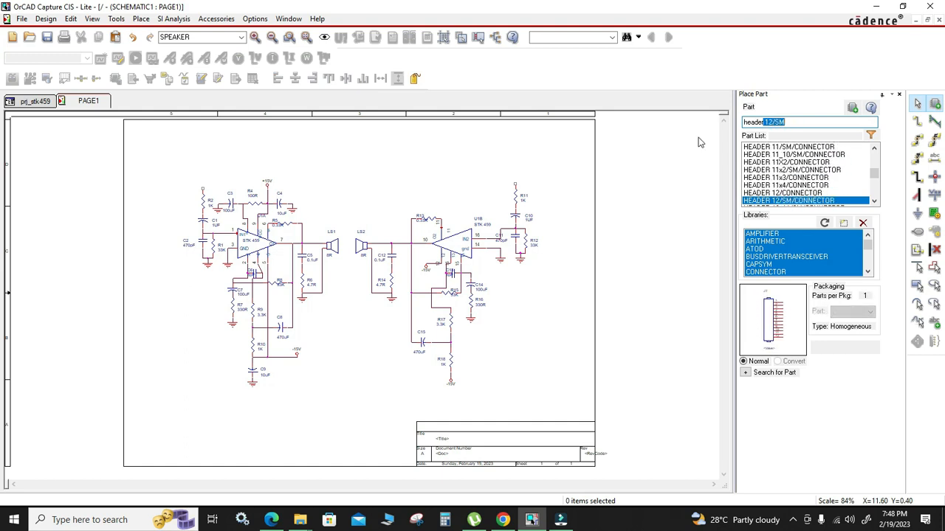
{"action": "key", "text": "Down"}
{"action": "key", "text": "Down"}
{"action": "key", "text": "Down"}
{"action": "key", "text": "Down"}
{"action": "key", "text": "Down"}
{"action": "key", "text": "Down"}
{"action": "key", "text": "Down"}
{"action": "key", "text": "Down"}
{"action": "key", "text": "Down"}
{"action": "key", "text": "Down"}
{"action": "key", "text": "Down"}
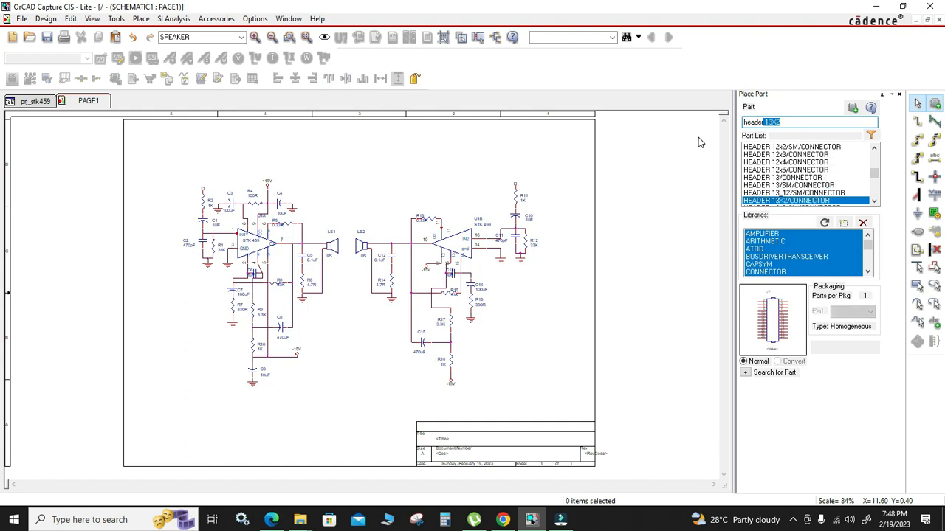
{"action": "key", "text": "Down"}
{"action": "key", "text": "Down"}
{"action": "key", "text": "Down"}
{"action": "key", "text": "Down"}
{"action": "key", "text": "Down"}
{"action": "key", "text": "Down"}
{"action": "key", "text": "Down"}
{"action": "key", "text": "Down"}
{"action": "key", "text": "Down"}
{"action": "key", "text": "Down"}
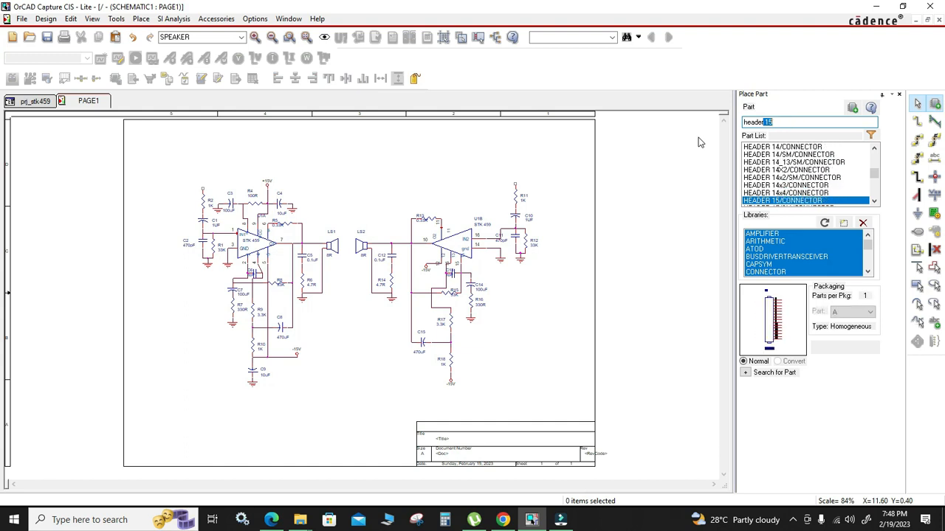
{"action": "key", "text": "Down"}
{"action": "key", "text": "Down"}
{"action": "key", "text": "Down"}
{"action": "key", "text": "Down"}
{"action": "key", "text": "Down"}
{"action": "key", "text": "Down"}
{"action": "key", "text": "Down"}
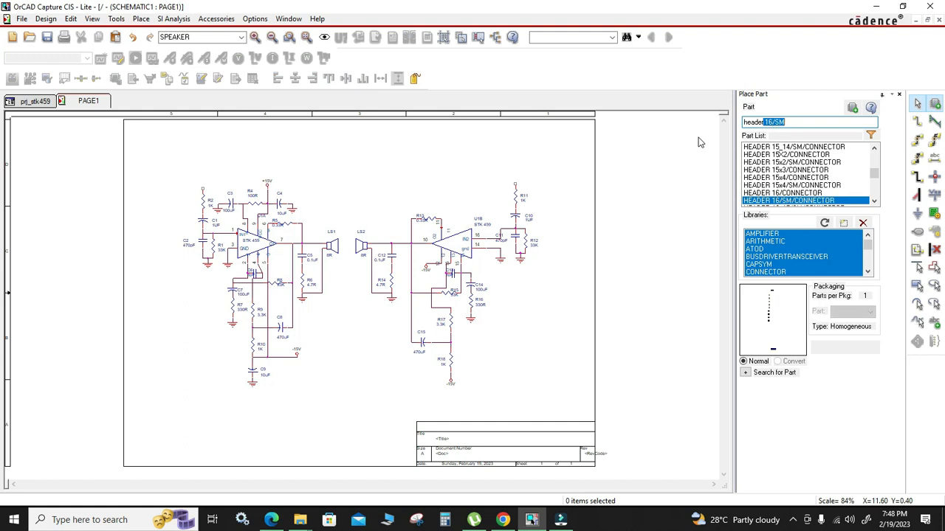
{"action": "key", "text": "Down"}
{"action": "key", "text": "Down"}
{"action": "key", "text": "Down"}
{"action": "key", "text": "Down"}
{"action": "key", "text": "Down"}
{"action": "key", "text": "Down"}
{"action": "key", "text": "Down"}
{"action": "key", "text": "Down"}
{"action": "key", "text": "Down"}
{"action": "key", "text": "Down"}
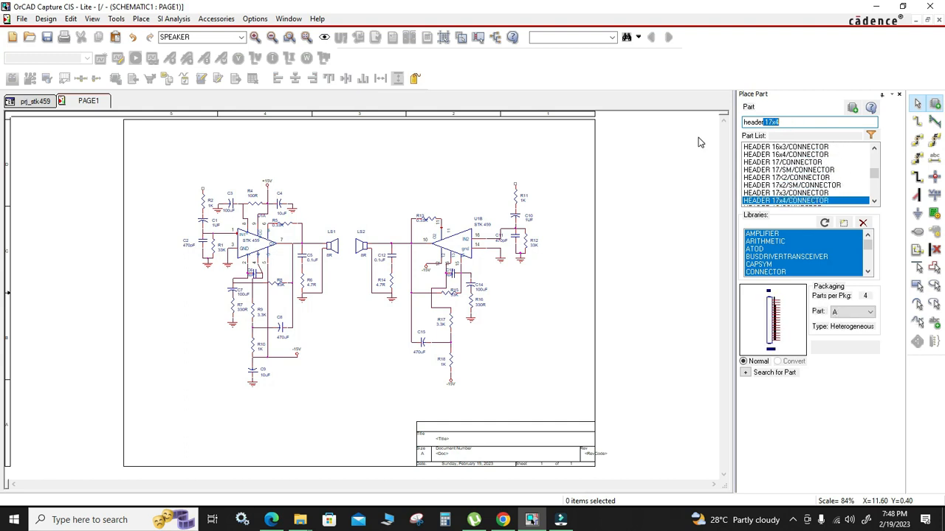
{"action": "key", "text": "Down"}
{"action": "key", "text": "Down"}
{"action": "key", "text": "Down"}
{"action": "key", "text": "Down"}
{"action": "key", "text": "Down"}
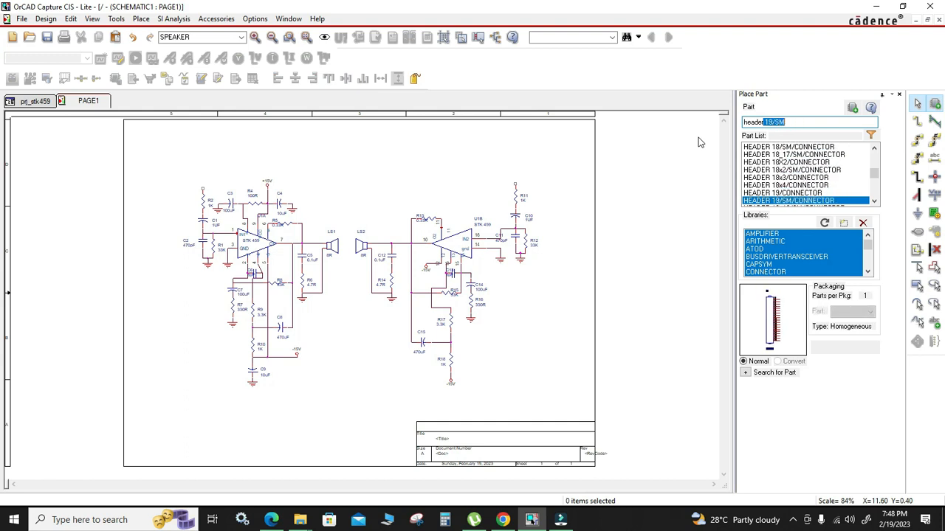
{"action": "key", "text": "Down"}
{"action": "key", "text": "Down"}
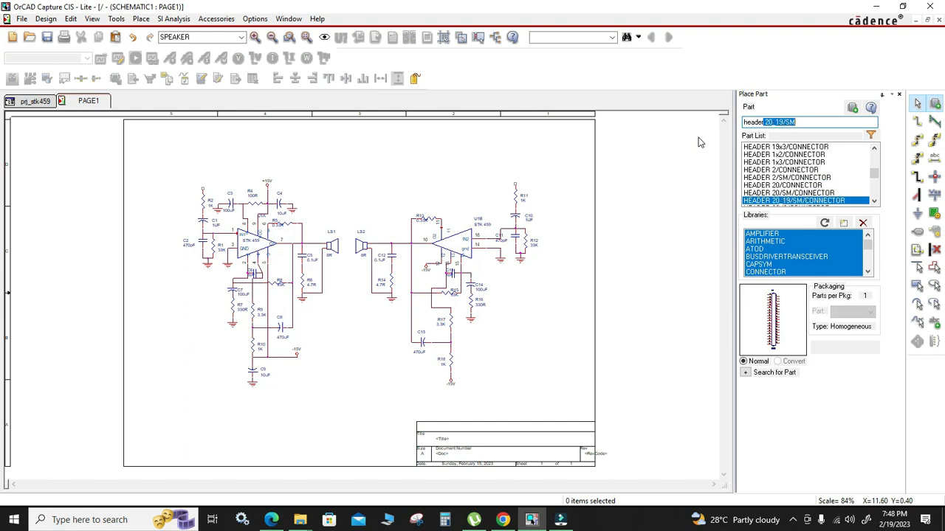
{"action": "key", "text": "Down"}
{"action": "key", "text": "Down"}
{"action": "key", "text": "Down"}
{"action": "key", "text": "Down"}
{"action": "key", "text": "Down"}
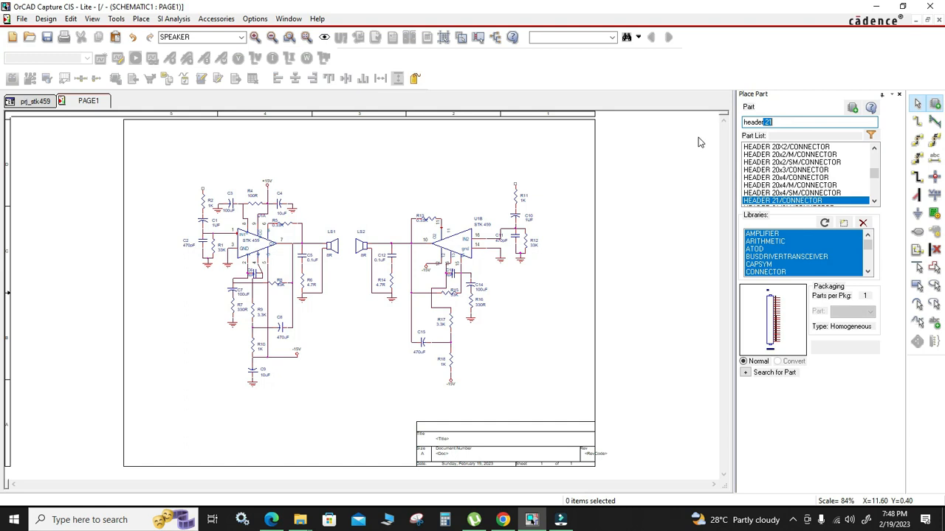
{"action": "key", "text": "Down"}
{"action": "key", "text": "Down"}
{"action": "key", "text": "Down"}
{"action": "key", "text": "Down"}
{"action": "key", "text": "Down"}
{"action": "key", "text": "Down"}
{"action": "key", "text": "Down"}
{"action": "key", "text": "Down"}
{"action": "key", "text": "Down"}
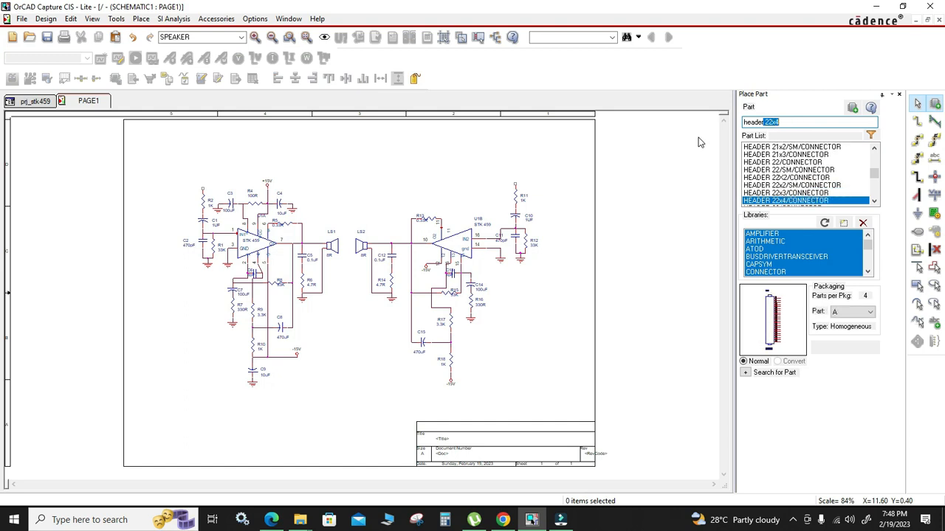
{"action": "key", "text": "Down"}
{"action": "key", "text": "Down"}
{"action": "key", "text": "Down"}
{"action": "key", "text": "Down"}
{"action": "key", "text": "Down"}
{"action": "key", "text": "Down"}
{"action": "key", "text": "Down"}
{"action": "key", "text": "Down"}
{"action": "key", "text": "Down"}
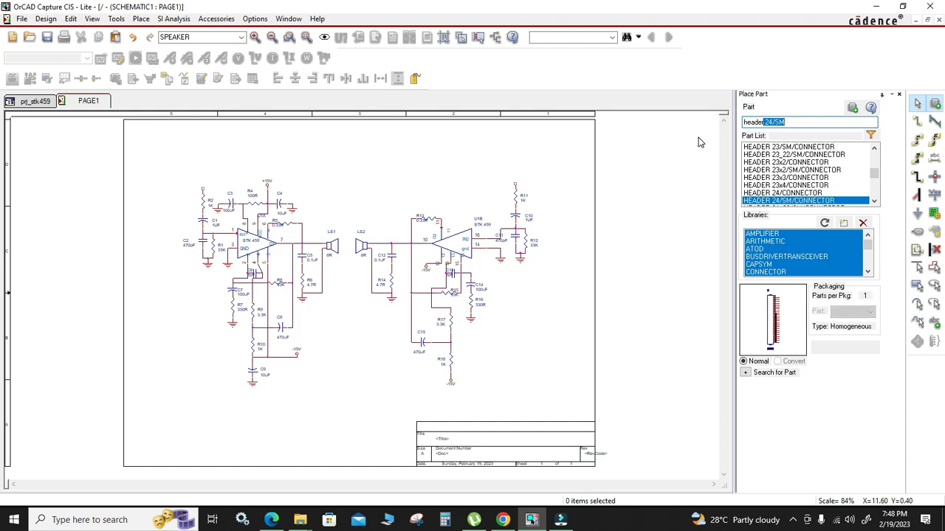
{"action": "key", "text": "Down"}
{"action": "key", "text": "Down"}
{"action": "key", "text": "Down"}
{"action": "key", "text": "Down"}
{"action": "key", "text": "Down"}
{"action": "key", "text": "Down"}
{"action": "key", "text": "Down"}
{"action": "key", "text": "Down"}
{"action": "key", "text": "Down"}
{"action": "key", "text": "Down"}
{"action": "key", "text": "Down"}
{"action": "key", "text": "Down"}
{"action": "key", "text": "Down"}
{"action": "key", "text": "Down"}
{"action": "key", "text": "Down"}
{"action": "key", "text": "Down"}
{"action": "key", "text": "Down"}
{"action": "key", "text": "Down"}
{"action": "key", "text": "Down"}
{"action": "key", "text": "Down"}
{"action": "key", "text": "Down"}
{"action": "key", "text": "Down"}
{"action": "key", "text": "Down"}
{"action": "key", "text": "Down"}
{"action": "key", "text": "Down"}
{"action": "key", "text": "Down"}
{"action": "key", "text": "Down"}
{"action": "key", "text": "Down"}
{"action": "key", "text": "Down"}
{"action": "key", "text": "Down"}
{"action": "key", "text": "Down"}
{"action": "key", "text": "Down"}
{"action": "key", "text": "Down"}
{"action": "key", "text": "Down"}
{"action": "key", "text": "Down"}
{"action": "key", "text": "Down"}
{"action": "key", "text": "Down"}
{"action": "key", "text": "Down"}
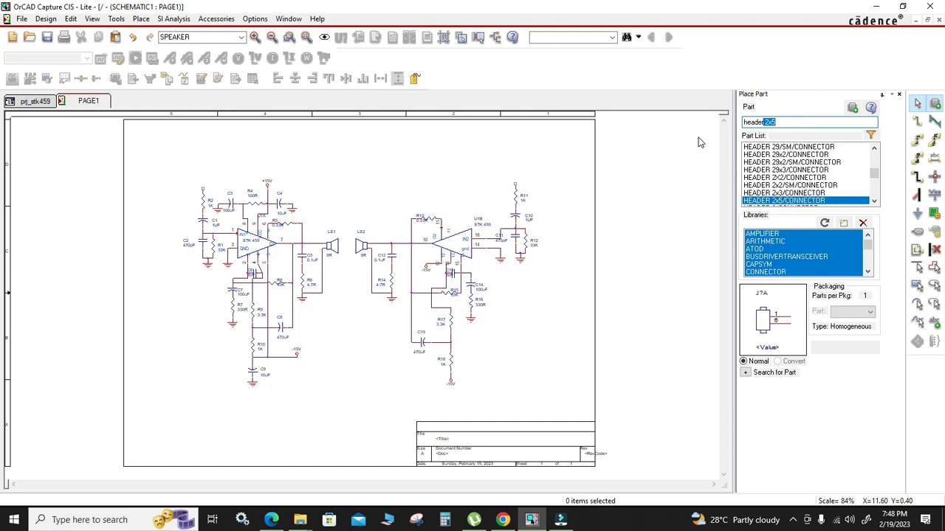
{"action": "key", "text": "Down"}
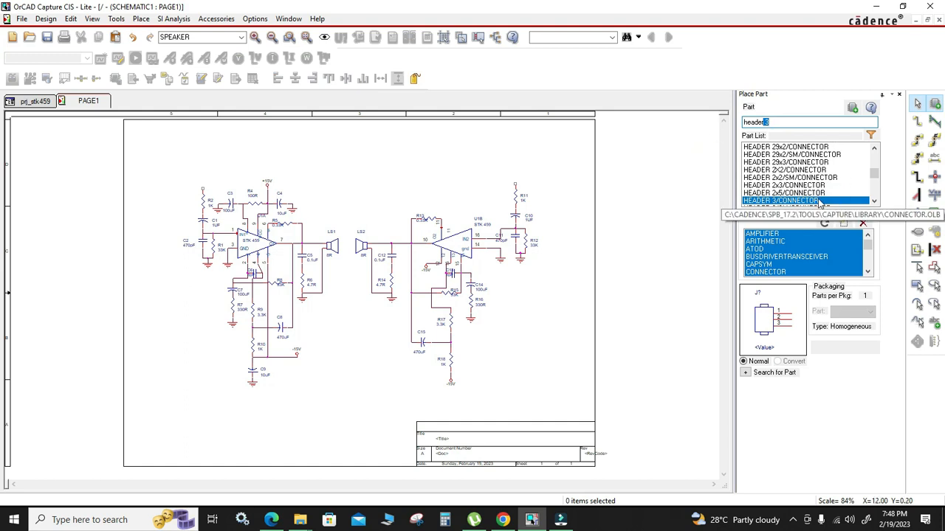
{"action": "key", "text": "Return"}
{"action": "key", "text": "Escape"}
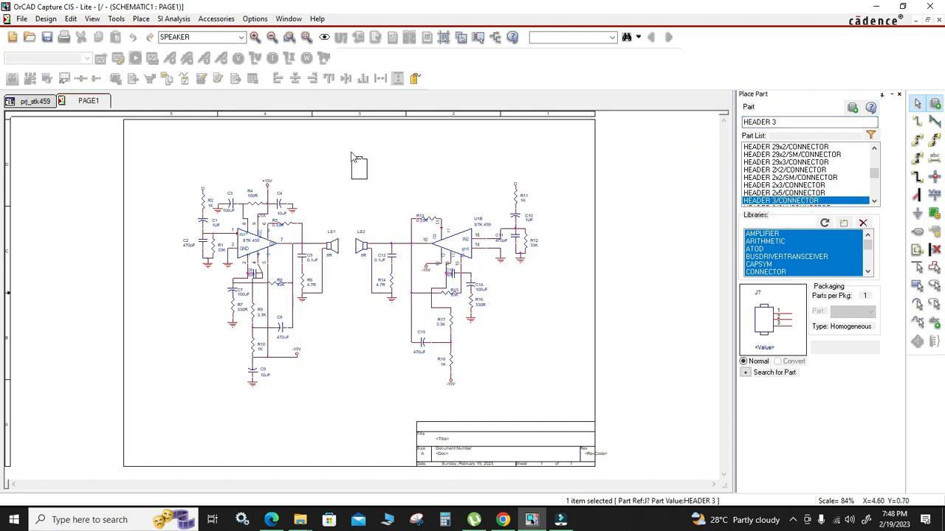
{"action": "left_click", "coordinate": [381, 156]}
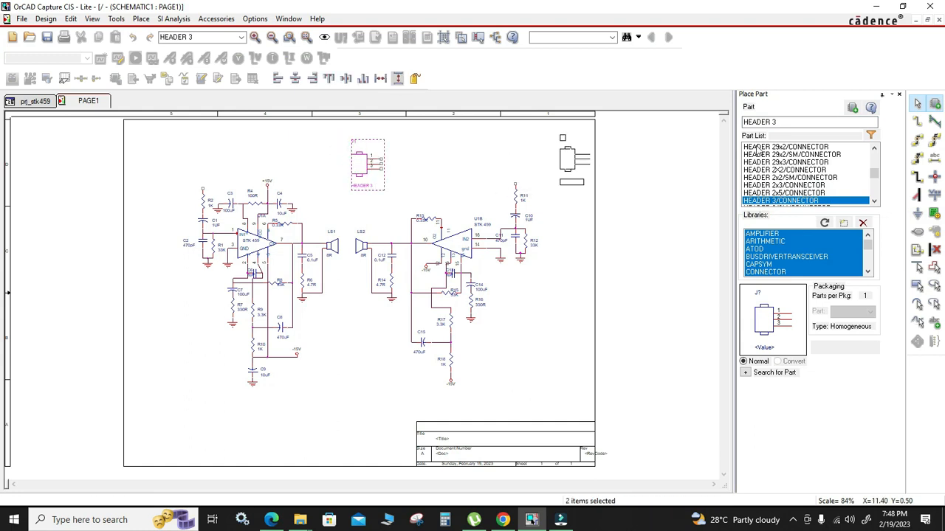
Step: Place four two-pin HEADER 2 parts in a row with the three-pin header, one to its left and three to its right
{"action": "left_click", "coordinate": [764, 123]}
{"action": "key", "text": "BackSpace"}
{"action": "type", "text": "2"}
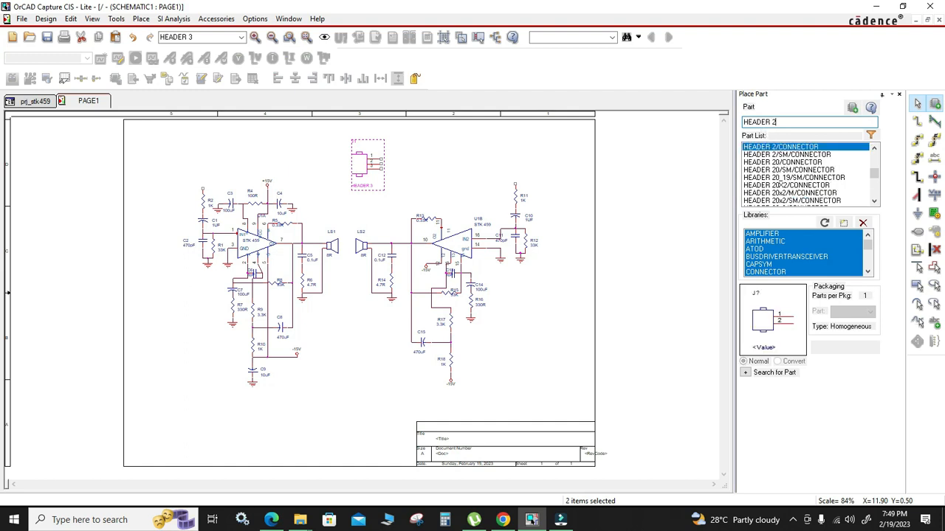
{"action": "key", "text": "Return"}
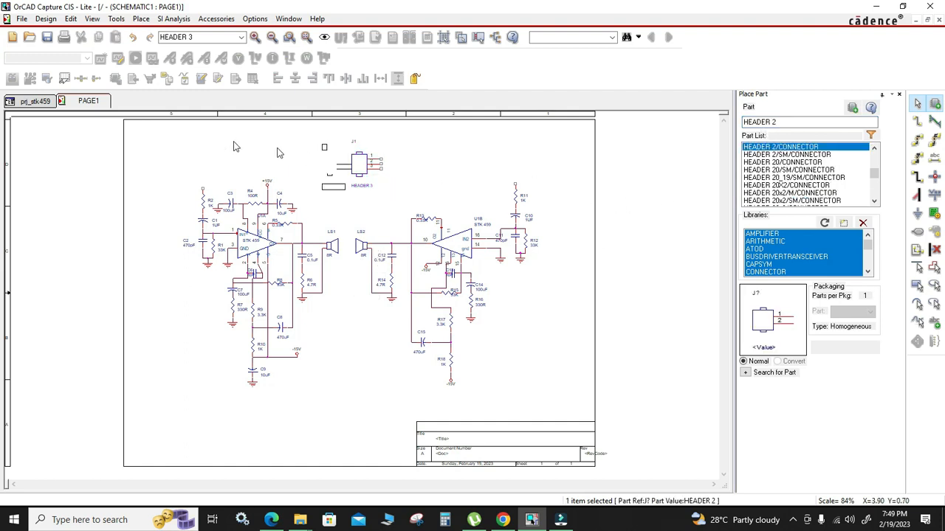
{"action": "left_click", "coordinate": [299, 151]}
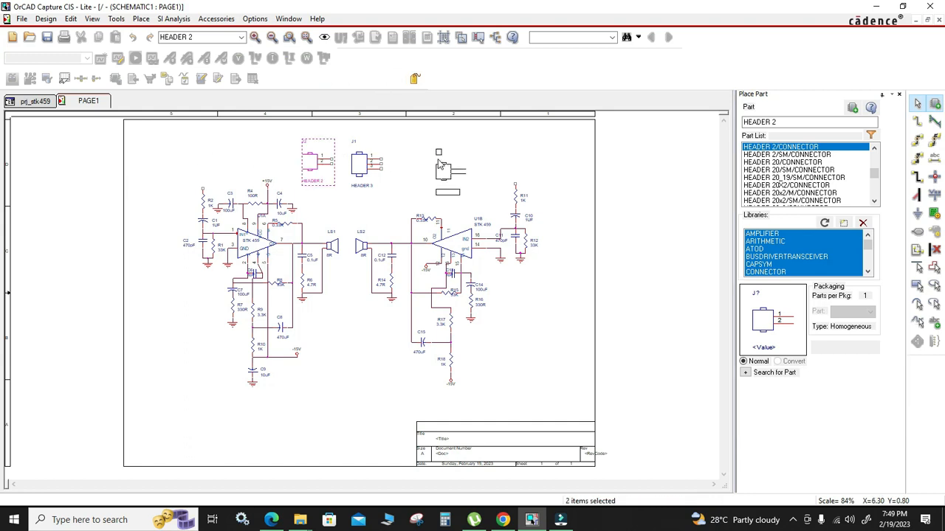
{"action": "left_click", "coordinate": [402, 156]}
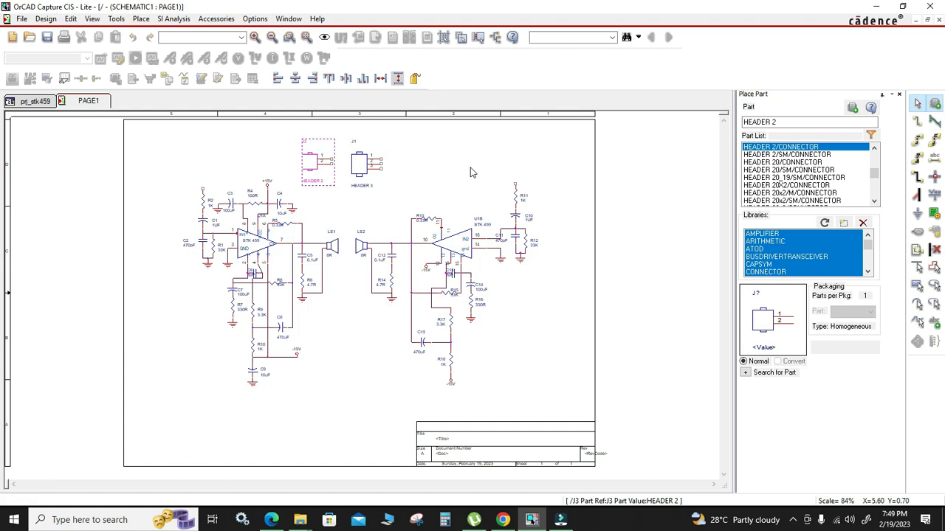
{"action": "key", "text": "Escape"}
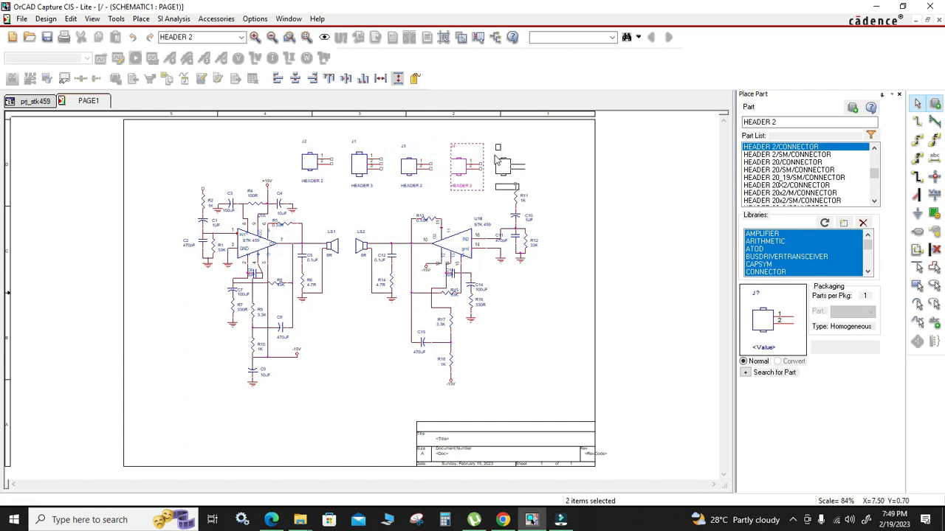
{"action": "left_click", "coordinate": [493, 156]}
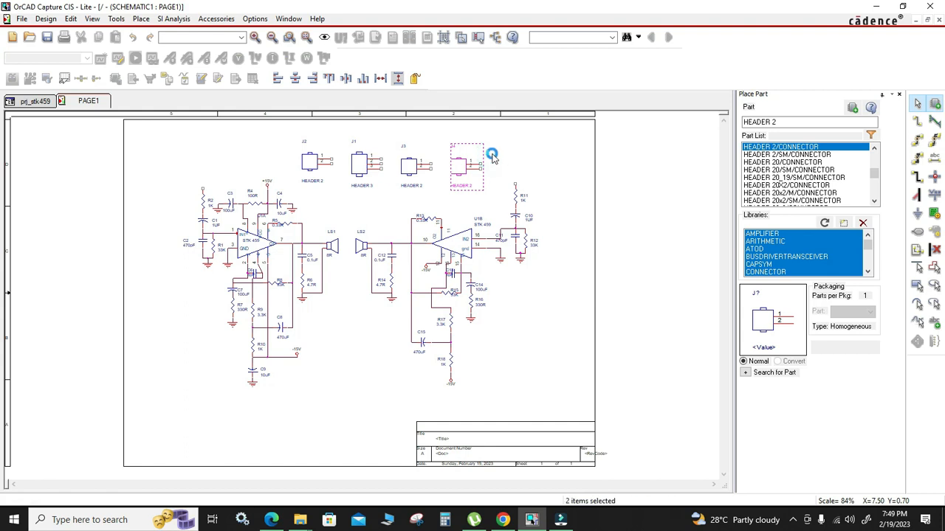
{"action": "key", "text": "Escape"}
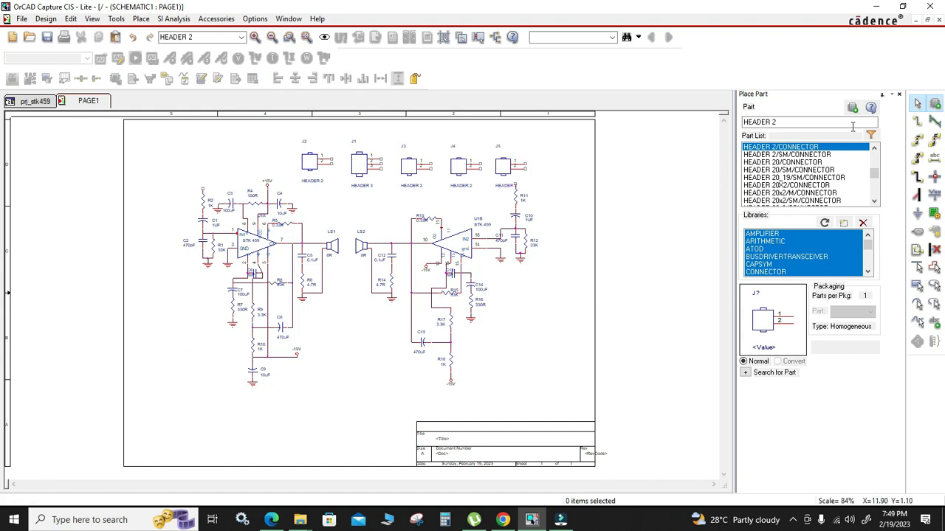
{"action": "left_click", "coordinate": [898, 95]}
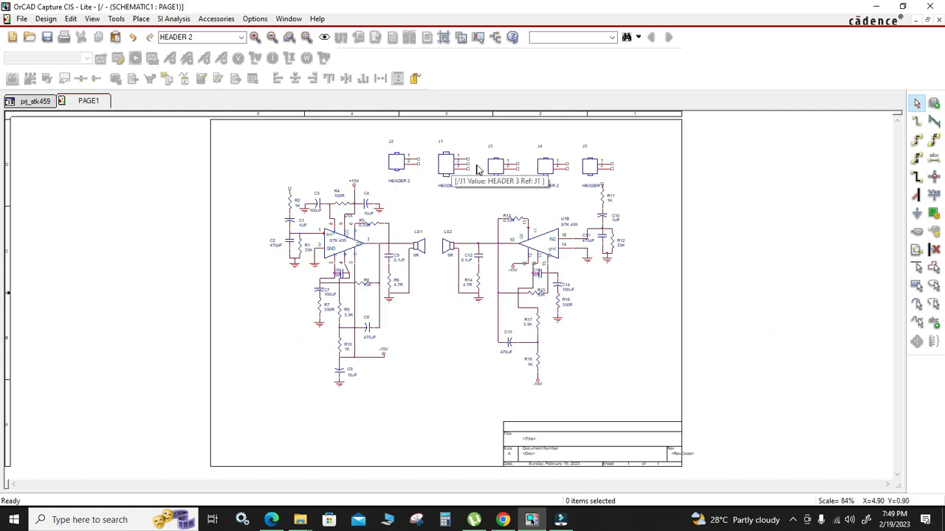
Step: Move the row of headers into the empty space below the amplifier circuits and delete the surplus headers J4 and J5
{"action": "left_click_drag", "start_coordinate": [374, 133], "coordinate": [439, 362]}
{"action": "left_click", "coordinate": [387, 374]}
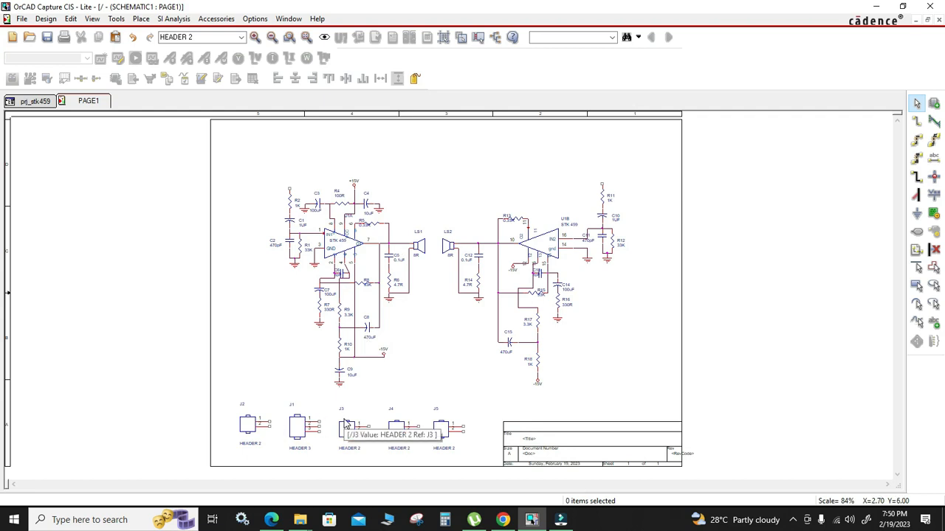
{"action": "left_click", "coordinate": [251, 435]}
{"action": "mouse_move", "coordinate": [251, 436]}
{"action": "left_mouse_down"}
{"action": "mouse_move", "coordinate": [235, 404]}
{"action": "mouse_move", "coordinate": [239, 431]}
{"action": "left_mouse_up"}
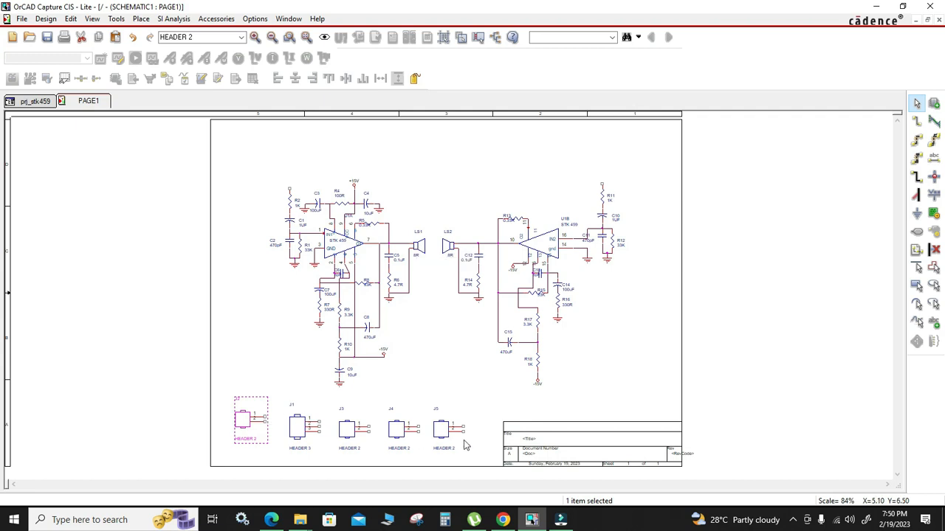
{"action": "left_click_drag", "start_coordinate": [468, 392], "coordinate": [391, 468]}
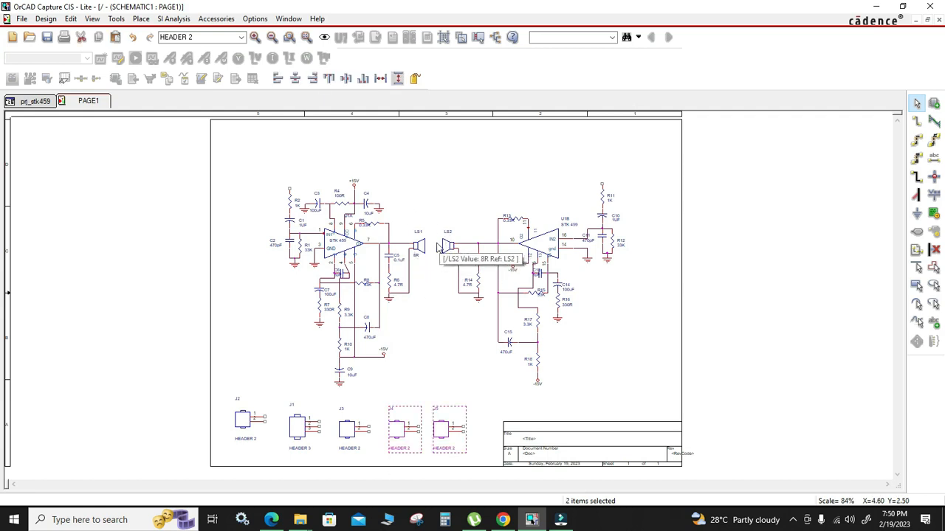
{"action": "key", "text": "Delete"}
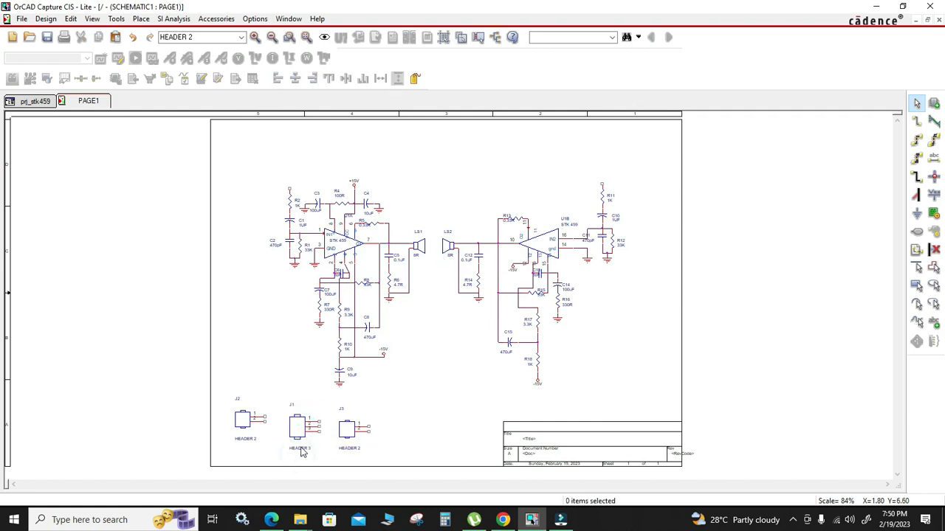
Step: Set the displayed value of the three-pin header J1 to POWER SUPPLY
{"action": "left_click", "coordinate": [301, 450]}
{"action": "double_click", "coordinate": [301, 451]}
{"action": "type", "text": "POWER SUPPLY"}
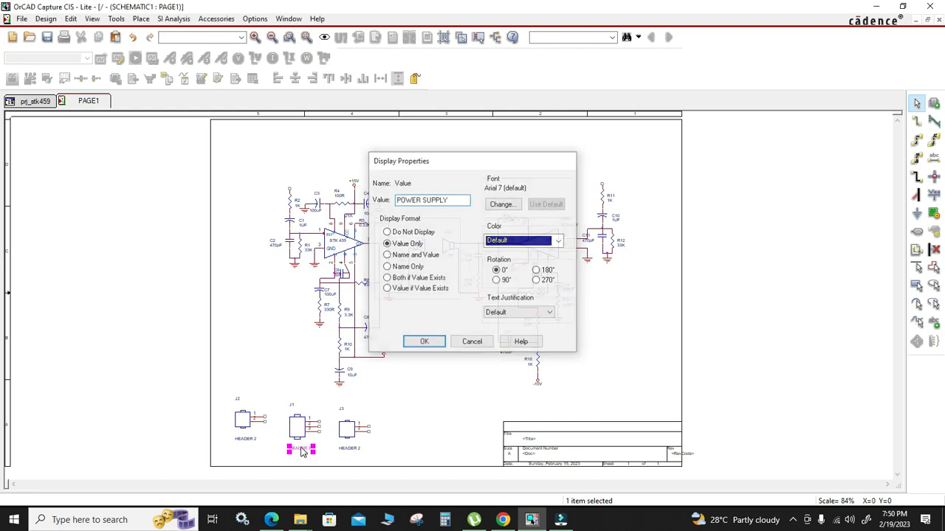
{"action": "key", "text": "Return"}
Step: Move header J2 to the right side of J3 and set J3's displayed value to Input1
{"action": "left_click_drag", "start_coordinate": [244, 422], "coordinate": [383, 431]}
{"action": "double_click", "coordinate": [349, 449]}
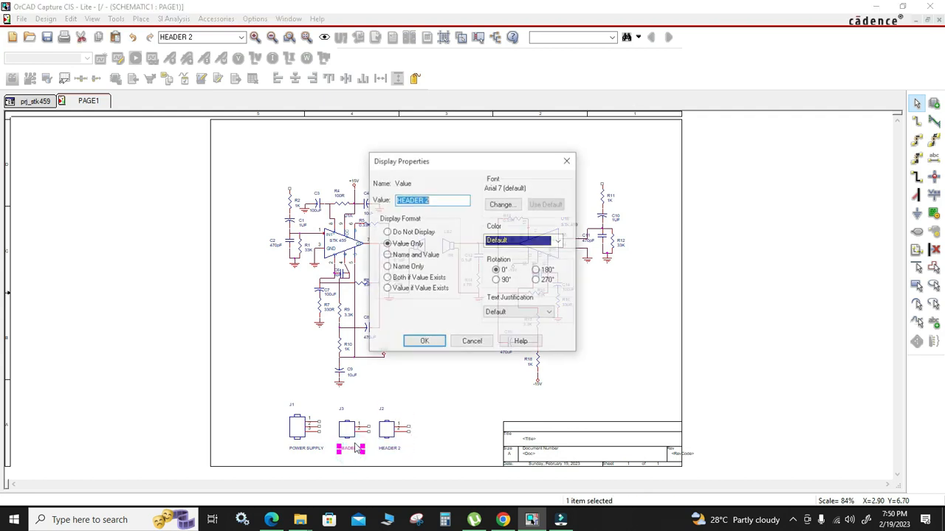
{"action": "type", "text": "Input1"}
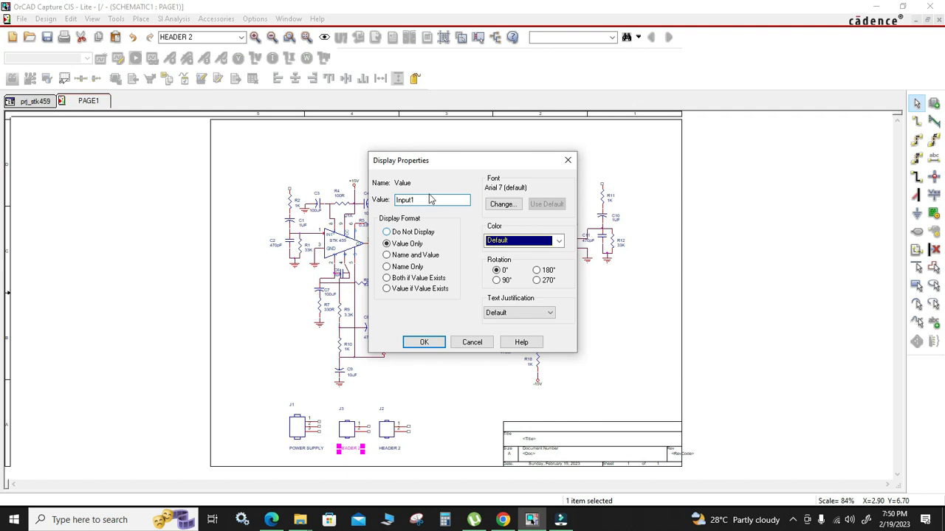
{"action": "left_click", "coordinate": [417, 343]}
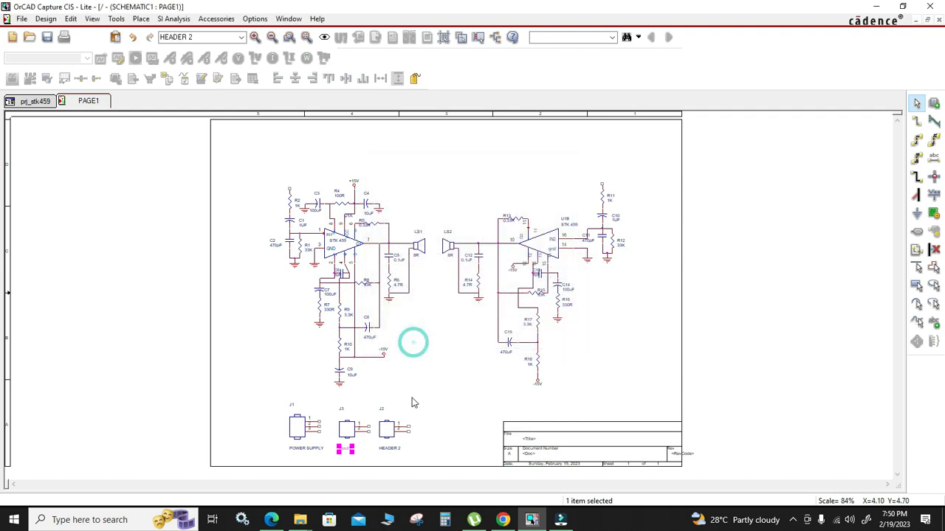
Step: Set the displayed value of header J2 to input2
{"action": "double_click", "coordinate": [392, 449]}
{"action": "type", "text": "In"}
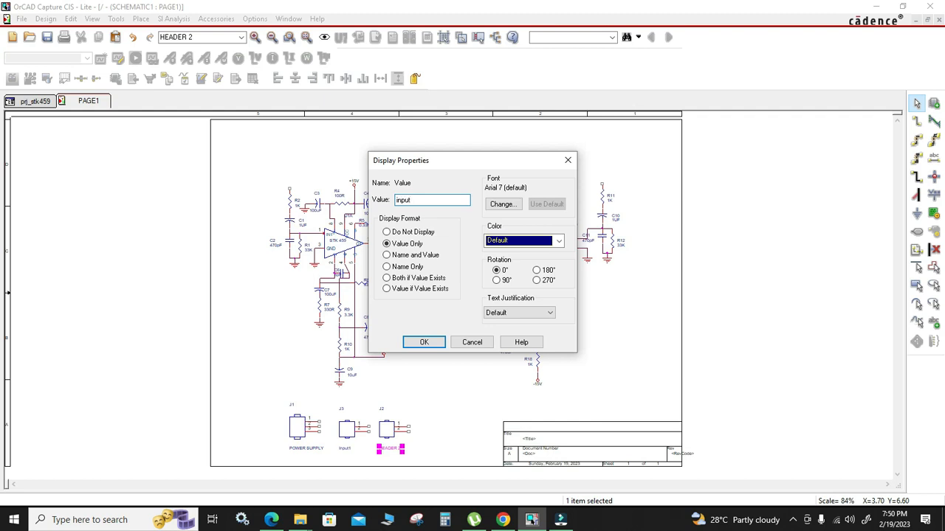
{"action": "left_click", "coordinate": [422, 341]}
Step: Shift headers J1, J3 and J2 to the left along their row, keeping gaps between them
{"action": "left_click_drag", "start_coordinate": [297, 427], "coordinate": [264, 430]}
{"action": "left_click_drag", "start_coordinate": [346, 433], "coordinate": [323, 434]}
{"action": "left_click_drag", "start_coordinate": [390, 434], "coordinate": [364, 435]}
{"action": "scroll", "coordinate": [352, 449], "scroll_direction": "up", "scroll_amount": 2, "text": "ctrl"}
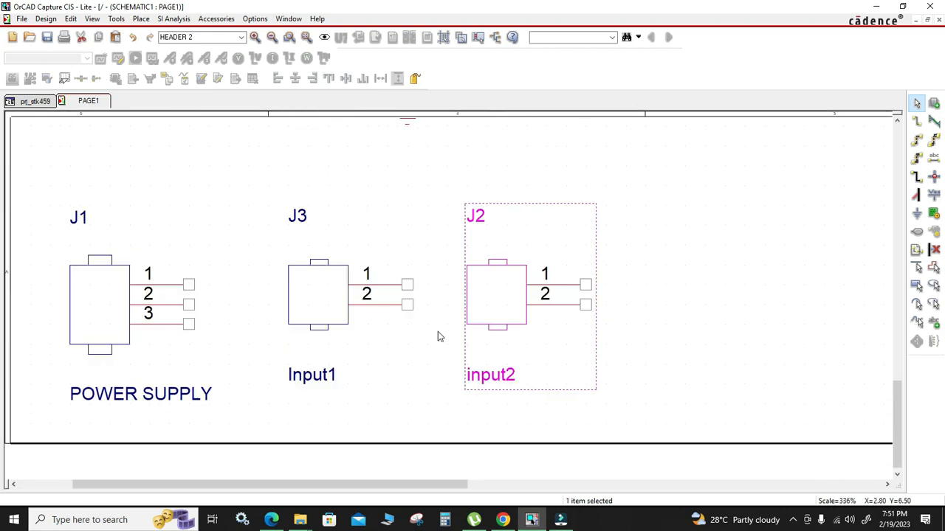
{"action": "scroll", "coordinate": [394, 369], "scroll_direction": "down", "scroll_amount": 1, "text": "ctrl"}
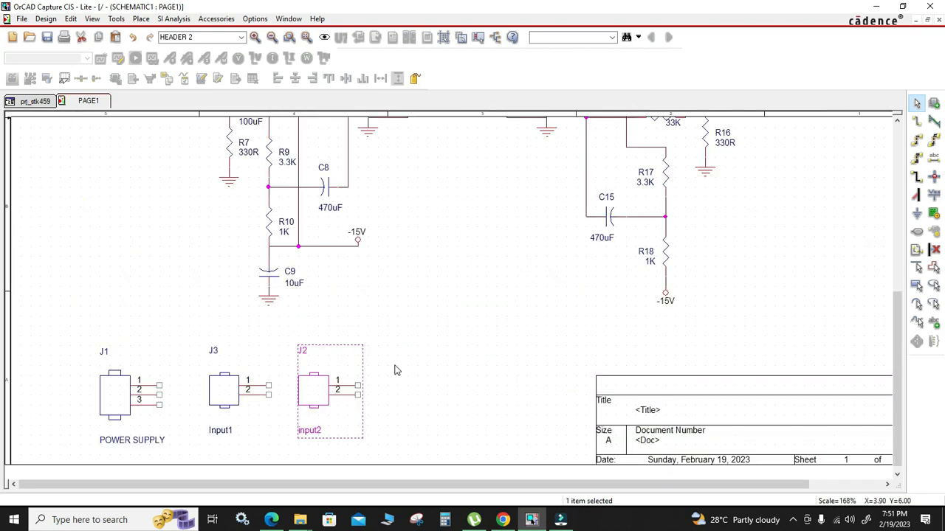
Step: Copy the ground symbol under C9 to a spot beside header J2 and wire it to J2's pin 2
{"action": "left_click", "coordinate": [269, 311]}
{"action": "left_click_drag", "start_coordinate": [269, 311], "coordinate": [382, 433]}
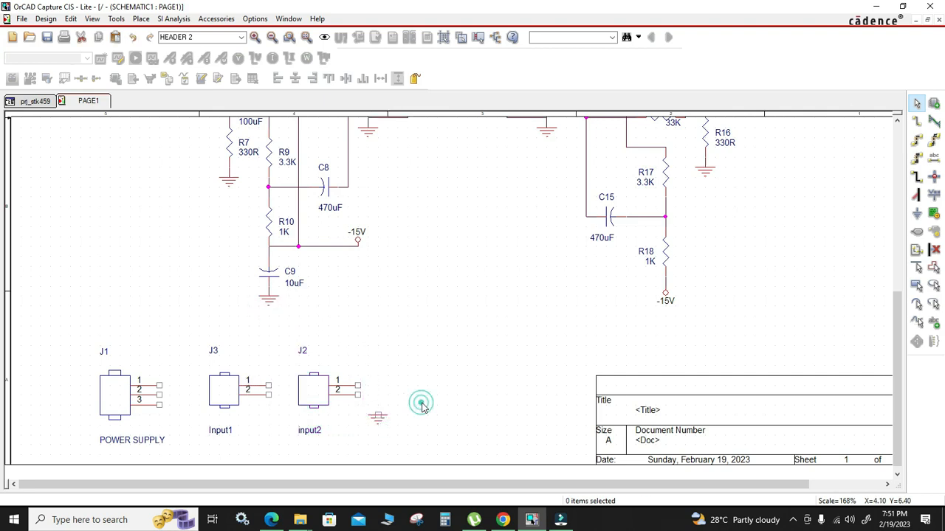
{"action": "key", "text": "w"}
{"action": "left_click", "coordinate": [358, 394]}
{"action": "left_click", "coordinate": [377, 414]}
{"action": "key", "text": "Escape"}
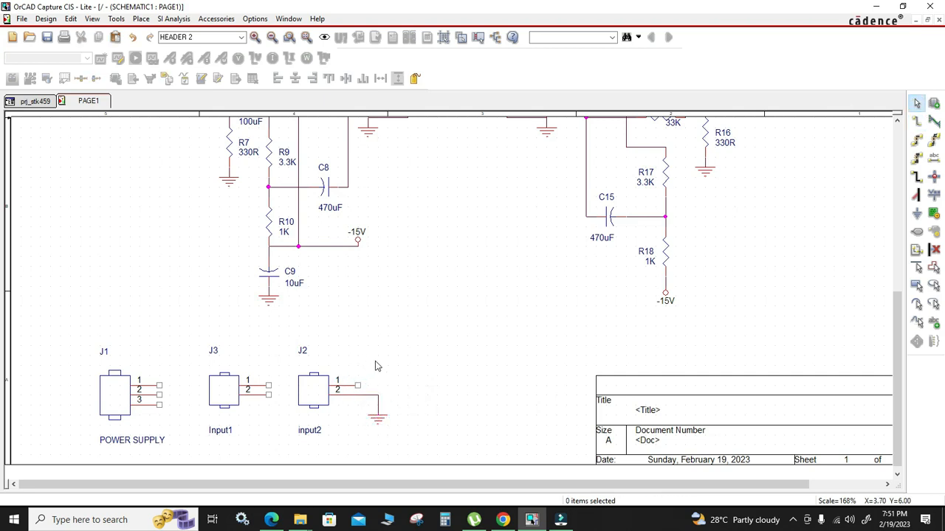
Step: Copy J2's ground symbol to a spot beside header J3 and wire it to J3's pin 2
{"action": "left_click_drag", "start_coordinate": [378, 419], "coordinate": [278, 430]}
{"action": "left_click", "coordinate": [282, 399]}
{"action": "key", "text": "w"}
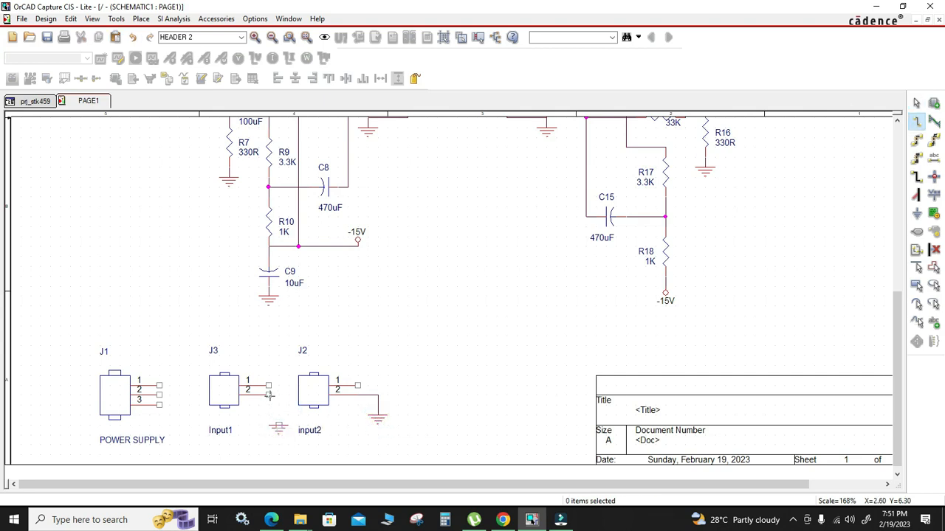
{"action": "left_click", "coordinate": [270, 396]}
{"action": "left_click", "coordinate": [278, 394]}
{"action": "left_click", "coordinate": [278, 426]}
{"action": "key", "text": "Escape"}
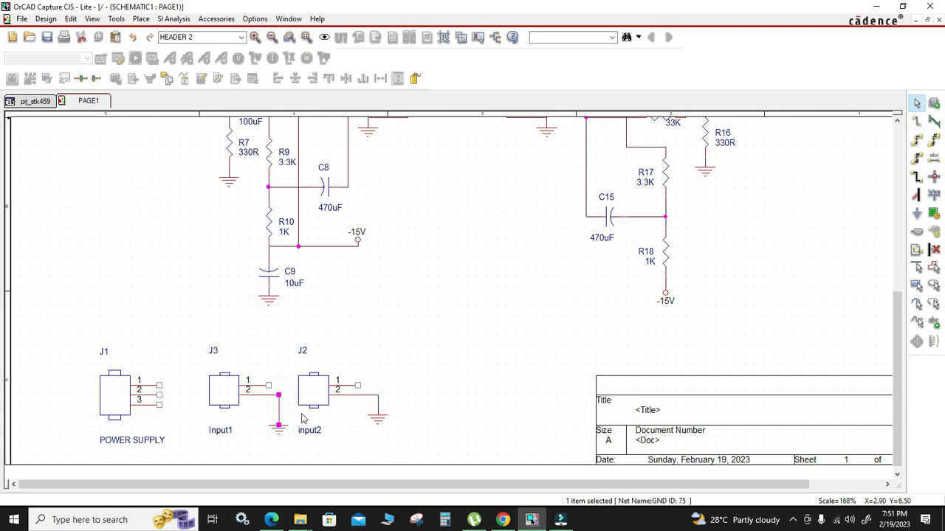
Step: Move J2 with its ground further right and draw a short horizontal wire outward from J2's pin 1
{"action": "left_click", "coordinate": [302, 420]}
{"action": "left_click_drag", "start_coordinate": [410, 353], "coordinate": [298, 434]}
{"action": "left_click_drag", "start_coordinate": [307, 399], "coordinate": [328, 399]}
{"action": "left_click", "coordinate": [462, 392]}
{"action": "key", "text": "w"}
{"action": "left_click", "coordinate": [377, 385]}
{"action": "left_click", "coordinate": [436, 386]}
{"action": "key", "text": "Escape"}
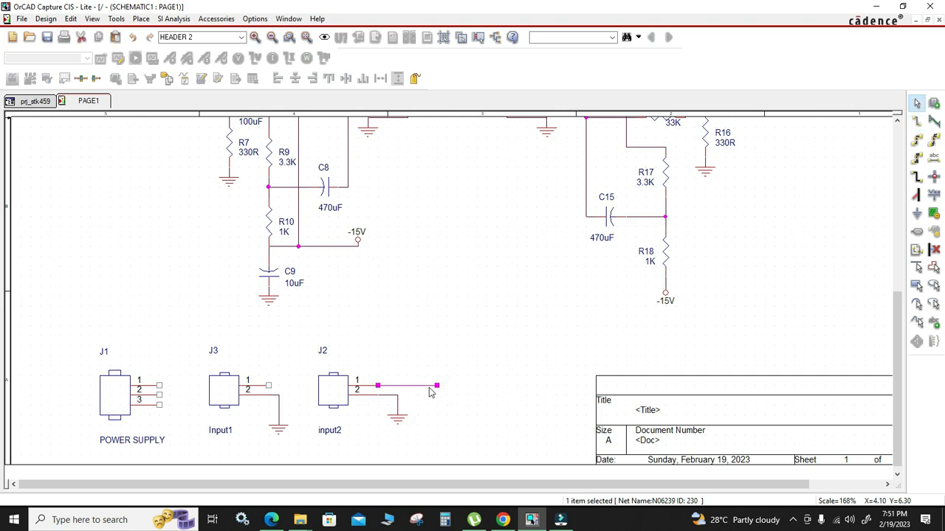
Step: Place the net alias INPUT2 on the wire from J2's pin 1
{"action": "left_click", "coordinate": [431, 392]}
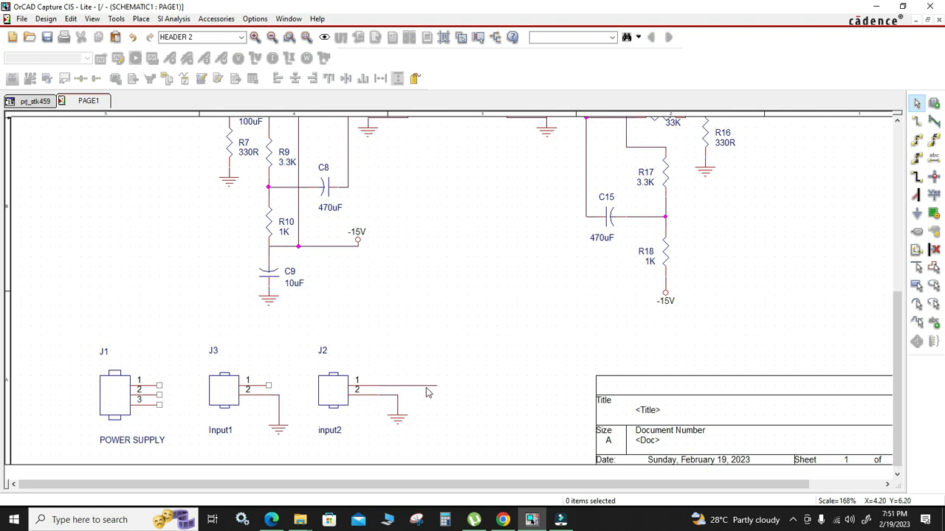
{"action": "left_click", "coordinate": [427, 386]}
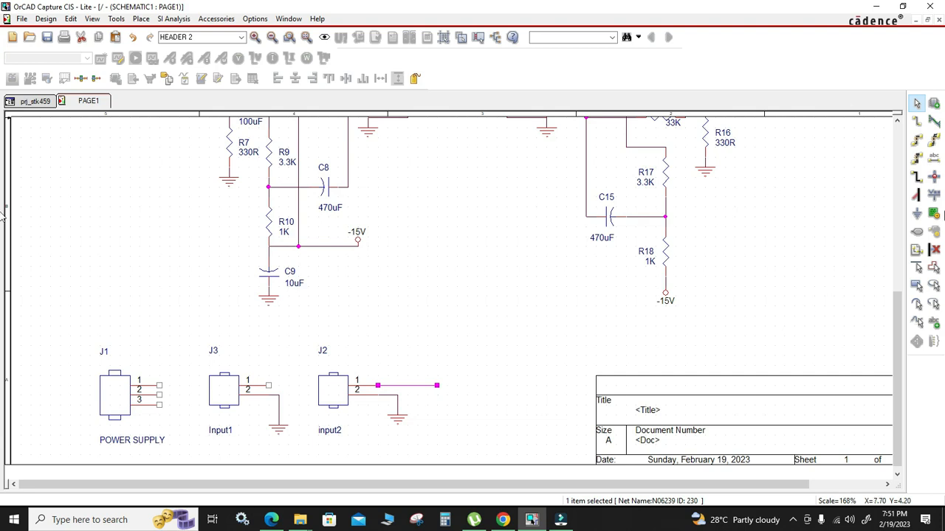
{"action": "left_click", "coordinate": [934, 159]}
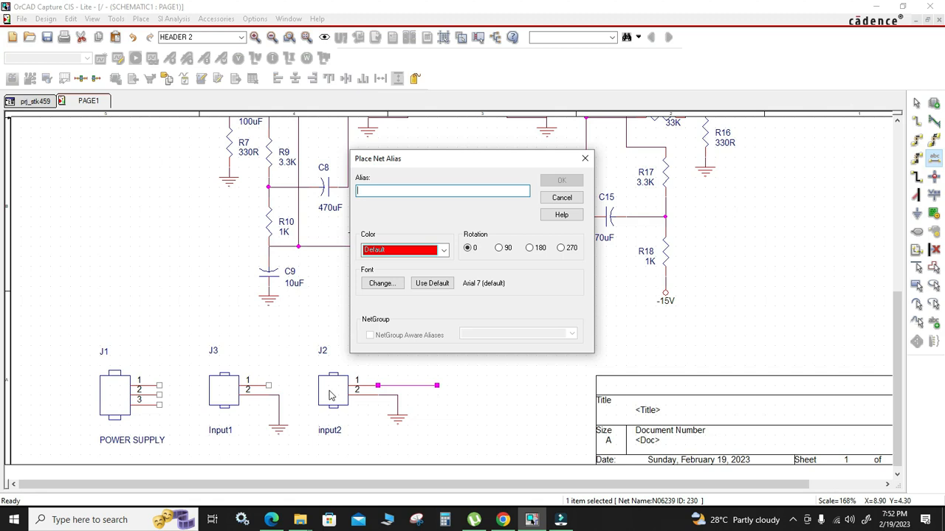
{"action": "type", "text": "INPUT2"}
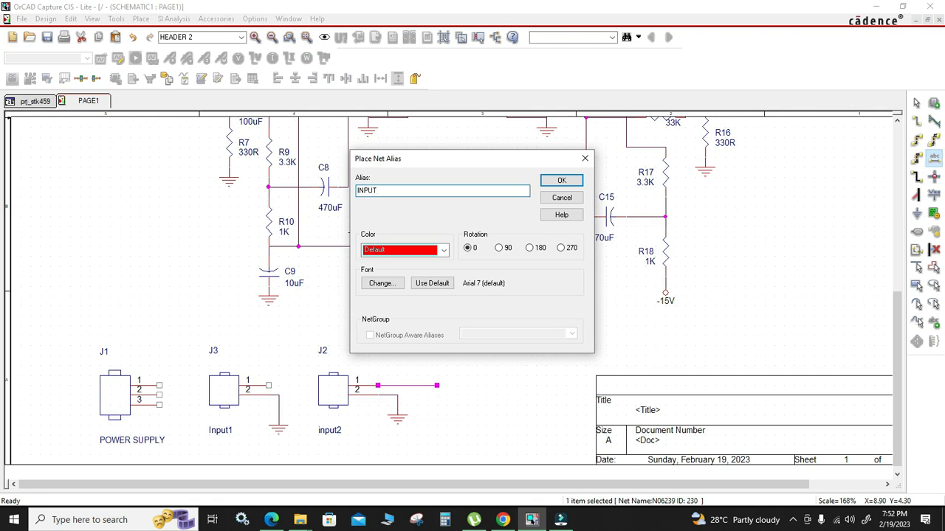
{"action": "left_click", "coordinate": [560, 181]}
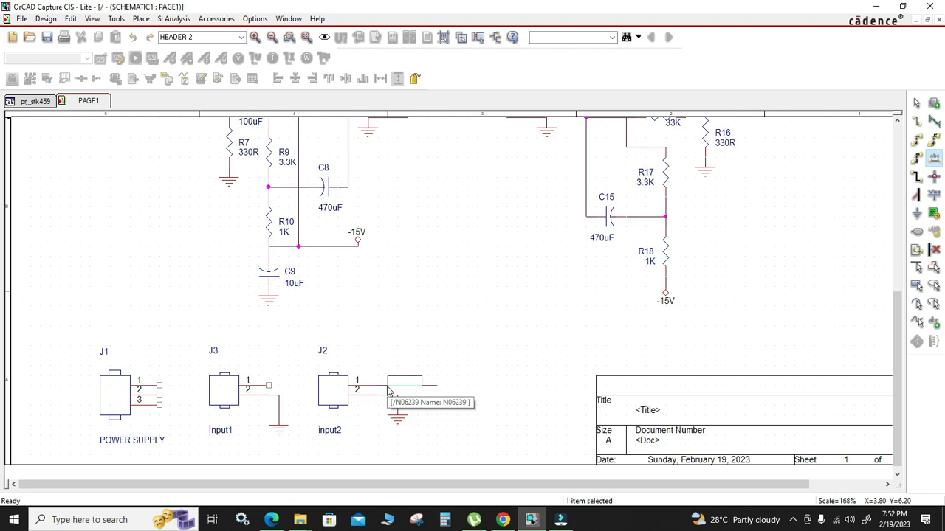
{"action": "left_click", "coordinate": [388, 390]}
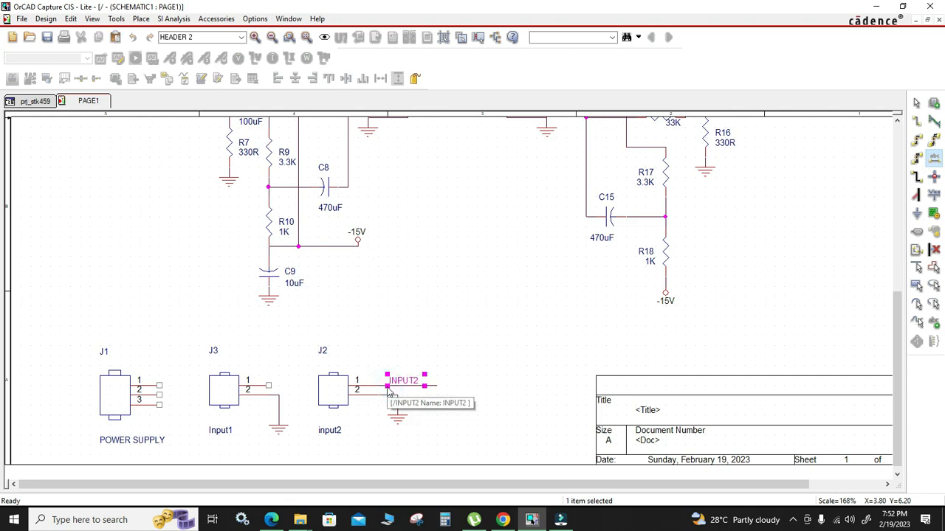
{"action": "key", "text": "Escape"}
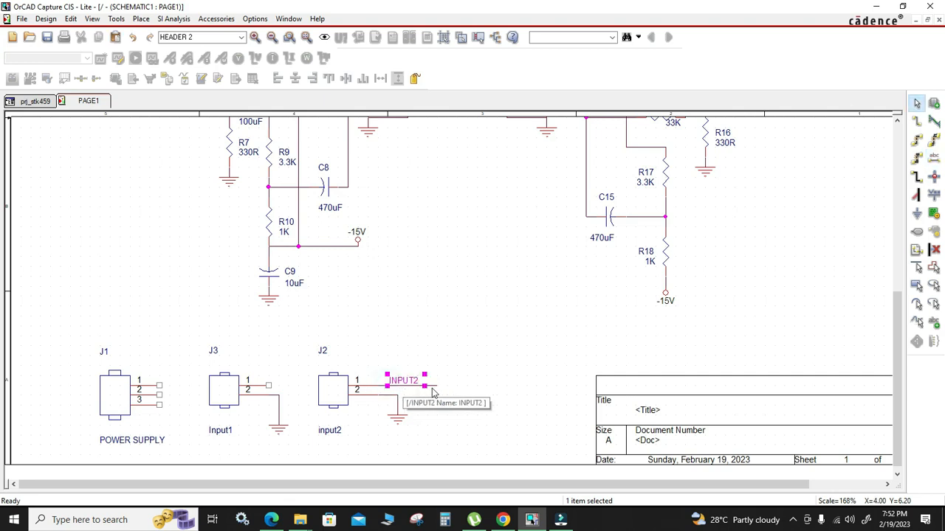
Step: Shorten the free end of the wire on J2's pin 1 and check its net alias without changing it
{"action": "left_click", "coordinate": [435, 386]}
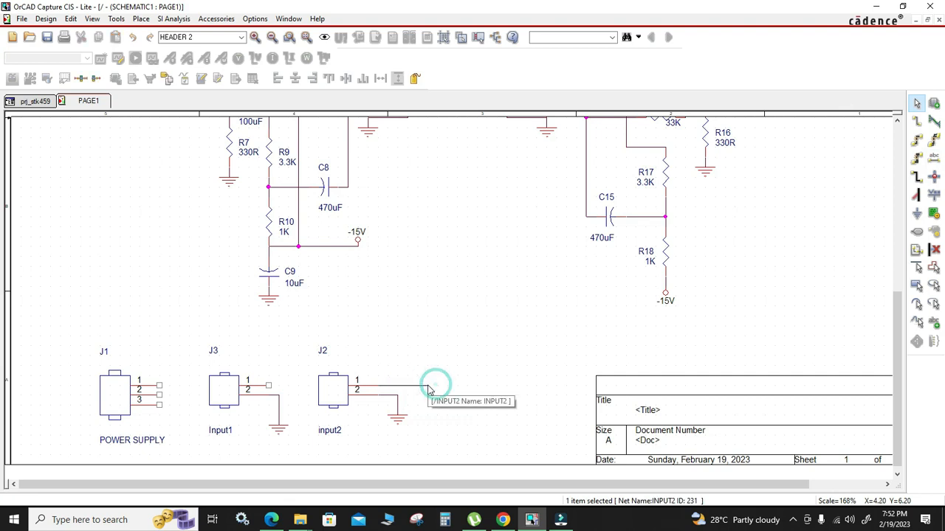
{"action": "left_click", "coordinate": [440, 392]}
{"action": "double_click", "coordinate": [407, 382]}
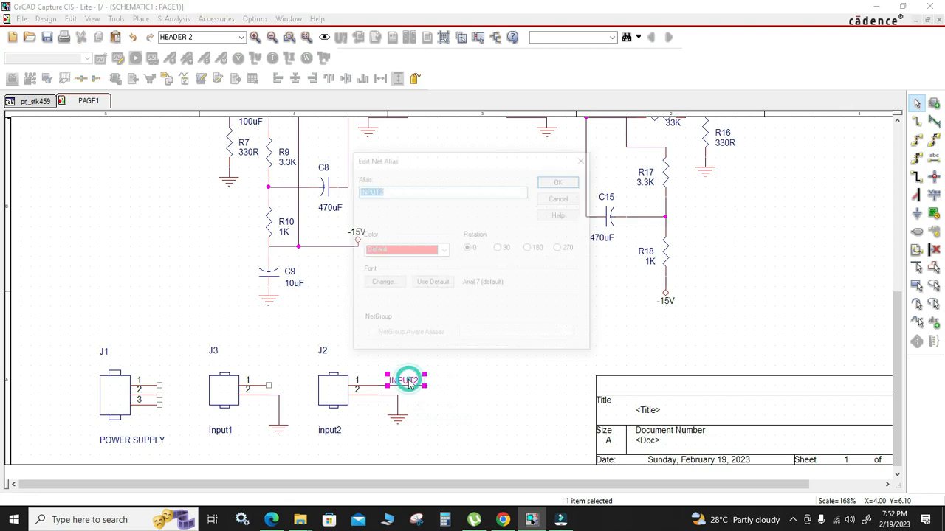
{"action": "left_click", "coordinate": [485, 383]}
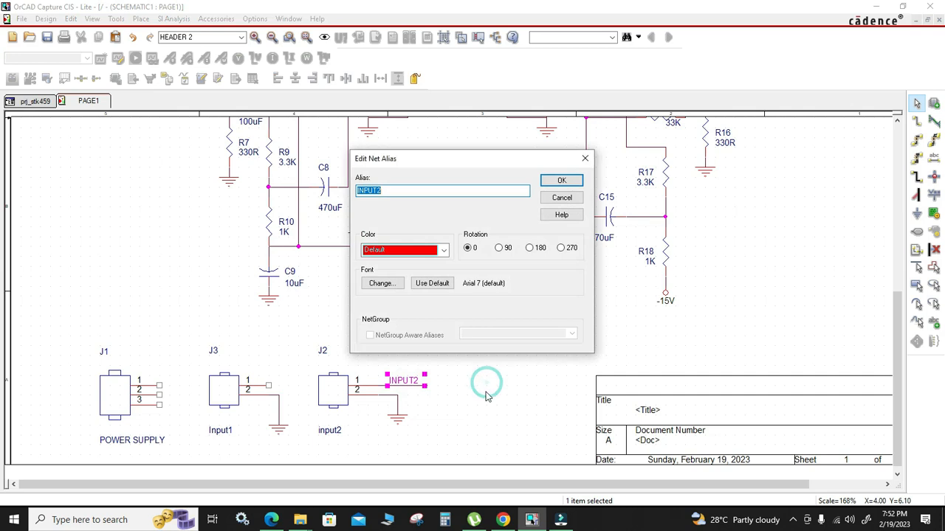
{"action": "left_click", "coordinate": [562, 180]}
{"action": "left_click", "coordinate": [507, 366]}
{"action": "scroll", "coordinate": [507, 372], "scroll_direction": "down", "scroll_amount": 1, "text": "ctrl"}
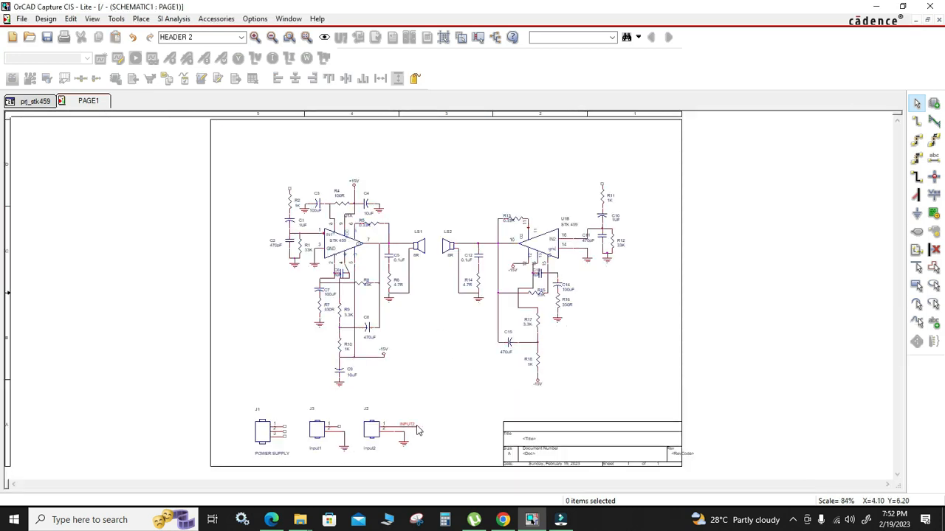
{"action": "scroll", "coordinate": [280, 198], "scroll_direction": "up", "scroll_amount": 1, "text": "ctrl"}
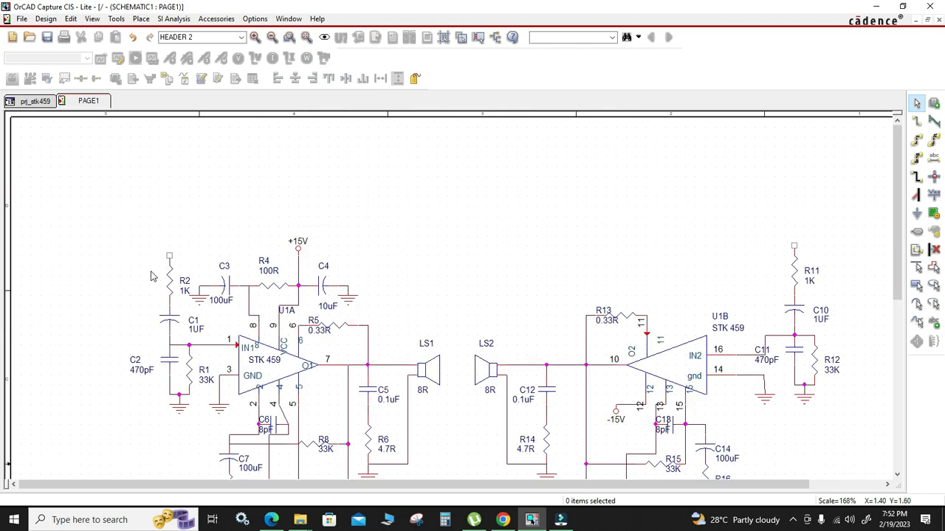
{"action": "key", "text": "w"}
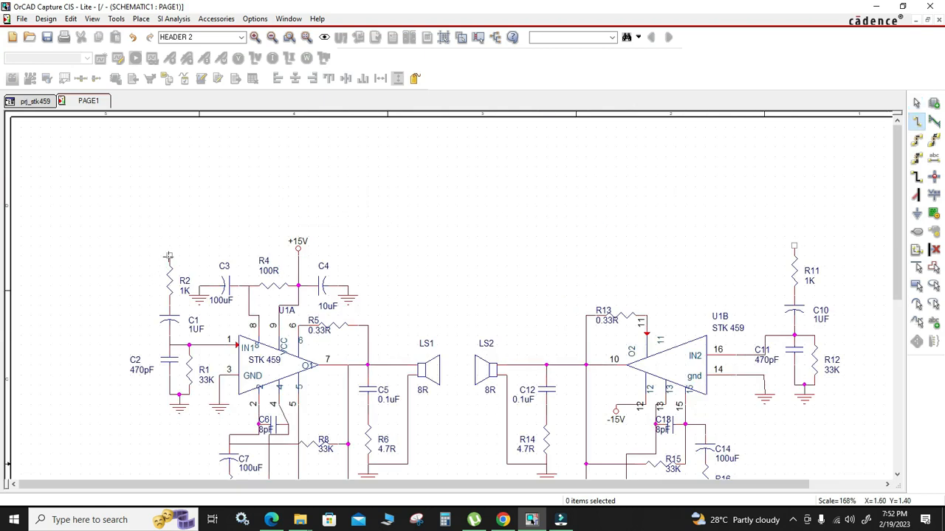
{"action": "key", "text": "Escape"}
{"action": "left_click", "coordinate": [170, 277]}
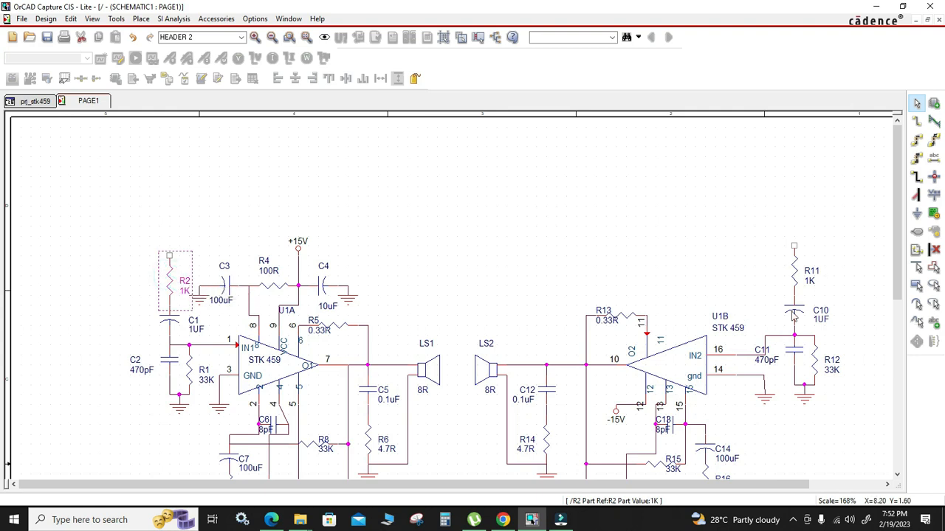
Step: Rotate resistor R11 to horizontal and move it to the upper right of capacitor C10
{"action": "left_click_drag", "start_coordinate": [573, 485], "coordinate": [647, 485]}
{"action": "left_click", "coordinate": [716, 273]}
{"action": "key", "text": "r"}
{"action": "key", "text": "r"}
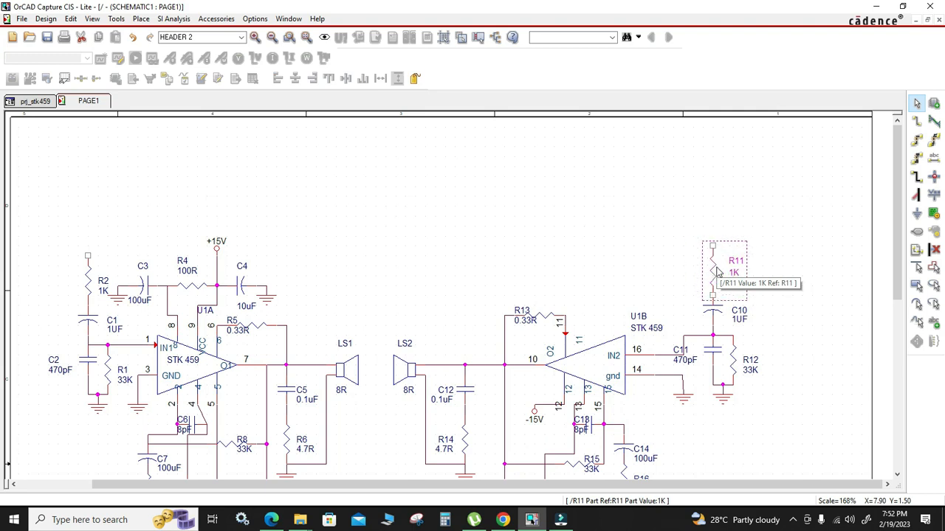
{"action": "key", "text": "r"}
{"action": "mouse_move", "coordinate": [721, 272]}
{"action": "left_mouse_down"}
{"action": "mouse_move", "coordinate": [757, 272]}
{"action": "mouse_move", "coordinate": [751, 288]}
{"action": "left_mouse_up"}
{"action": "left_click", "coordinate": [772, 169]}
Step: Wire the upper end of C10 to R11 and draw a horizontal wire outward from R11's other end
{"action": "key", "text": "w"}
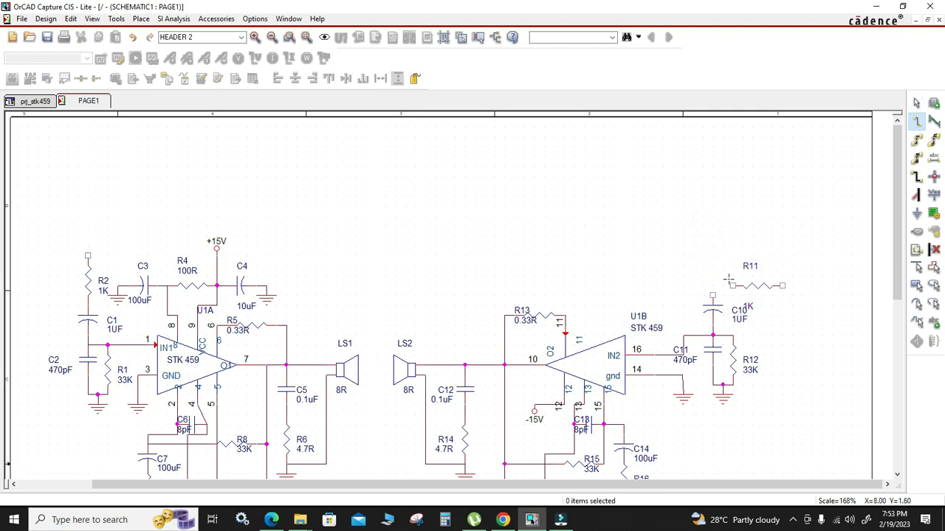
{"action": "left_click", "coordinate": [714, 296]}
{"action": "left_click", "coordinate": [783, 285]}
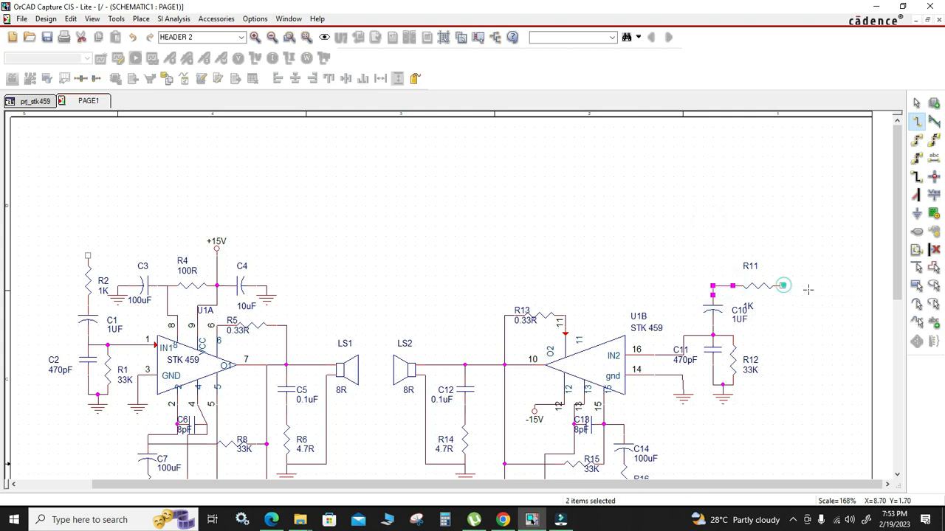
{"action": "left_click", "coordinate": [834, 287]}
{"action": "left_click", "coordinate": [835, 287]}
{"action": "key", "text": "Escape"}
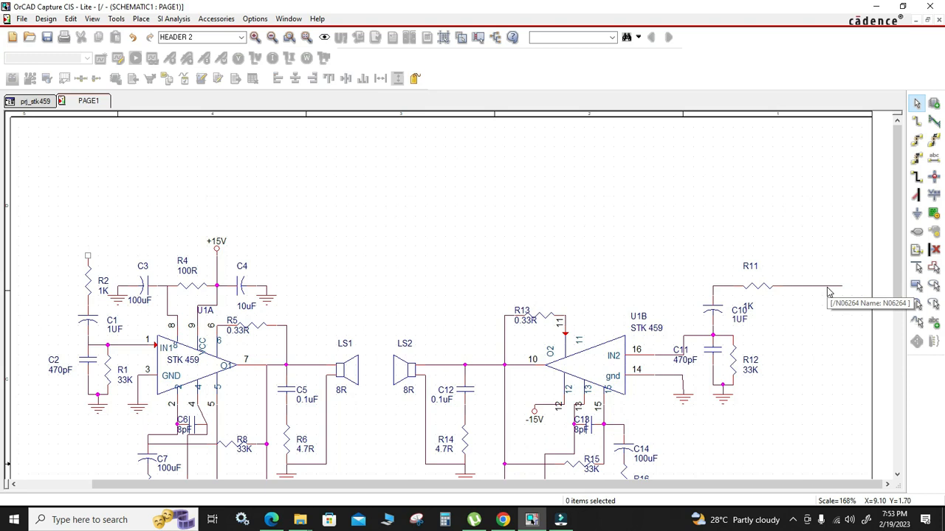
Step: Place the net alias INPUT2 on the wire at R11's outer end and shorten the wire's free end
{"action": "left_click", "coordinate": [828, 291]}
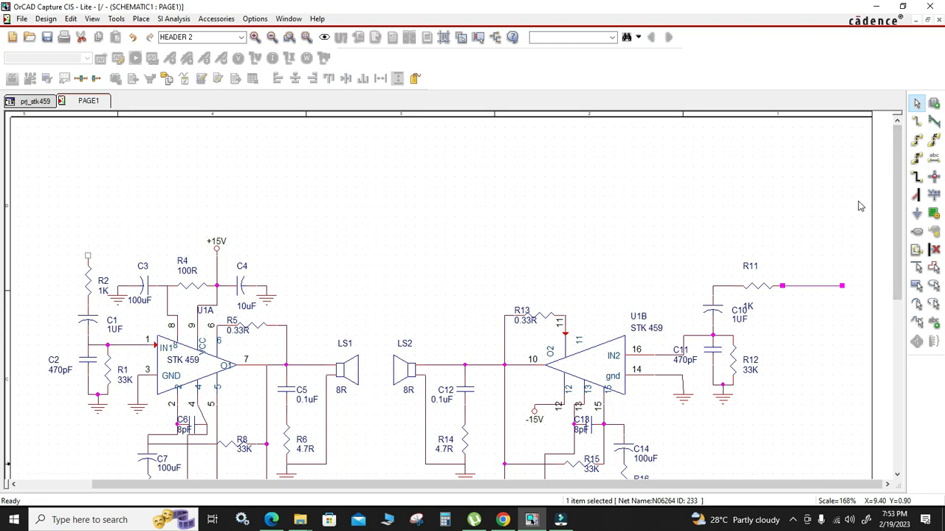
{"action": "key", "text": "n"}
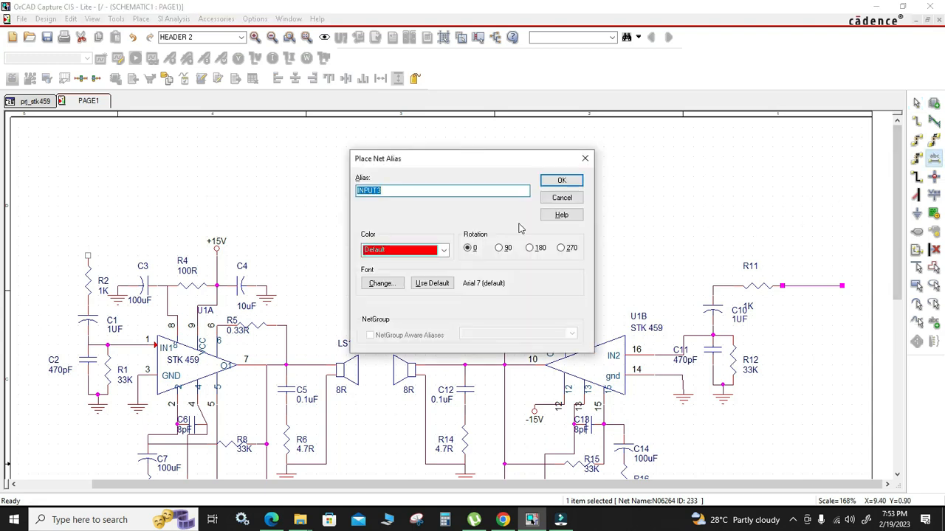
{"action": "double_click", "coordinate": [396, 191]}
{"action": "type", "text": "INPUT2"}
{"action": "left_click", "coordinate": [561, 181]}
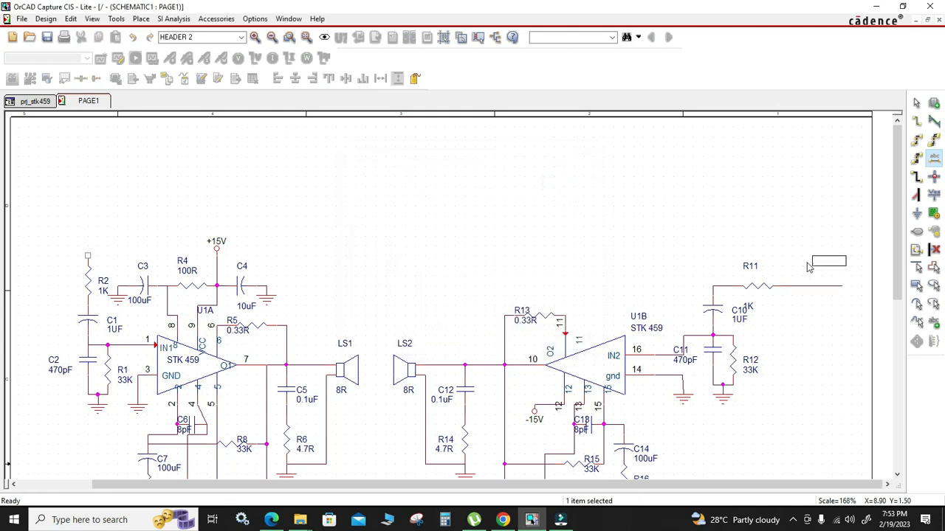
{"action": "left_click", "coordinate": [791, 286]}
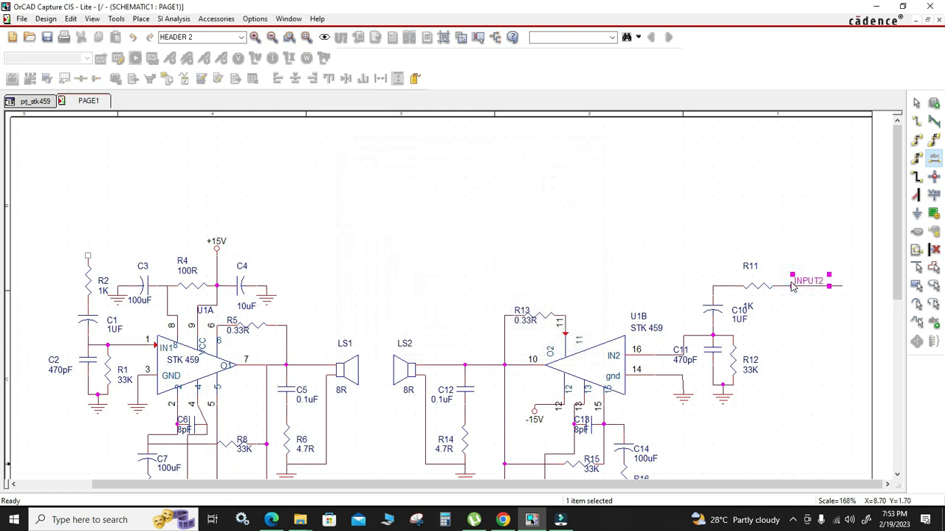
{"action": "key", "text": "Escape"}
{"action": "left_click", "coordinate": [841, 287]}
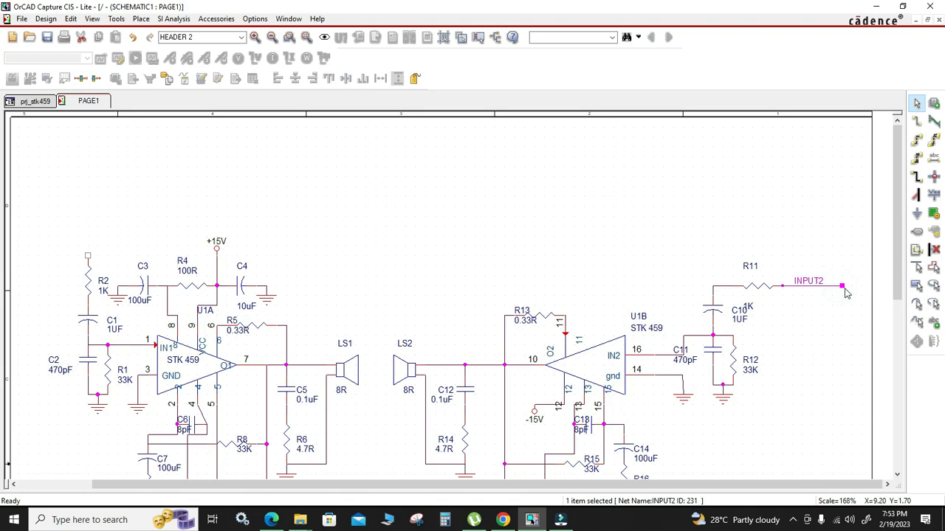
{"action": "left_click", "coordinate": [805, 309]}
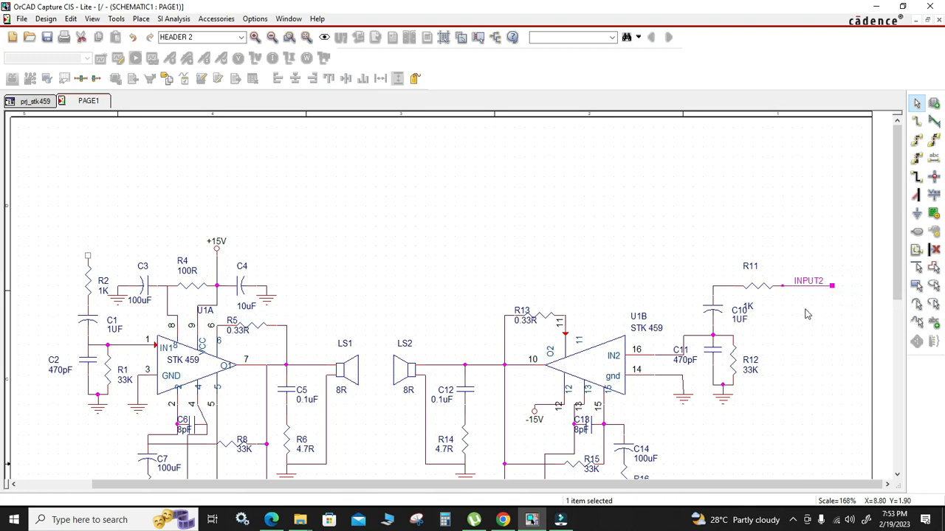
Step: Move header J2 with its ground and INPUT2 wire to the empty space below R12, beside the second amplifier channel
{"action": "key", "text": "o"}
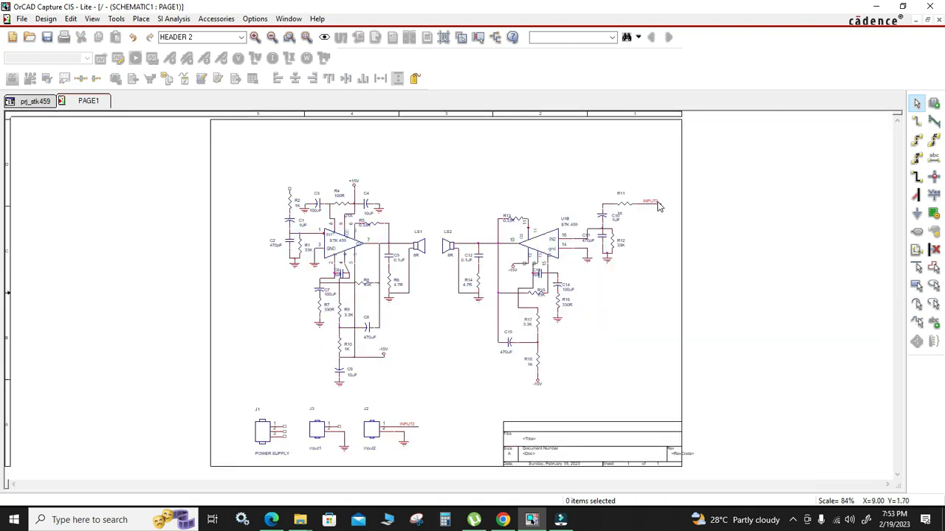
{"action": "left_click_drag", "start_coordinate": [435, 399], "coordinate": [363, 458]}
{"action": "left_click_drag", "start_coordinate": [405, 429], "coordinate": [620, 338]}
{"action": "left_click", "coordinate": [663, 330]}
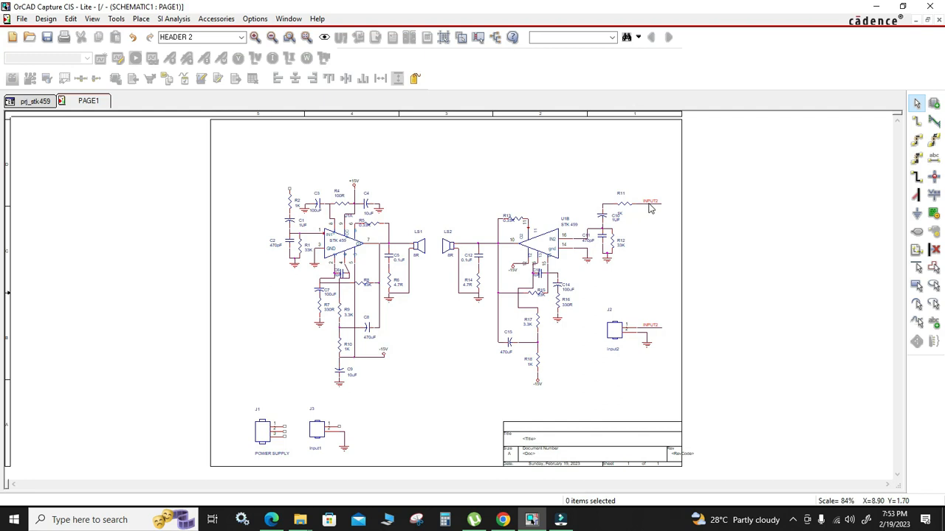
{"action": "left_click", "coordinate": [650, 209]}
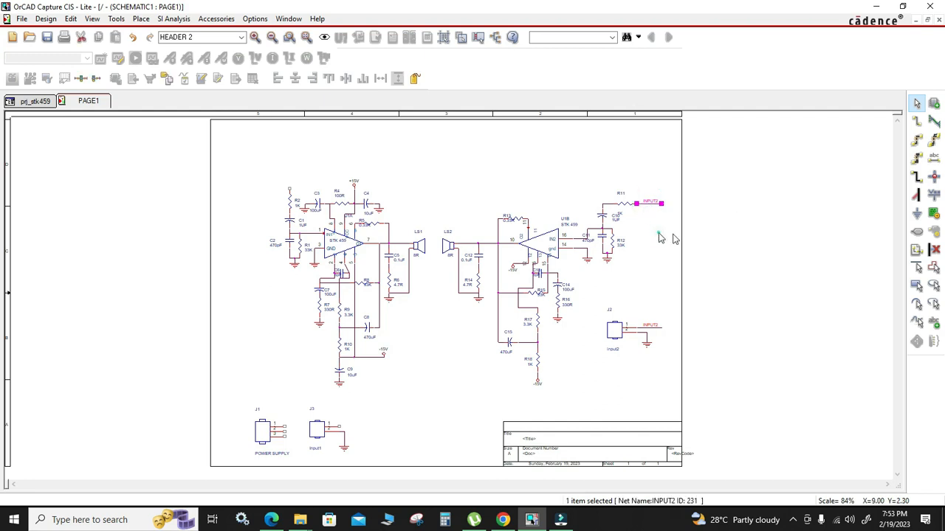
Step: Try to join the INPUT2 wire ends at R11 and J2 with graphic lines, and delete the drawn lines
{"action": "left_click", "coordinate": [661, 238]}
{"action": "left_click", "coordinate": [916, 268]}
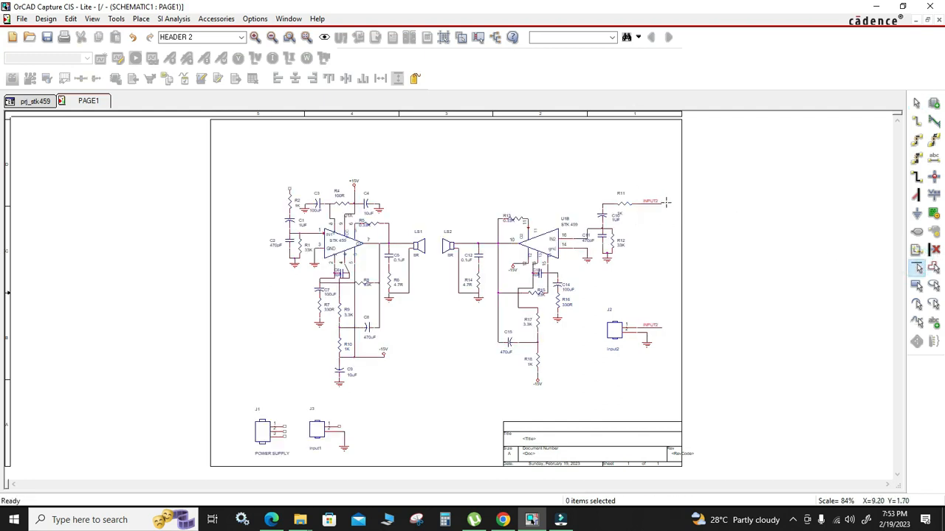
{"action": "left_click", "coordinate": [673, 209]}
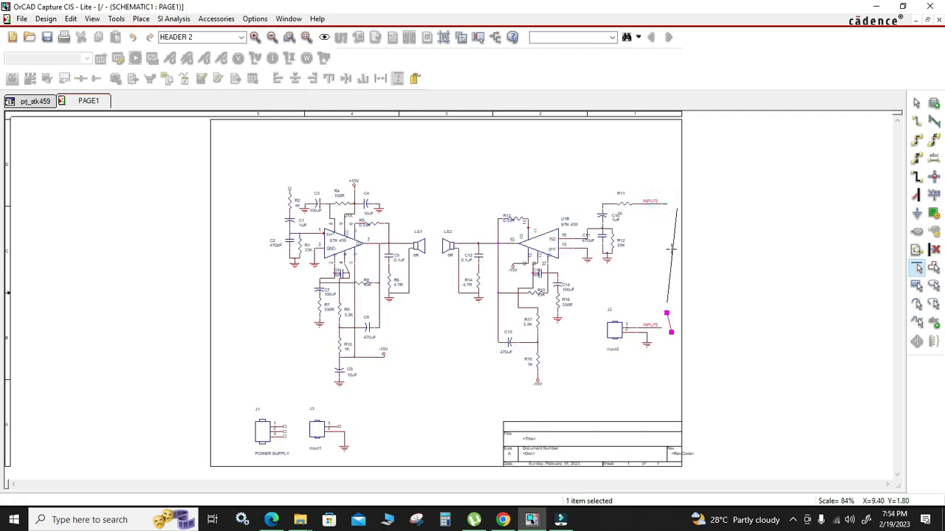
{"action": "key", "text": "Escape"}
{"action": "key", "text": "Escape"}
{"action": "left_click", "coordinate": [669, 290]}
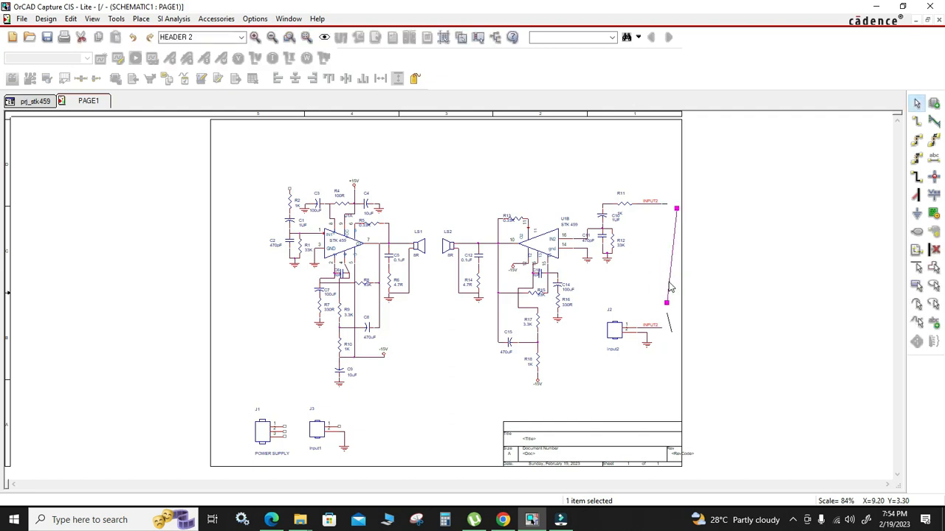
{"action": "key", "text": "Delete"}
{"action": "left_click", "coordinate": [669, 322]}
{"action": "key", "text": "Delete"}
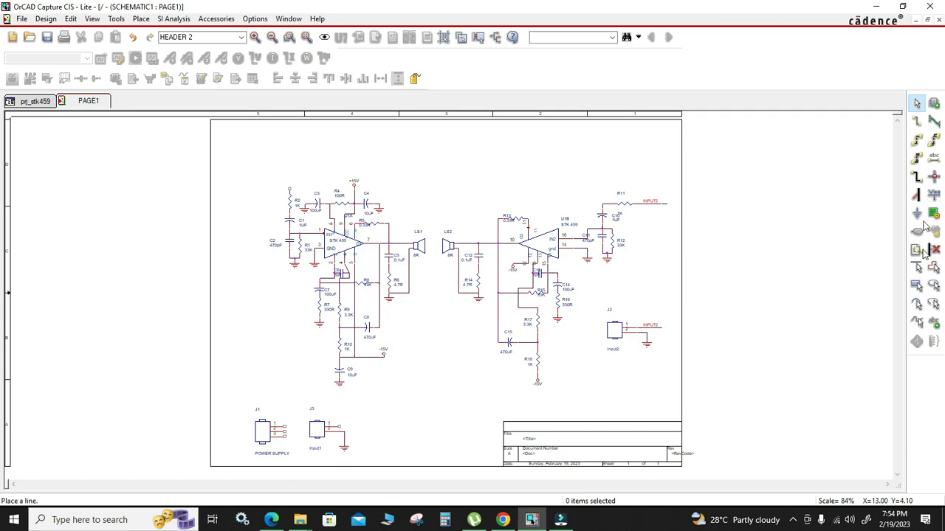
Step: Draw a direct vertical wire from the free end of R11's INPUT2 wire to J2's INPUT2 wire
{"action": "left_click", "coordinate": [916, 121]}
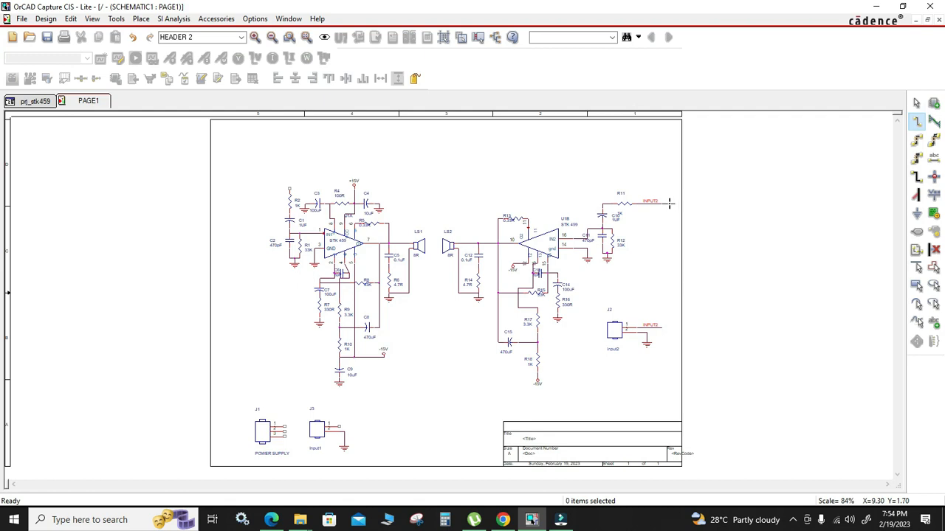
{"action": "left_click", "coordinate": [667, 200]}
{"action": "left_click", "coordinate": [666, 327]}
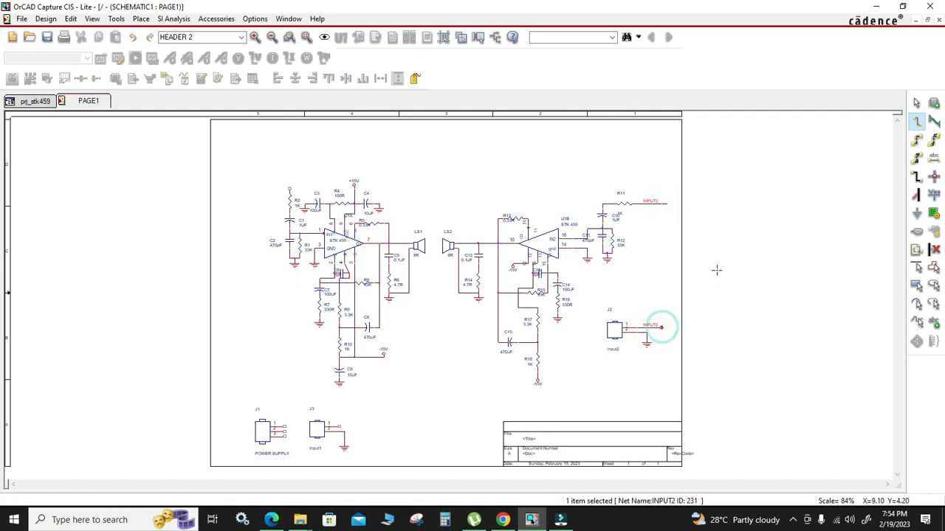
{"action": "key", "text": "Escape"}
{"action": "left_click", "coordinate": [671, 272]}
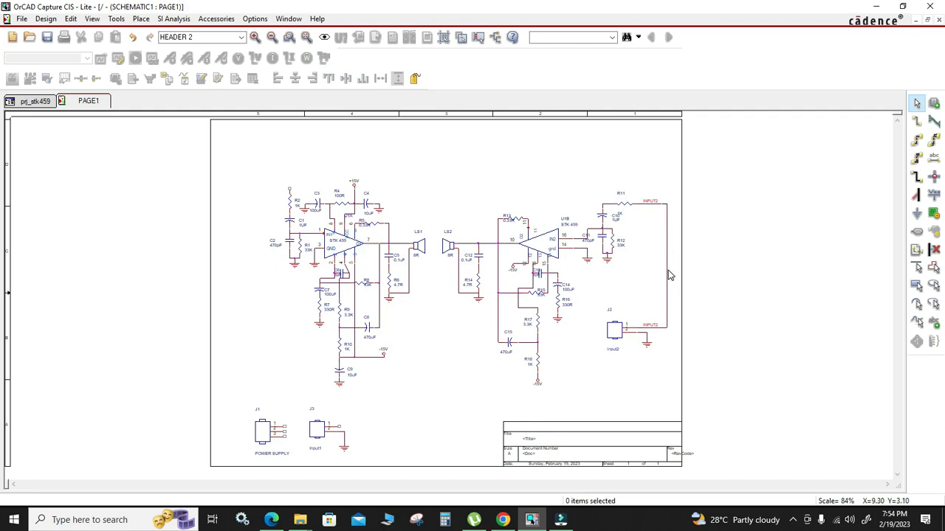
Step: Open and close the direct wire's properties, and remove that wire and the leftover graphic line at R11's wire end
{"action": "double_click", "coordinate": [670, 276]}
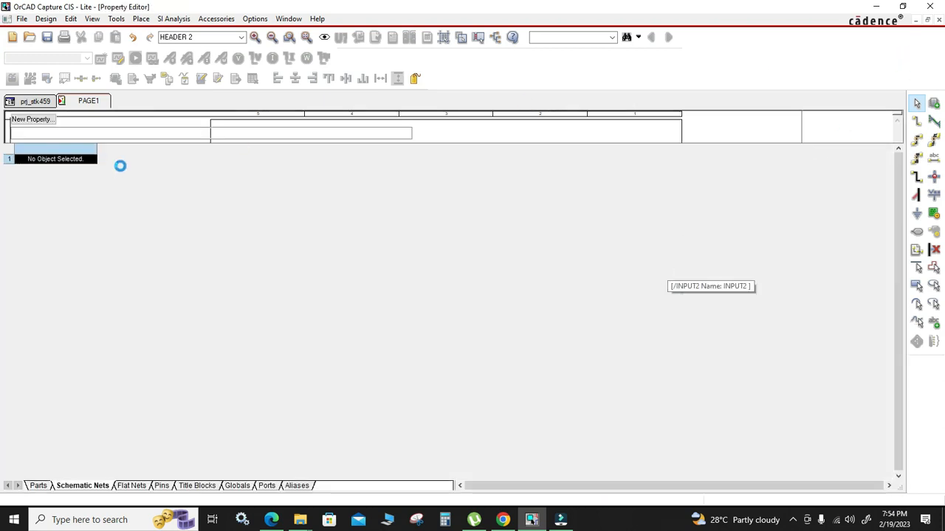
{"action": "right_click", "coordinate": [142, 101]}
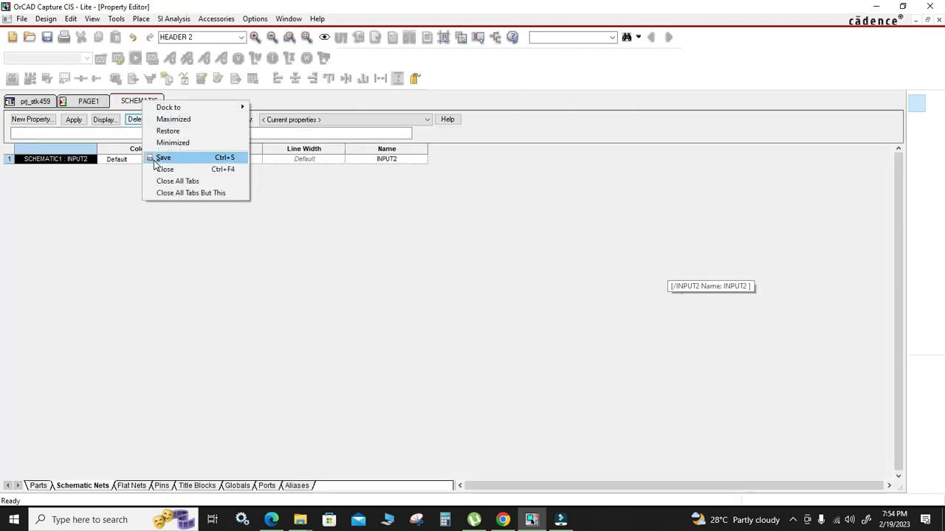
{"action": "left_click", "coordinate": [161, 169]}
{"action": "left_click", "coordinate": [622, 257]}
{"action": "double_click", "coordinate": [666, 203]}
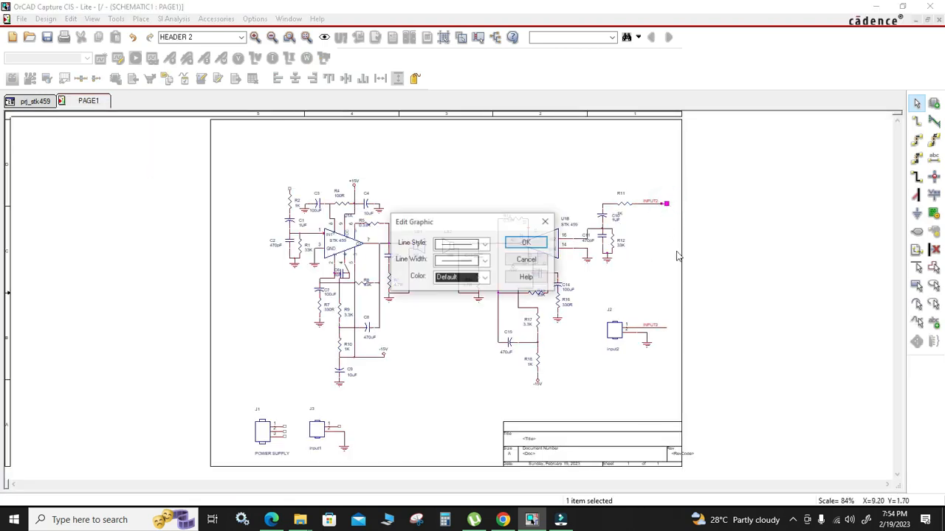
{"action": "left_click", "coordinate": [546, 221]}
{"action": "left_click", "coordinate": [693, 343]}
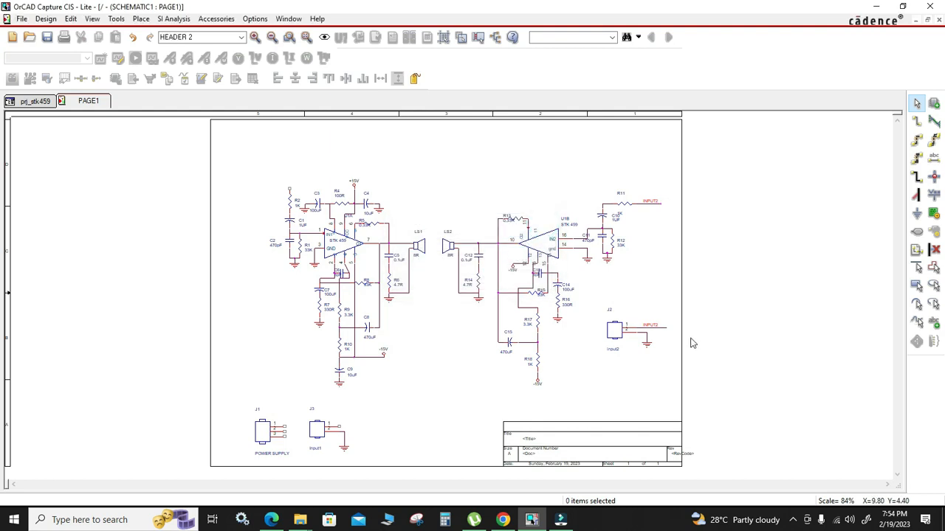
Step: Move header J3 with its ground above J2, and shift both headers to the empty area just above the title block
{"action": "left_click", "coordinate": [663, 329]}
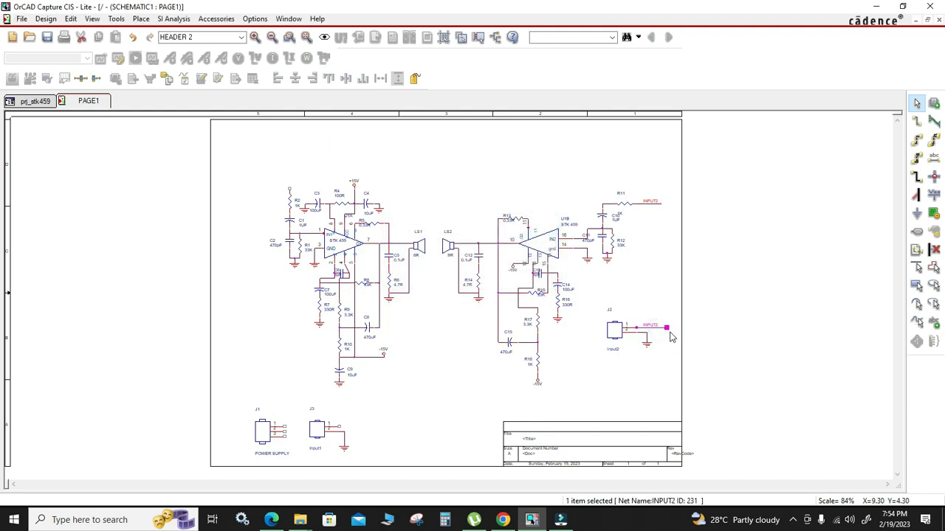
{"action": "left_click_drag", "start_coordinate": [676, 294], "coordinate": [590, 363]}
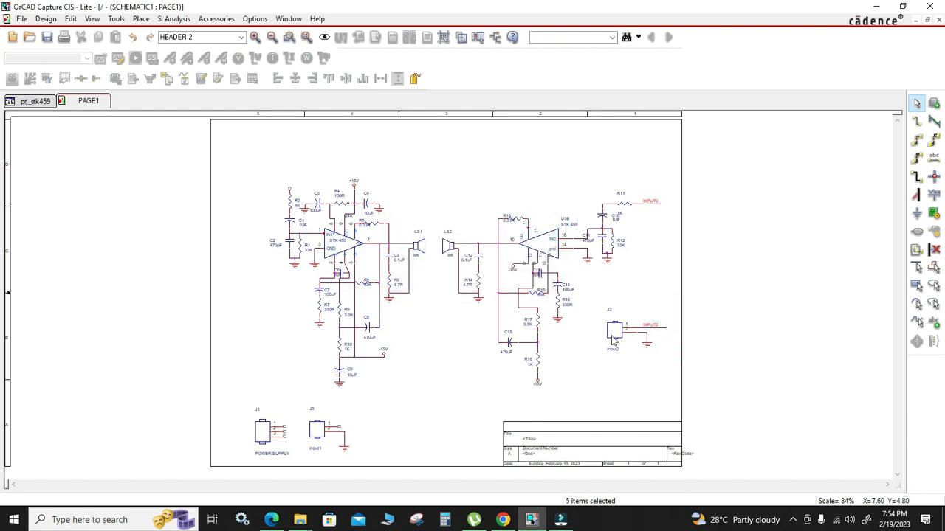
{"action": "left_click_drag", "start_coordinate": [615, 330], "coordinate": [614, 339]}
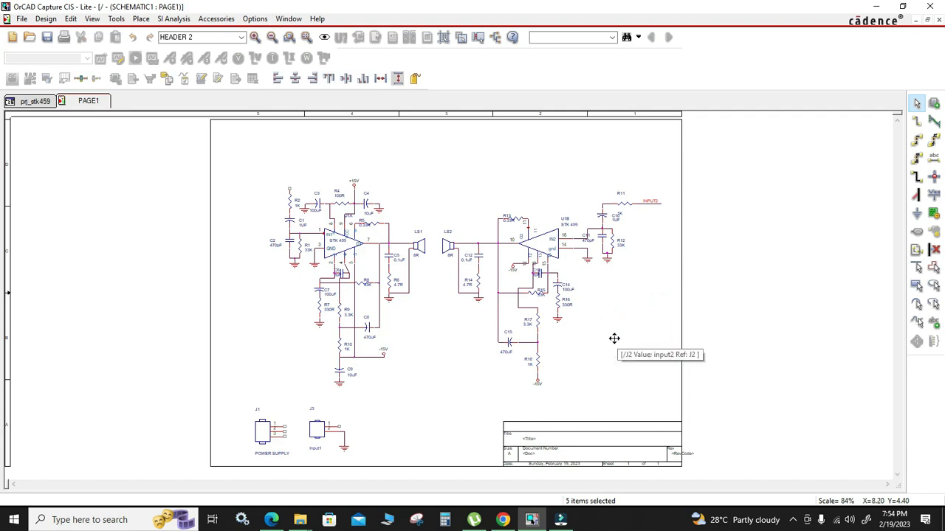
{"action": "left_click_drag", "start_coordinate": [362, 397], "coordinate": [613, 300]}
{"action": "left_click", "coordinate": [608, 384]}
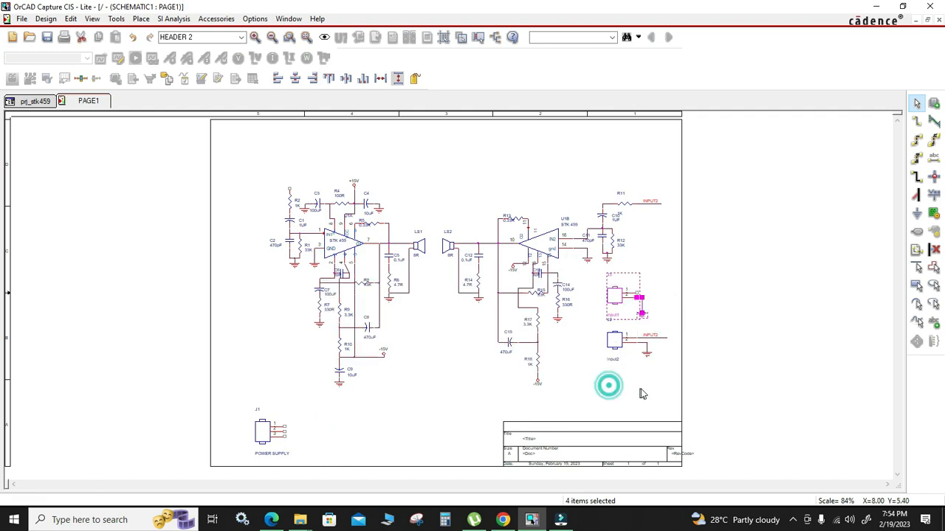
{"action": "left_click_drag", "start_coordinate": [668, 391], "coordinate": [591, 355]}
{"action": "left_click", "coordinate": [641, 311]}
Step: Draw a horizontal wire outward from pin 1 of header J3, ending level with J2's INPUT2 wire
{"action": "key", "text": "w"}
{"action": "left_click", "coordinate": [612, 348]}
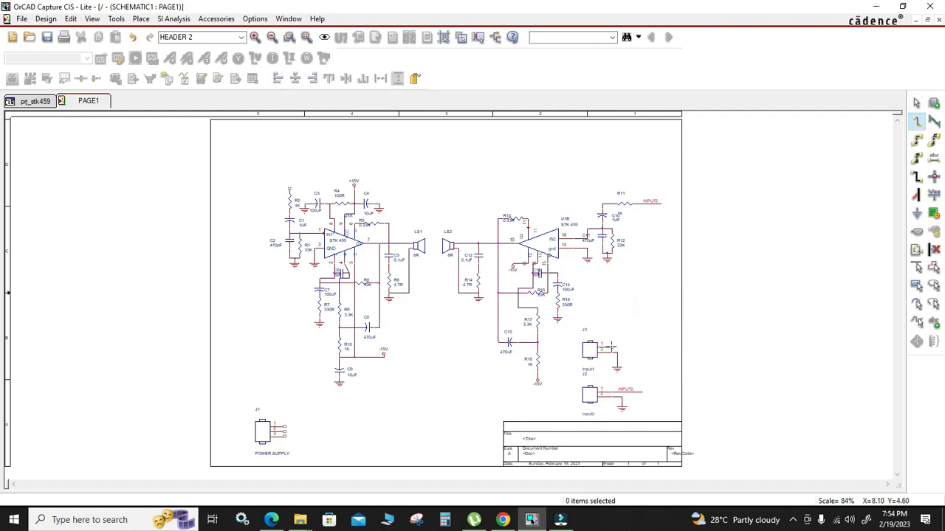
{"action": "double_click", "coordinate": [644, 348]}
{"action": "key", "text": "Escape"}
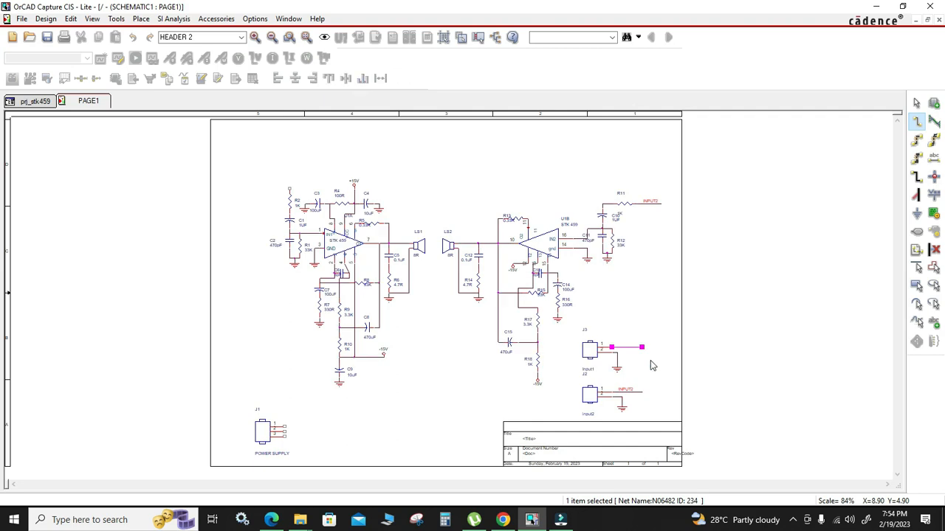
Step: Place the net alias INPUT1 on the wire at pin 1 of header J3
{"action": "left_click", "coordinate": [633, 349]}
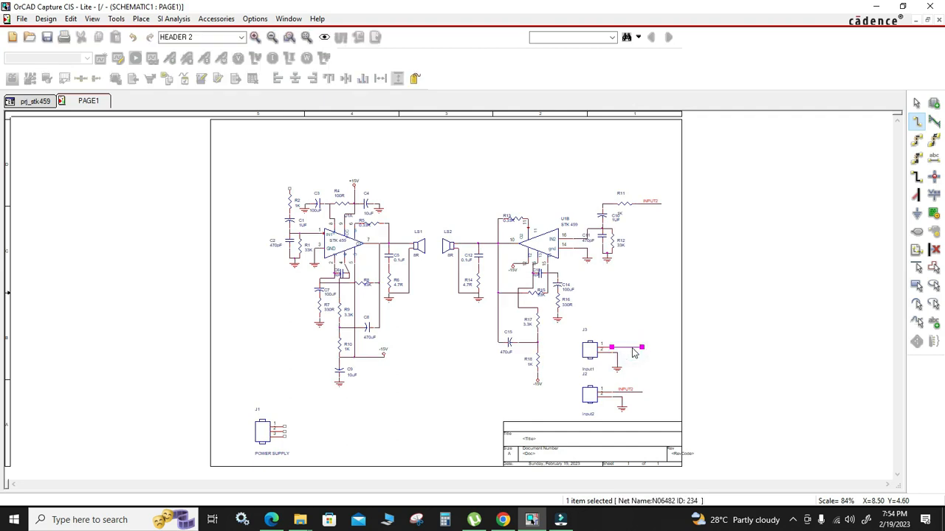
{"action": "key", "text": "n"}
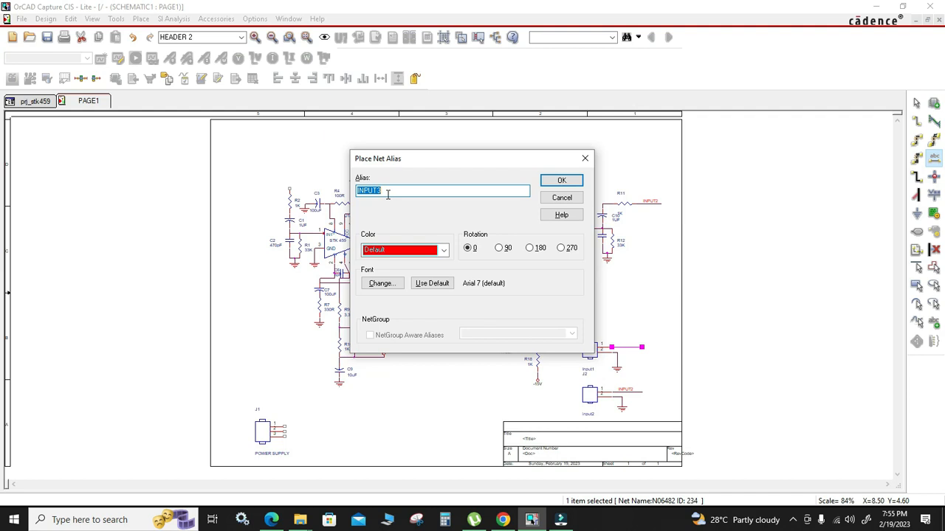
{"action": "left_click", "coordinate": [417, 194]}
{"action": "left_click", "coordinate": [559, 181]}
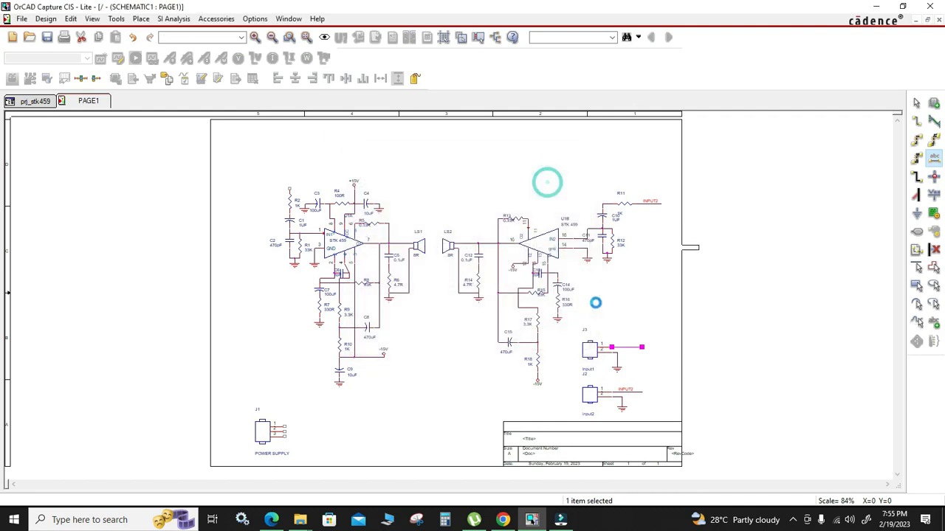
{"action": "left_click", "coordinate": [618, 345]}
{"action": "key", "text": "Escape"}
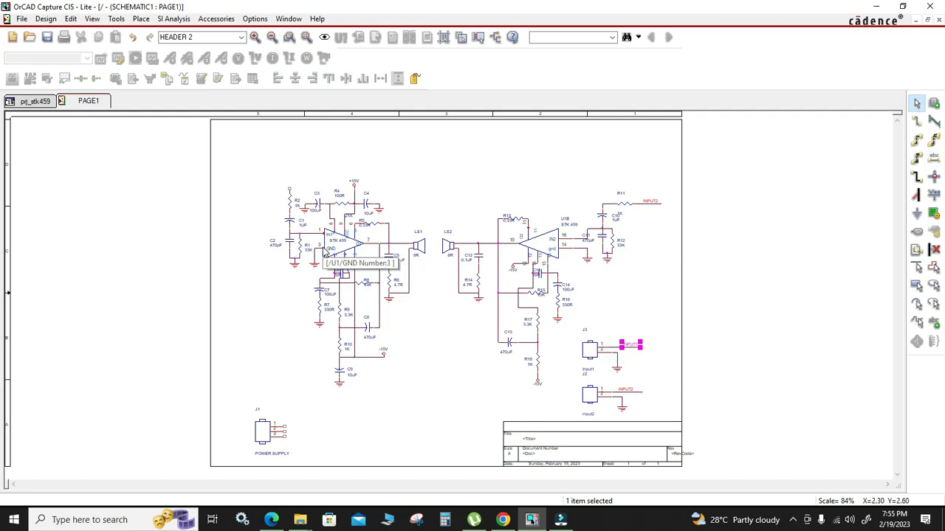
Step: Rotate resistor R2 to horizontal and move it to the upper left of capacitor C1
{"action": "left_click", "coordinate": [292, 201]}
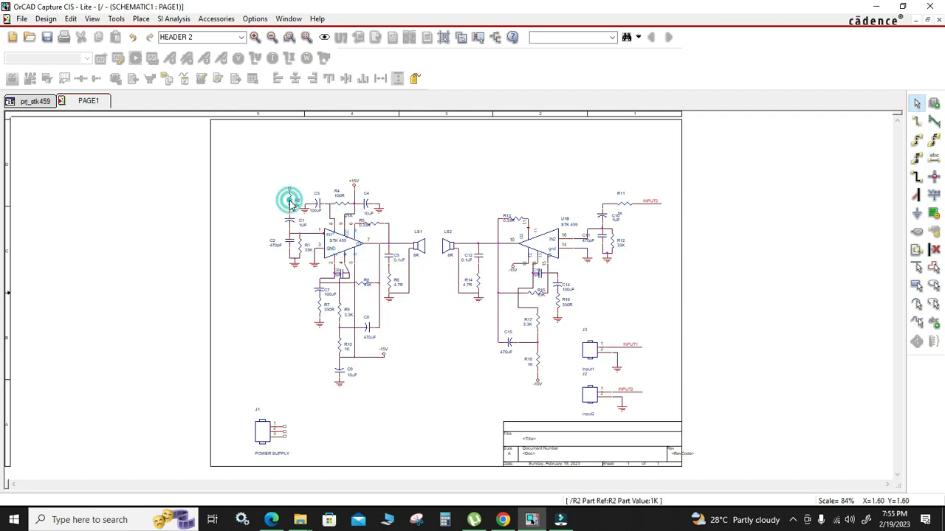
{"action": "key", "text": "r"}
{"action": "left_click_drag", "start_coordinate": [292, 201], "coordinate": [264, 208]}
{"action": "left_click", "coordinate": [253, 222]}
Step: Wire the near end of R2 to the upper end of capacitor C1
{"action": "key", "text": "w"}
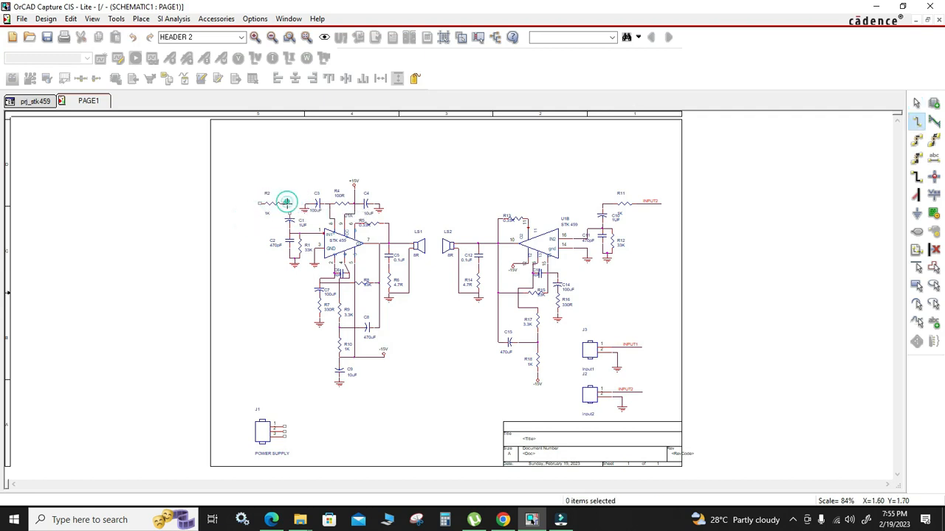
{"action": "scroll", "coordinate": [289, 204], "scroll_direction": "up", "scroll_amount": 3, "text": "ctrl"}
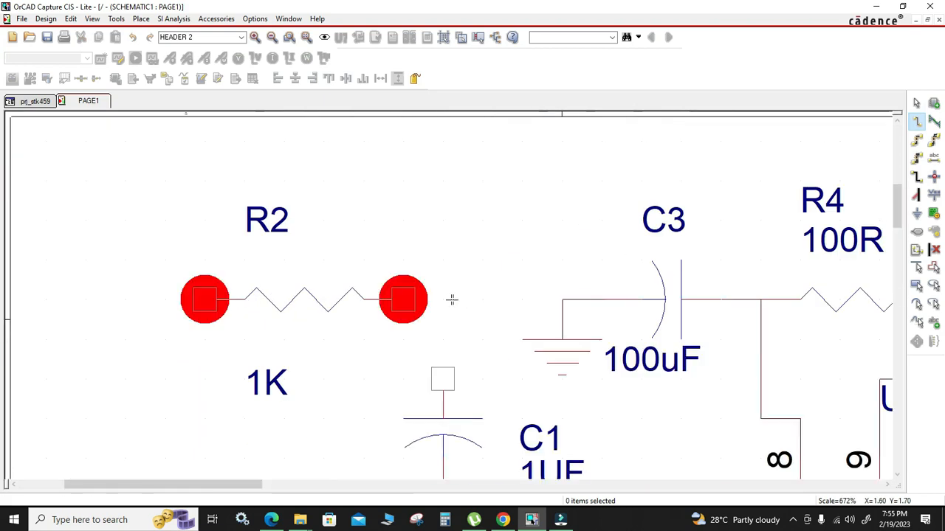
{"action": "key", "text": "Escape"}
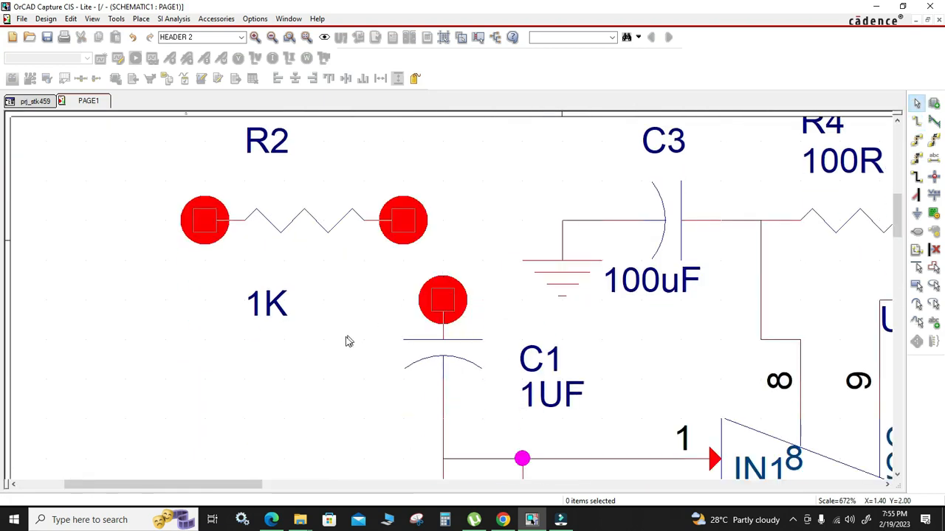
{"action": "scroll", "coordinate": [357, 344], "scroll_direction": "down", "scroll_amount": 2, "text": "ctrl"}
{"action": "scroll", "coordinate": [357, 344], "scroll_direction": "down", "scroll_amount": 2, "text": "ctrl"}
{"action": "scroll", "coordinate": [199, 260], "scroll_direction": "up", "scroll_amount": 2, "text": "ctrl"}
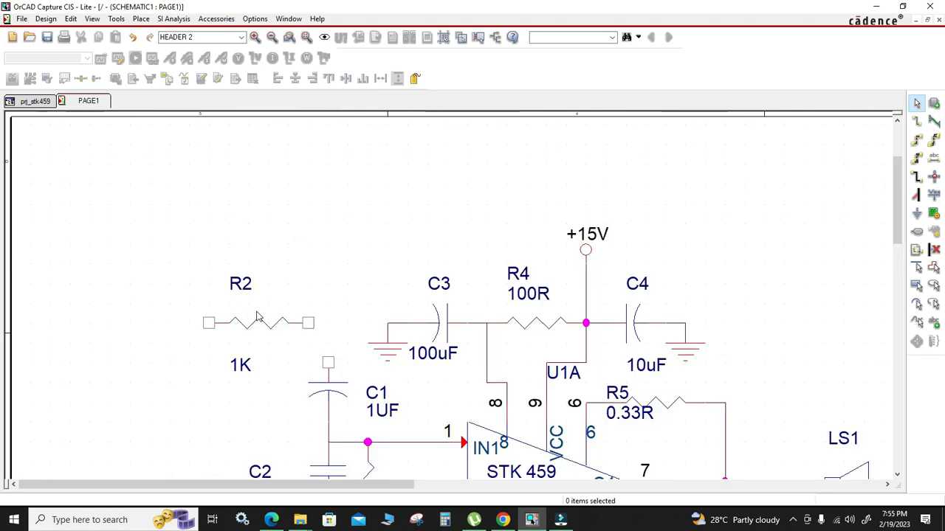
{"action": "key", "text": "w"}
{"action": "left_click", "coordinate": [309, 322]}
{"action": "left_click", "coordinate": [328, 362]}
{"action": "key", "text": "Escape"}
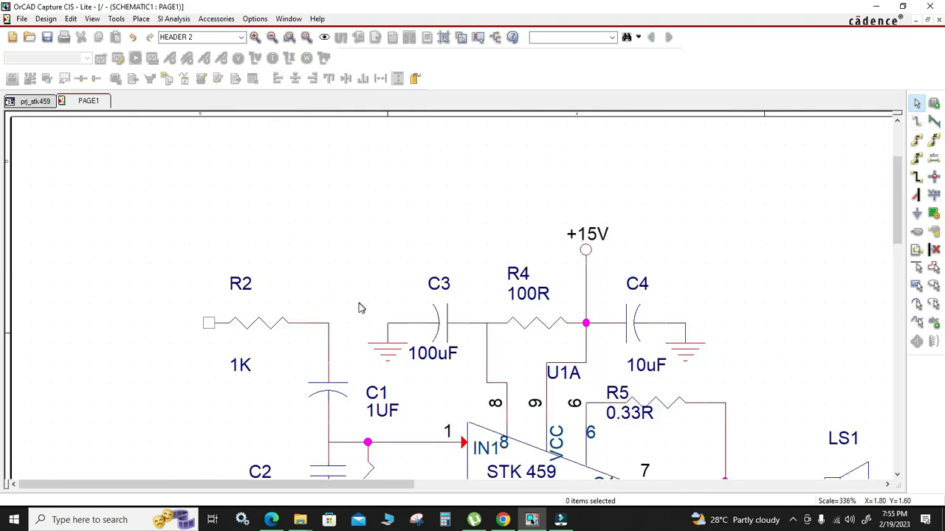
Step: Draw a horizontal wire outward from R2's free end, away from C1
{"action": "key", "text": "w"}
{"action": "left_click", "coordinate": [209, 322]}
{"action": "left_click", "coordinate": [50, 322]}
{"action": "key", "text": "Escape"}
Step: Place the net alias INPUT1 on the wire at R2's outer end
{"action": "key", "text": "n"}
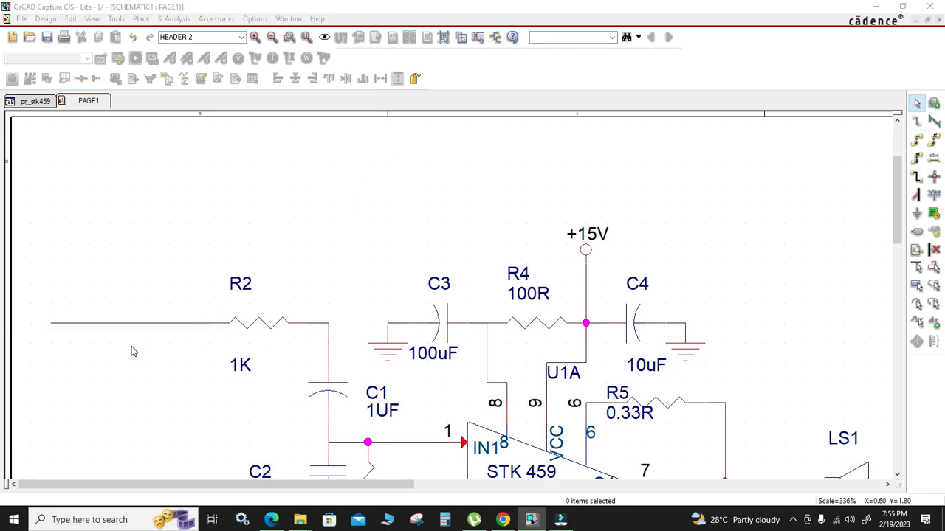
{"action": "left_click", "coordinate": [419, 192]}
{"action": "key", "text": "BackSpace"}
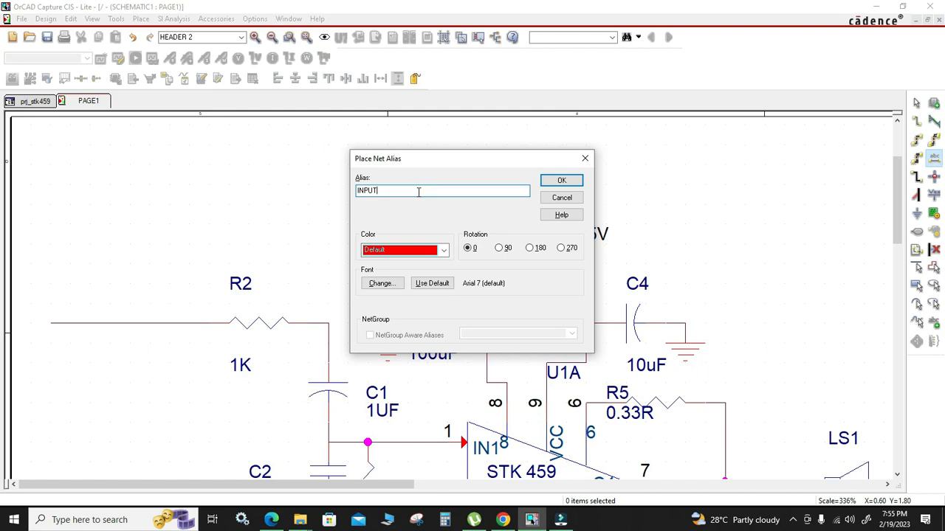
{"action": "left_click", "coordinate": [561, 180]}
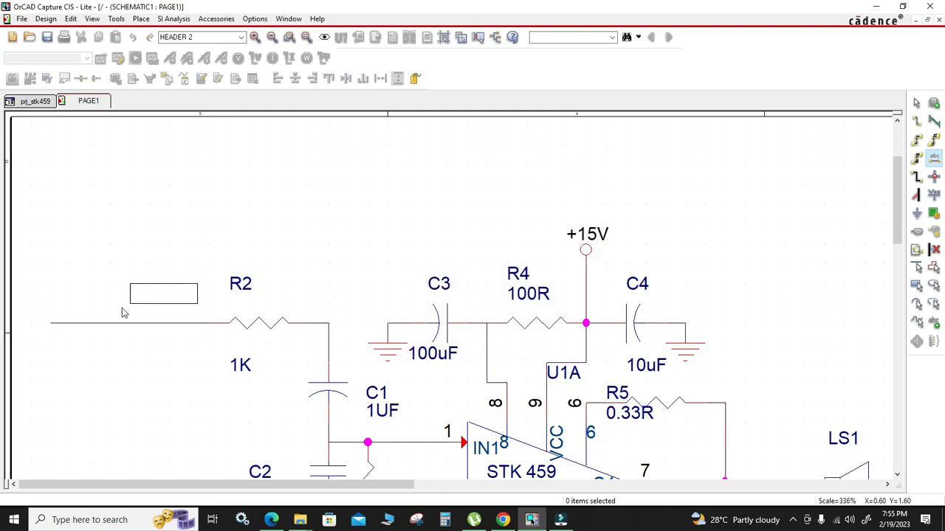
{"action": "left_click", "coordinate": [79, 321]}
{"action": "left_click", "coordinate": [155, 337]}
{"action": "key", "text": "o"}
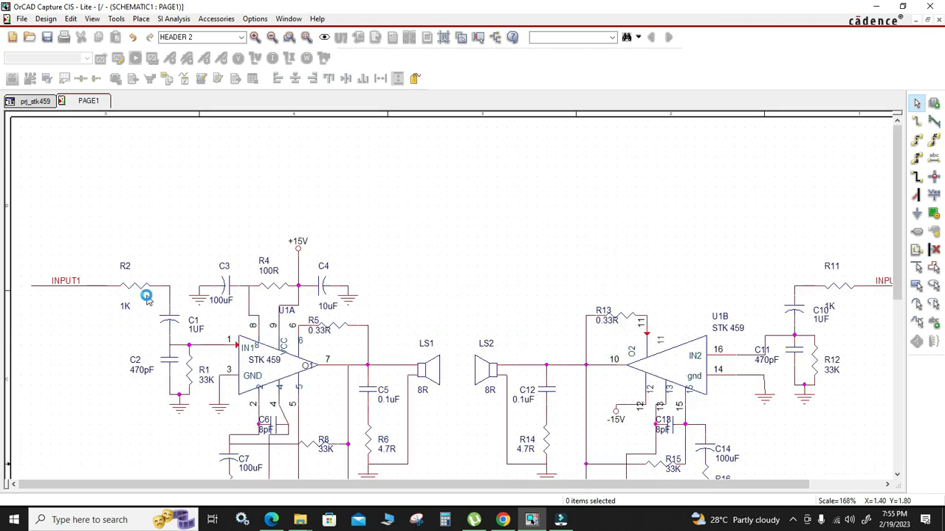
{"action": "key", "text": "o"}
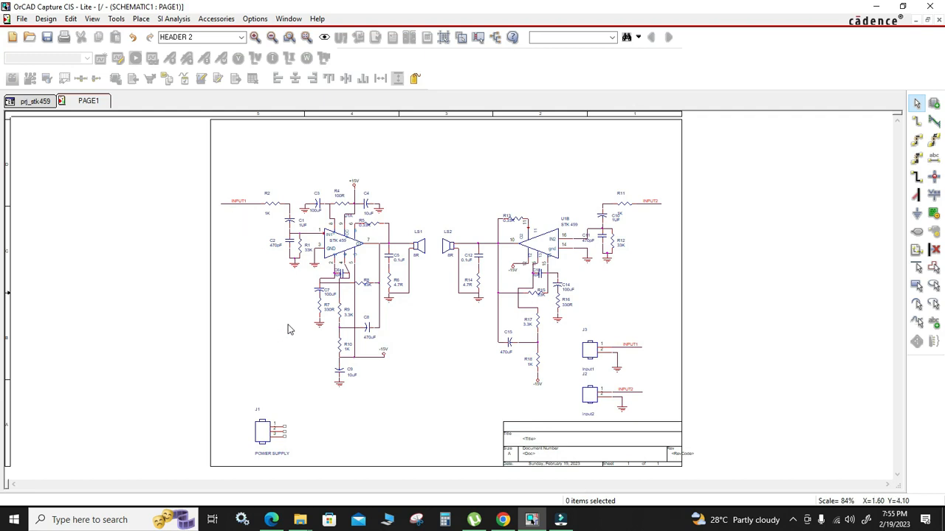
Step: Move power supply header J1 slightly inward on the page and connect its pin 2 to a copied, rotated ground symbol
{"action": "left_click_drag", "start_coordinate": [271, 423], "coordinate": [293, 435]}
{"action": "left_click", "coordinate": [375, 427]}
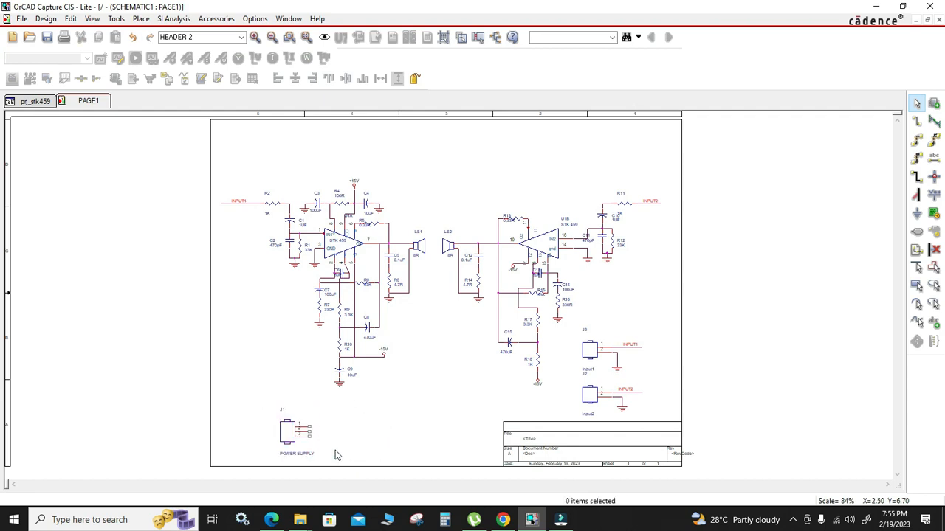
{"action": "scroll", "coordinate": [335, 450], "scroll_direction": "up", "scroll_amount": 1, "text": "ctrl"}
{"action": "left_click", "coordinate": [268, 303]}
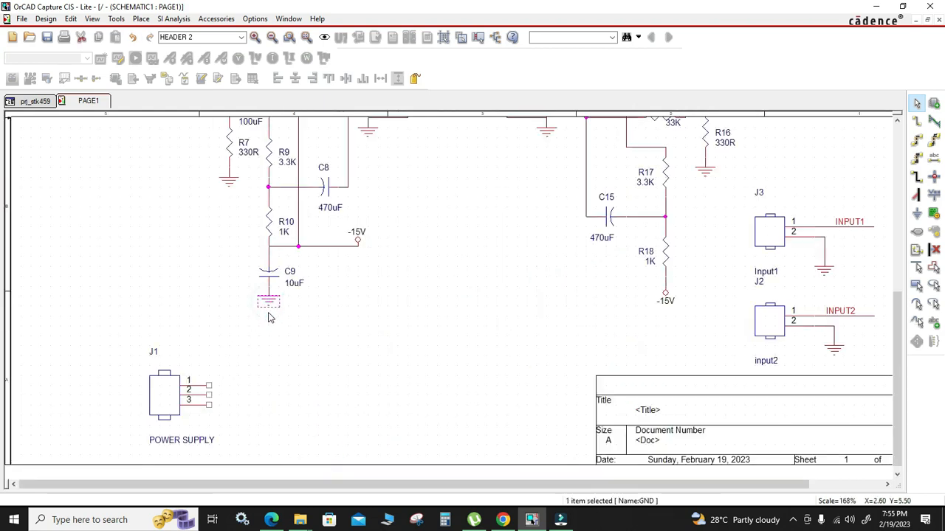
{"action": "left_click_drag", "start_coordinate": [270, 306], "coordinate": [219, 399]}
{"action": "key", "text": "r"}
{"action": "left_click", "coordinate": [265, 413]}
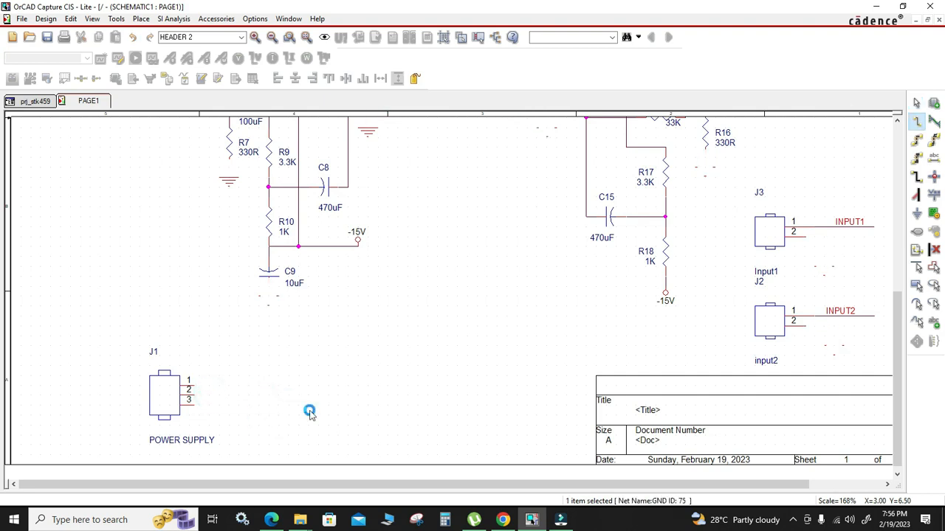
{"action": "key", "text": "Escape"}
{"action": "left_click", "coordinate": [270, 416]}
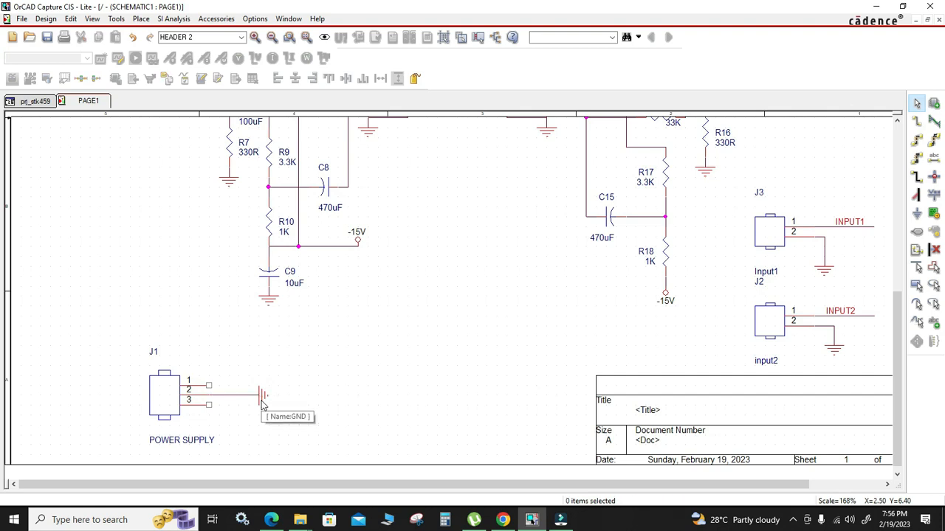
Step: Copy the +15V power symbol above U1A and place it horizontally beside pin 1 of header J1
{"action": "scroll", "coordinate": [340, 396], "scroll_direction": "up", "scroll_amount": 5}
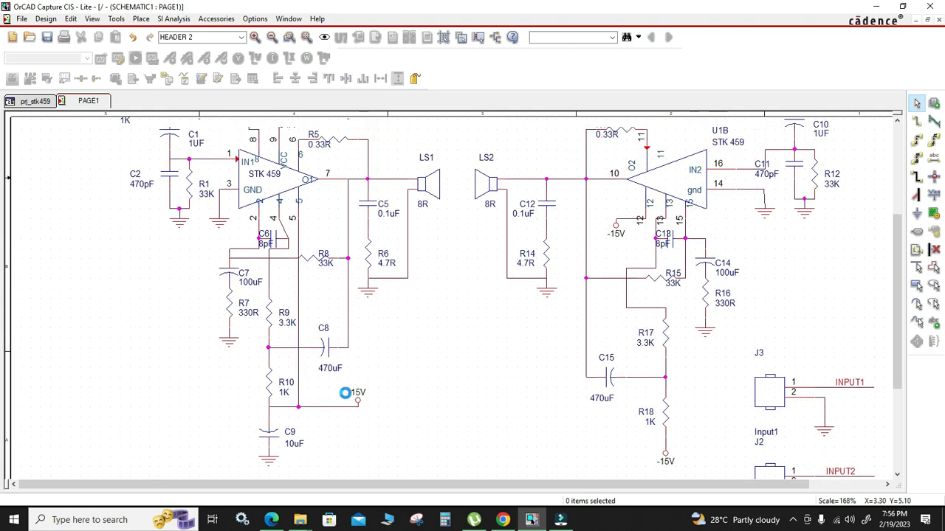
{"action": "scroll", "coordinate": [344, 393], "scroll_direction": "up", "scroll_amount": 6}
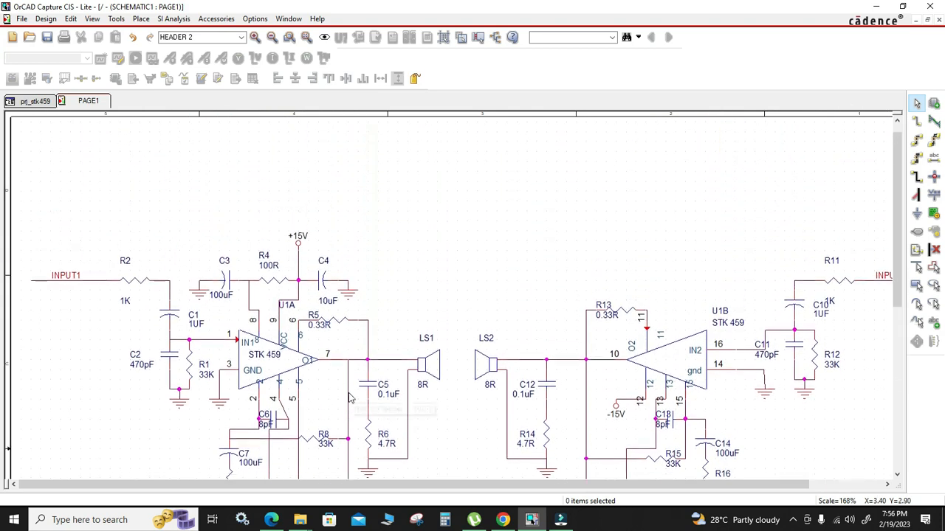
{"action": "left_click", "coordinate": [299, 249]}
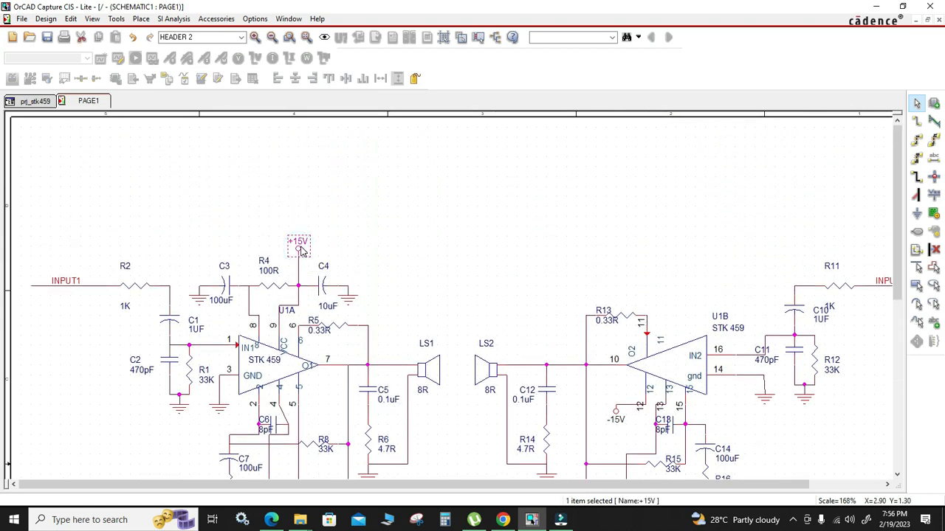
{"action": "scroll", "coordinate": [373, 255], "scroll_direction": "down", "scroll_amount": 10}
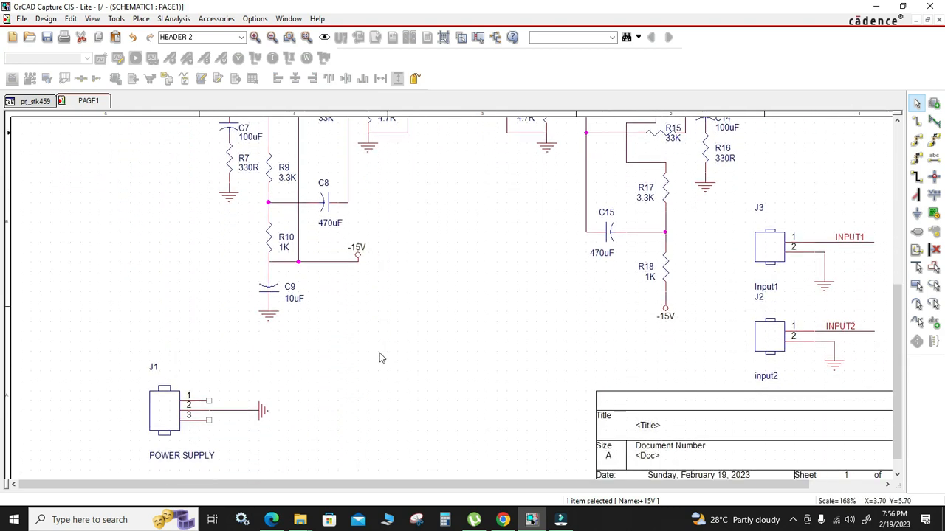
{"action": "scroll", "coordinate": [380, 358], "scroll_direction": "down", "scroll_amount": 1}
{"action": "left_click", "coordinate": [315, 345]}
{"action": "key", "text": "ctrl+v"}
{"action": "left_click", "coordinate": [238, 345]}
{"action": "left_click", "coordinate": [303, 347]}
{"action": "left_click", "coordinate": [259, 363]}
{"action": "key", "text": "r"}
{"action": "key", "text": "r"}
{"action": "key", "text": "r"}
{"action": "left_click", "coordinate": [429, 338]}
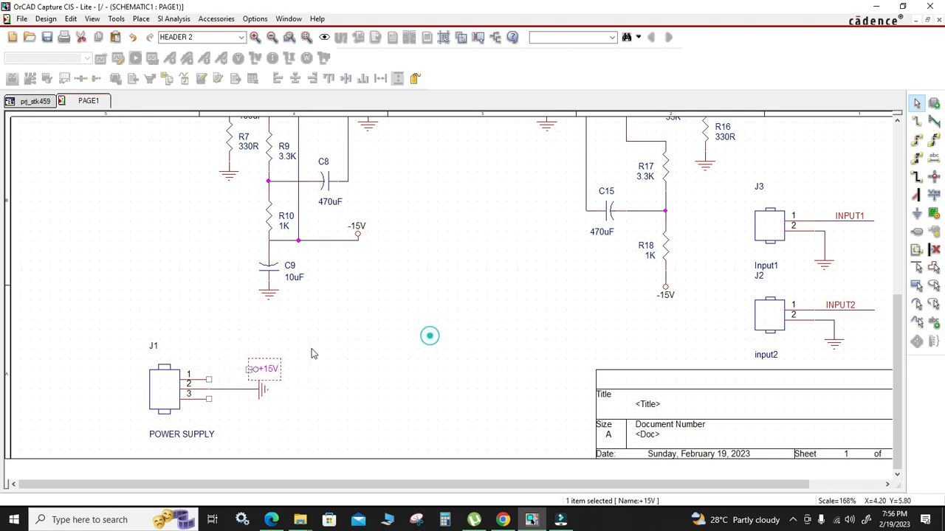
Step: Wire the copied +15V symbol to pin 1 of header J1
{"action": "key", "text": "w"}
{"action": "left_click", "coordinate": [248, 369]}
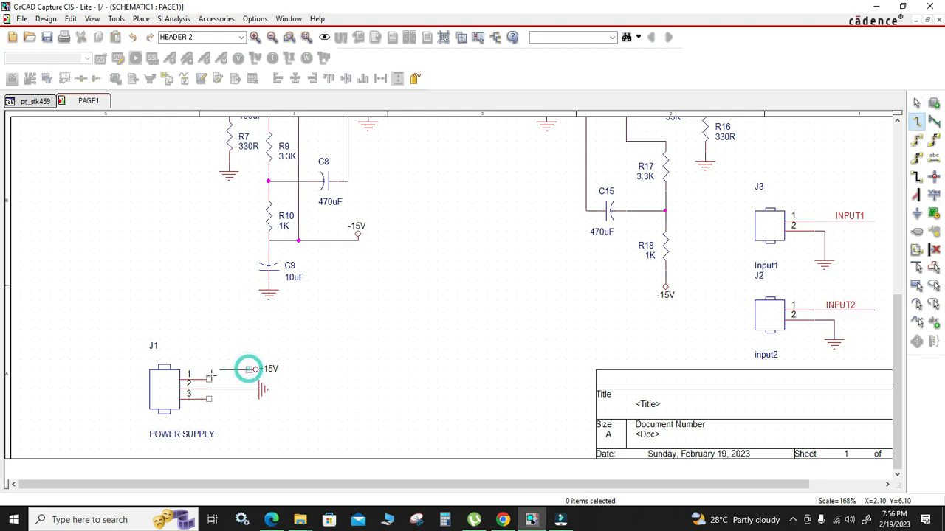
{"action": "left_click", "coordinate": [210, 378]}
{"action": "key", "text": "Escape"}
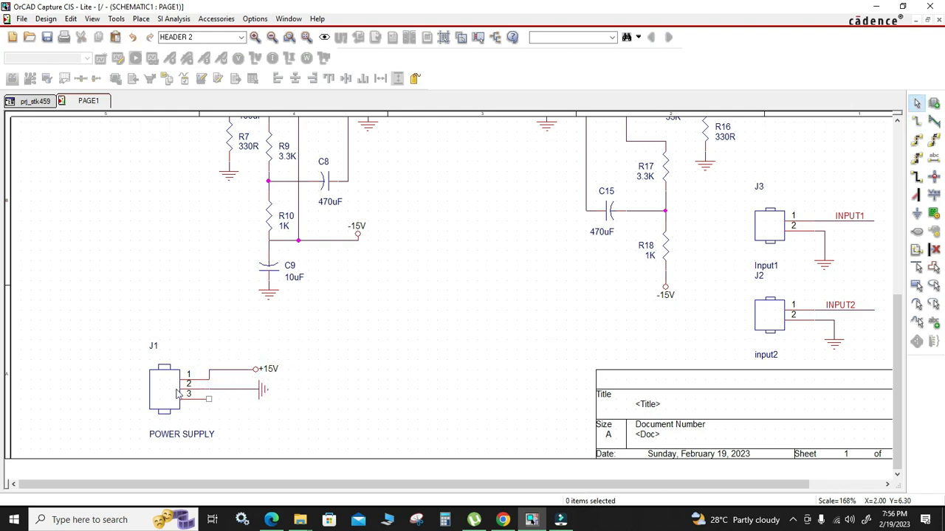
Step: Copy the -15V power symbol near C9 and place it horizontally beside pin 3 of header J1
{"action": "left_click", "coordinate": [358, 231]}
{"action": "left_click", "coordinate": [377, 326]}
{"action": "left_click", "coordinate": [288, 402]}
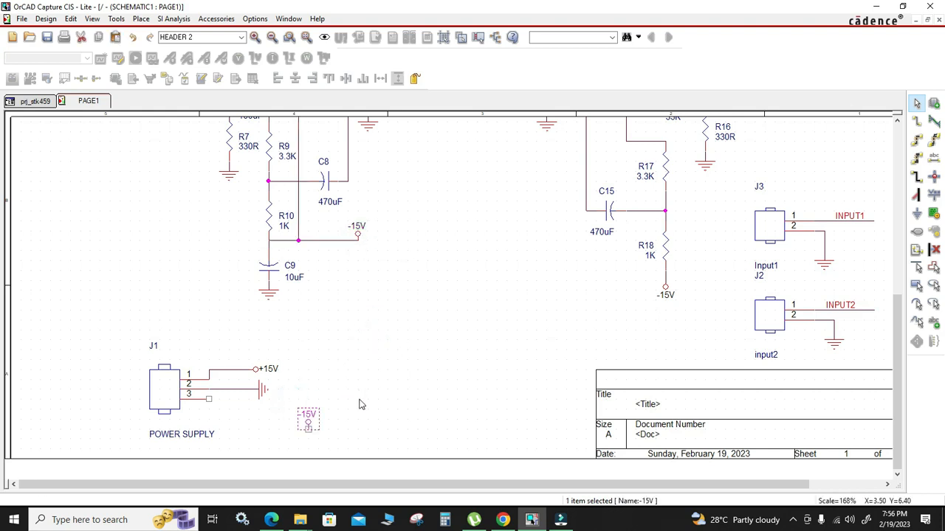
{"action": "key", "text": "r"}
{"action": "key", "text": "r"}
{"action": "key", "text": "r"}
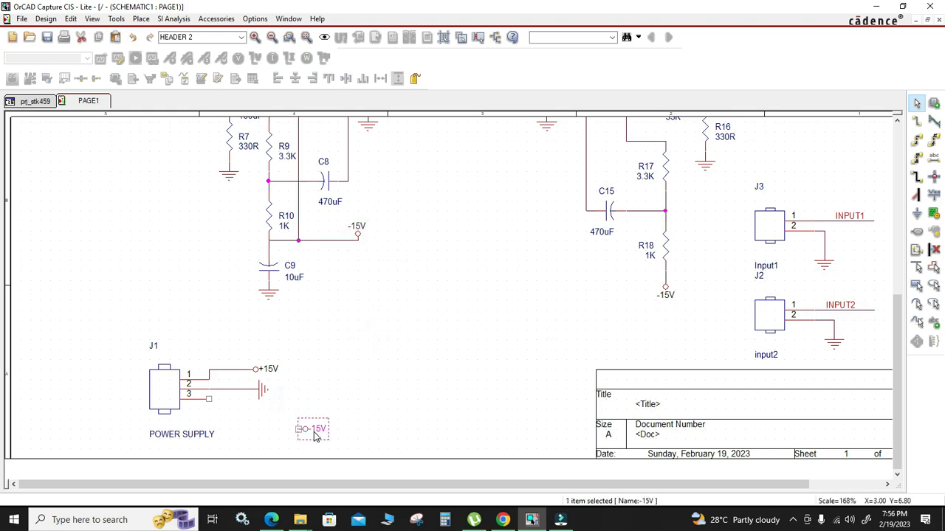
{"action": "left_click_drag", "start_coordinate": [308, 431], "coordinate": [264, 420]}
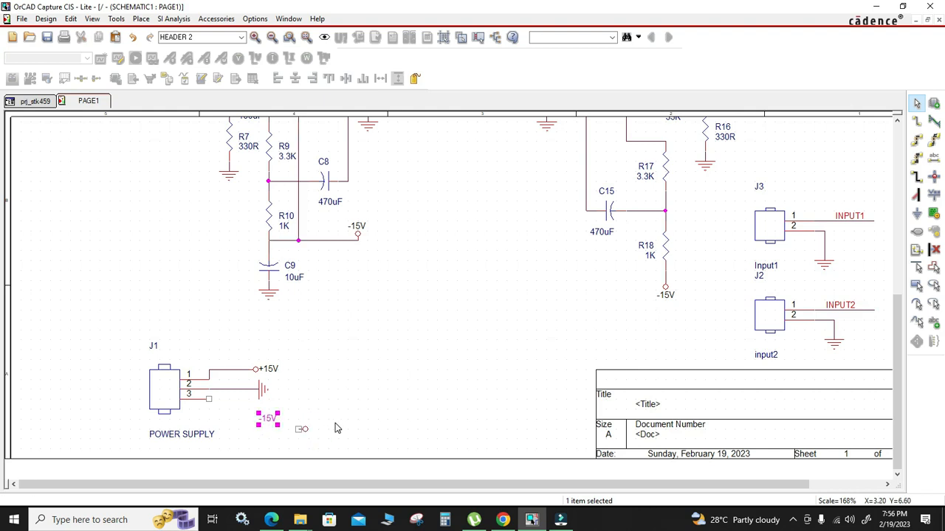
{"action": "key", "text": "ctrl+z"}
{"action": "left_click", "coordinate": [308, 433]}
{"action": "left_click_drag", "start_coordinate": [308, 432], "coordinate": [249, 413]}
{"action": "left_click", "coordinate": [248, 428]}
Step: Wire the copied -15V symbol to pin 3 of header J1
{"action": "key", "text": "w"}
{"action": "left_click", "coordinate": [248, 409]}
{"action": "left_click", "coordinate": [209, 399]}
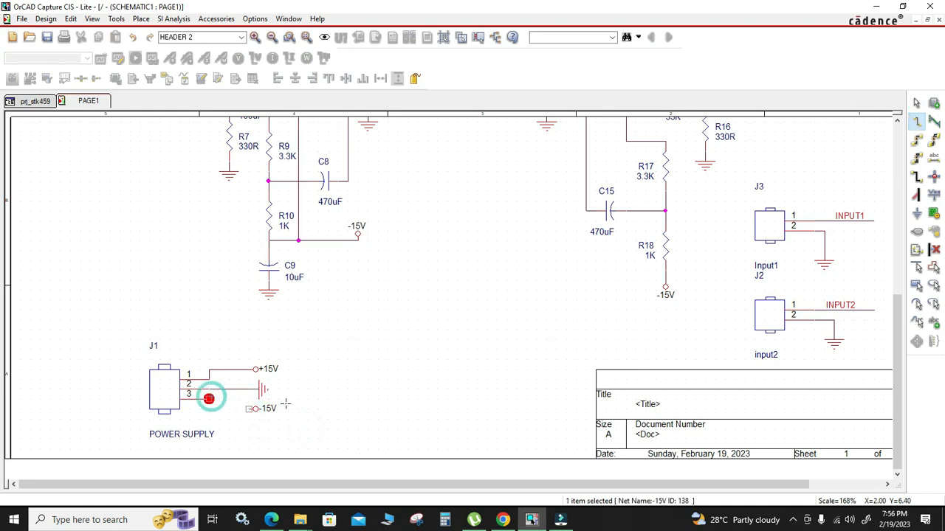
{"action": "key", "text": "Escape"}
{"action": "left_click", "coordinate": [340, 390]}
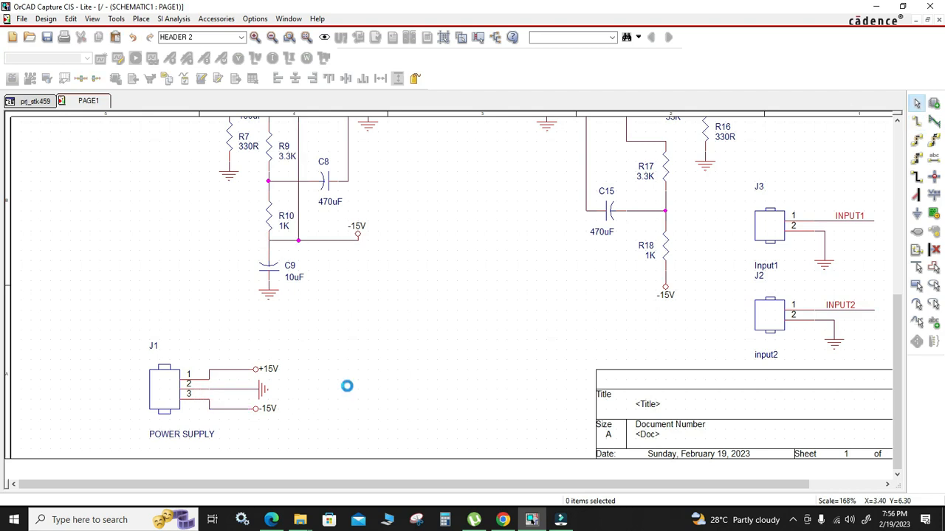
{"action": "scroll", "coordinate": [345, 387], "scroll_direction": "down", "scroll_amount": 1, "text": "ctrl"}
{"action": "left_click_drag", "start_coordinate": [265, 398], "coordinate": [351, 464]}
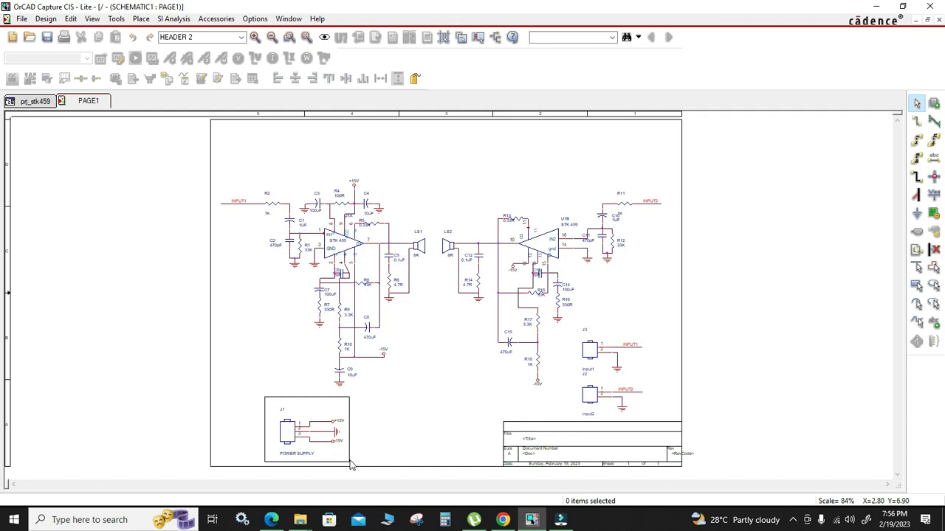
{"action": "left_click_drag", "start_coordinate": [351, 465], "coordinate": [352, 465]}
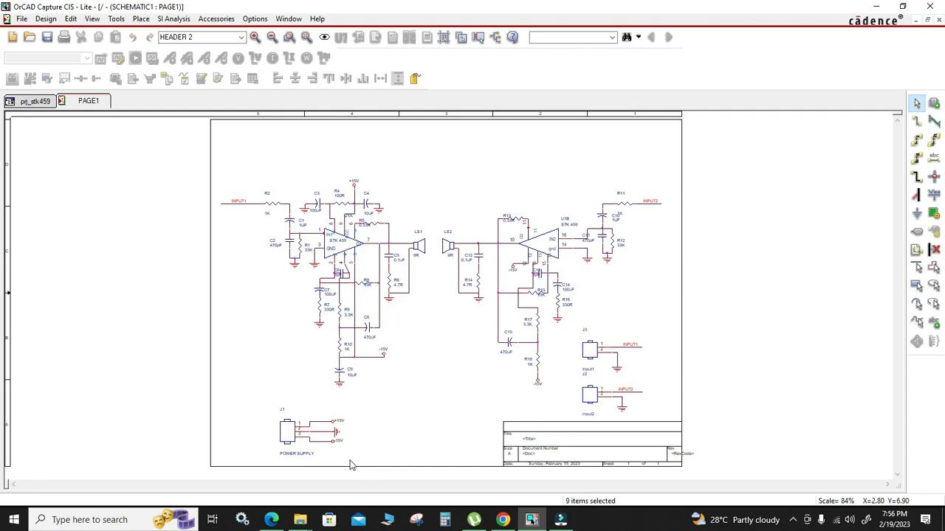
{"action": "left_click", "coordinate": [398, 436]}
Step: Set the Title field in the page's title block to AUDIO_STK 459
{"action": "scroll", "coordinate": [552, 440], "scroll_direction": "up", "scroll_amount": 1, "text": "ctrl"}
{"action": "left_click", "coordinate": [573, 410]}
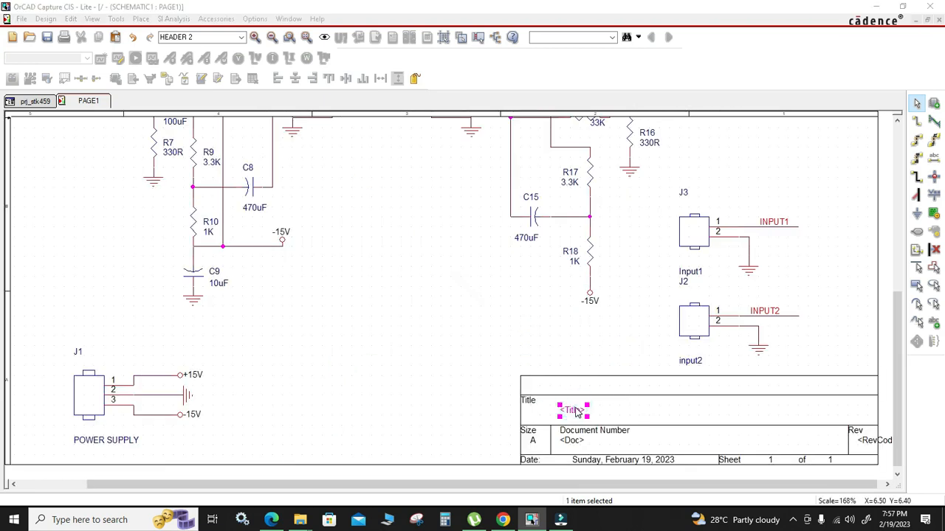
{"action": "double_click", "coordinate": [574, 411]}
{"action": "type", "text": "AUDIO_STK 459"}
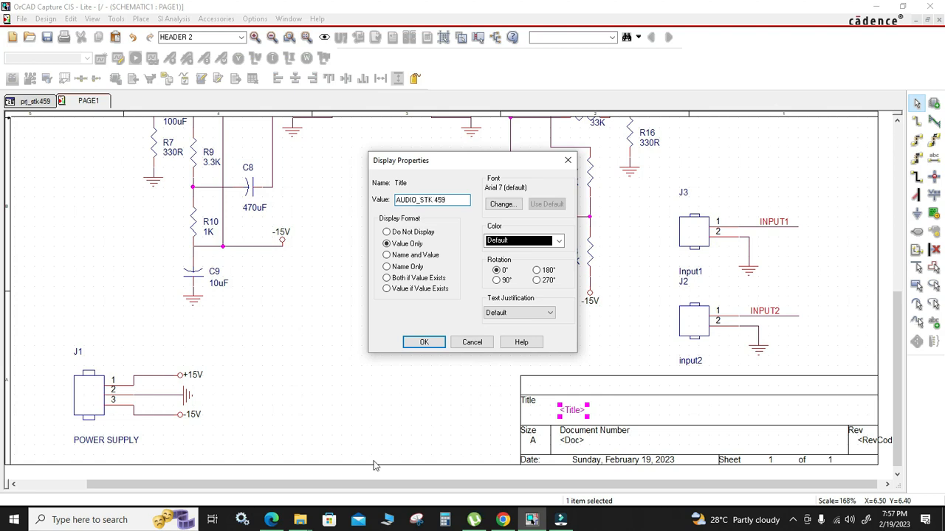
{"action": "left_click", "coordinate": [424, 342]}
{"action": "left_click", "coordinate": [442, 352]}
{"action": "key", "text": "o"}
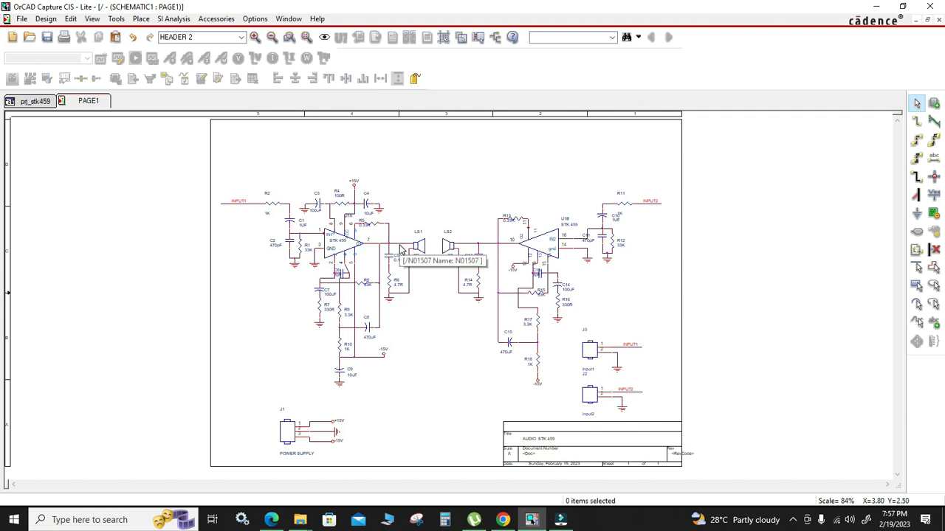
Step: Place the net alias OUTPUT1 on the wire between U1A's output and speaker LS1
{"action": "left_click", "coordinate": [401, 246]}
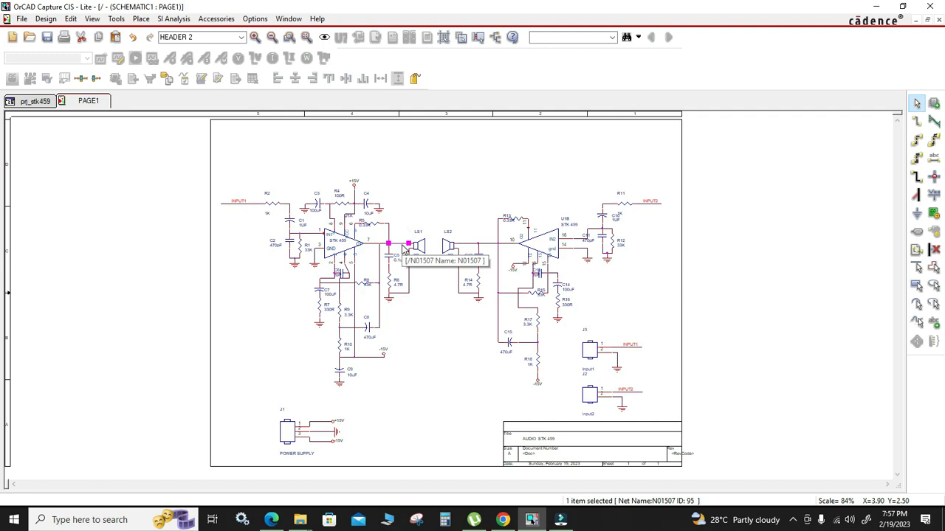
{"action": "key", "text": "n"}
{"action": "double_click", "coordinate": [396, 192]}
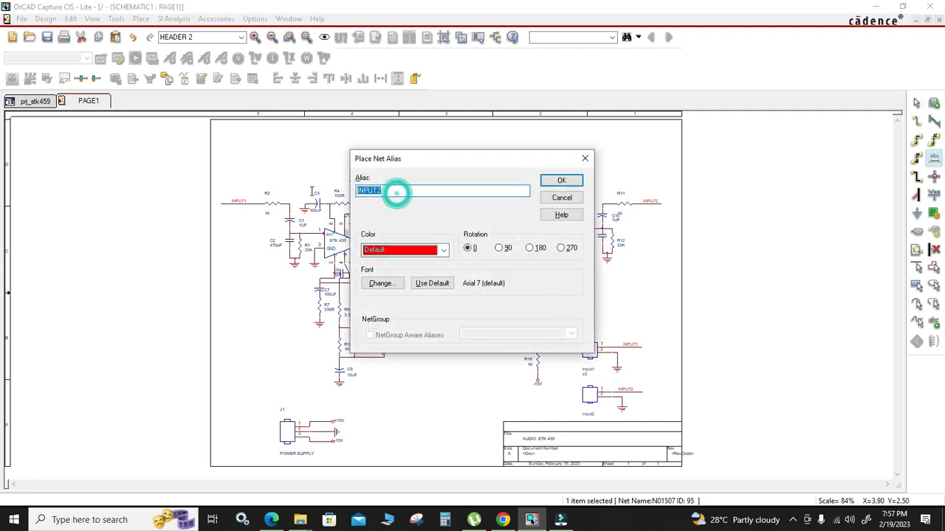
{"action": "type", "text": "0"}
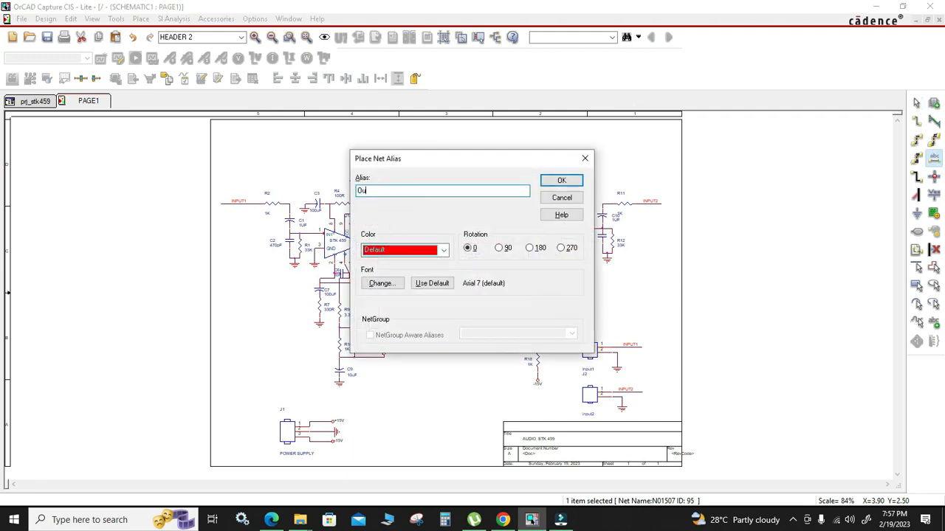
{"action": "key", "text": "BackSpace"}
{"action": "type", "text": "OUTPUT1"}
{"action": "left_click", "coordinate": [559, 180]}
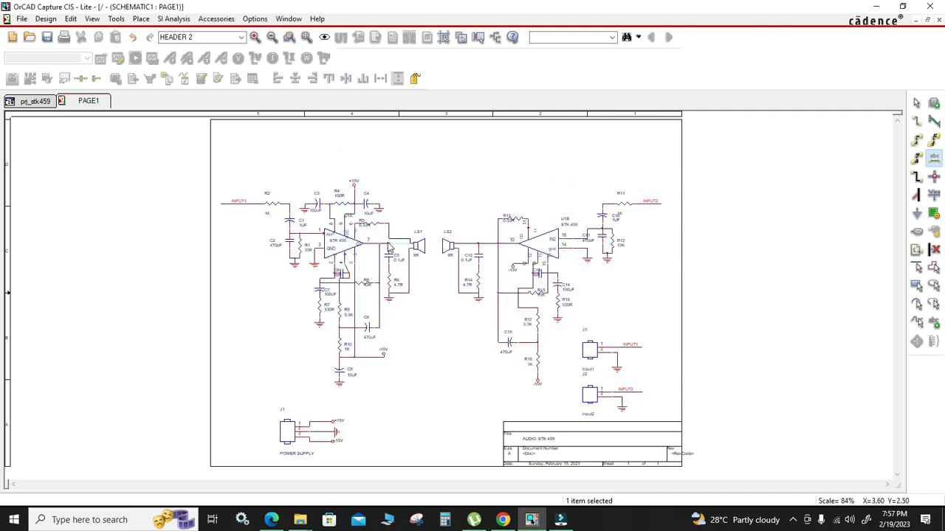
{"action": "left_click", "coordinate": [392, 242]}
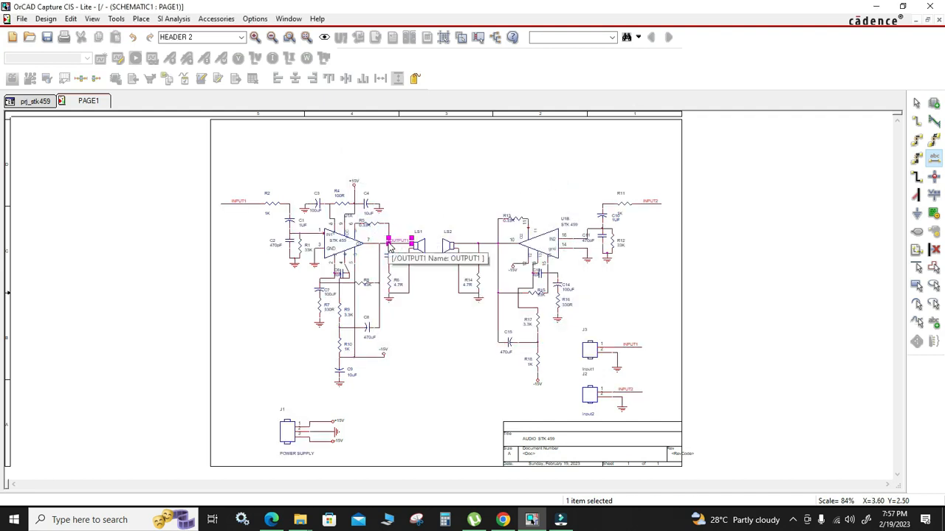
Step: Place the net alias OUTPUT2 on the wire between speaker LS2 and U1B's output
{"action": "left_click", "coordinate": [463, 244]}
{"action": "key", "text": "Escape"}
{"action": "left_click", "coordinate": [476, 250]}
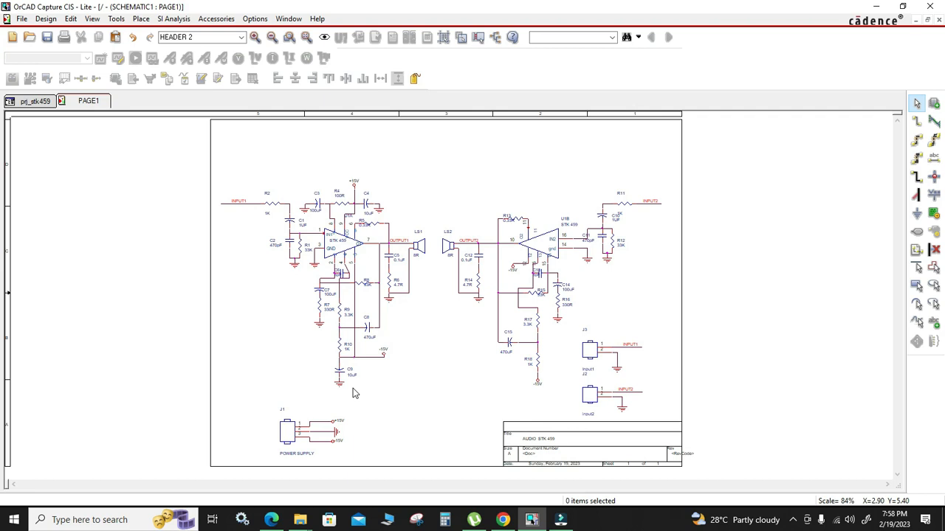
Step: Select the entire +15V net from J1's pin 1 wire and check which wires around U1A belong to it
{"action": "scroll", "coordinate": [329, 434], "scroll_direction": "up", "scroll_amount": 1, "text": "ctrl"}
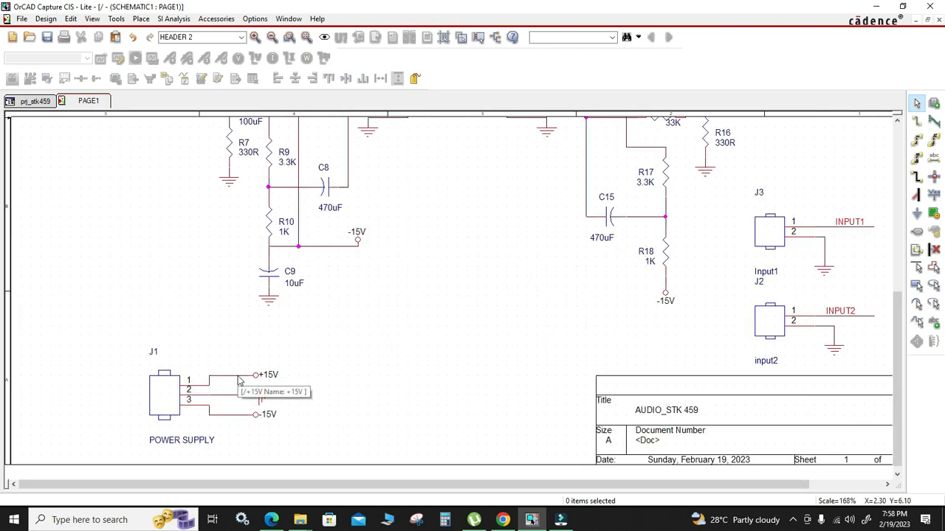
{"action": "left_click", "coordinate": [238, 380]}
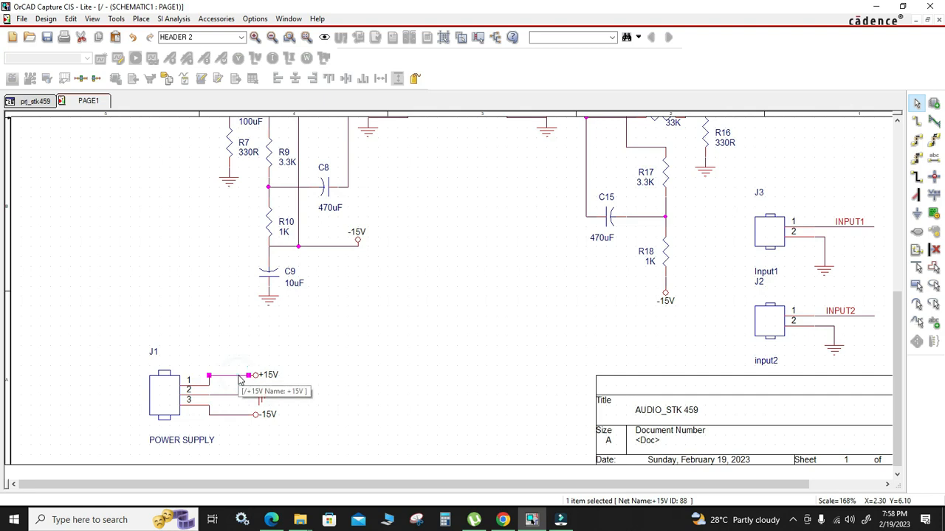
{"action": "right_click", "coordinate": [239, 381]}
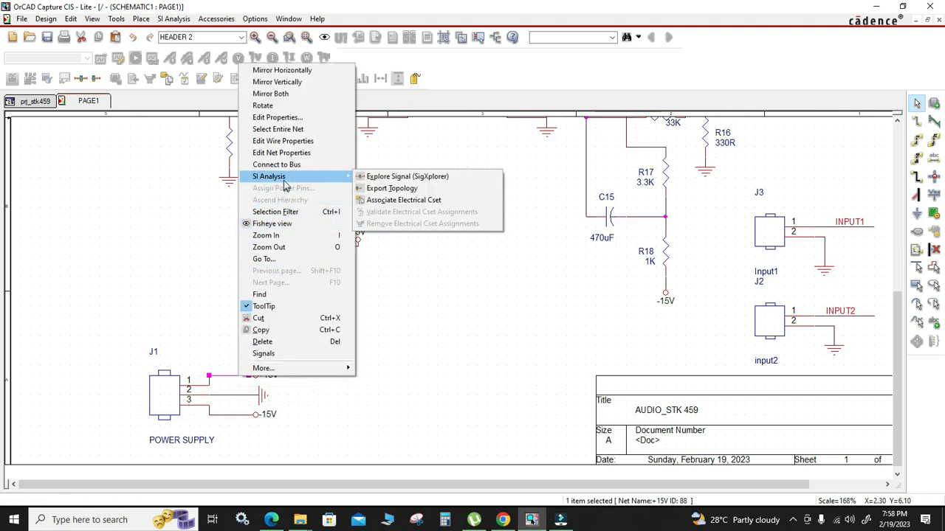
{"action": "left_click", "coordinate": [288, 130]}
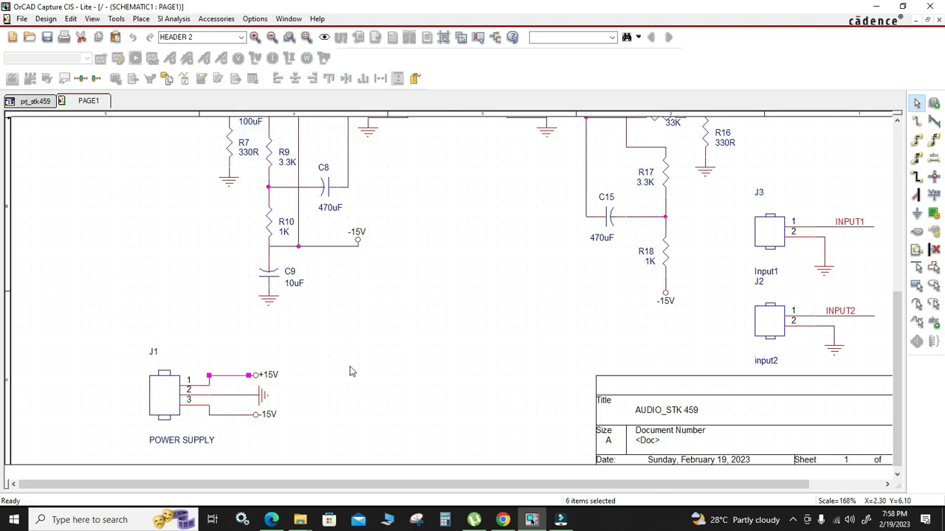
{"action": "scroll", "coordinate": [349, 367], "scroll_direction": "down", "scroll_amount": 1, "text": "ctrl"}
{"action": "scroll", "coordinate": [349, 214], "scroll_direction": "up", "scroll_amount": 2, "text": "ctrl"}
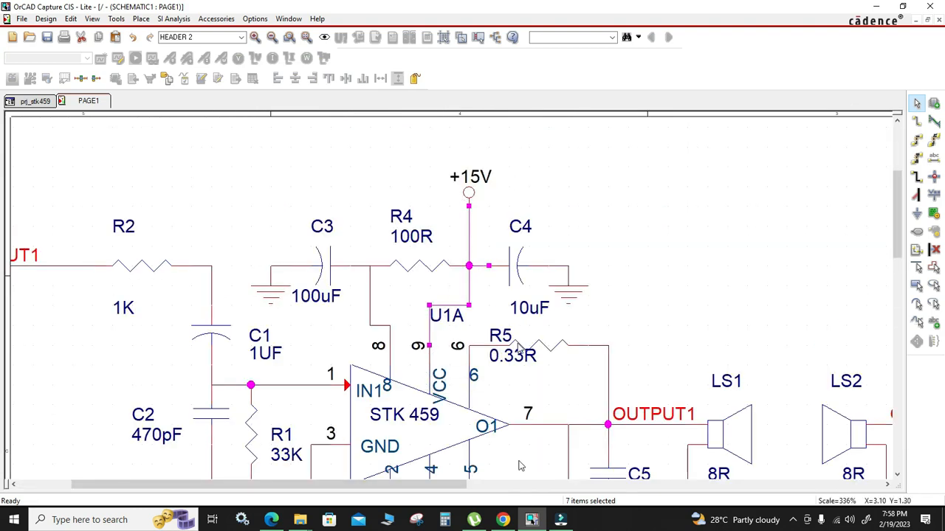
{"action": "scroll", "coordinate": [393, 350], "scroll_direction": "down", "scroll_amount": 1, "text": "ctrl"}
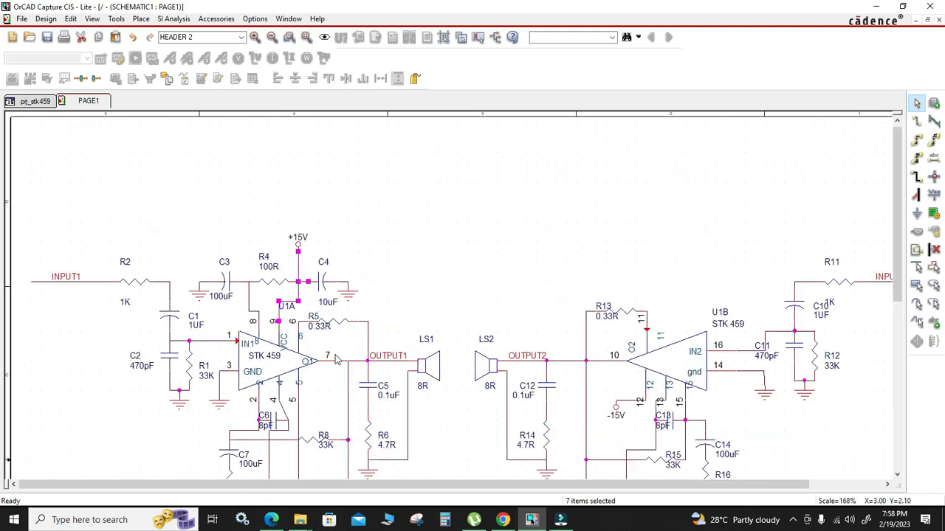
Step: Switch to the STK459 datasheet PDF in Edge and look over the reference amplifier circuit
{"action": "left_click", "coordinate": [271, 520]}
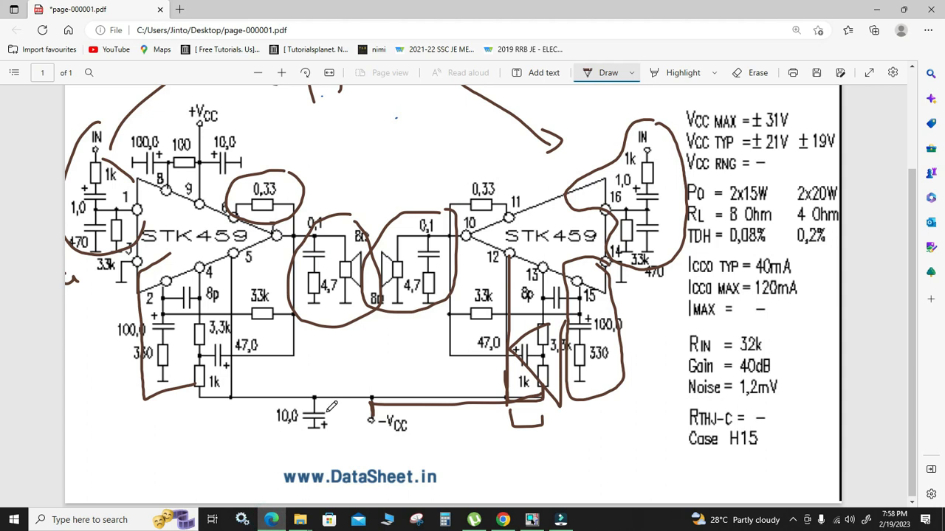
{"action": "scroll", "coordinate": [333, 409], "scroll_direction": "up", "scroll_amount": 2}
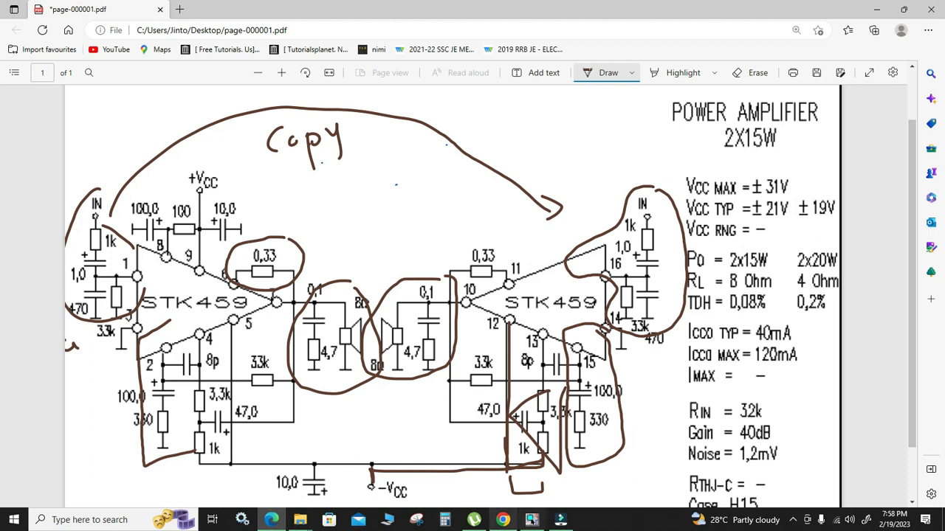
Step: Switch back to OrCAD Capture, select the entire -15V net from J1's pin 3 wire and check which wires belong to it
{"action": "left_click", "coordinate": [532, 520]}
{"action": "scroll", "coordinate": [422, 386], "scroll_direction": "down", "scroll_amount": 8}
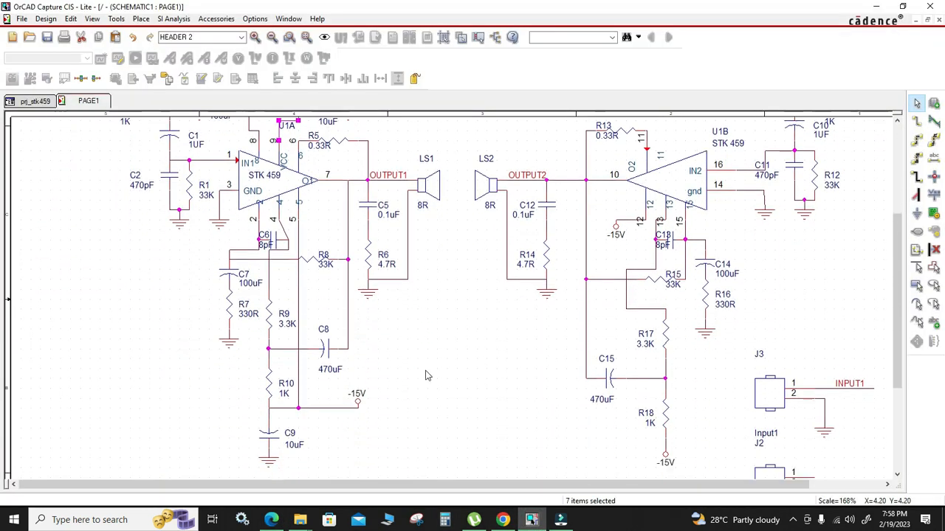
{"action": "scroll", "coordinate": [422, 386], "scroll_direction": "down", "scroll_amount": 1}
{"action": "right_click", "coordinate": [241, 410]}
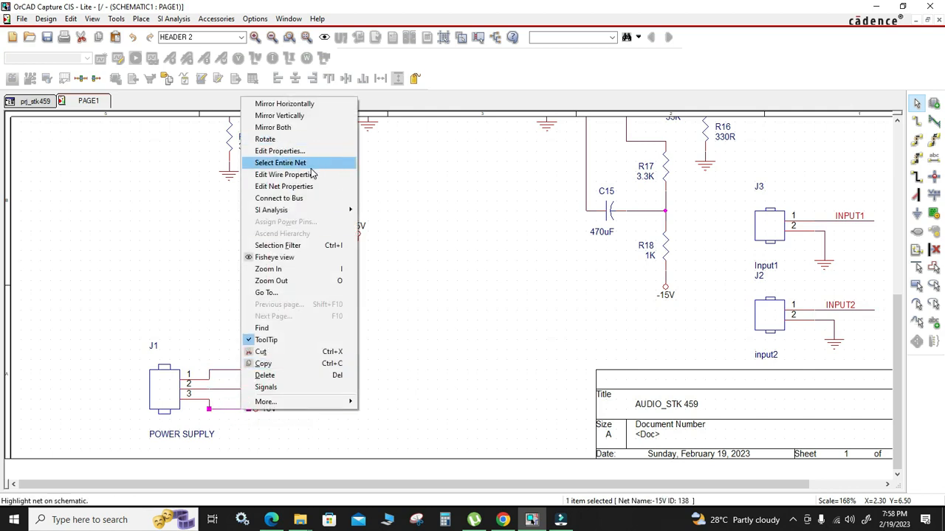
{"action": "left_click", "coordinate": [280, 163]}
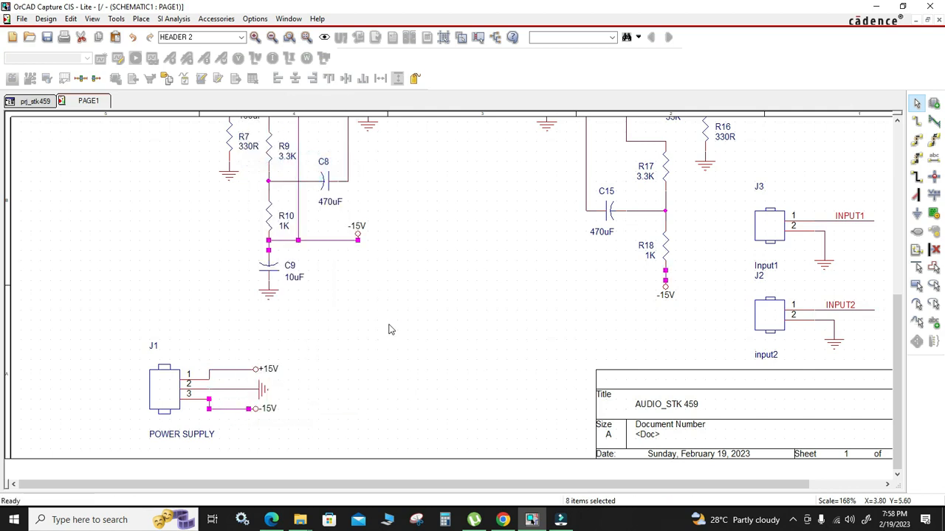
{"action": "scroll", "coordinate": [388, 324], "scroll_direction": "down", "scroll_amount": 1, "text": "ctrl"}
{"action": "scroll", "coordinate": [339, 393], "scroll_direction": "up", "scroll_amount": 1, "text": "ctrl"}
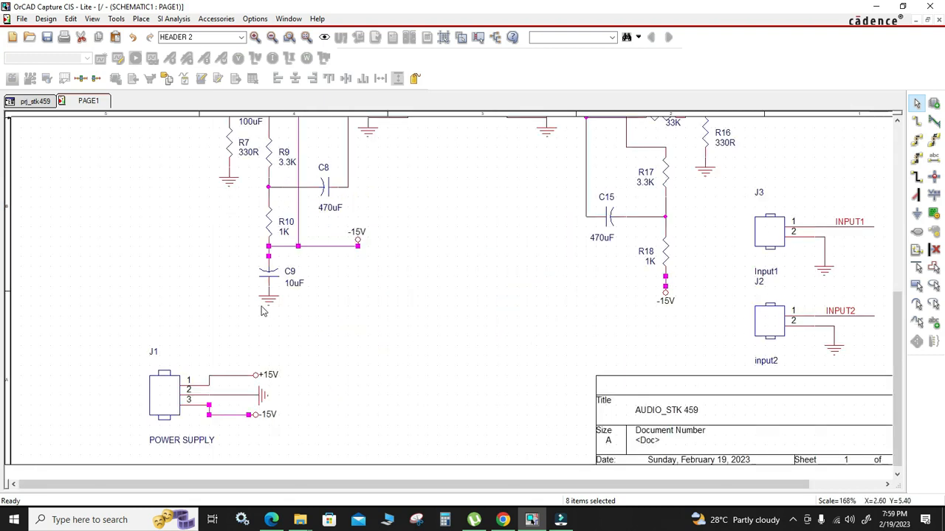
{"action": "scroll", "coordinate": [359, 312], "scroll_direction": "up", "scroll_amount": 3}
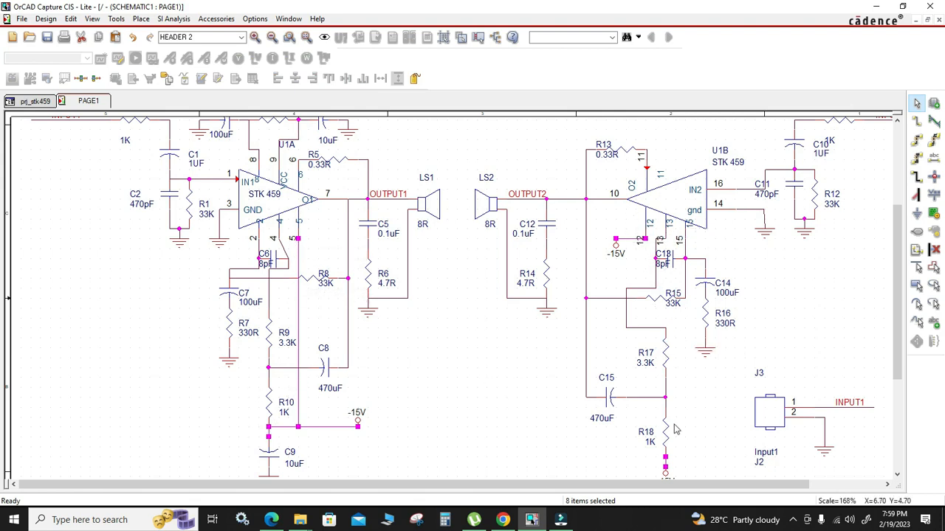
{"action": "scroll", "coordinate": [660, 372], "scroll_direction": "down", "scroll_amount": 1}
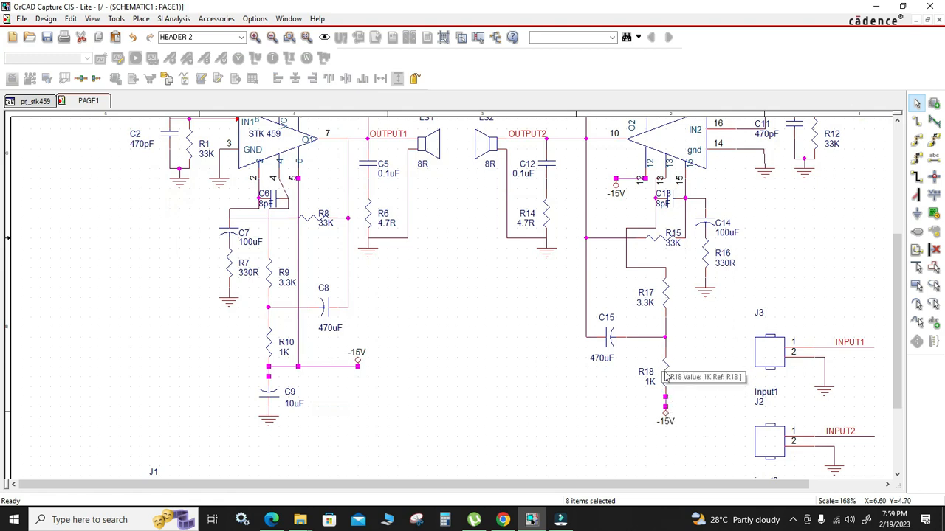
Step: Switch to the STK459 datasheet PDF in Edge and draw large tick marks across the reference amplifier circuit
{"action": "left_click", "coordinate": [272, 520]}
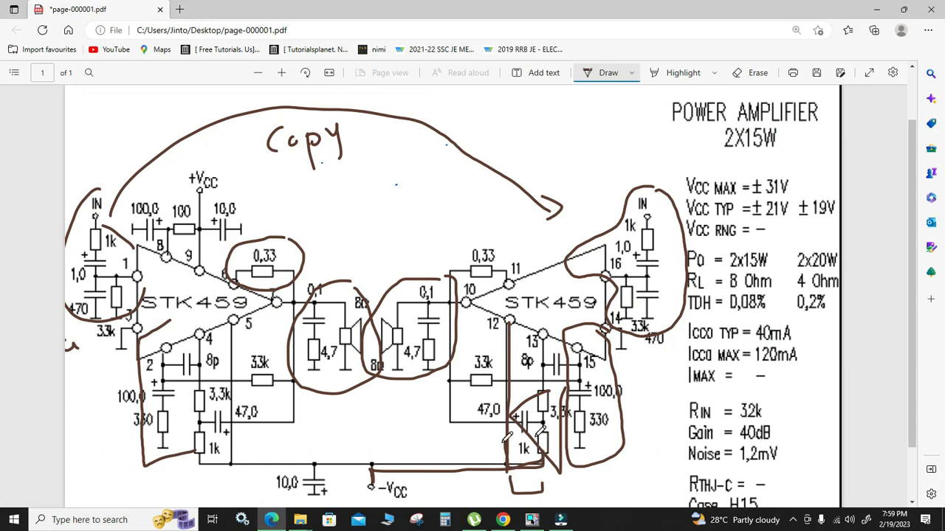
{"action": "scroll", "coordinate": [137, 366], "scroll_direction": "down", "scroll_amount": 2}
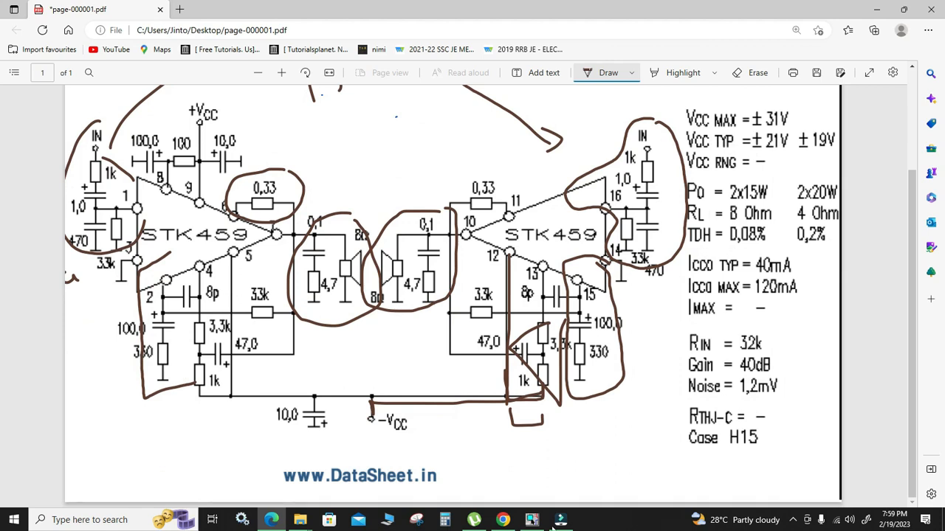
{"action": "left_click_drag", "start_coordinate": [214, 285], "coordinate": [389, 194]}
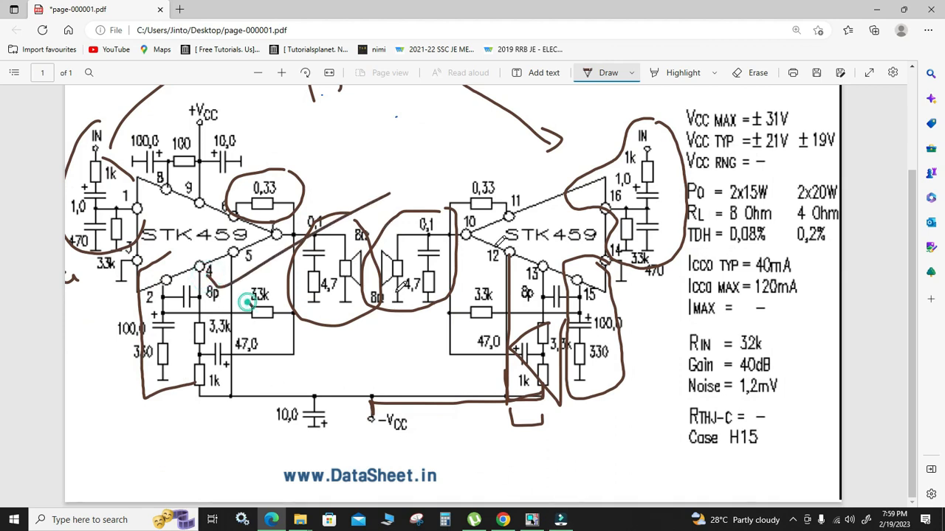
{"action": "left_click_drag", "start_coordinate": [246, 301], "coordinate": [489, 251]}
{"action": "mouse_move", "coordinate": [498, 171]}
{"action": "left_mouse_down"}
{"action": "mouse_move", "coordinate": [576, 174]}
{"action": "mouse_move", "coordinate": [714, 90]}
{"action": "left_mouse_up"}
{"action": "left_click_drag", "start_coordinate": [430, 297], "coordinate": [502, 337]}
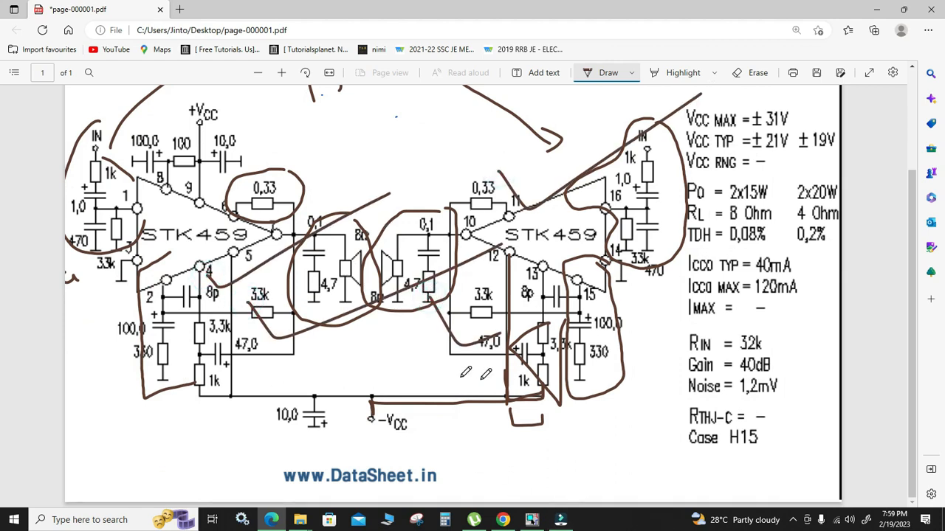
Step: Erase the ink annotations drawn over the datasheet's amplifier circuit
{"action": "left_click", "coordinate": [751, 73]}
{"action": "mouse_move", "coordinate": [556, 190]}
{"action": "left_mouse_down"}
{"action": "mouse_move", "coordinate": [598, 395]}
{"action": "mouse_move", "coordinate": [462, 358]}
{"action": "mouse_move", "coordinate": [485, 256]}
{"action": "mouse_move", "coordinate": [55, 165]}
{"action": "mouse_move", "coordinate": [129, 97]}
{"action": "mouse_move", "coordinate": [329, 87]}
{"action": "mouse_move", "coordinate": [473, 107]}
{"action": "mouse_move", "coordinate": [561, 155]}
{"action": "mouse_move", "coordinate": [507, 461]}
{"action": "left_mouse_up"}
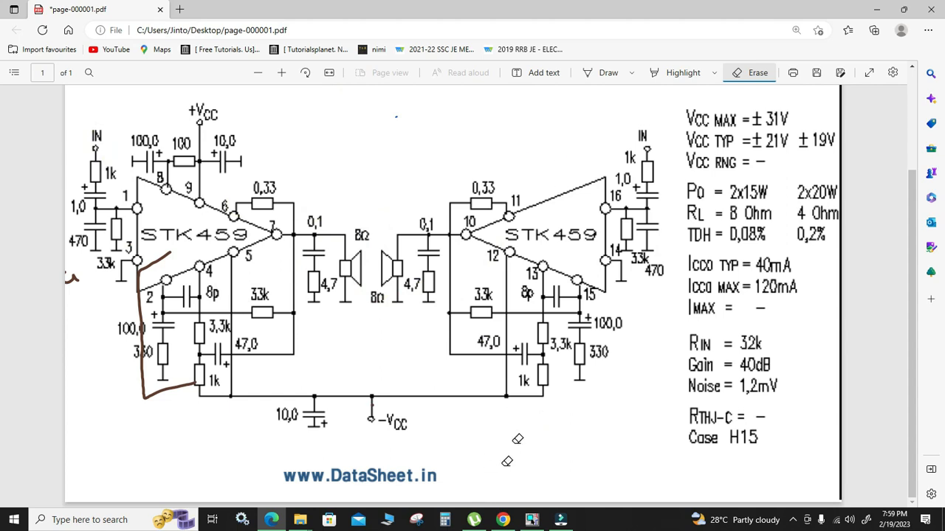
Step: Switch back to the OrCAD Capture schematic and clear the -15V net selection
{"action": "left_click", "coordinate": [534, 520]}
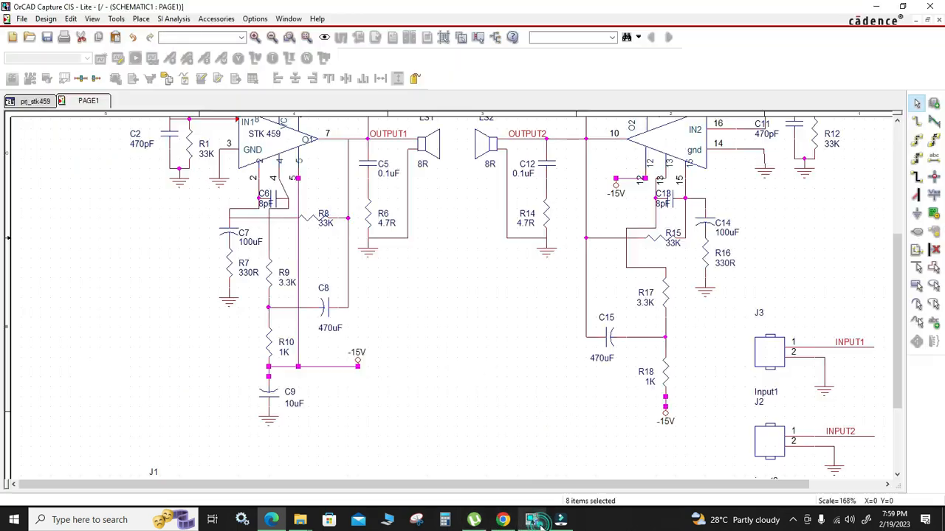
{"action": "left_click", "coordinate": [461, 421]}
{"action": "scroll", "coordinate": [378, 447], "scroll_direction": "up", "scroll_amount": 3}
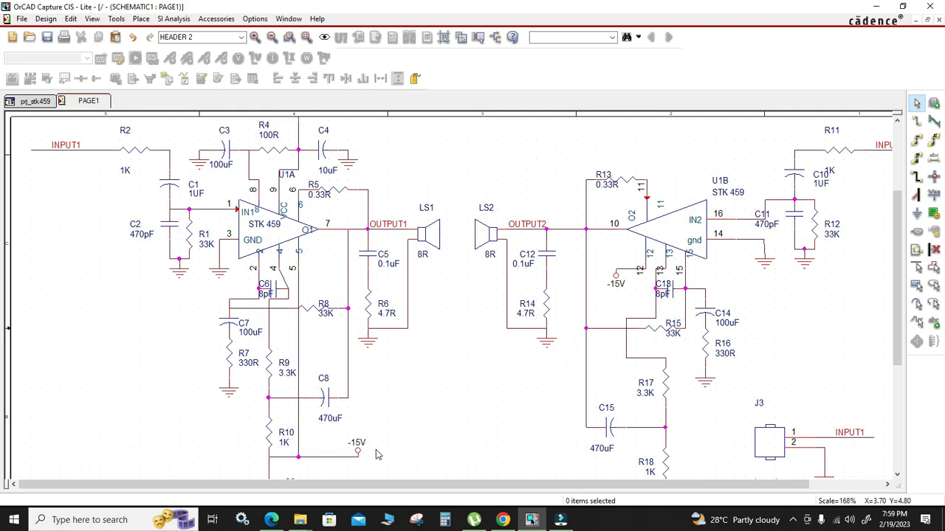
Step: Format the GND net from the wire below R6 with a solid line style, medium line width and green color
{"action": "left_click", "coordinate": [394, 329]}
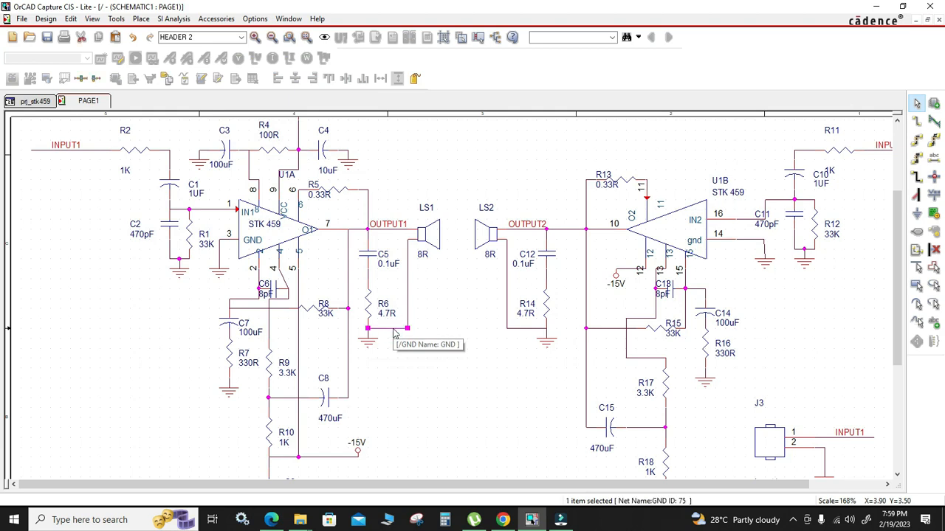
{"action": "right_click", "coordinate": [394, 332]}
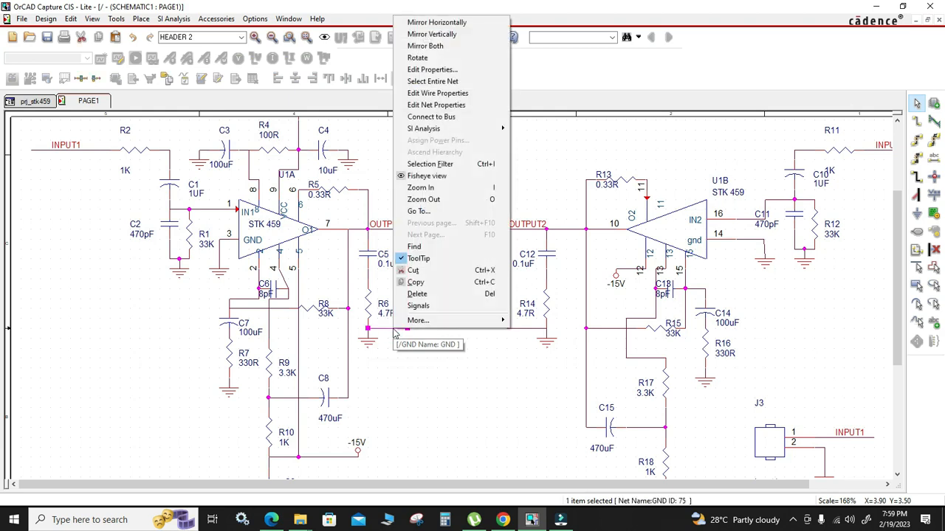
{"action": "left_click", "coordinate": [485, 106]}
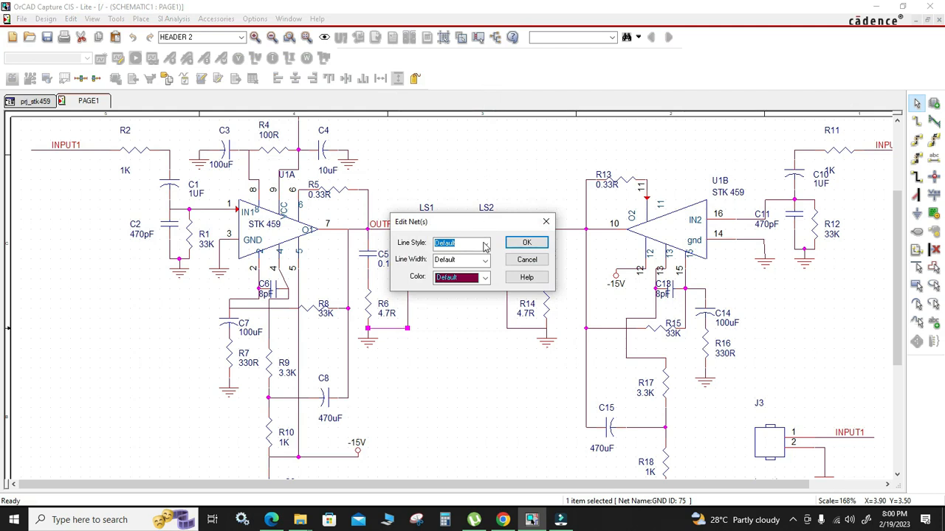
{"action": "left_click", "coordinate": [484, 244]}
{"action": "left_click", "coordinate": [484, 262]}
{"action": "left_click", "coordinate": [485, 262]}
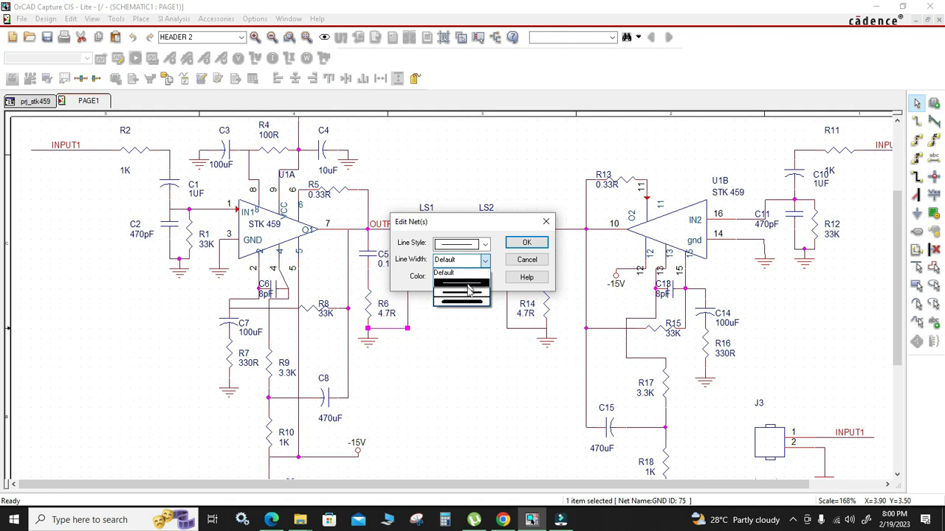
{"action": "left_click", "coordinate": [470, 295]}
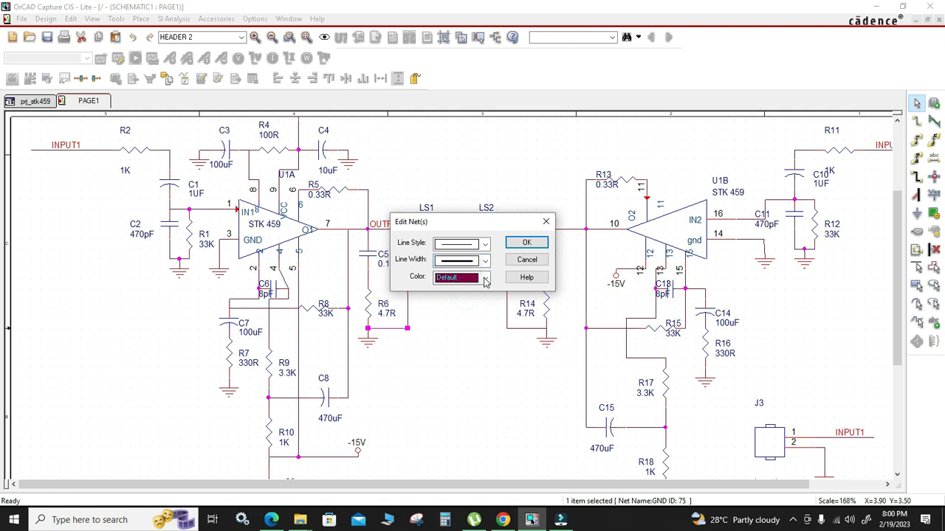
{"action": "left_click", "coordinate": [484, 276]}
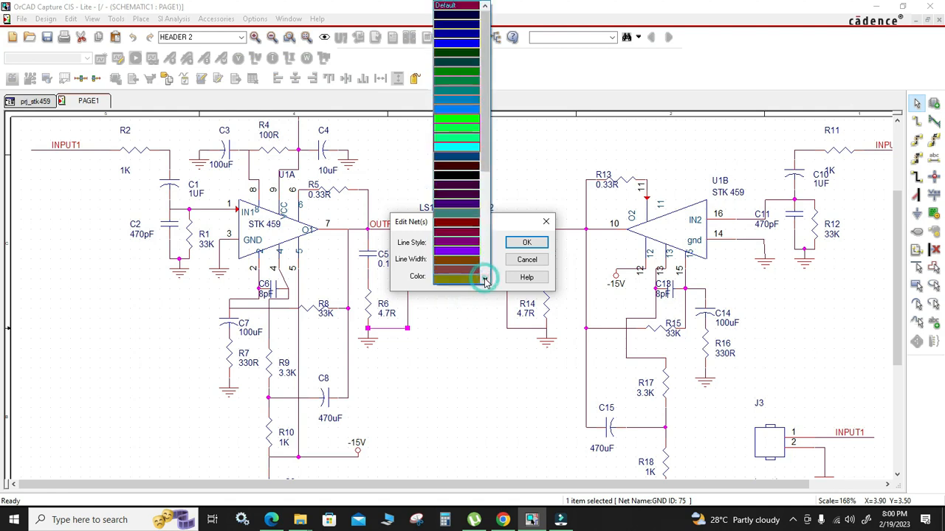
{"action": "left_click", "coordinate": [468, 77]}
{"action": "left_click", "coordinate": [524, 242]}
{"action": "left_click", "coordinate": [465, 325]}
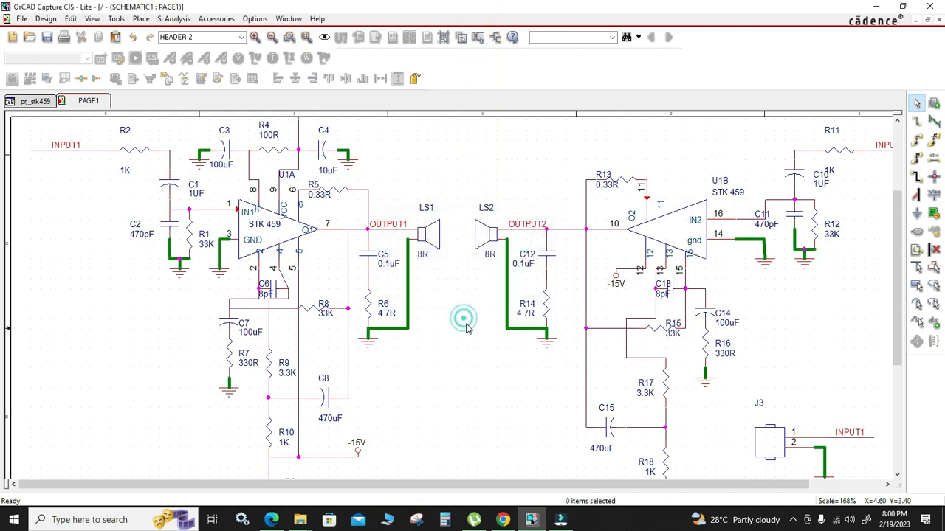
Step: Edit the net properties of J1's +15V wire, choosing a solid line style and medium line width
{"action": "scroll", "coordinate": [463, 387], "scroll_direction": "up", "scroll_amount": 2}
{"action": "scroll", "coordinate": [386, 264], "scroll_direction": "down", "scroll_amount": 1, "text": "ctrl"}
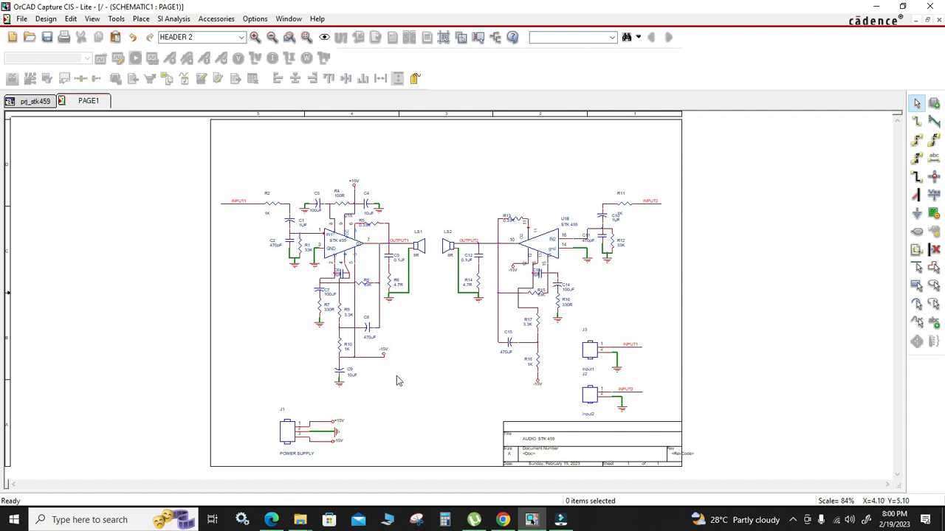
{"action": "scroll", "coordinate": [344, 406], "scroll_direction": "up", "scroll_amount": 1, "text": "ctrl"}
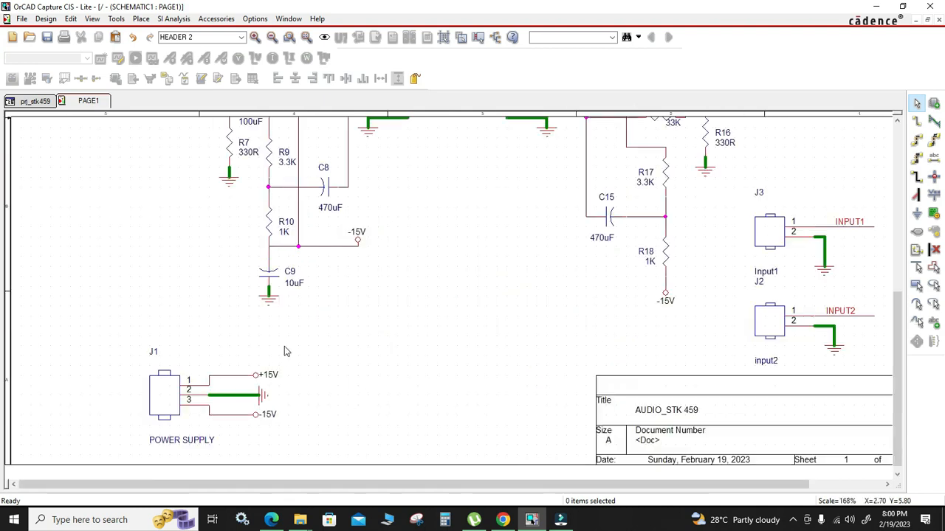
{"action": "left_click", "coordinate": [237, 376]}
{"action": "right_click", "coordinate": [237, 376]}
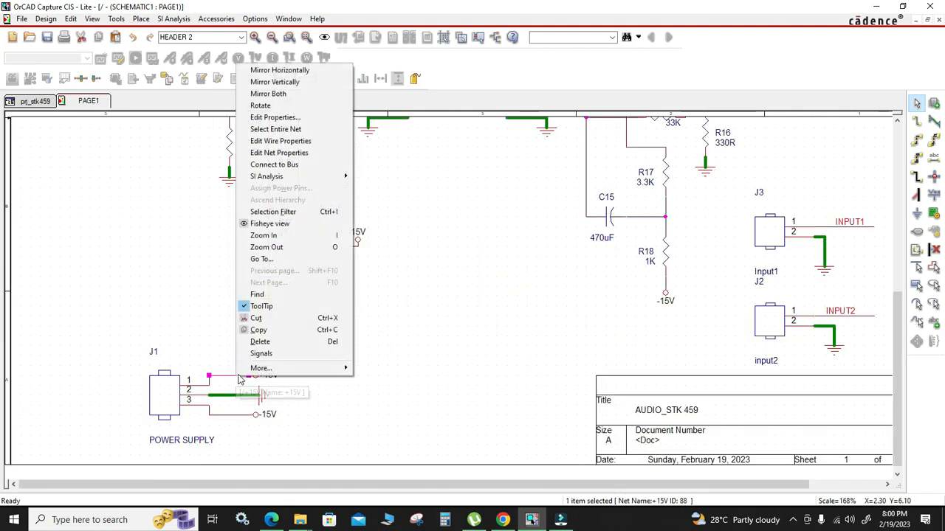
{"action": "left_click", "coordinate": [310, 154]}
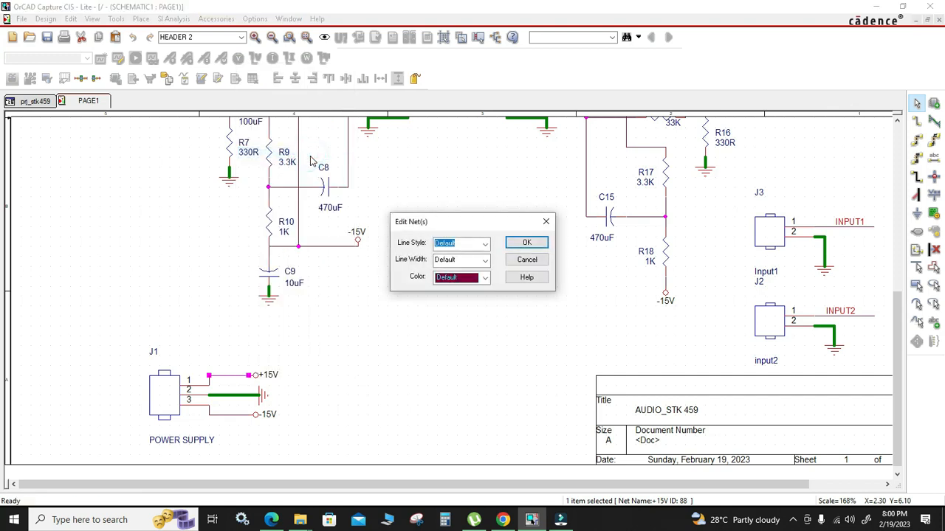
{"action": "left_click", "coordinate": [459, 244]}
{"action": "left_click", "coordinate": [458, 264]}
{"action": "left_click", "coordinate": [457, 260]}
{"action": "left_click", "coordinate": [464, 286]}
Step: Color the +15V net red, apply the net properties and review the whole schematic page
{"action": "left_click", "coordinate": [484, 277]}
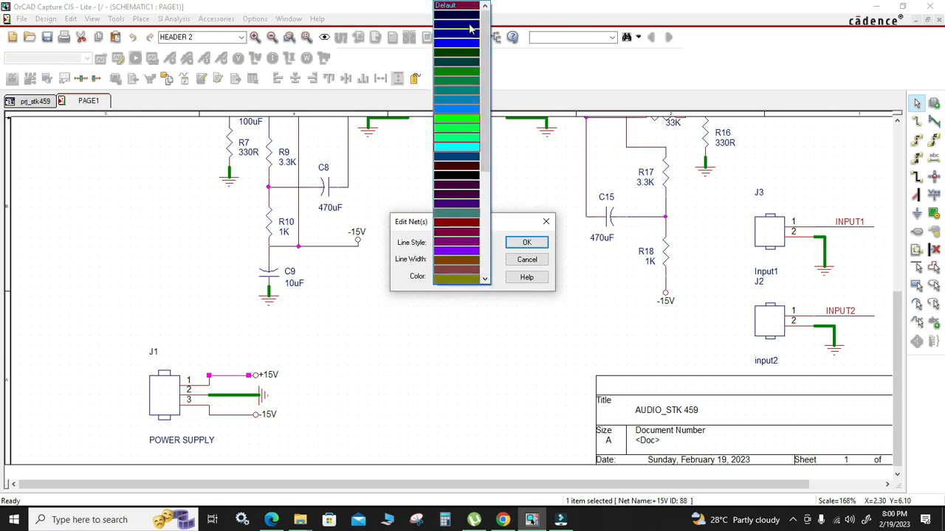
{"action": "scroll", "coordinate": [466, 207], "scroll_direction": "down", "scroll_amount": 6}
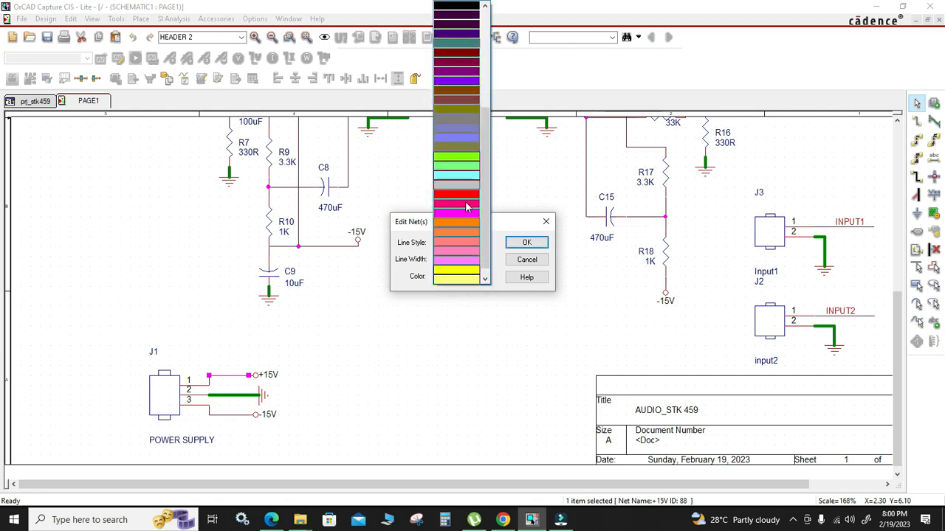
{"action": "left_click", "coordinate": [457, 198]}
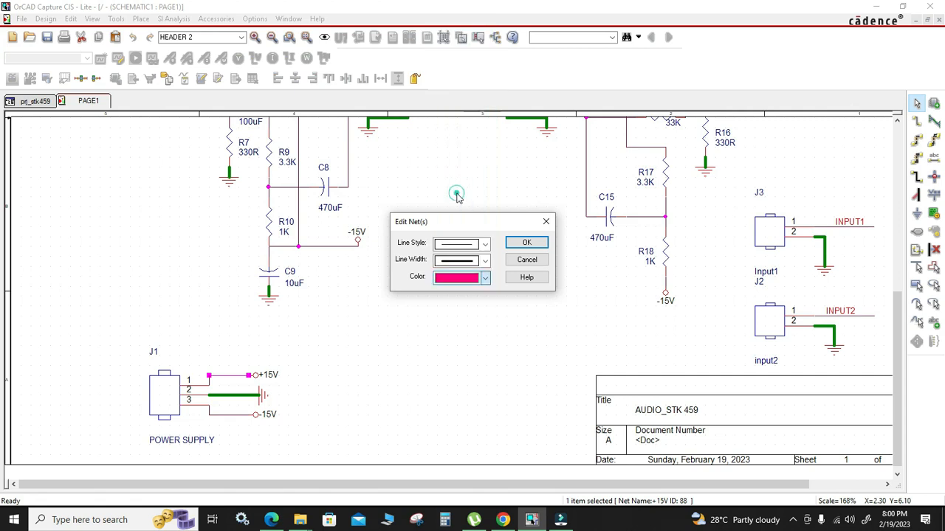
{"action": "left_click", "coordinate": [484, 278]}
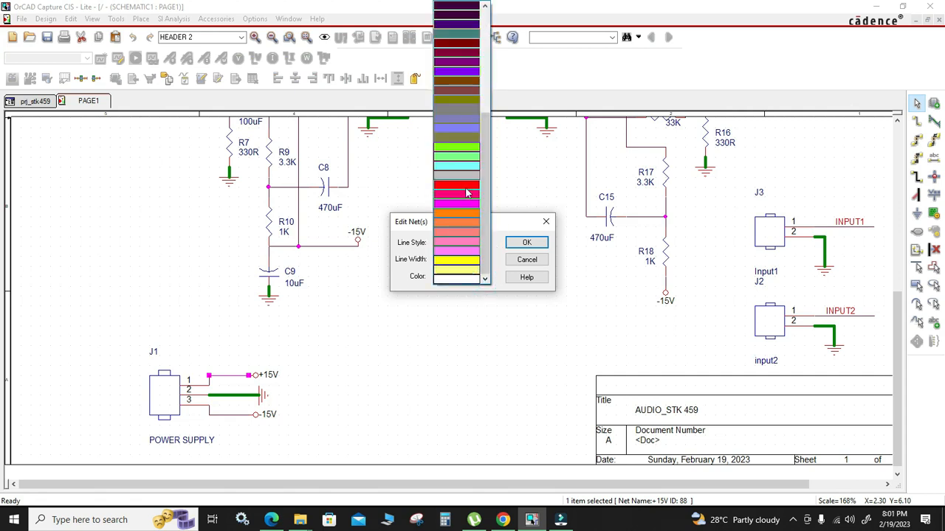
{"action": "left_click", "coordinate": [468, 186]}
{"action": "left_click", "coordinate": [526, 243]}
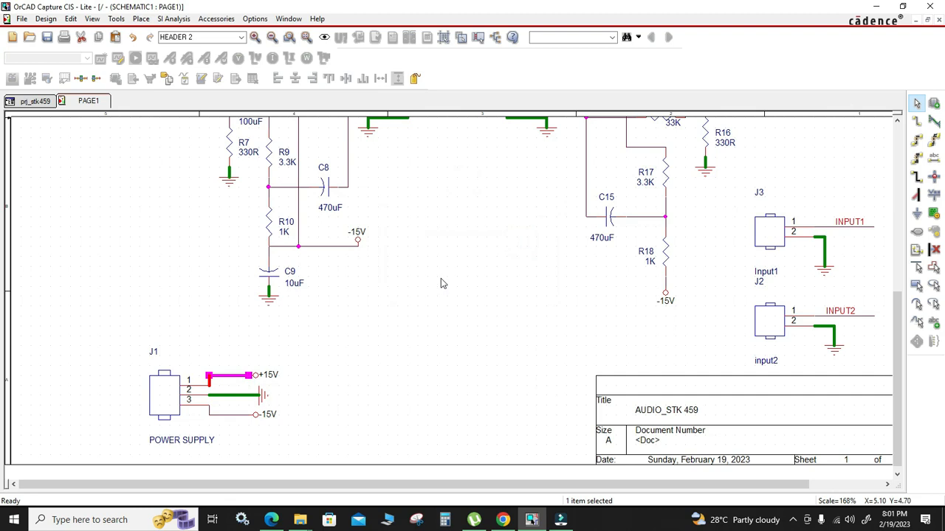
{"action": "left_click", "coordinate": [398, 357]}
{"action": "scroll", "coordinate": [408, 377], "scroll_direction": "up", "scroll_amount": 1}
{"action": "scroll", "coordinate": [372, 358], "scroll_direction": "down", "scroll_amount": 1, "text": "ctrl"}
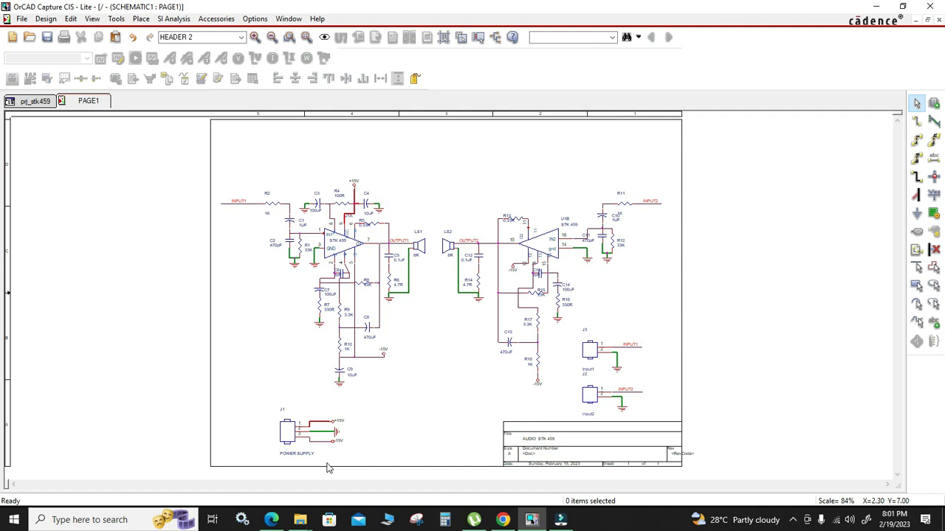
Step: Edit the net properties of J1's -15V wire, choosing a medium line width and solid line style
{"action": "scroll", "coordinate": [239, 443], "scroll_direction": "up", "scroll_amount": 1, "text": "ctrl"}
{"action": "left_click", "coordinate": [221, 414]}
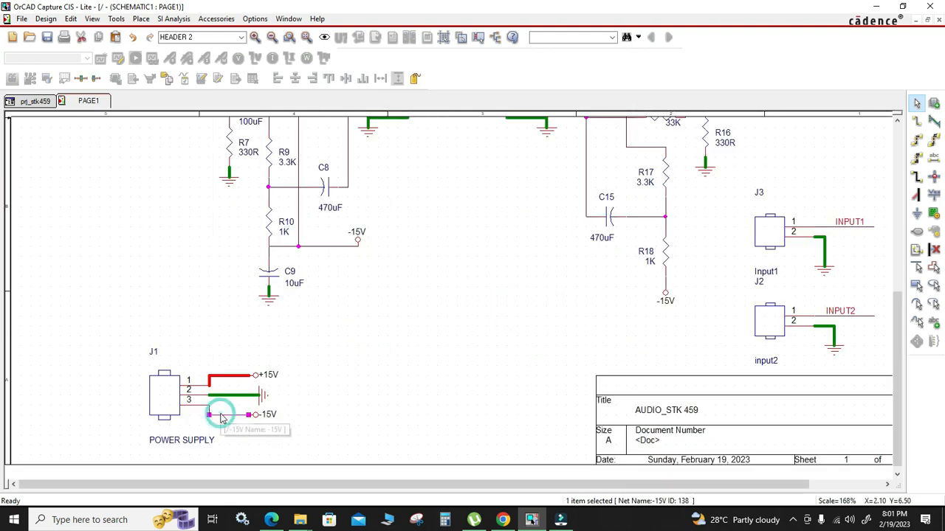
{"action": "right_click", "coordinate": [222, 414]}
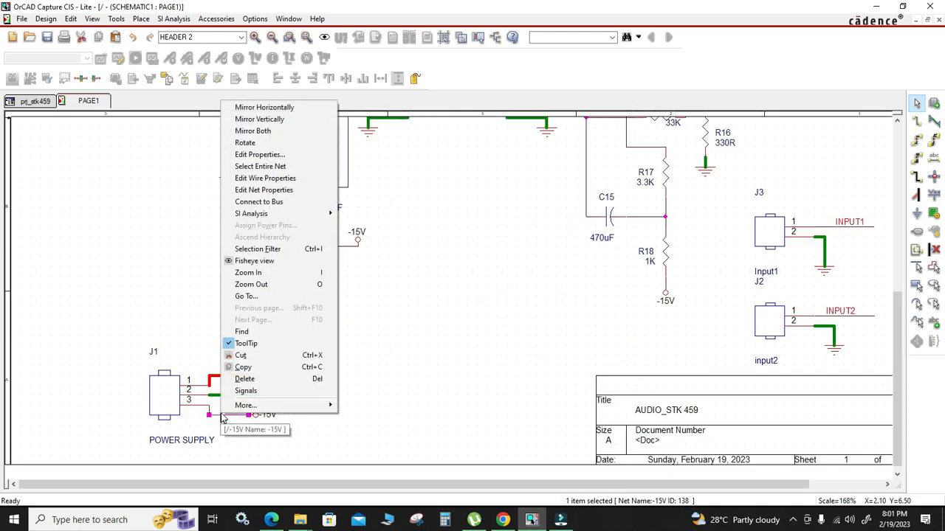
{"action": "left_click", "coordinate": [263, 190]}
{"action": "left_click", "coordinate": [485, 259]}
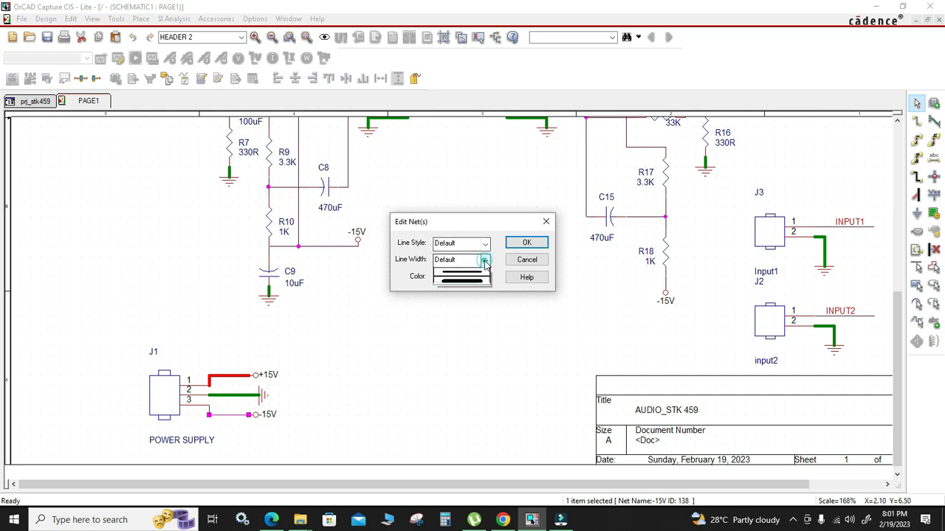
{"action": "left_click", "coordinate": [483, 293]}
{"action": "left_click", "coordinate": [485, 243]}
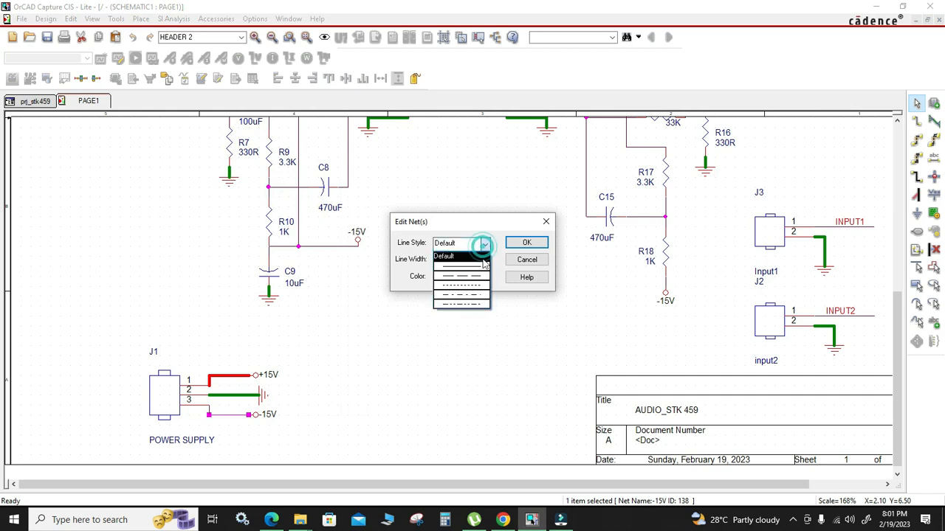
{"action": "left_click", "coordinate": [484, 277]}
{"action": "left_click", "coordinate": [485, 243]}
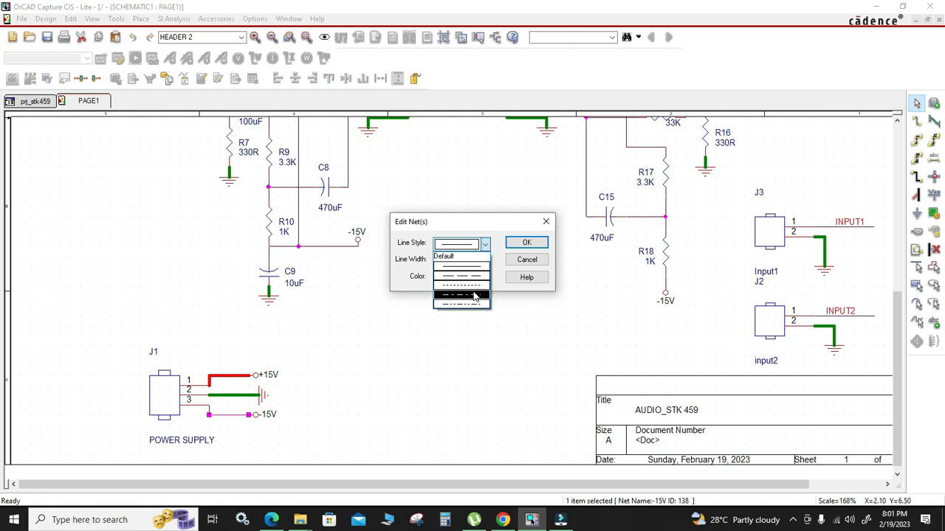
{"action": "left_click", "coordinate": [498, 222]}
Step: Color the -15V net purple, apply the net properties and review the complete schematic page
{"action": "left_click", "coordinate": [472, 276]}
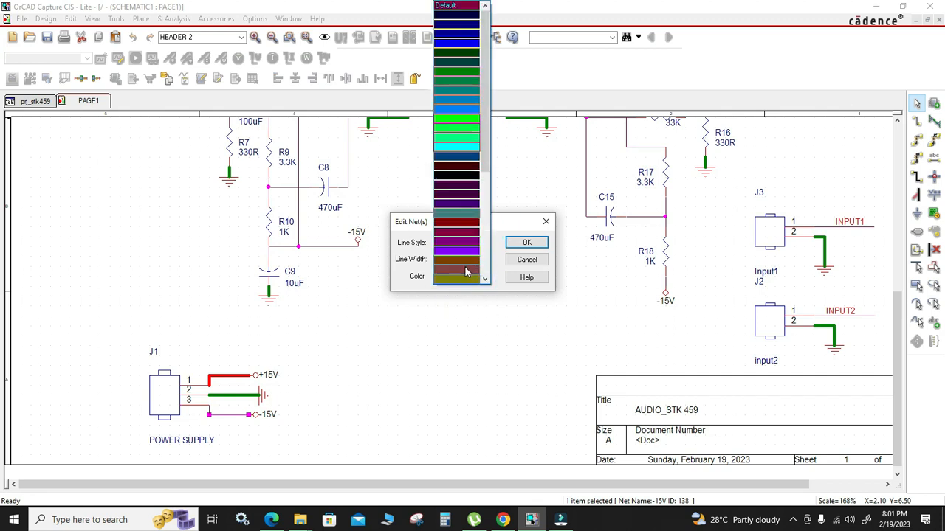
{"action": "scroll", "coordinate": [465, 273], "scroll_direction": "down", "scroll_amount": 5}
{"action": "scroll", "coordinate": [465, 266], "scroll_direction": "up", "scroll_amount": 3}
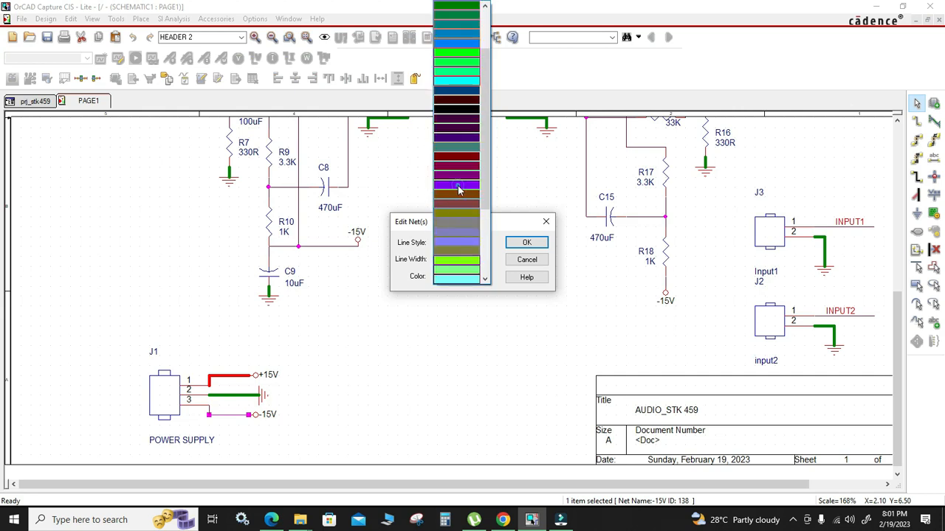
{"action": "left_click", "coordinate": [458, 186]}
{"action": "left_click", "coordinate": [526, 243]}
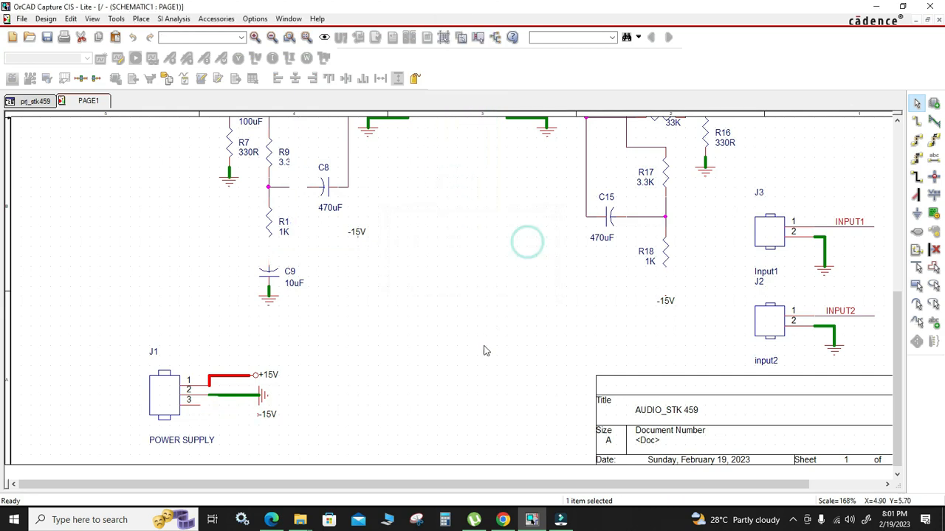
{"action": "left_click", "coordinate": [443, 371]}
{"action": "scroll", "coordinate": [443, 371], "scroll_direction": "down", "scroll_amount": 1, "text": "ctrl"}
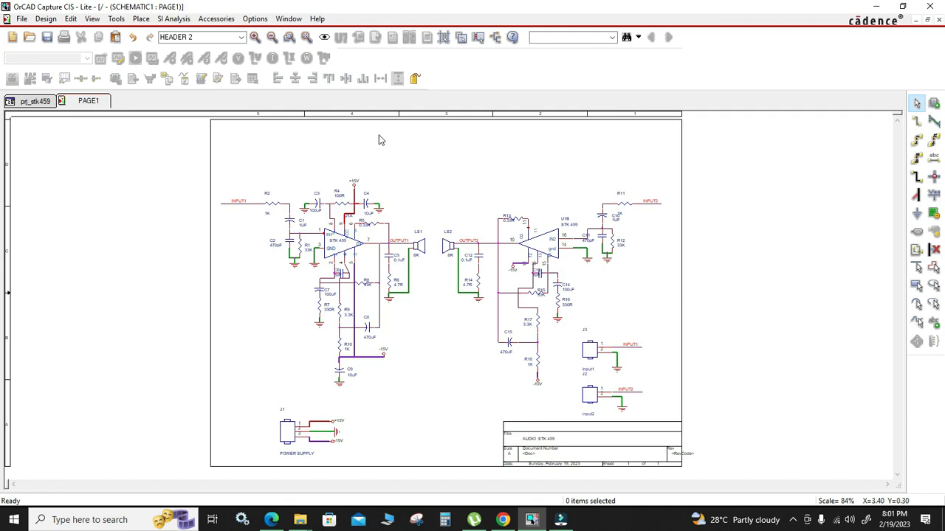
{"action": "left_click_drag", "start_coordinate": [672, 134], "coordinate": [660, 270]}
{"action": "left_click", "coordinate": [659, 266]}
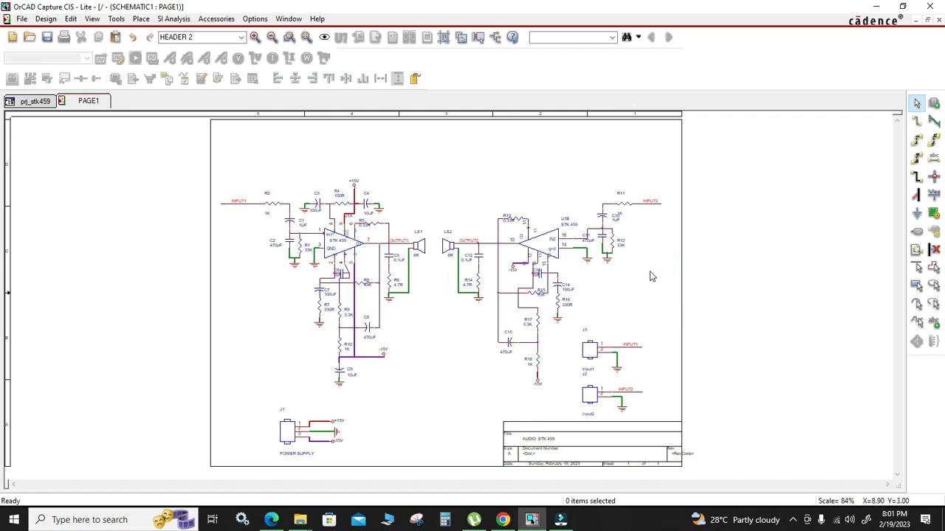